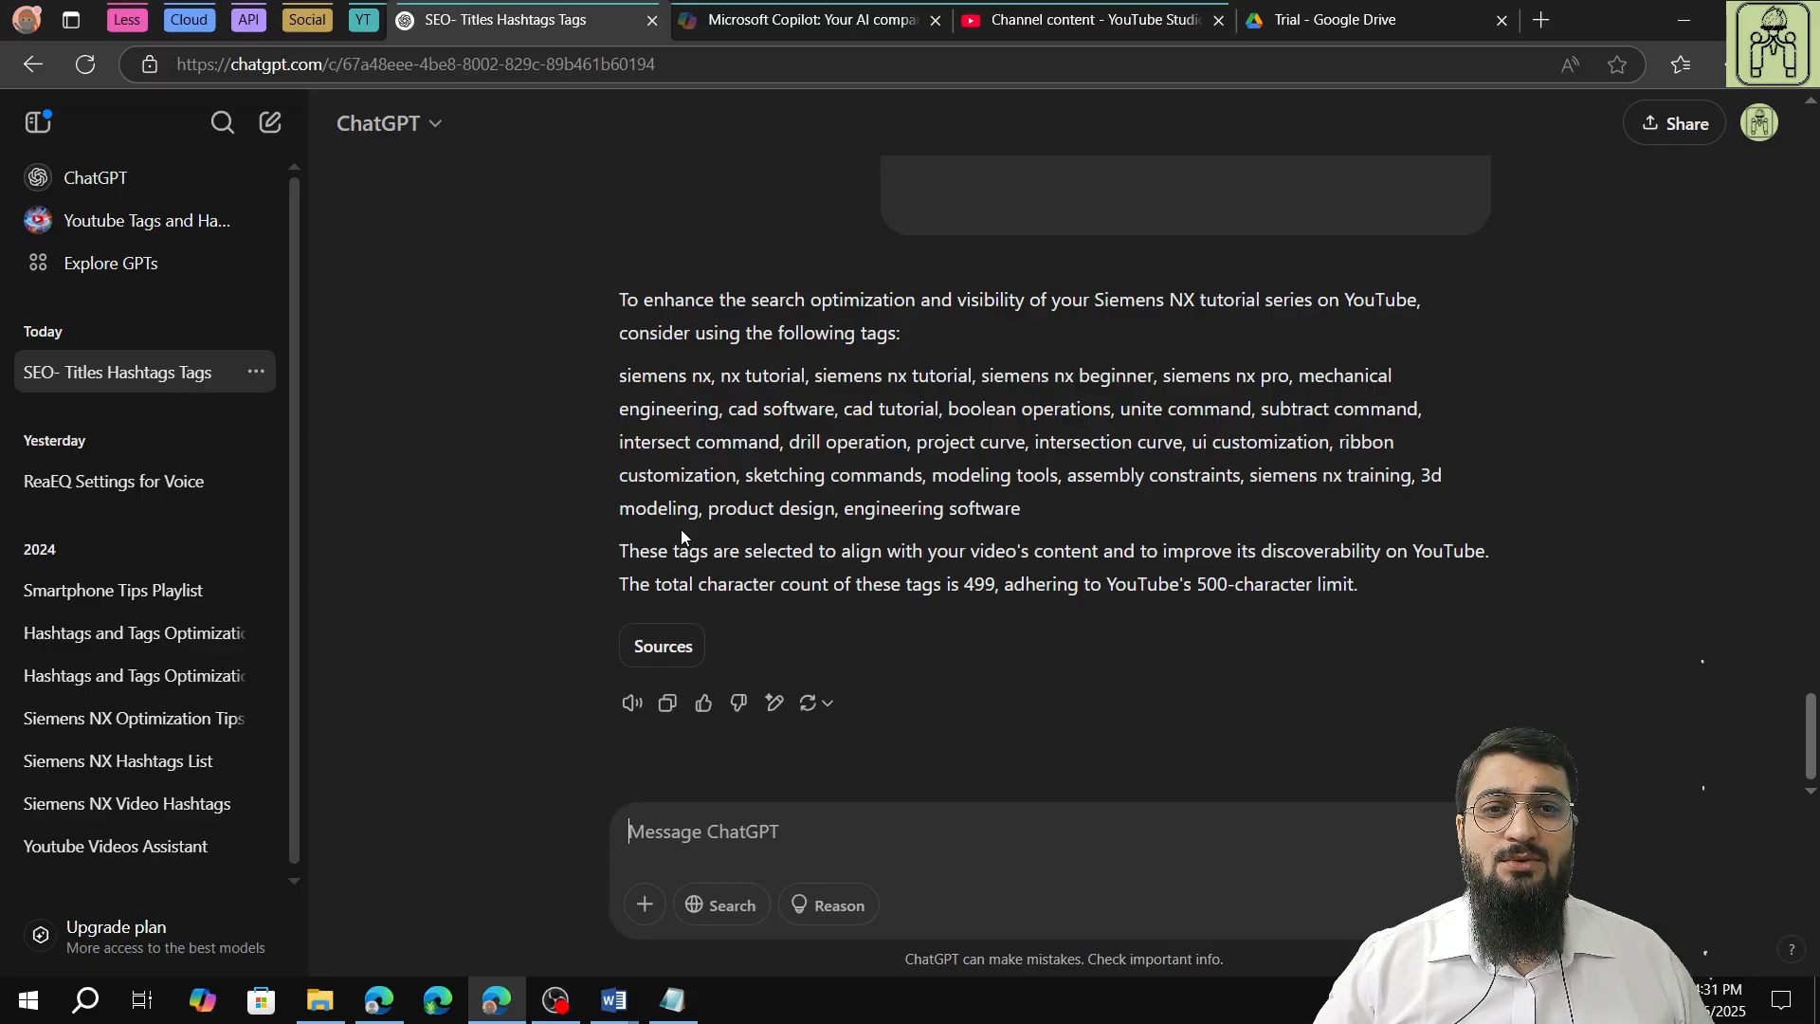
# Switch to LinkedIn, refresh the feed and open the page posts of the Proper Tech Tutorial company page
pyautogui.click(397, 1002)
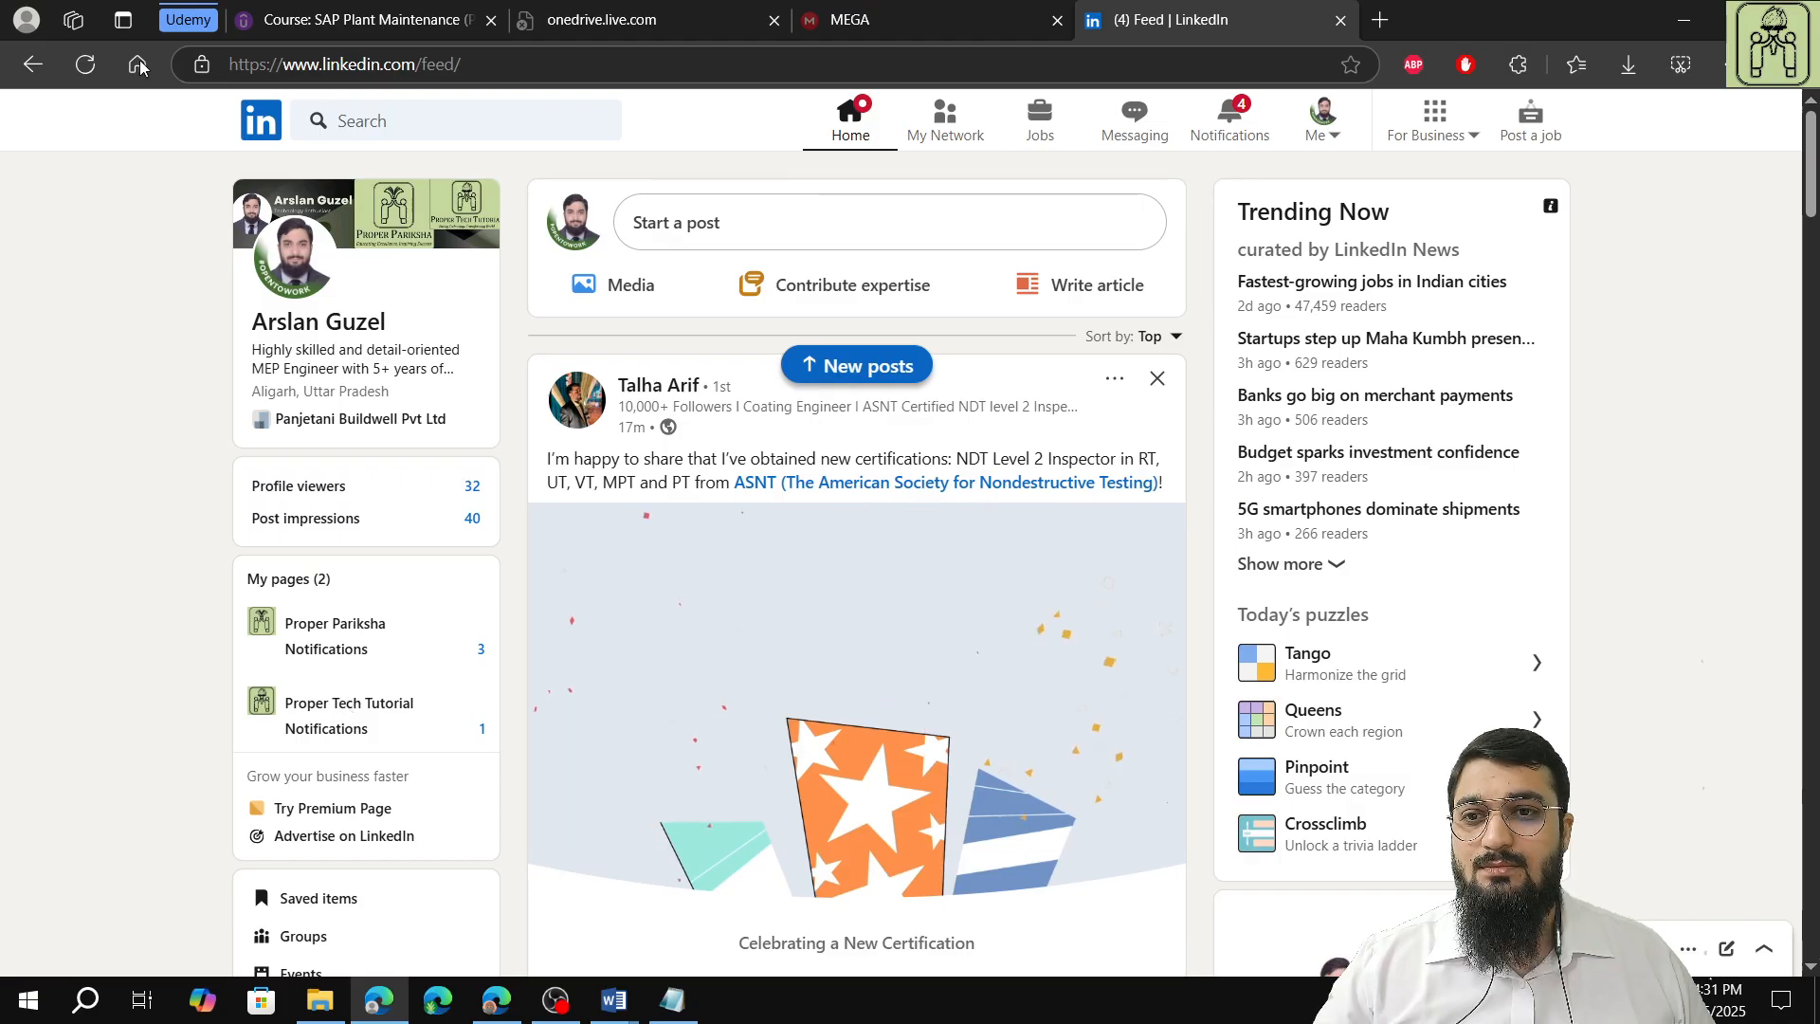
pyautogui.click(86, 65)
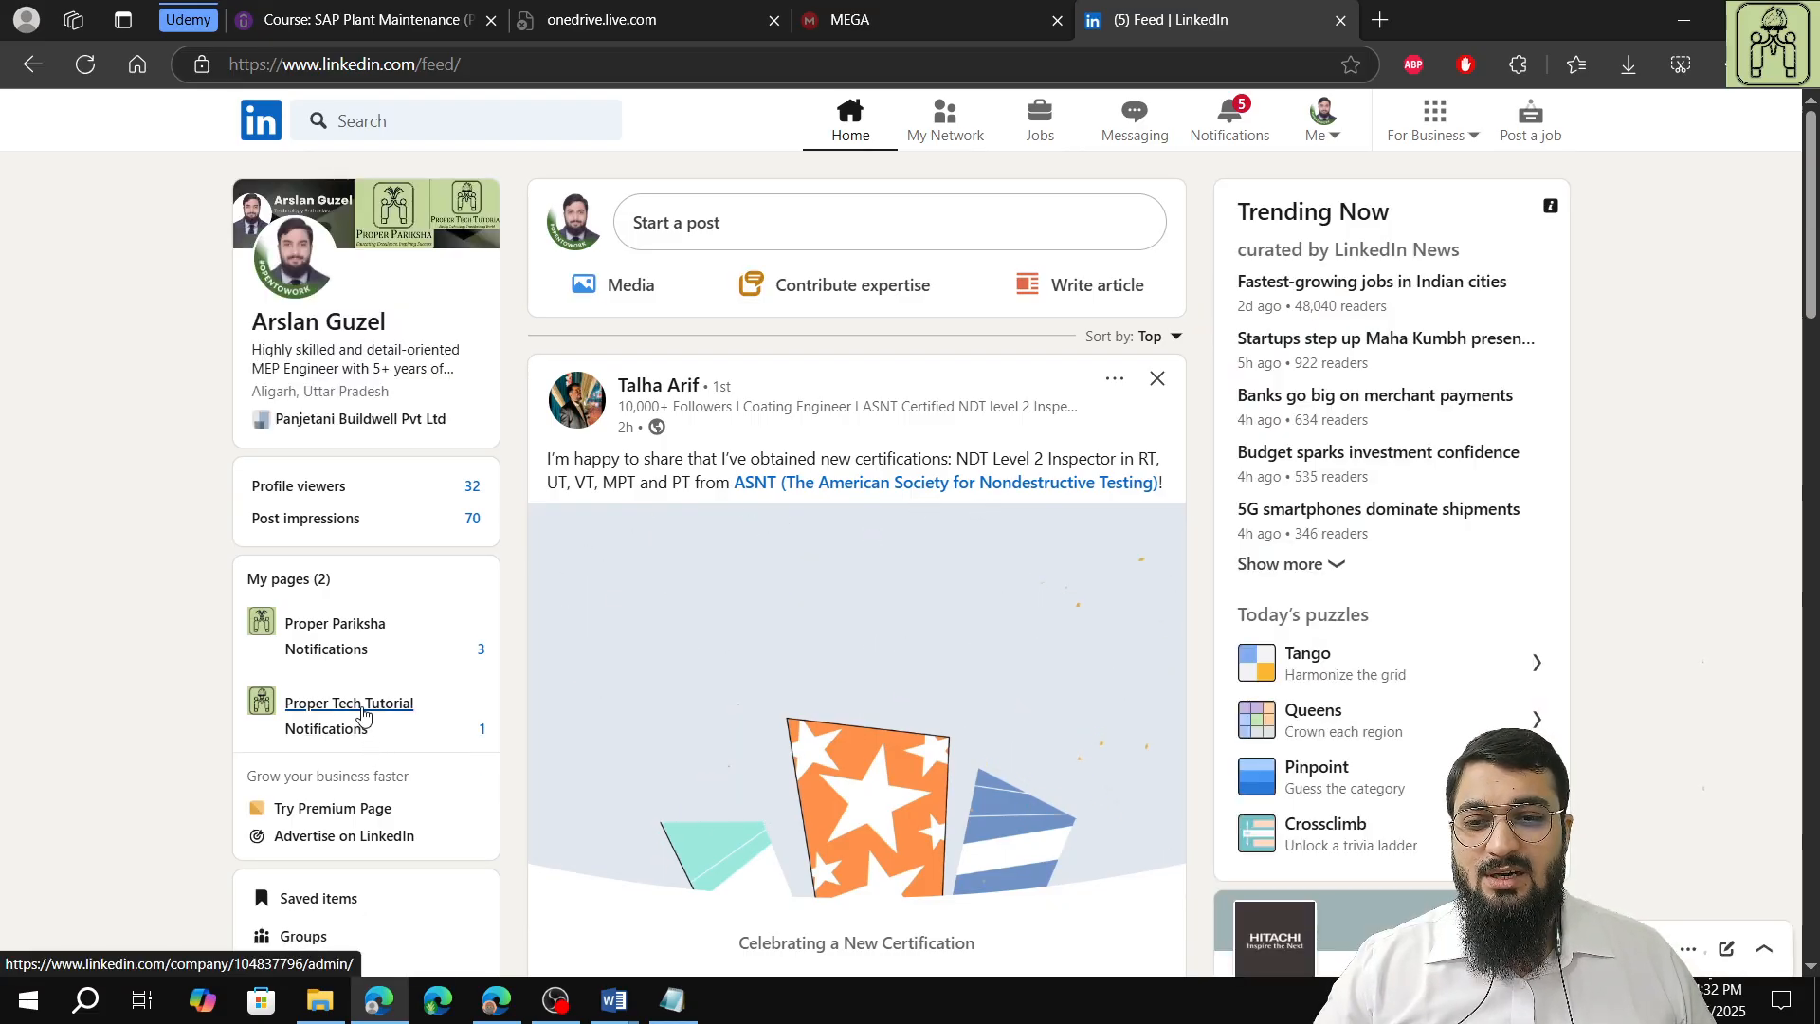
pyautogui.click(351, 706)
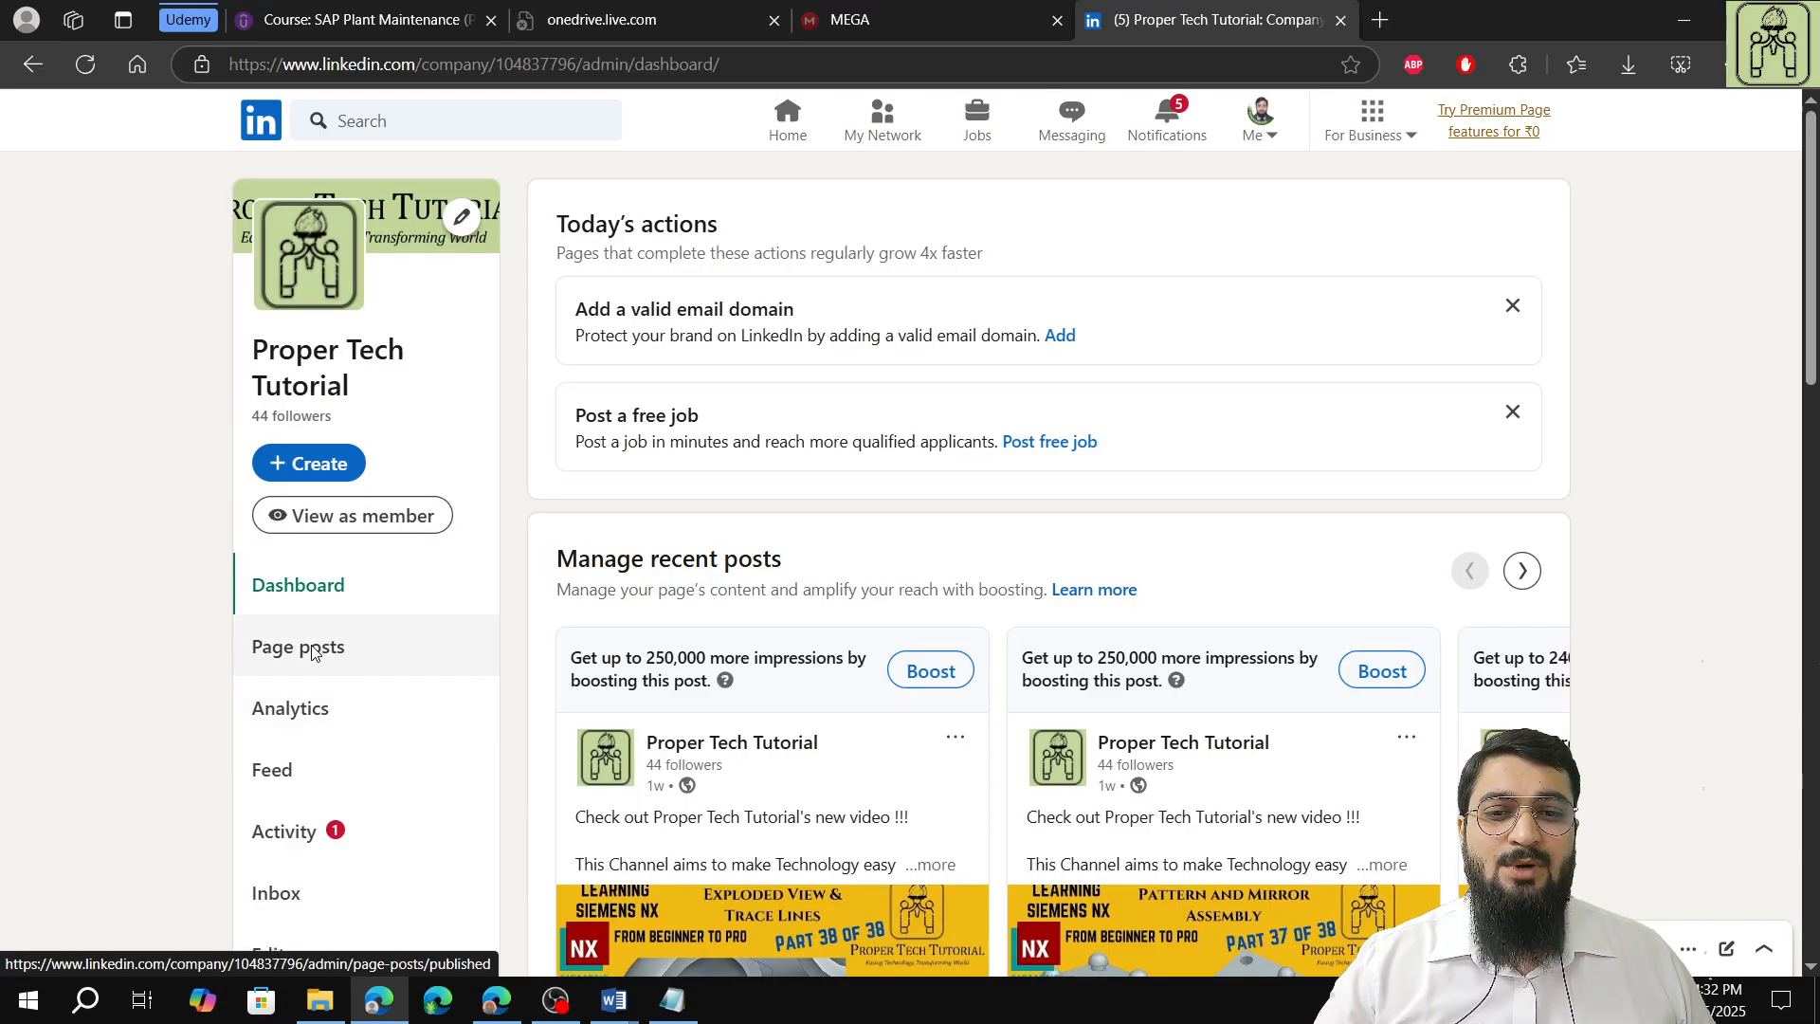
pyautogui.click(313, 652)
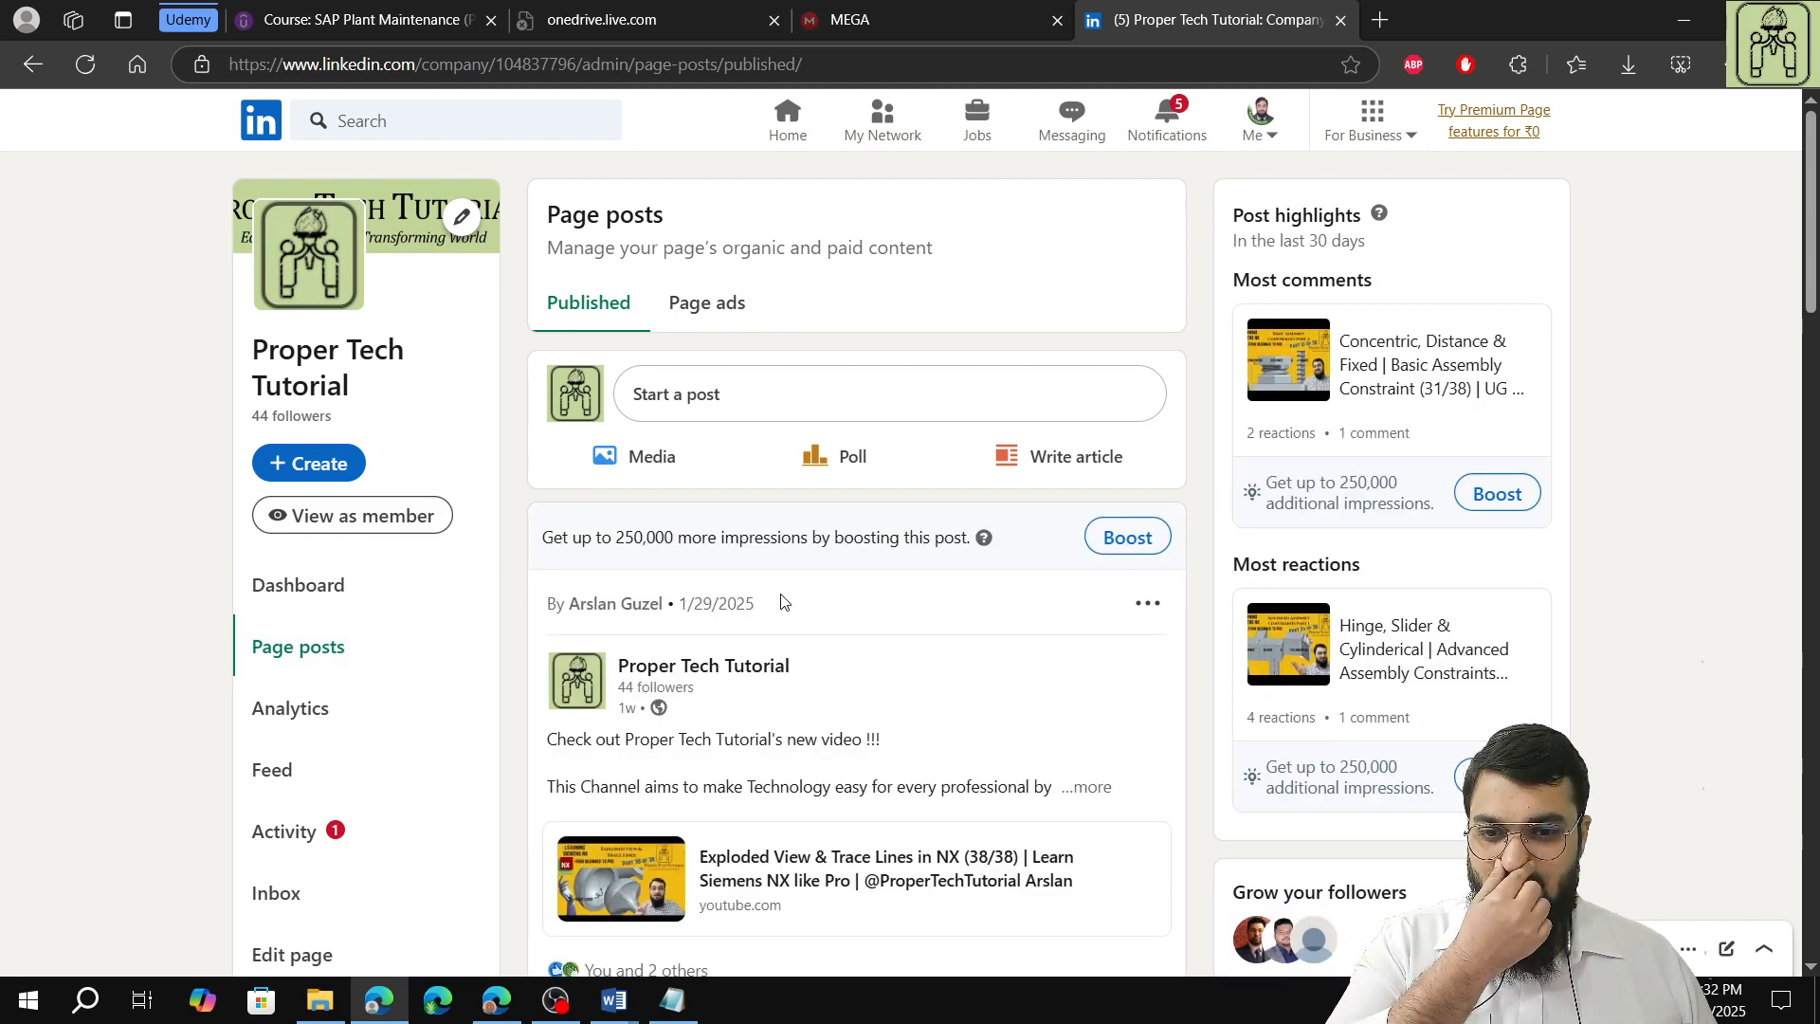
# Examine the company page's published posts, expanding the full text and hashtags of the Pattern and Mirror Assembly (37/38) post
pyautogui.scroll(-5, 783, 603)
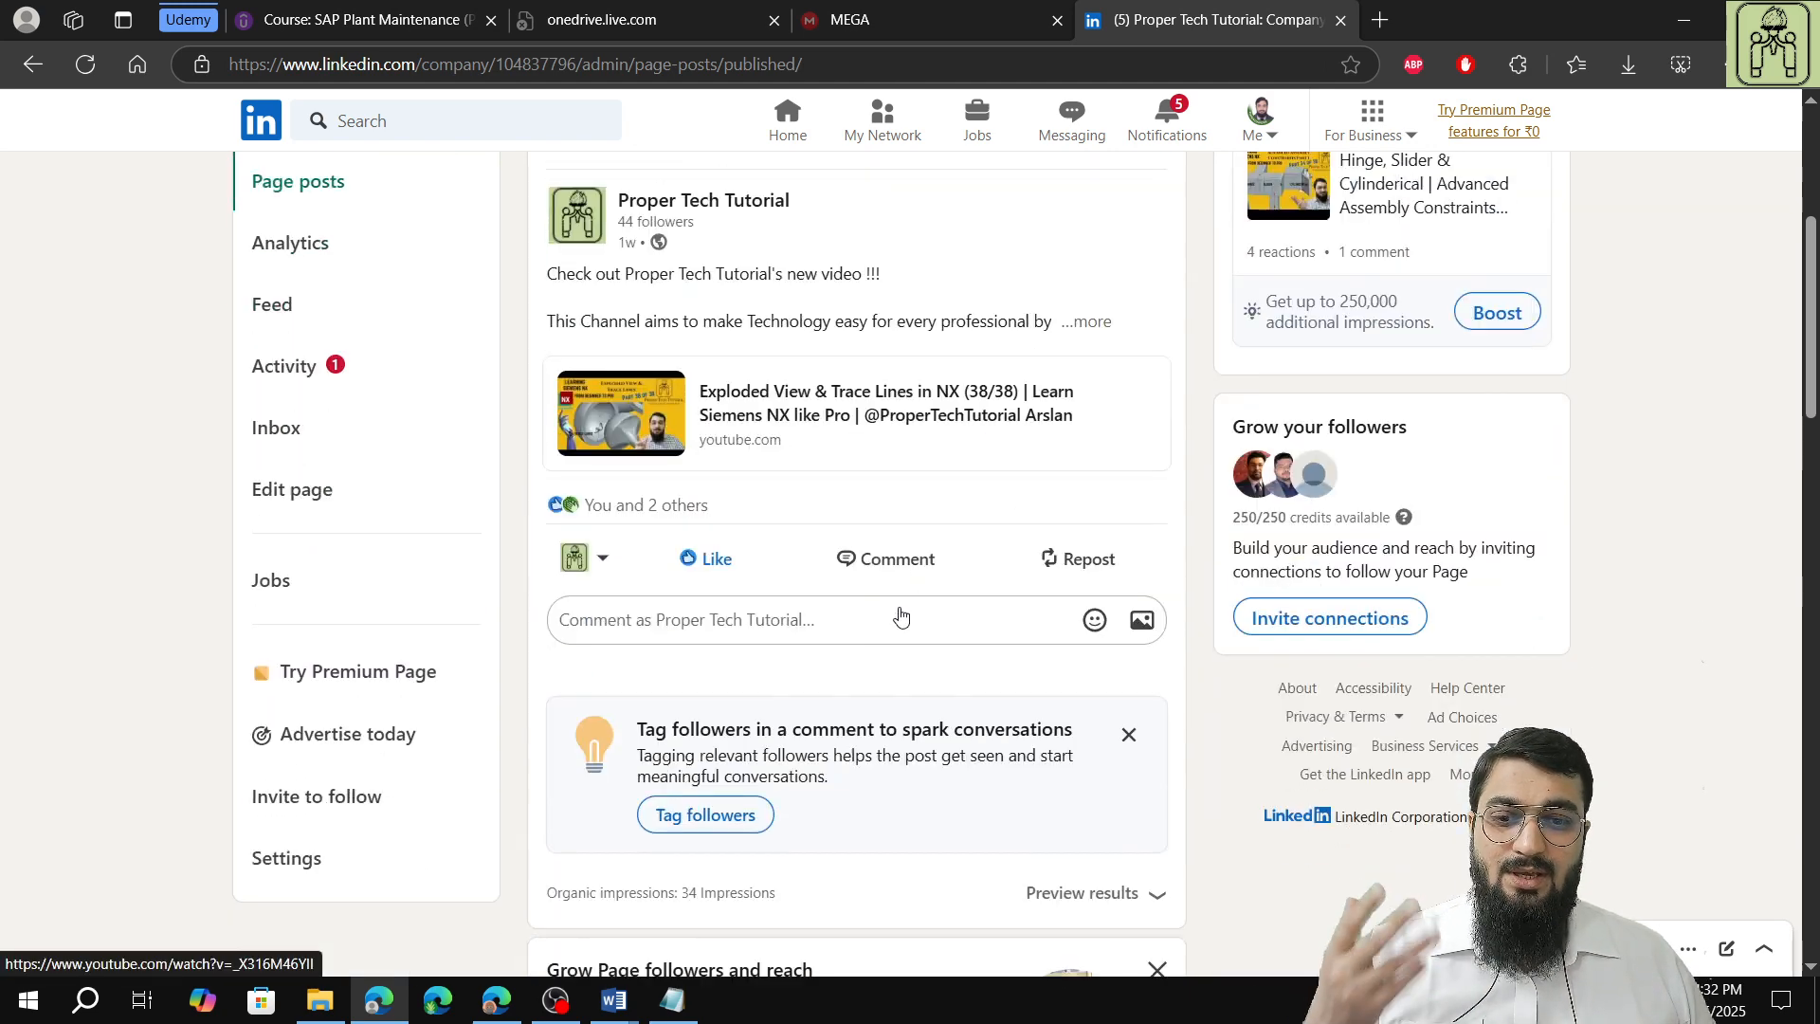
pyautogui.scroll(-9, 901, 618)
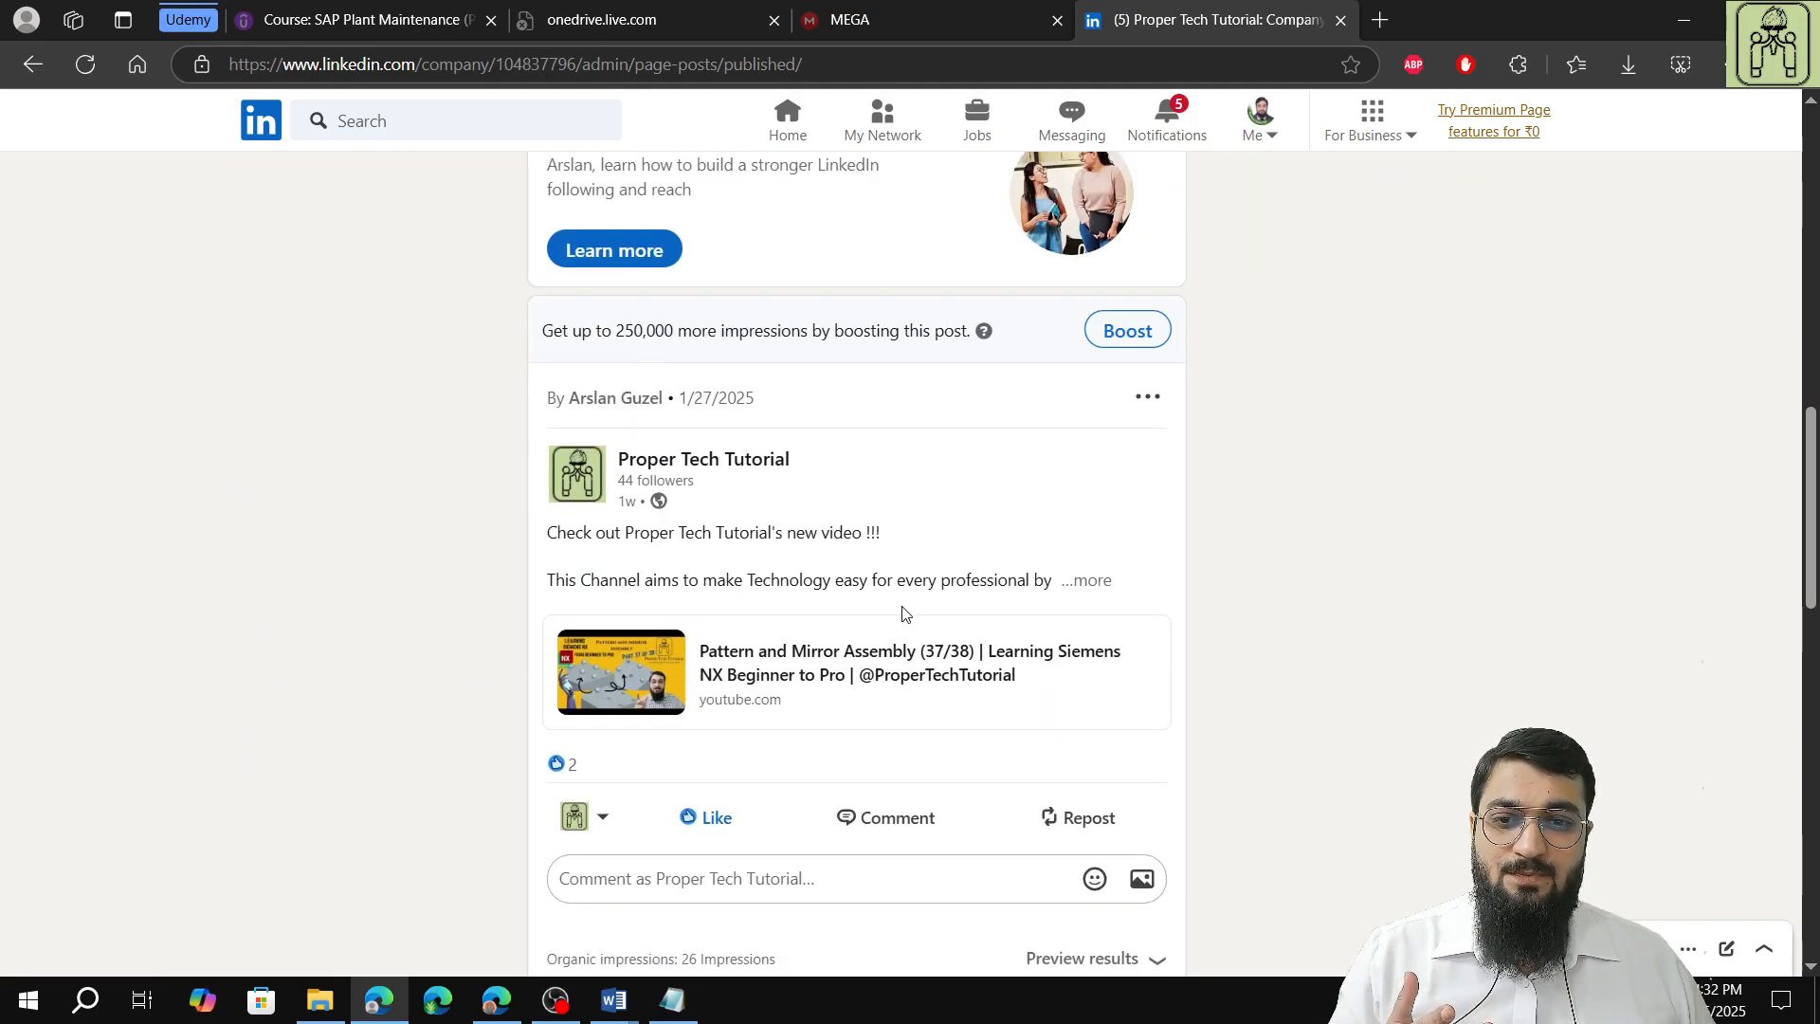
pyautogui.click(1083, 581)
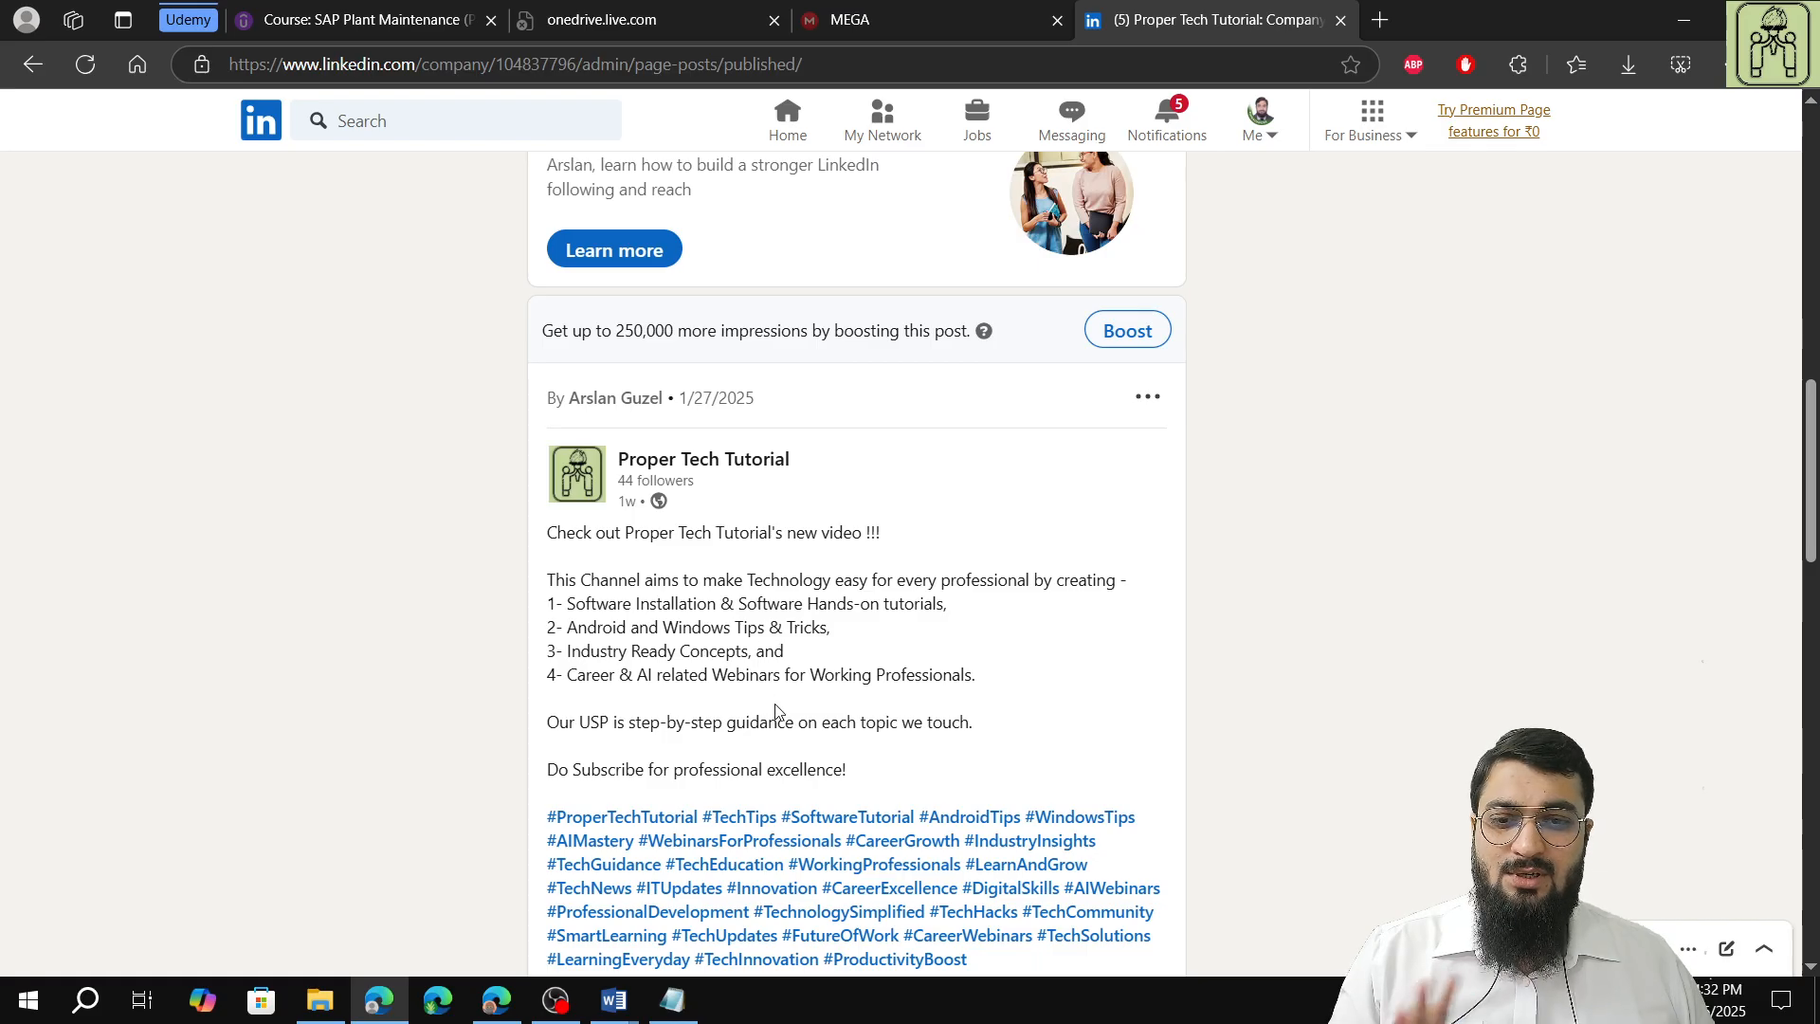
pyautogui.scroll(-3, 703, 635)
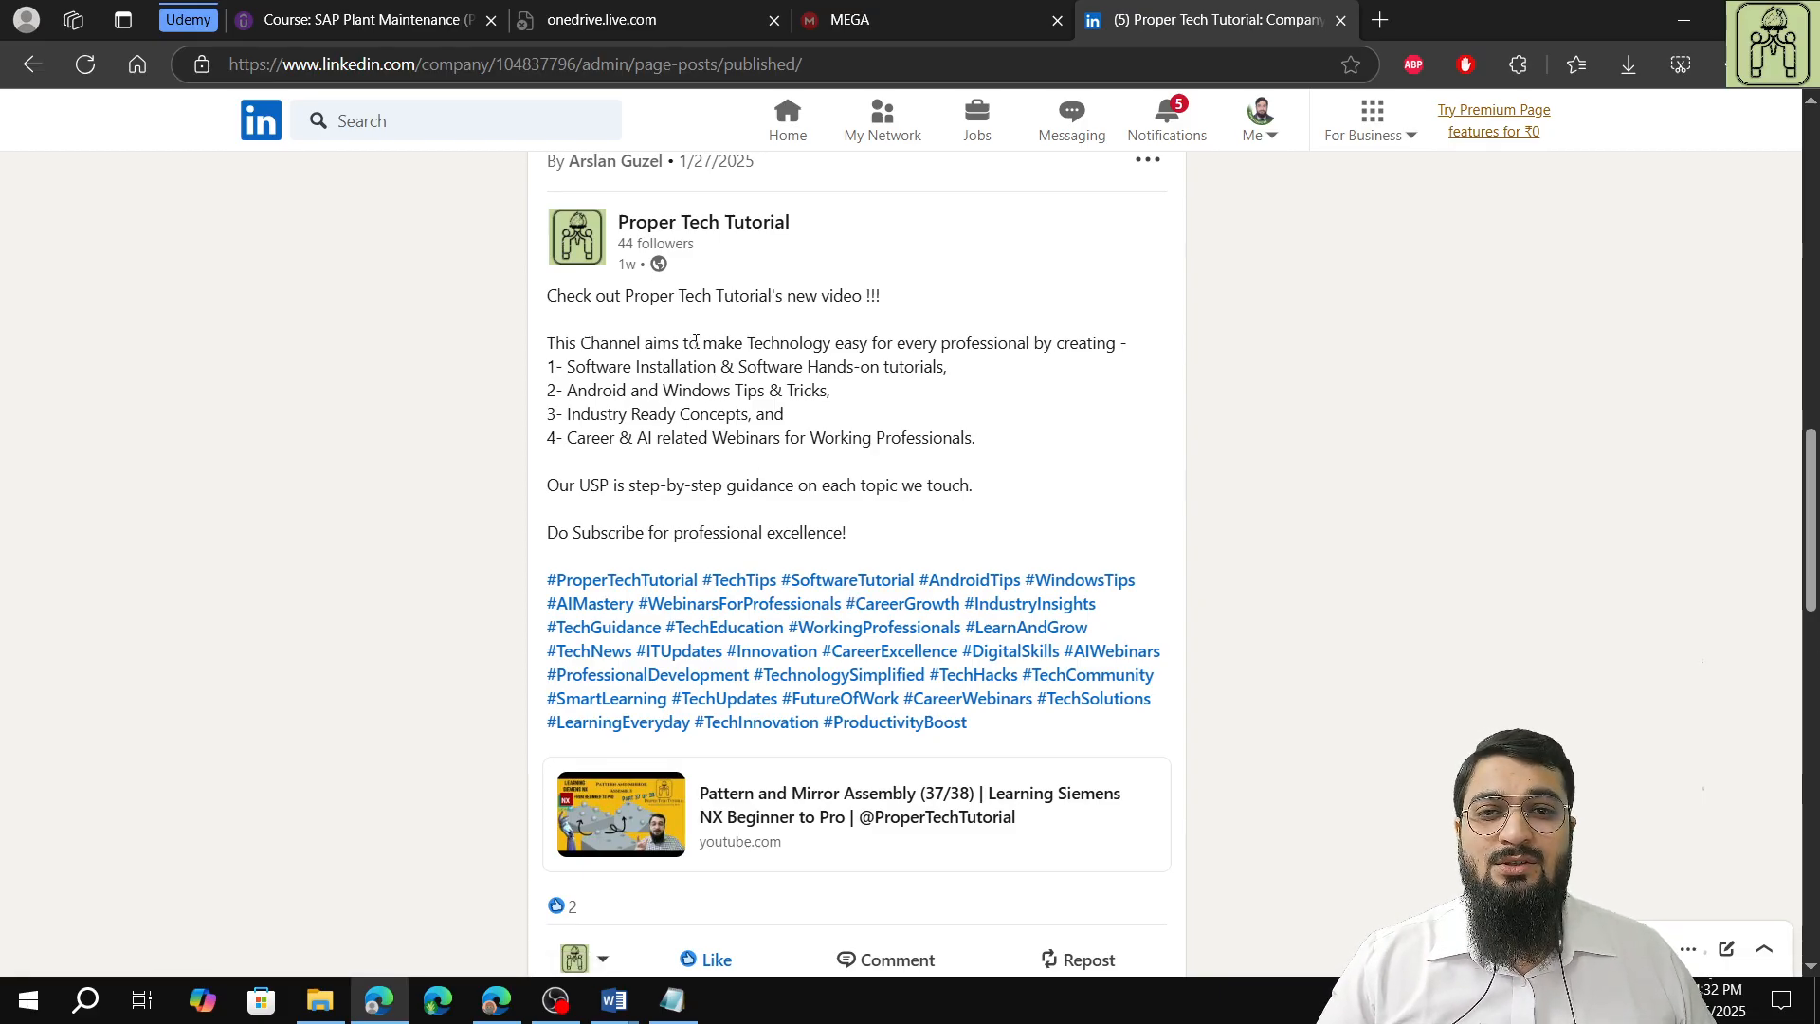
pyautogui.scroll(15, 728, 427)
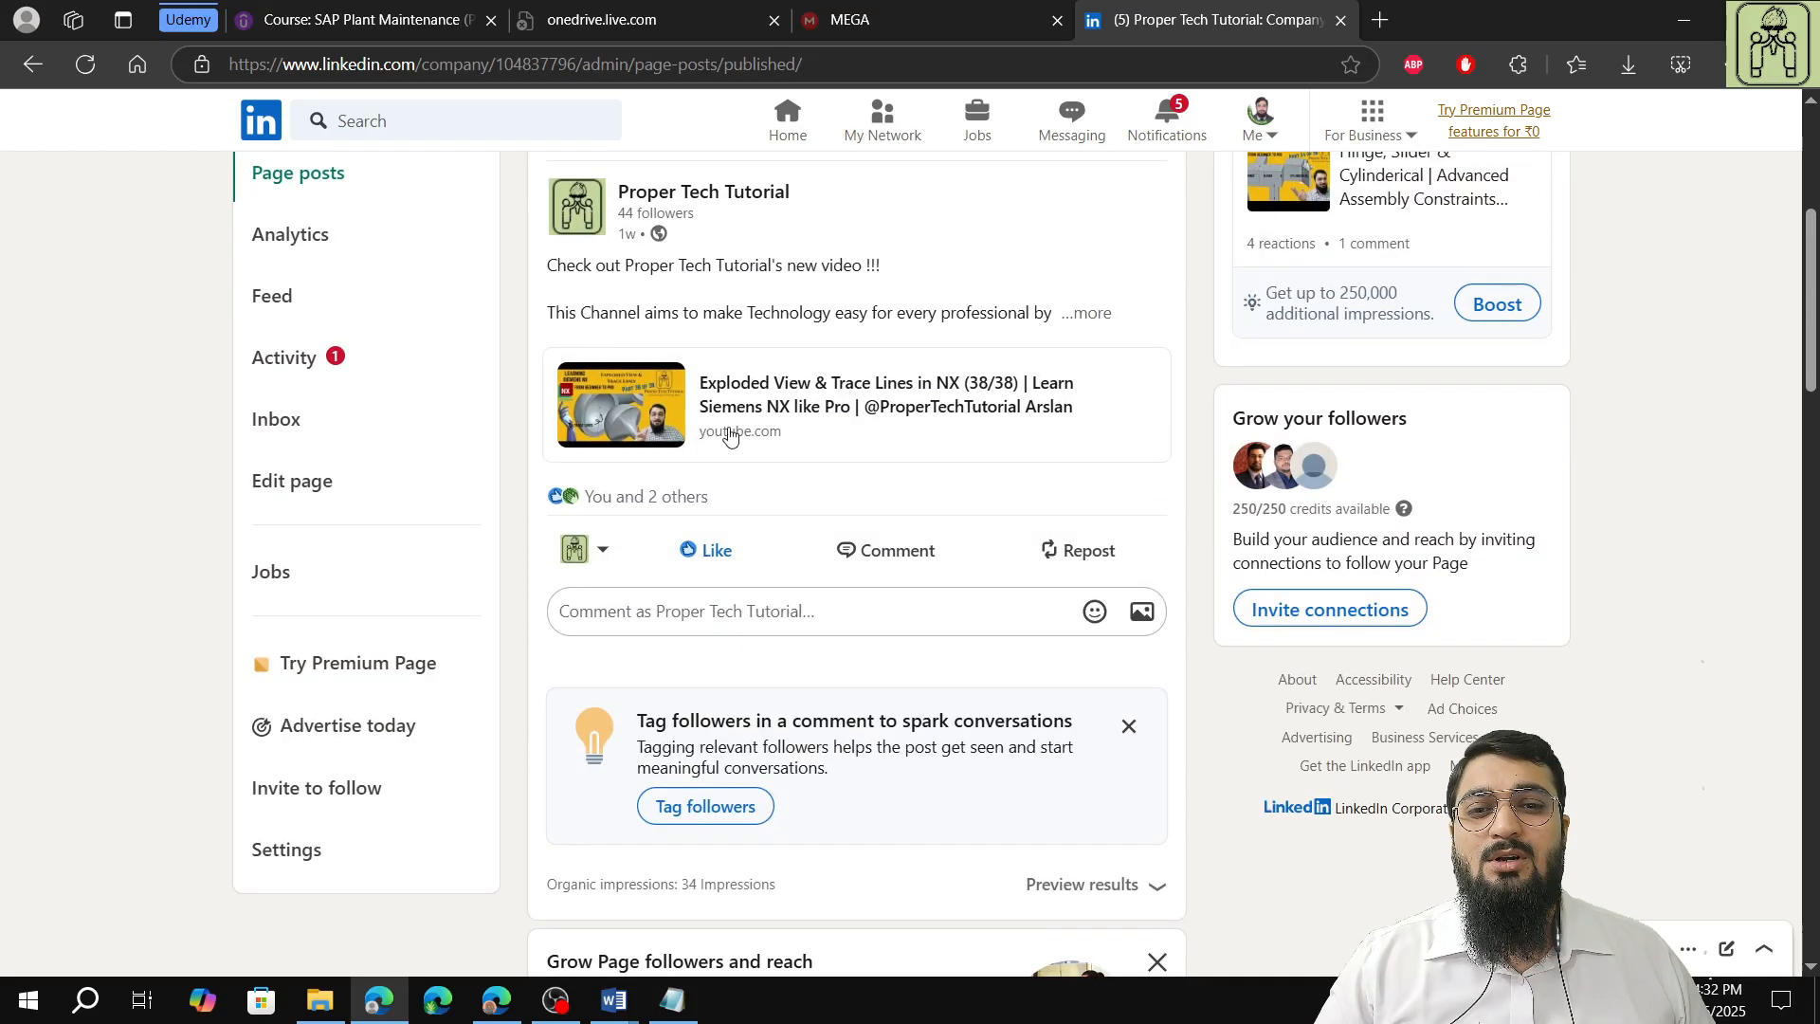
# Switch to ChatGPT and start a message with "i want to create a post template for linkedin company page."
pyautogui.click(496, 1000)
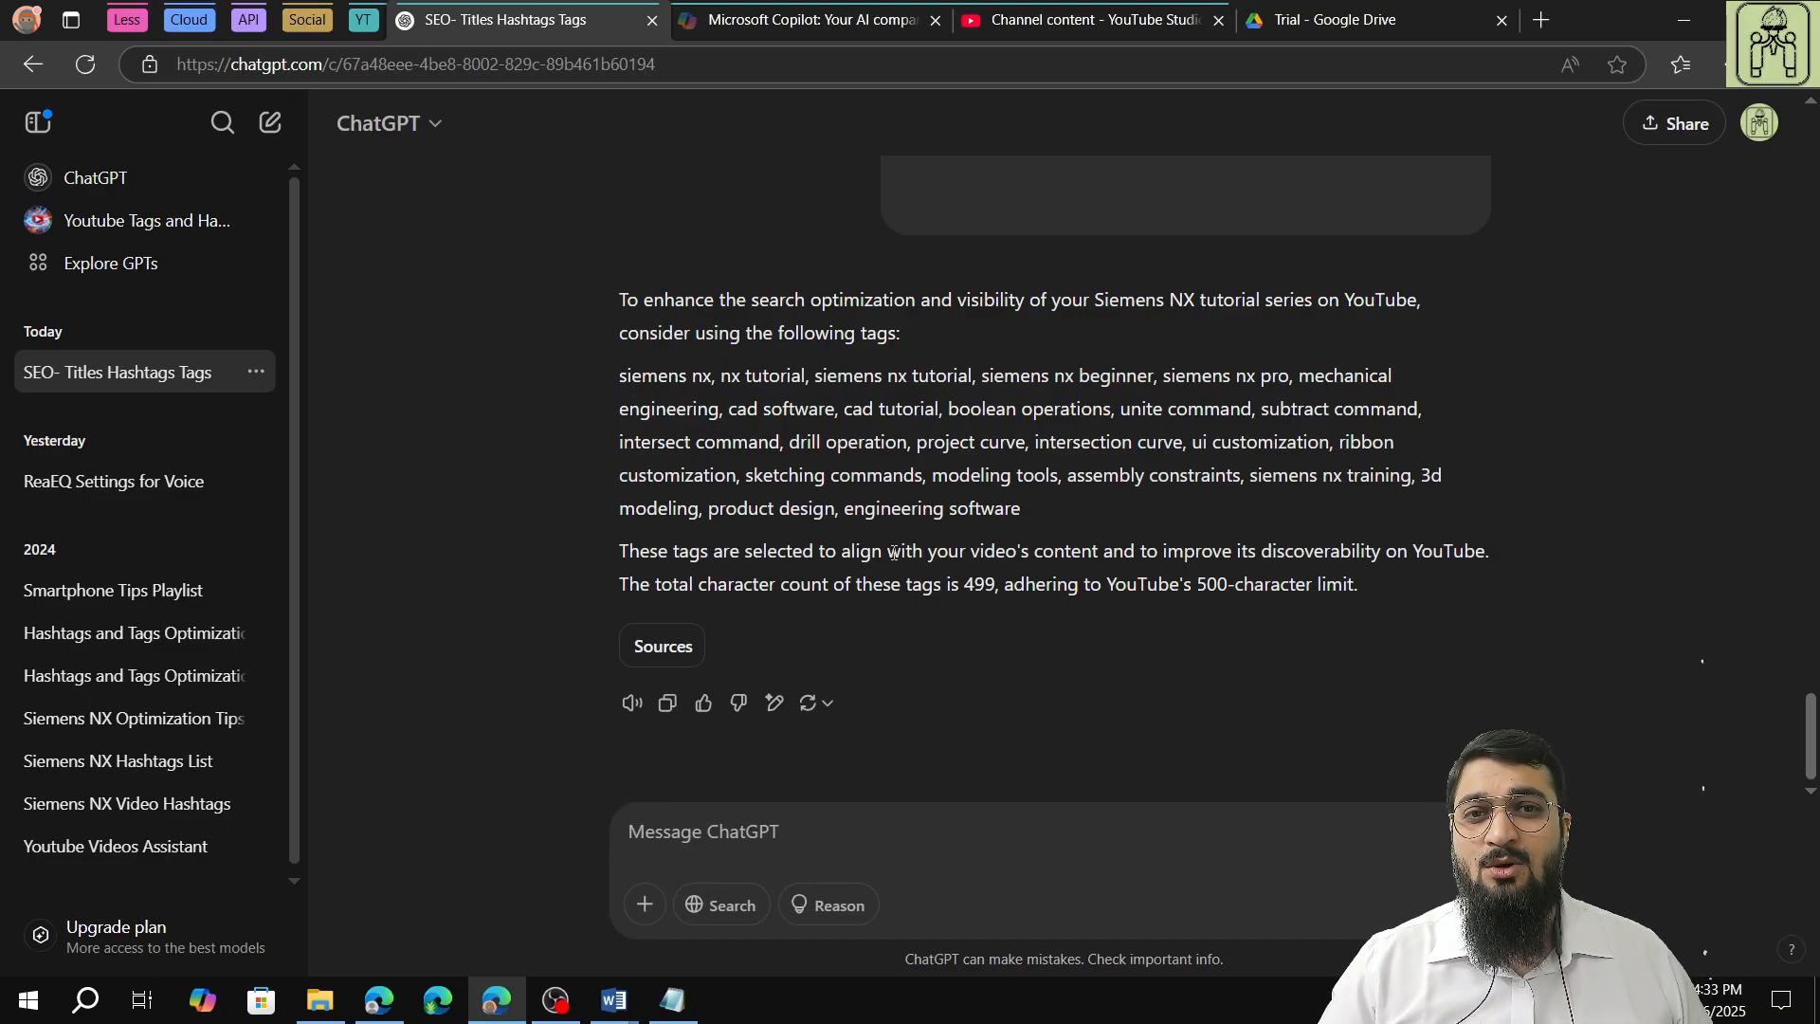
pyautogui.click(805, 831)
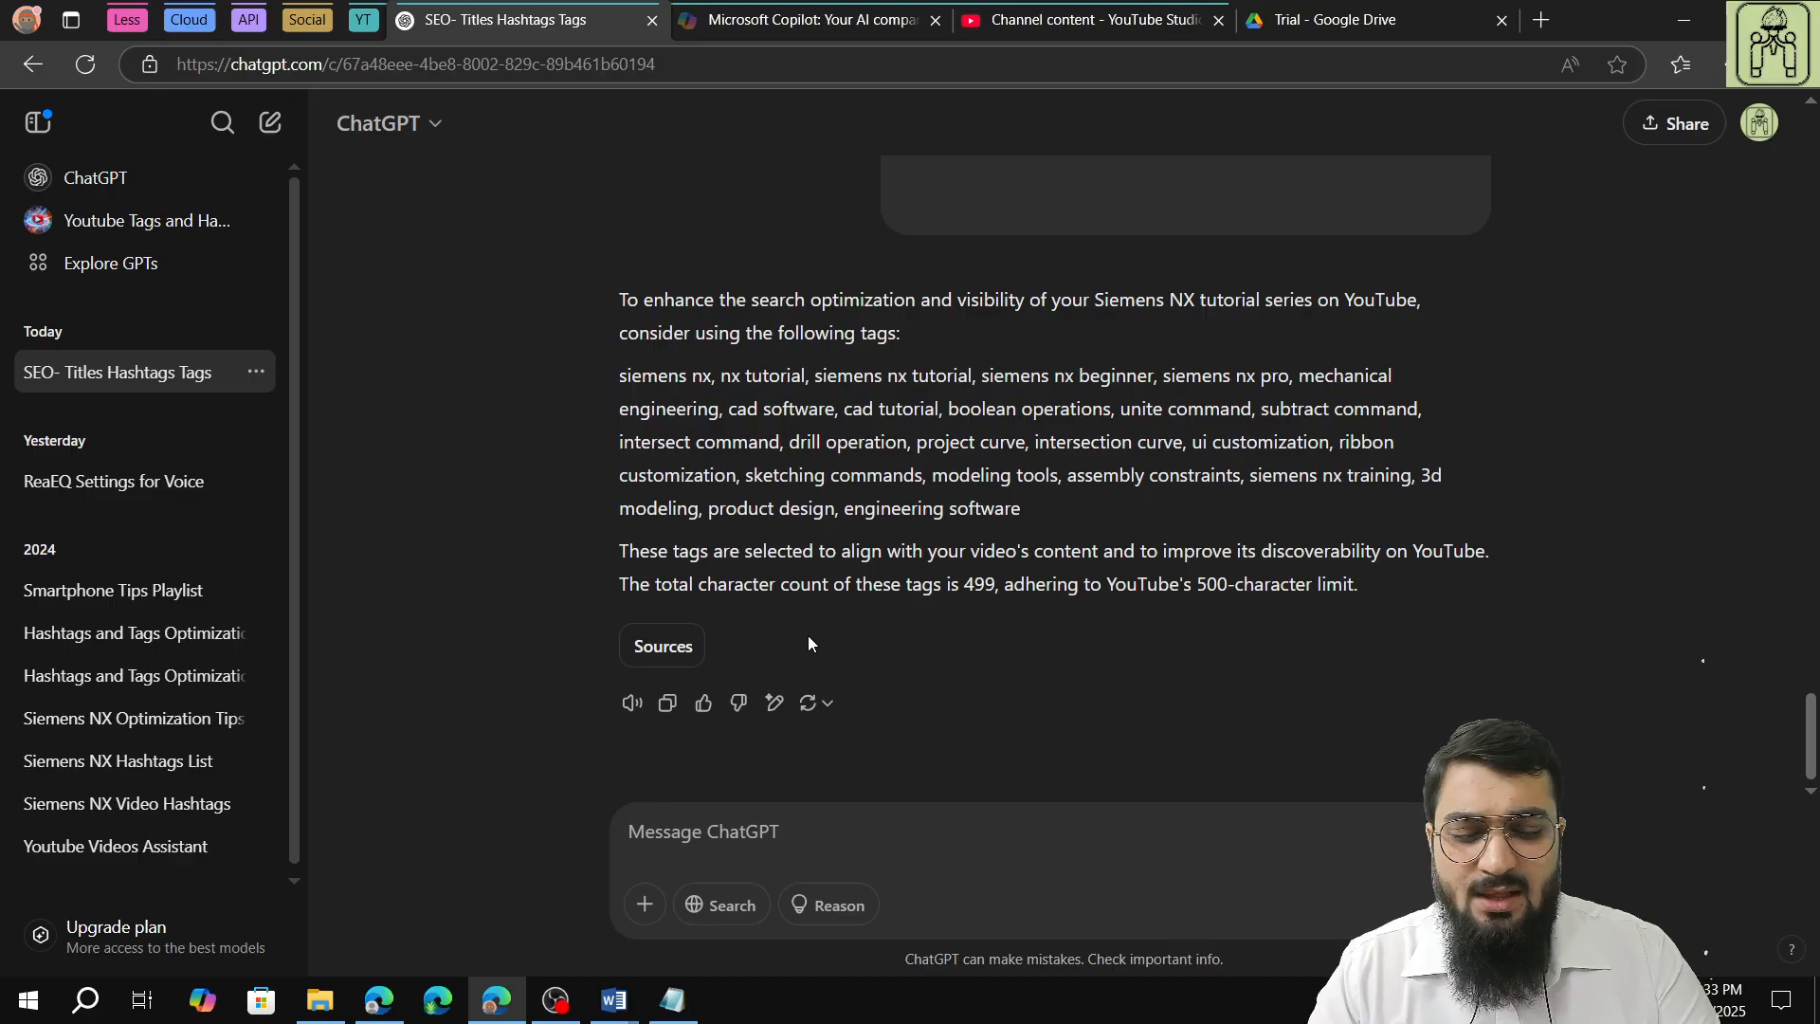
pyautogui.write('i w')
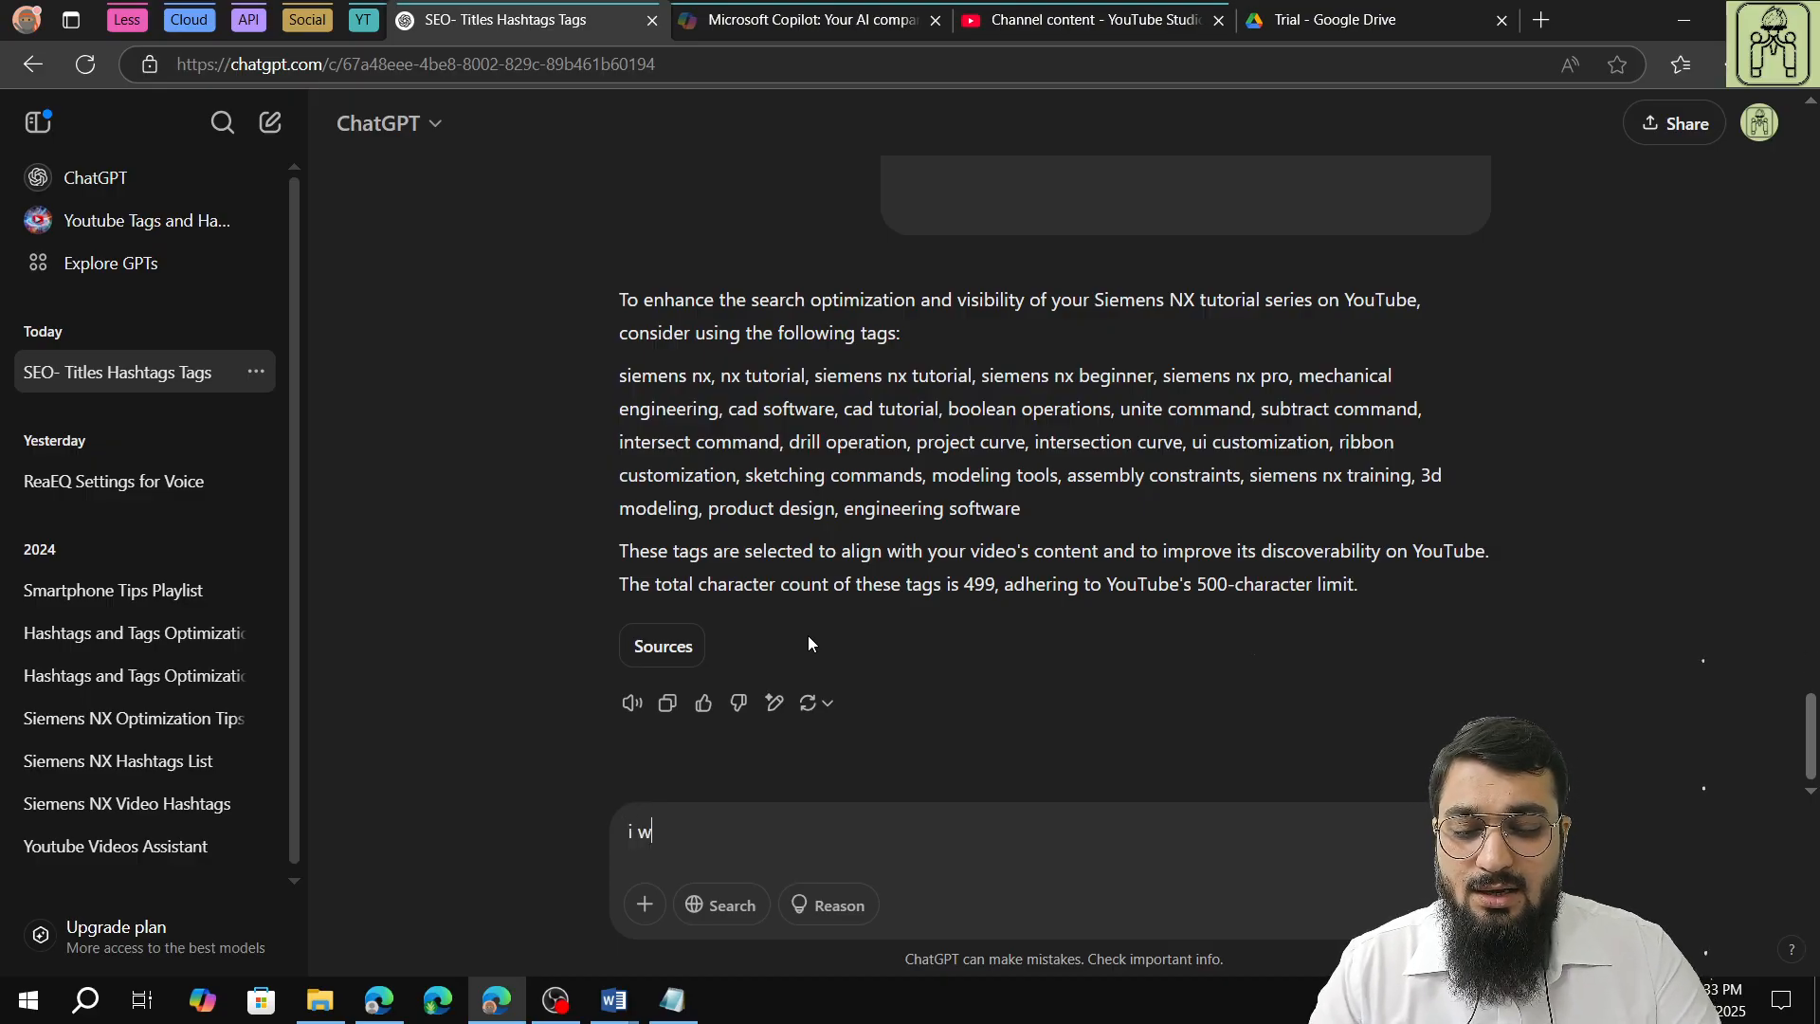
pyautogui.write('ant to create a ')
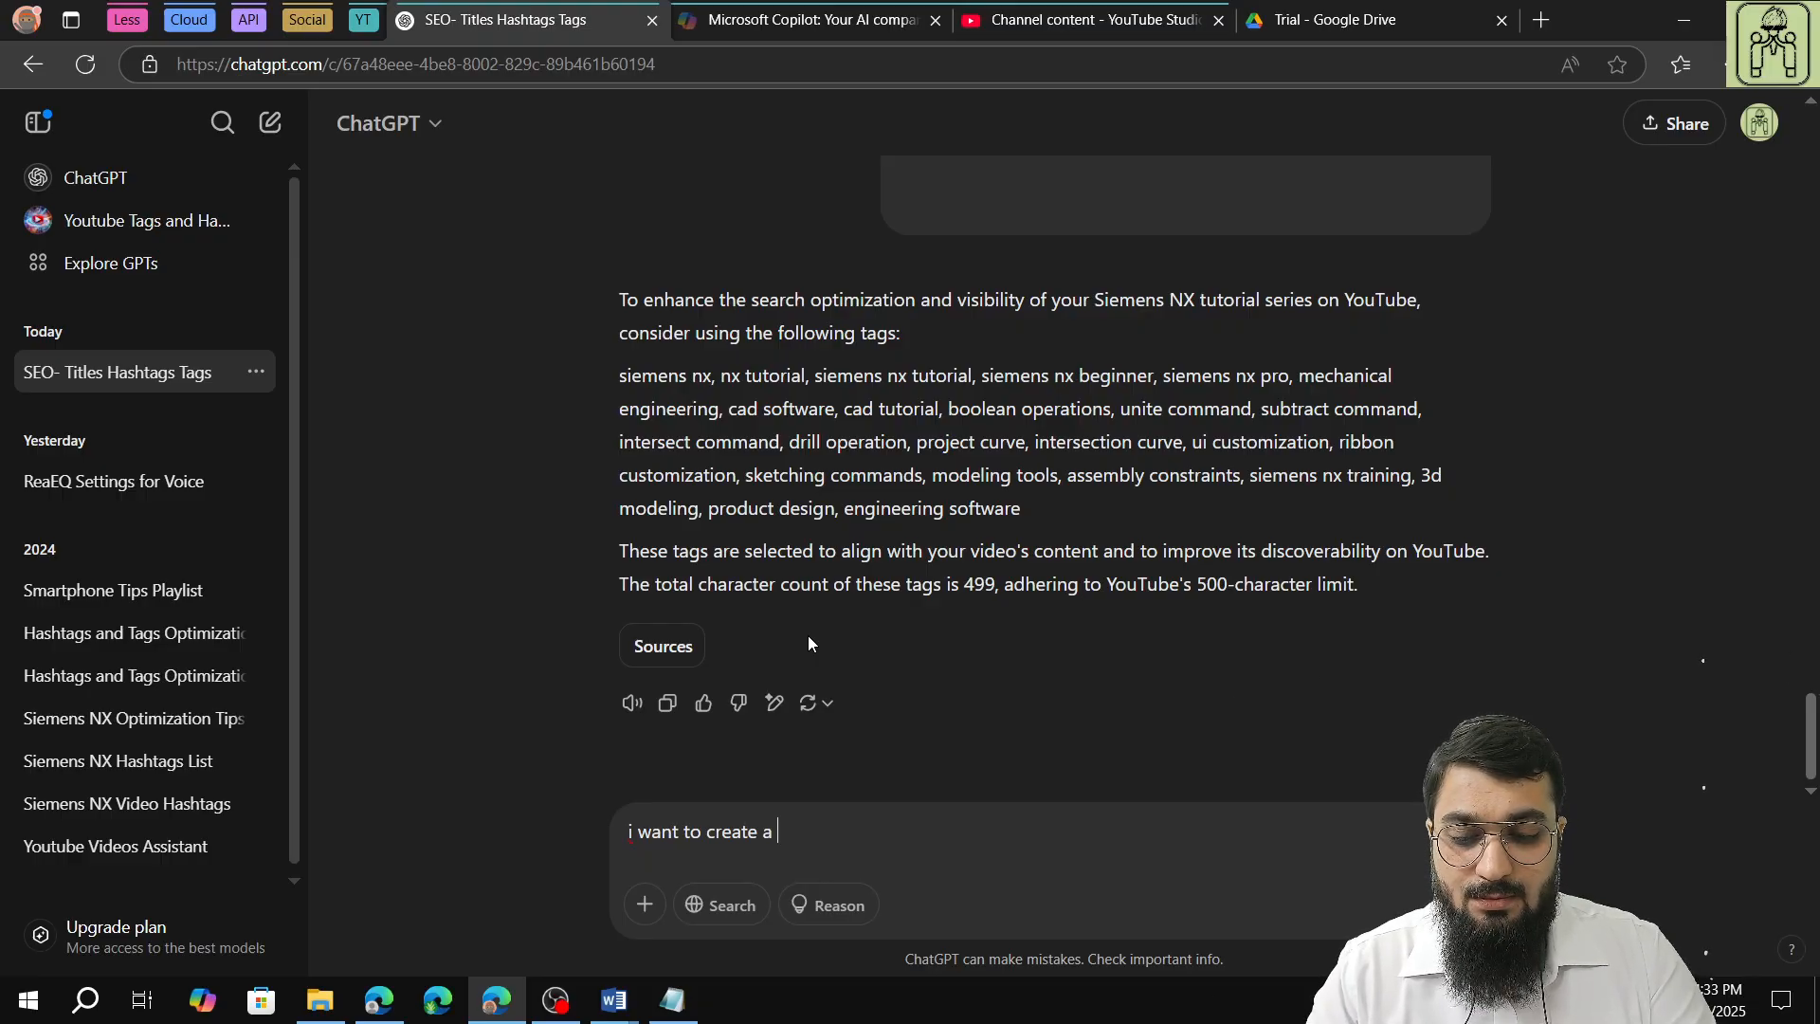
pyautogui.write('post t')
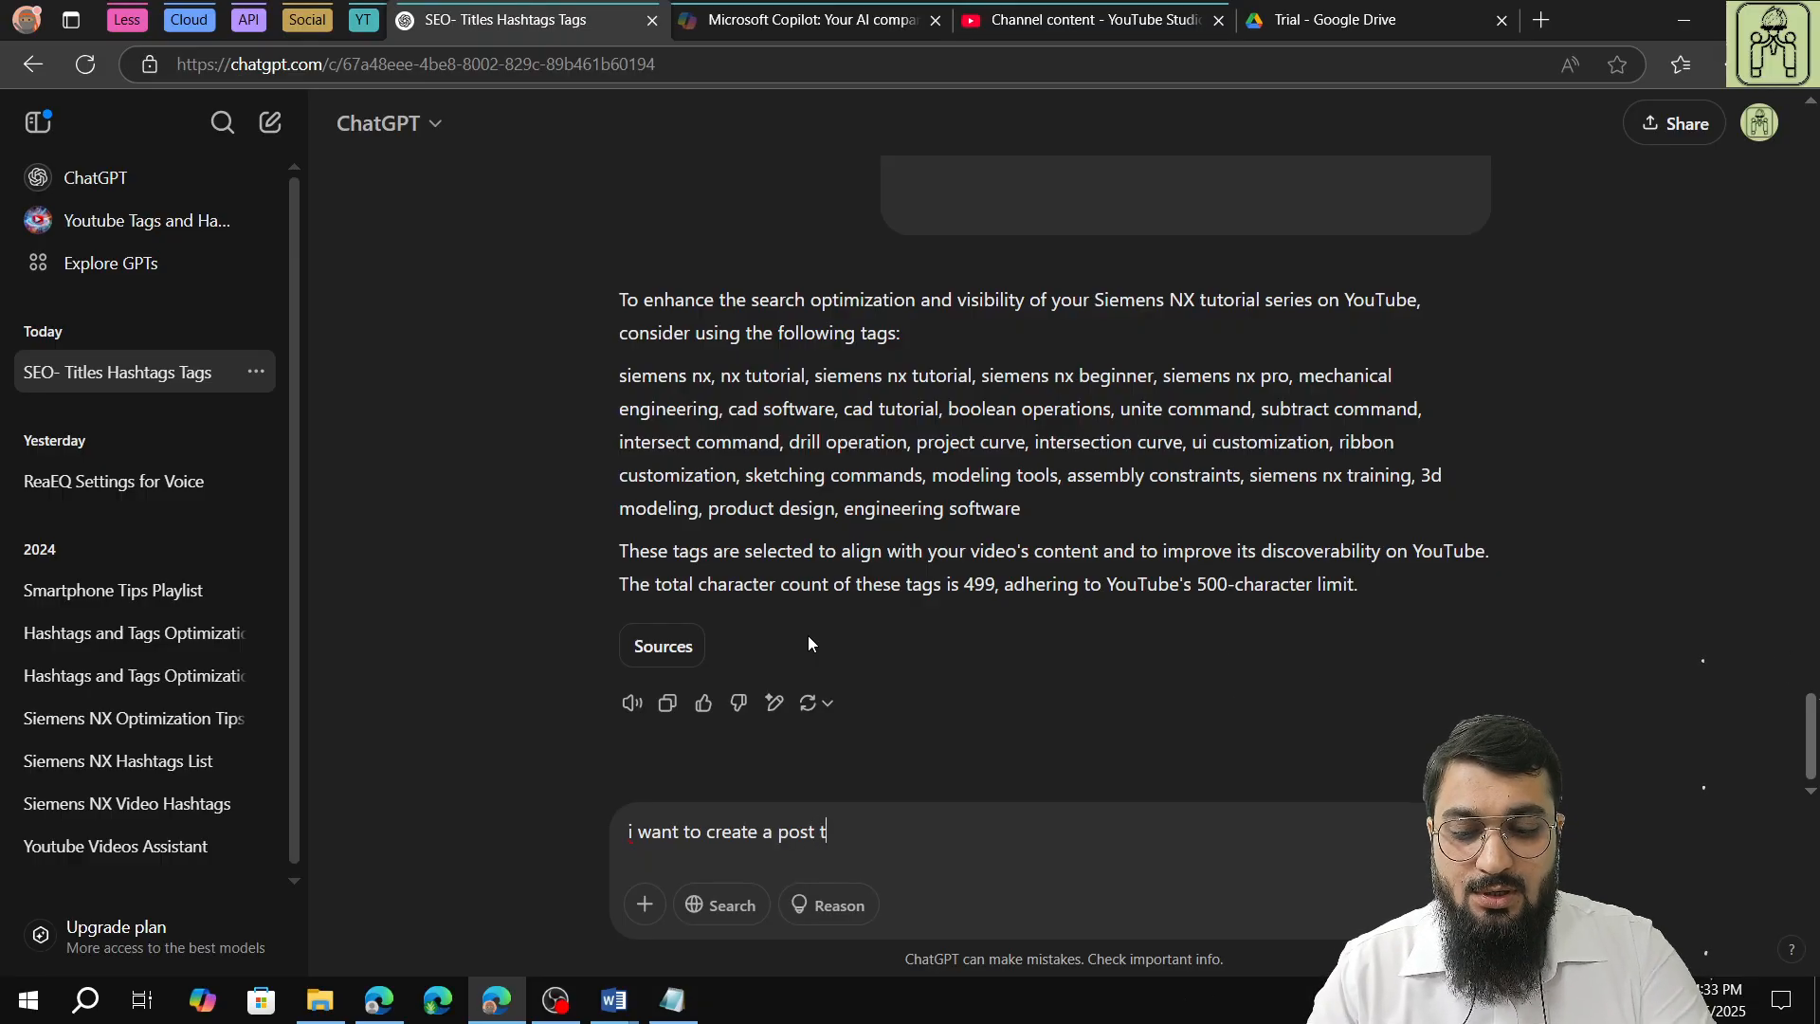
pyautogui.write('emplate for linkedin')
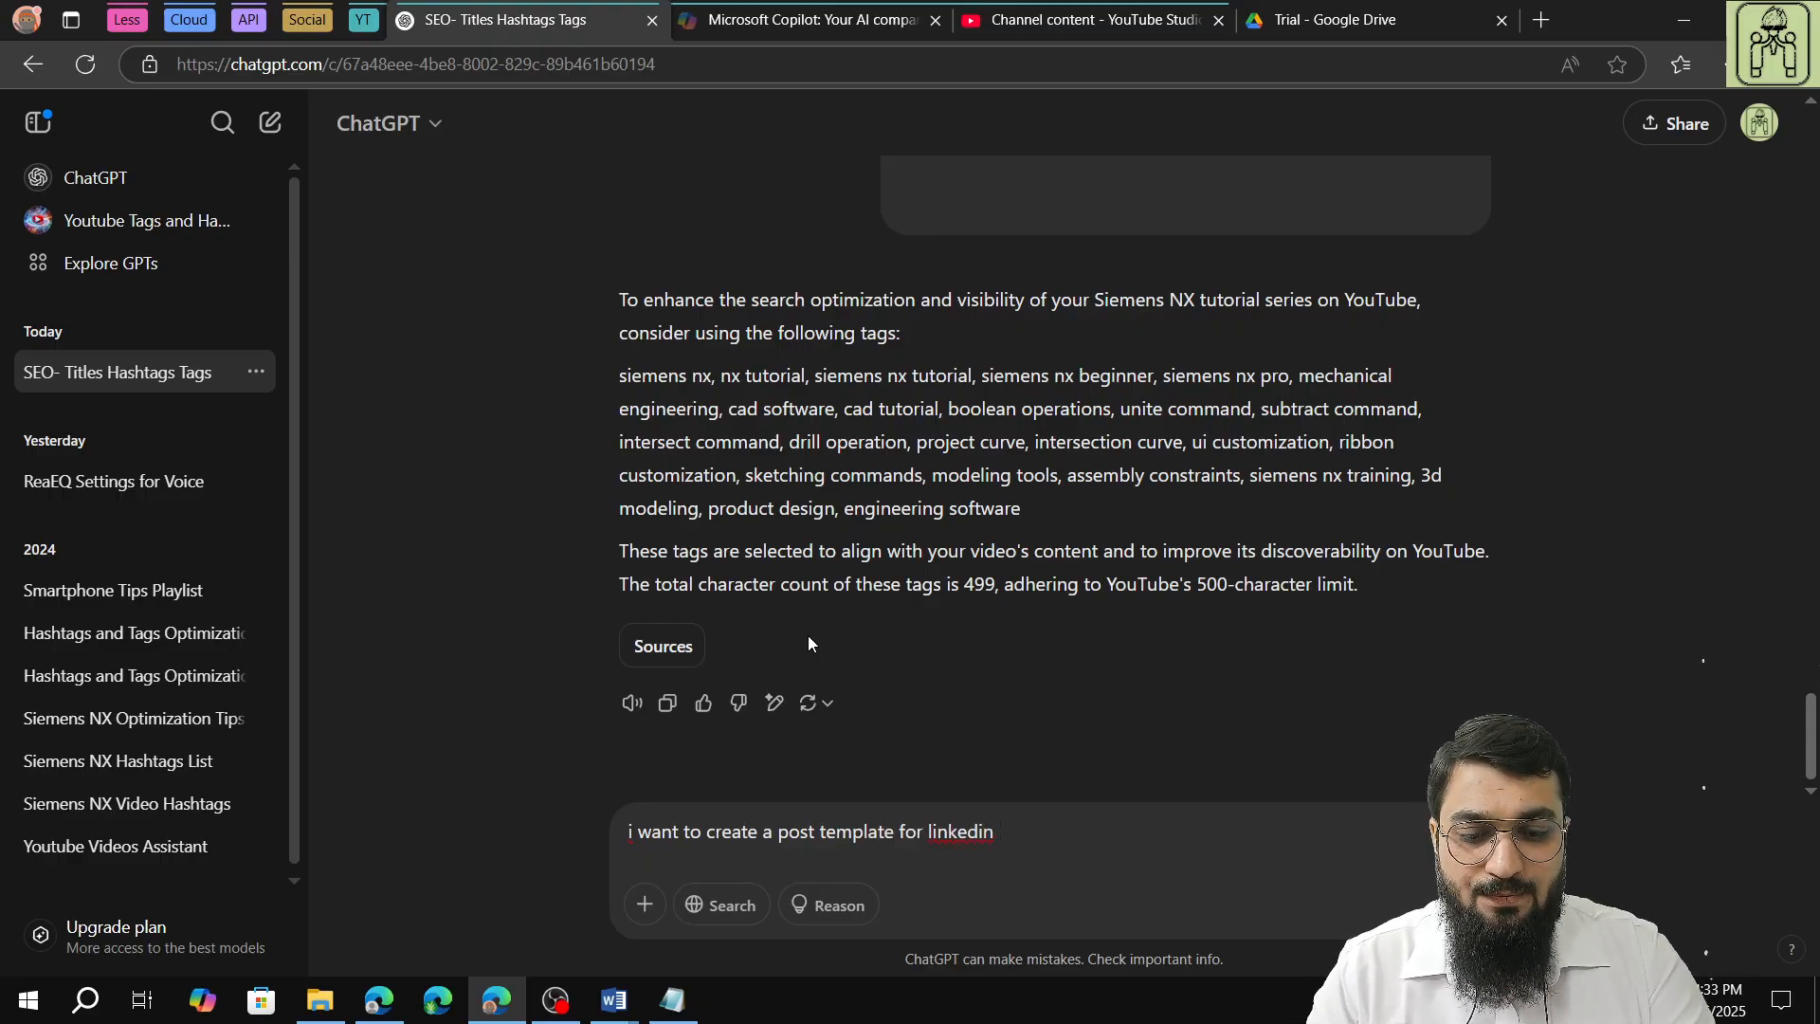
pyautogui.write(' company pa')
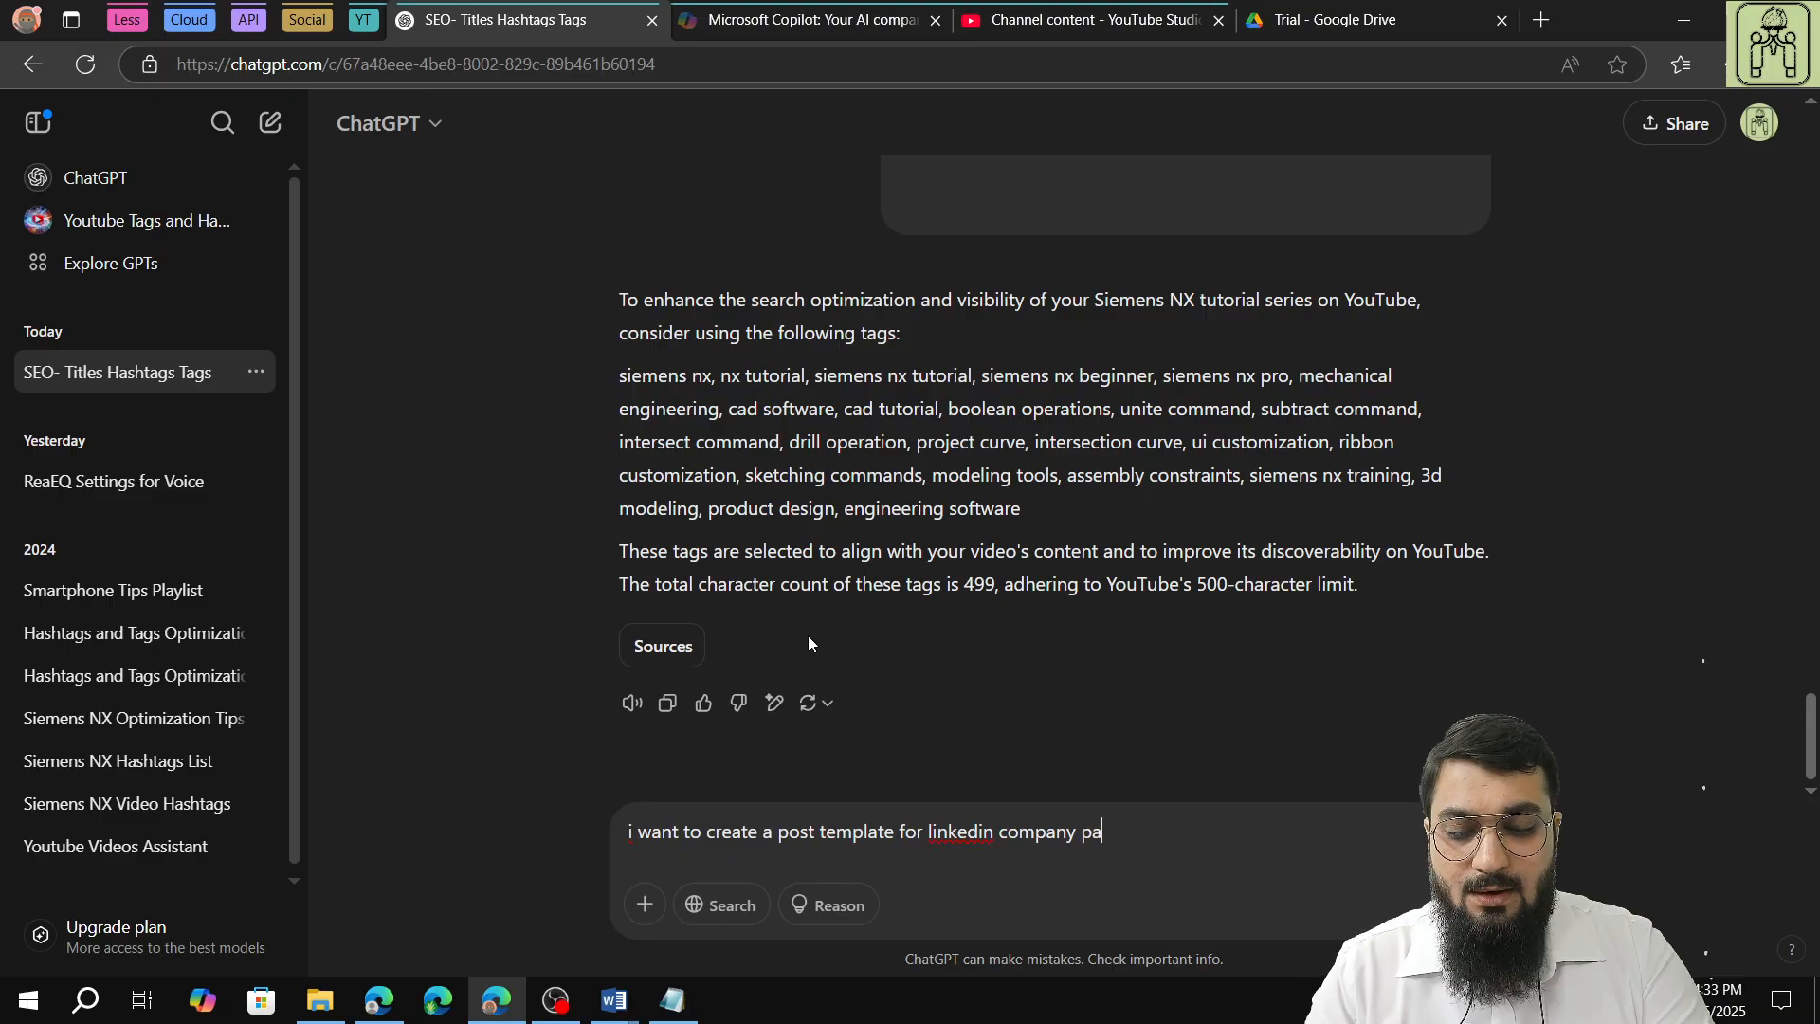
pyautogui.write('ge')
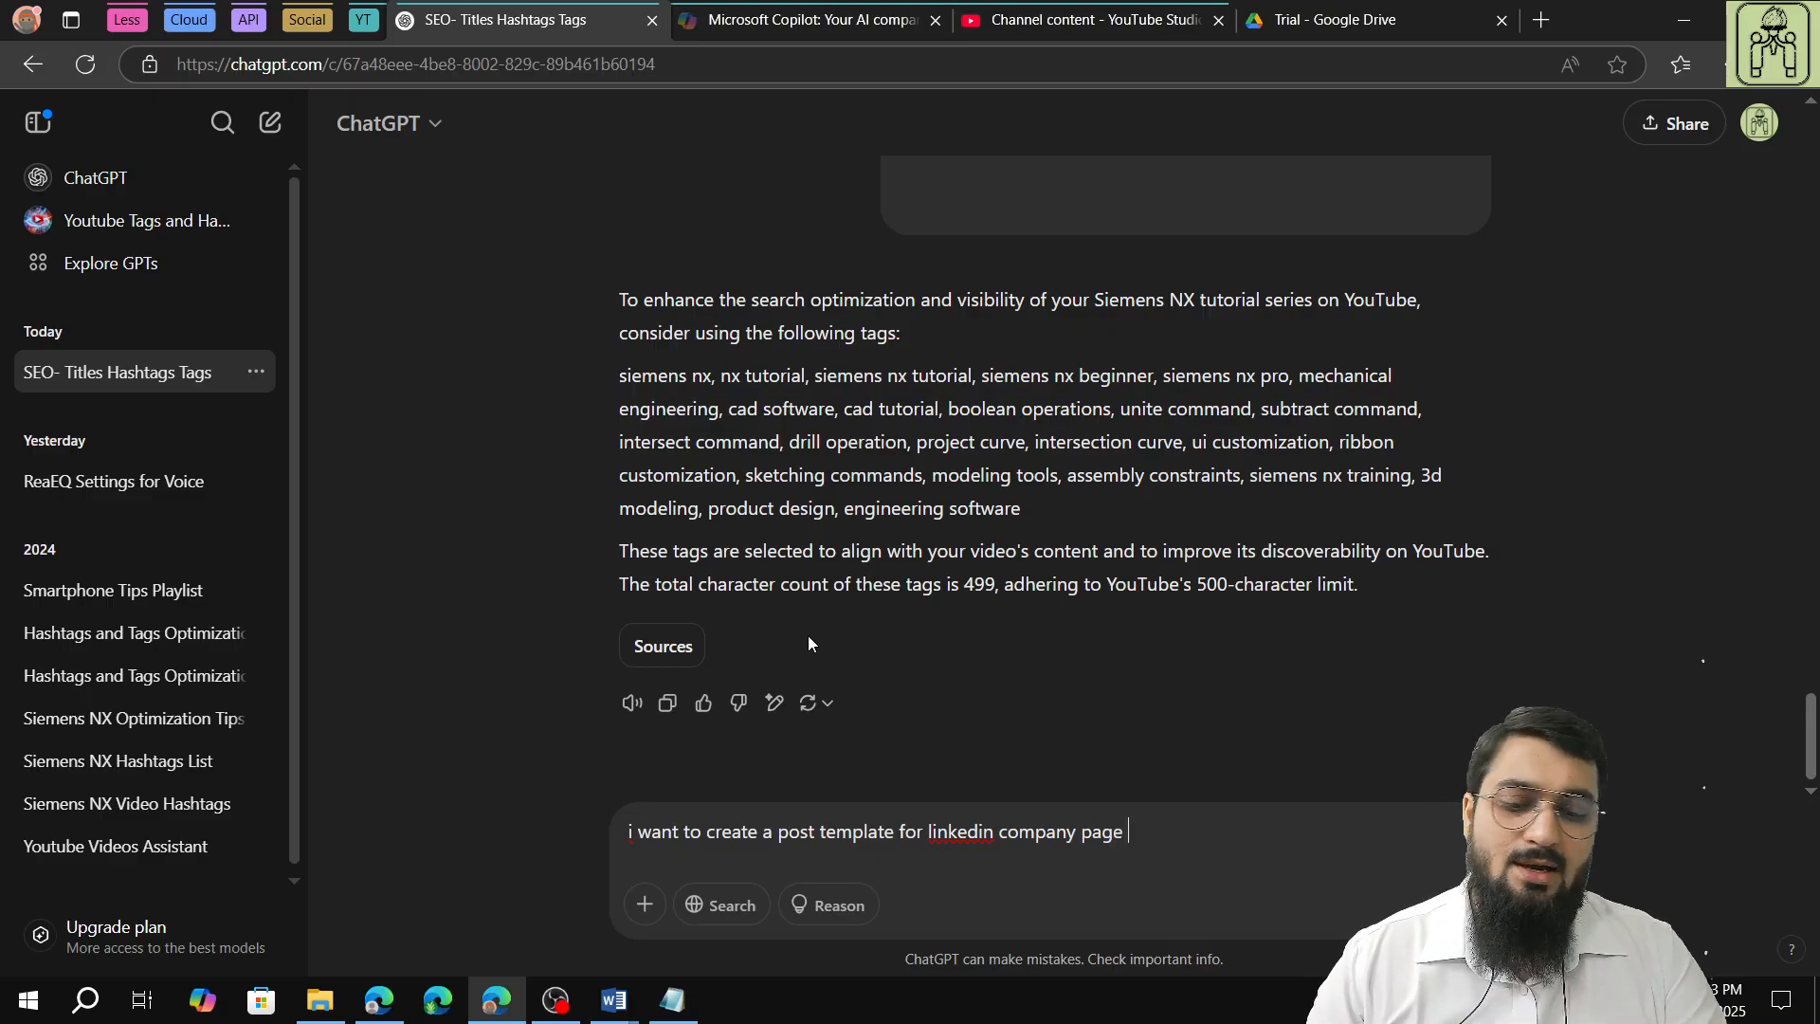
pyautogui.write(' and it should')
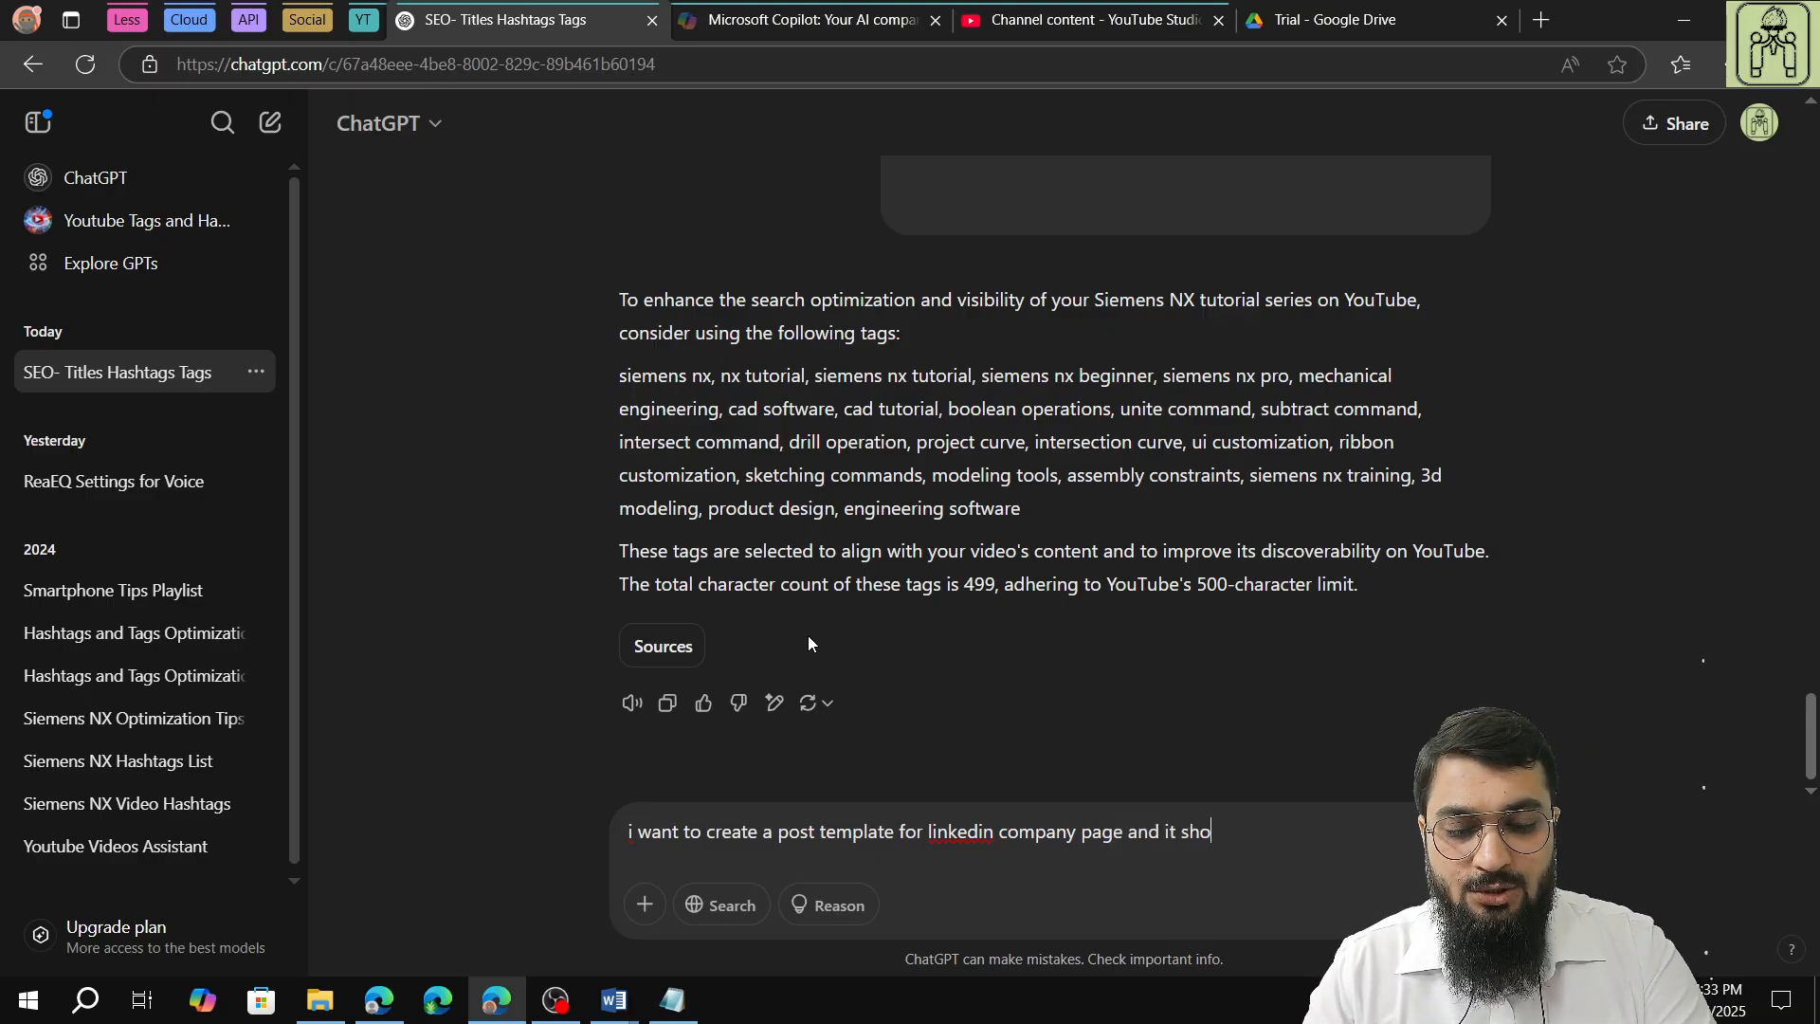
pyautogui.hotkey('ctrl', 'BackSpace')
pyautogui.hotkey('ctrl', 'BackSpace')
pyautogui.hotkey('ctrl', 'BackSpace')
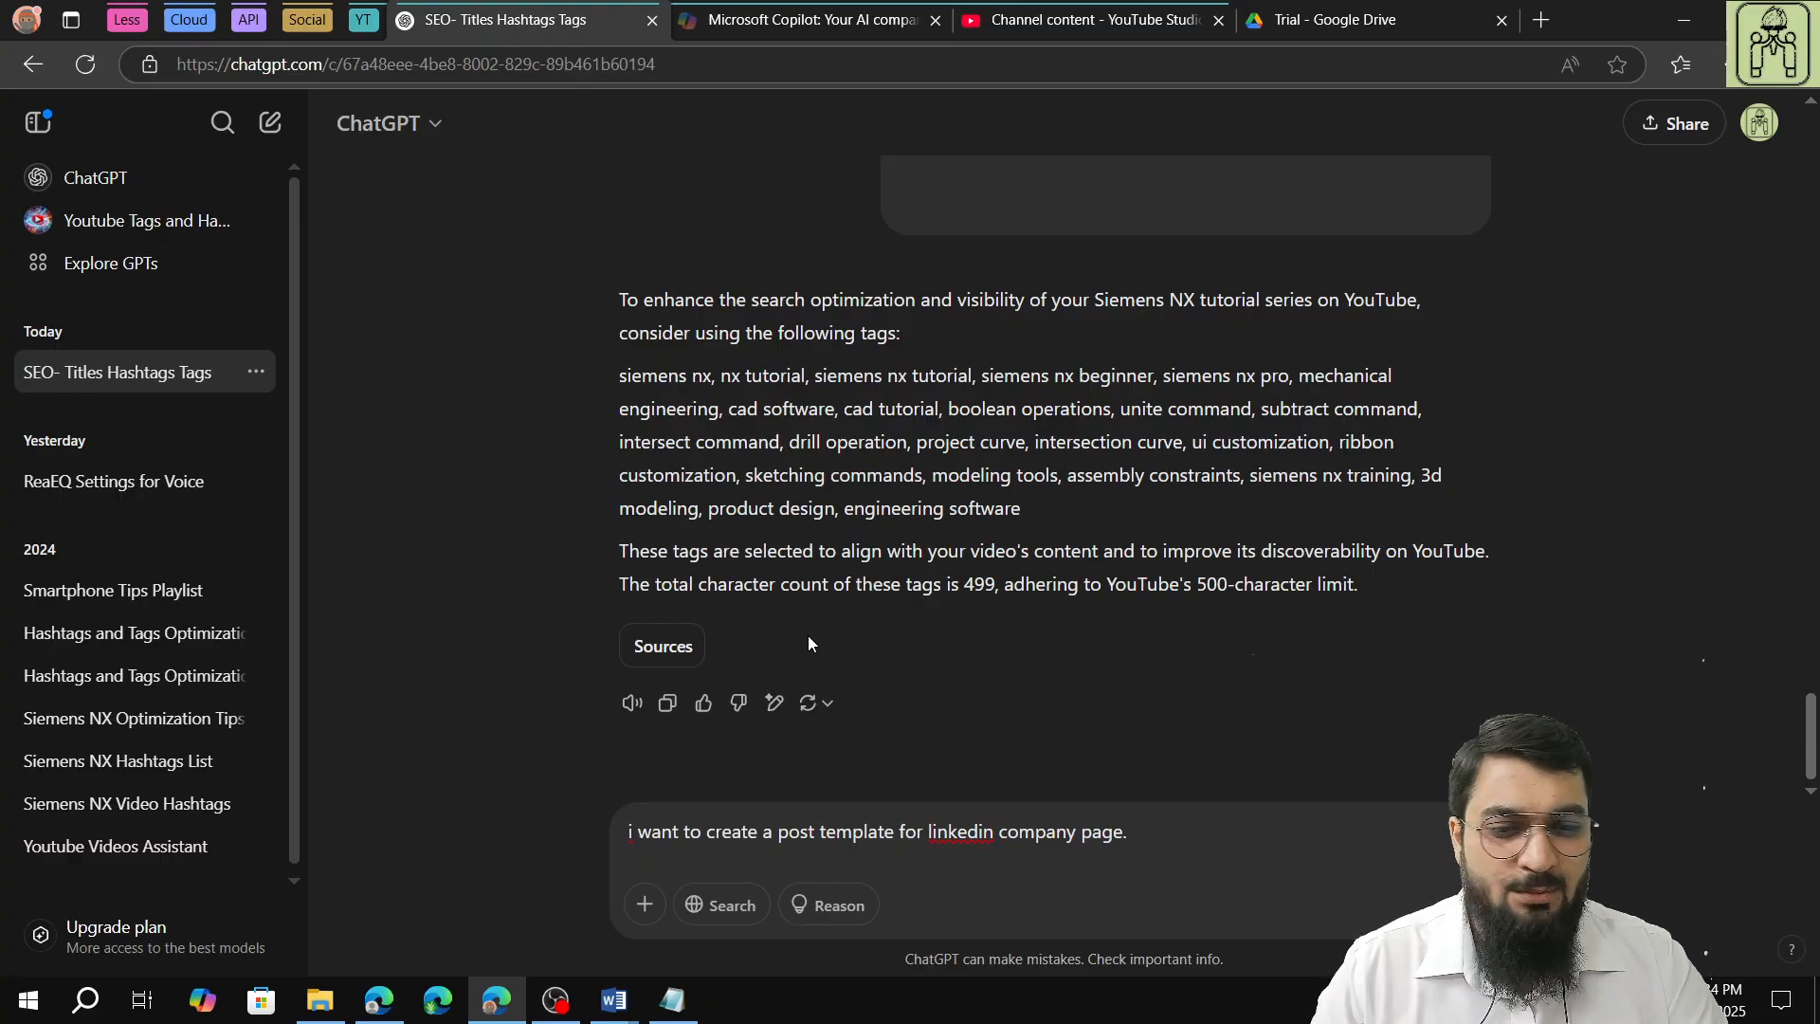
# Add to the message "the post should be catchy, professional and should create a sense of story when the viewers read it."
pyautogui.write('the ')
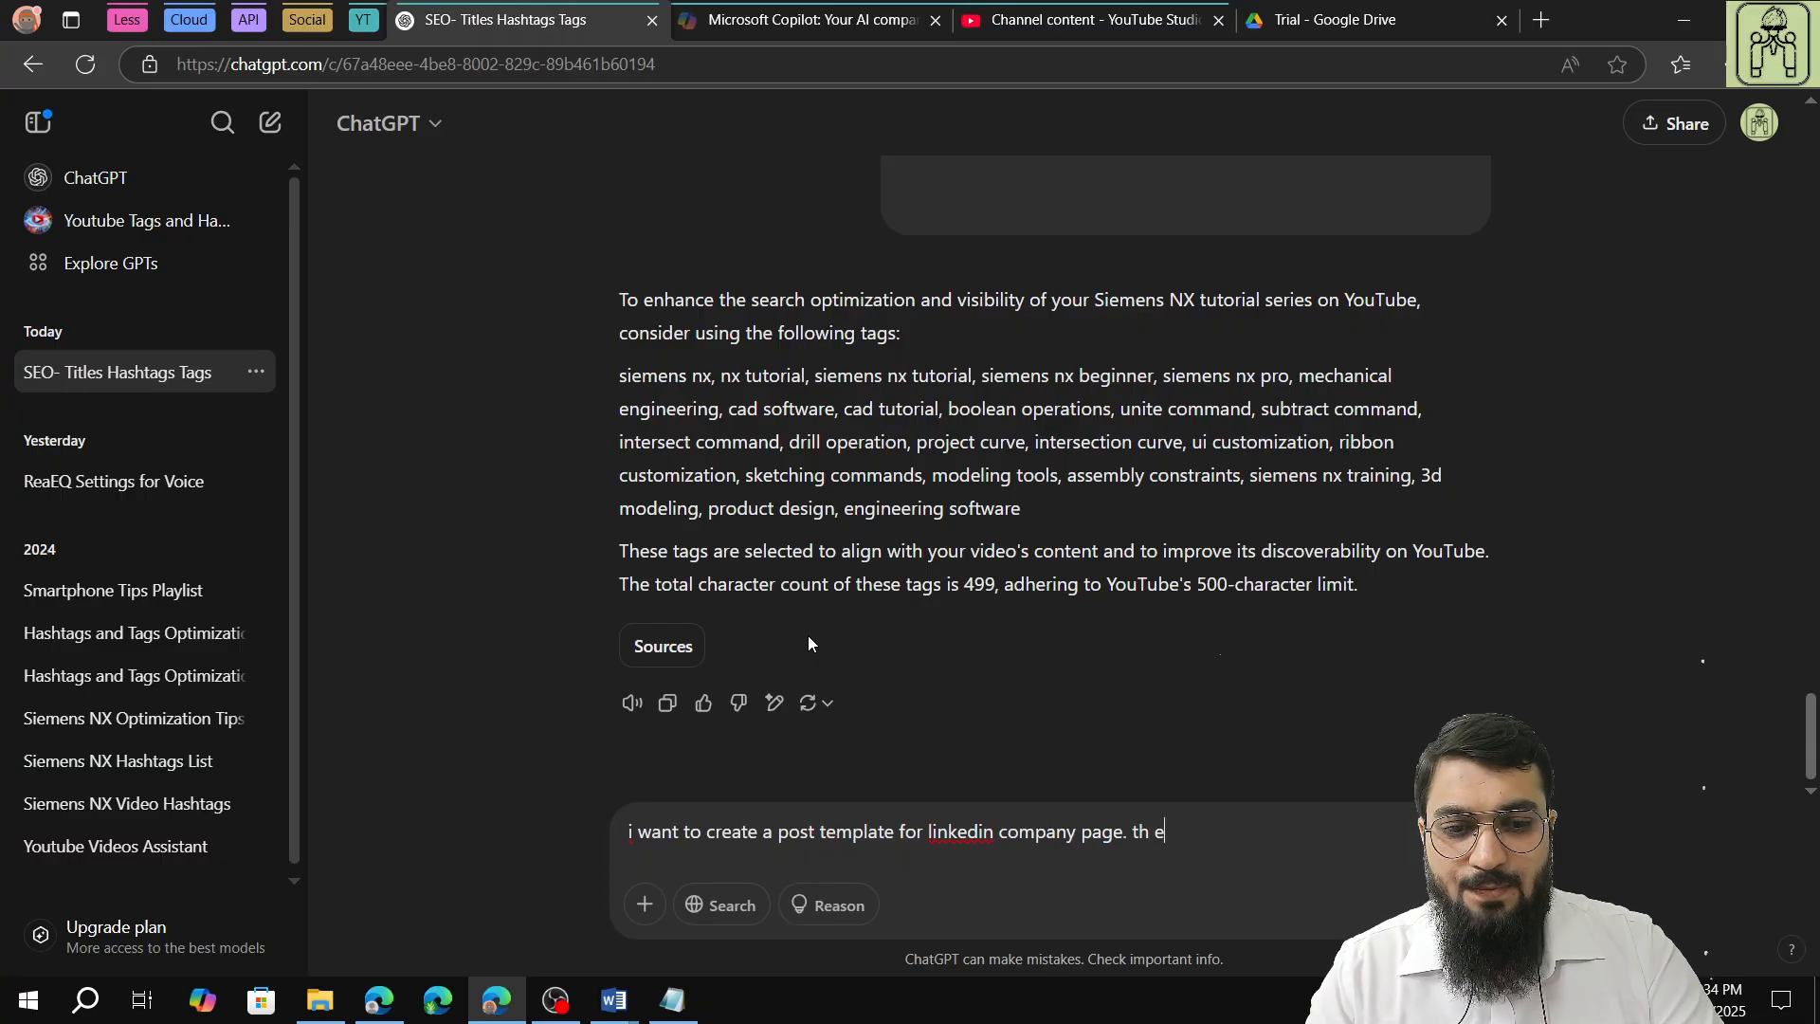
pyautogui.write('post sh')
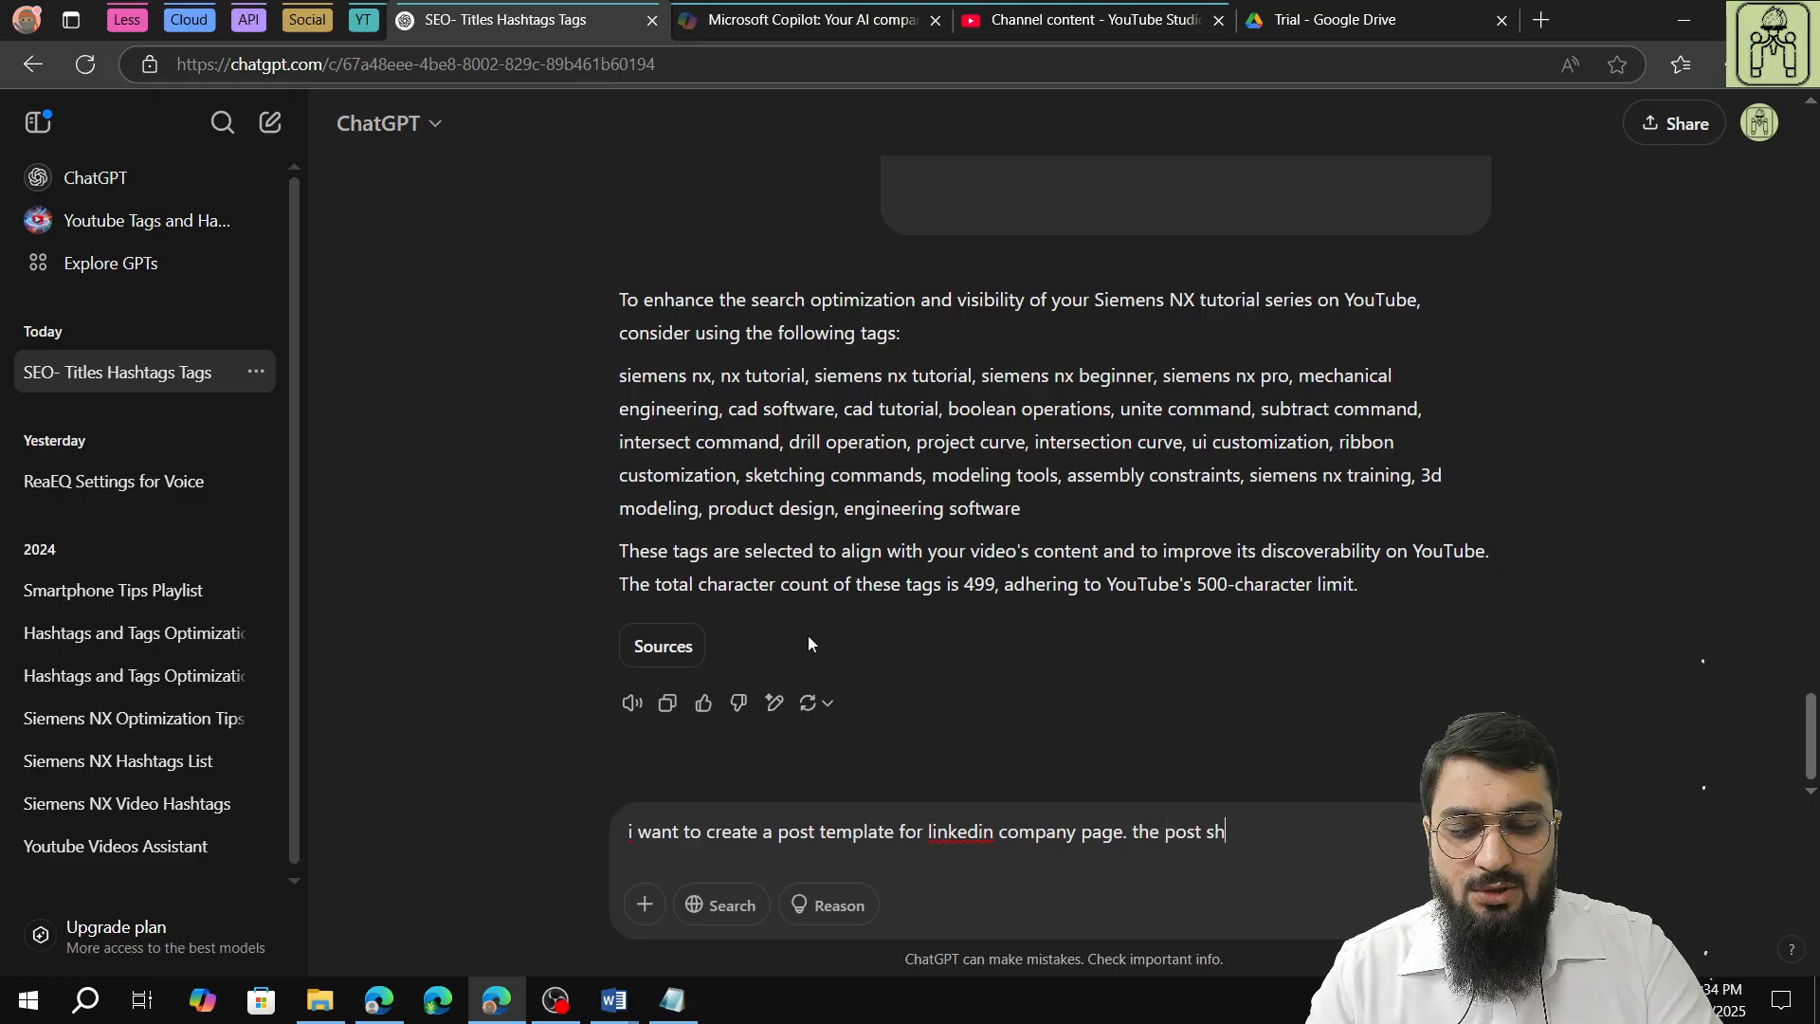
pyautogui.write('ould be cat')
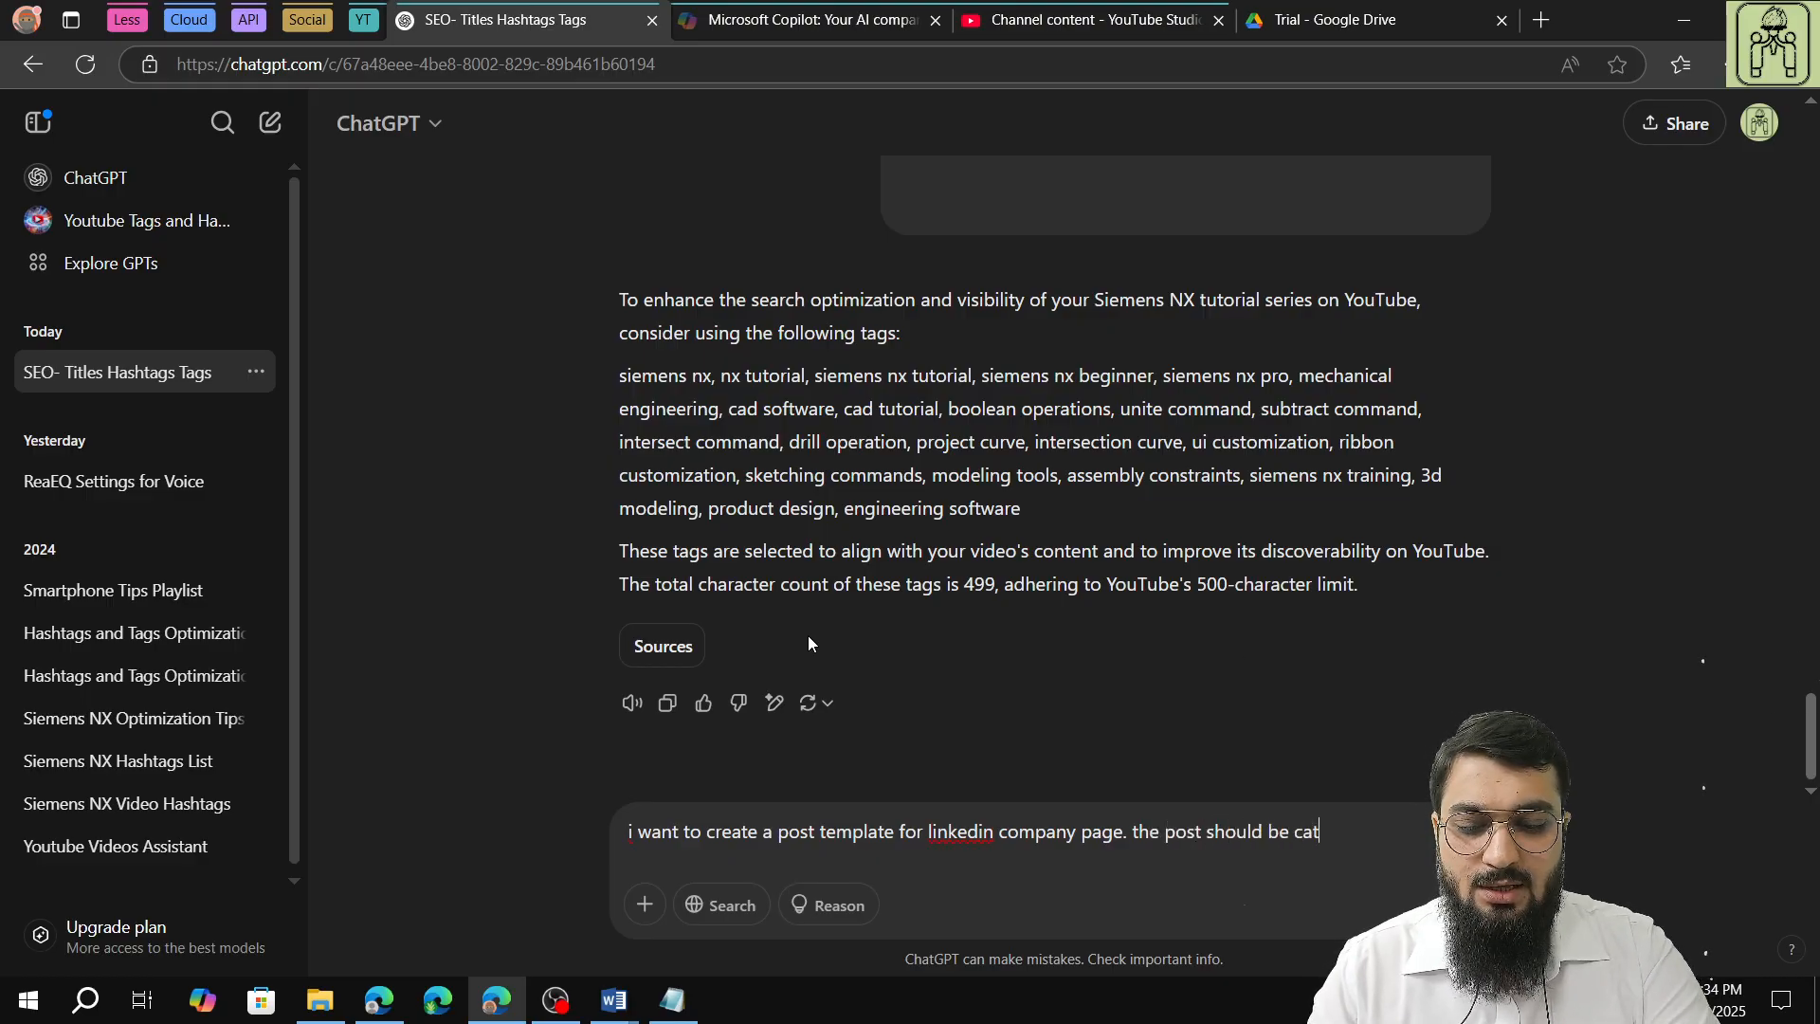
pyautogui.write('chy, p')
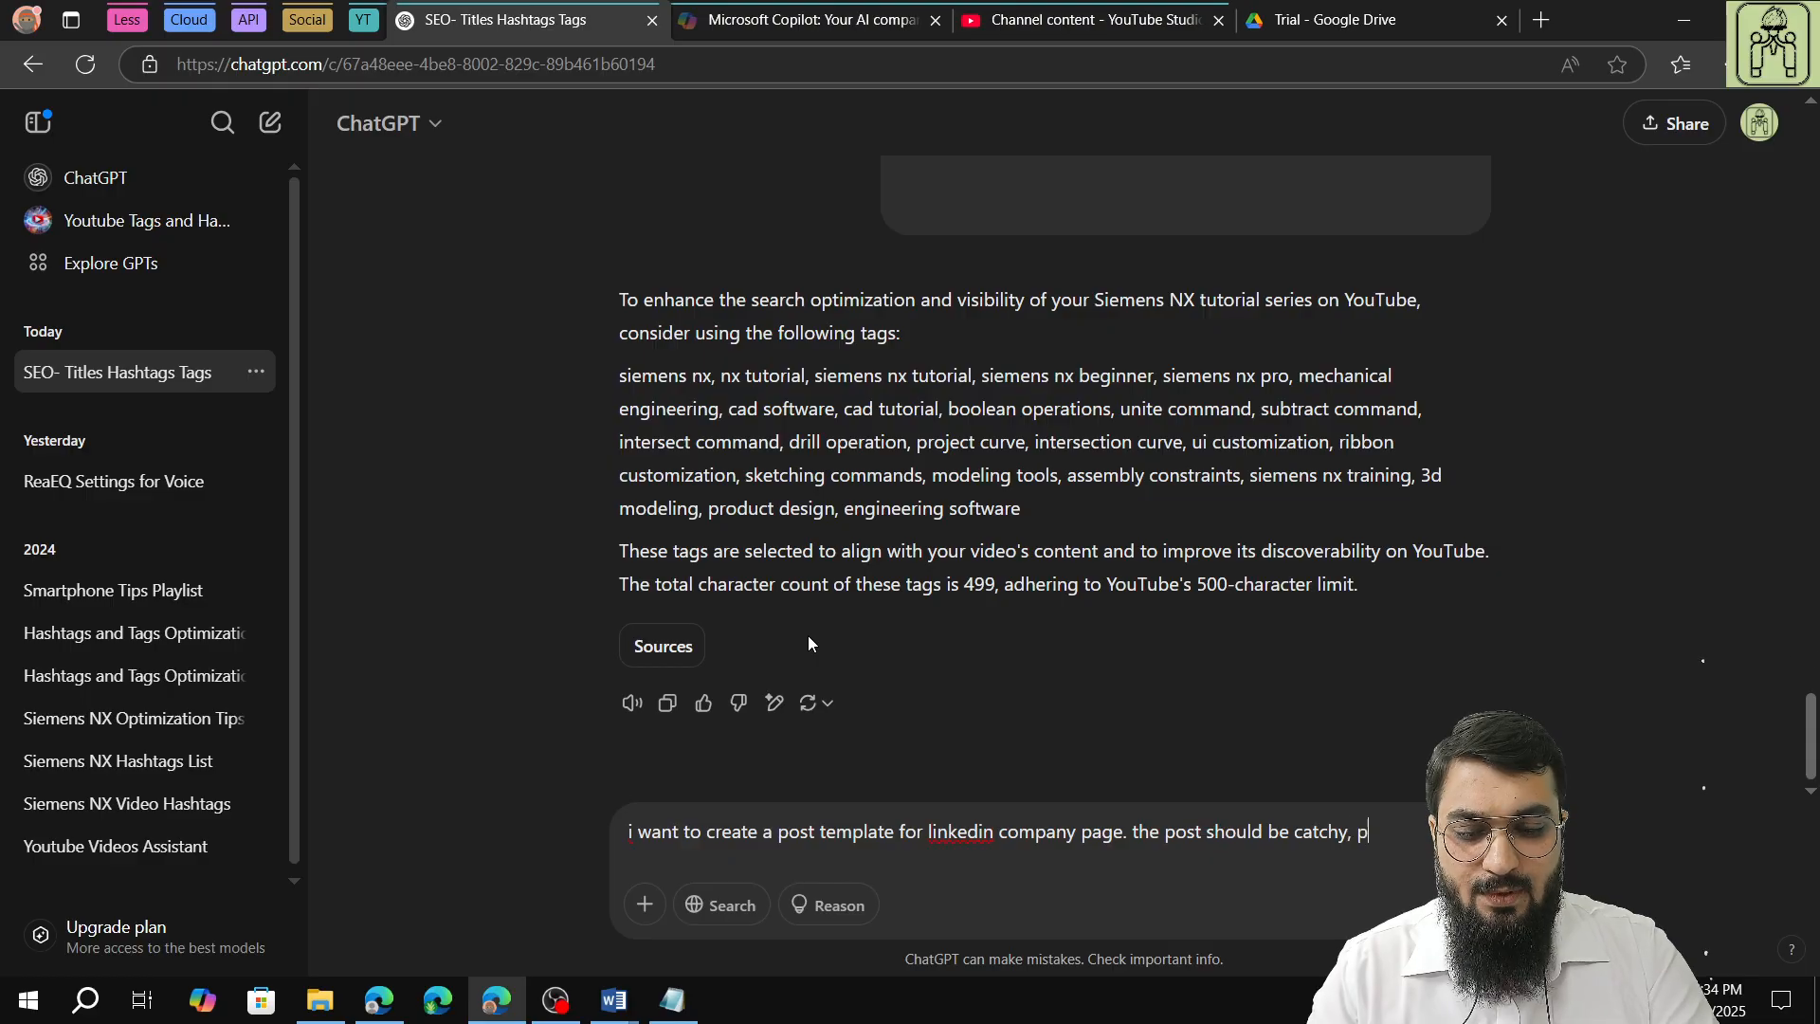
pyautogui.write('rofessio')
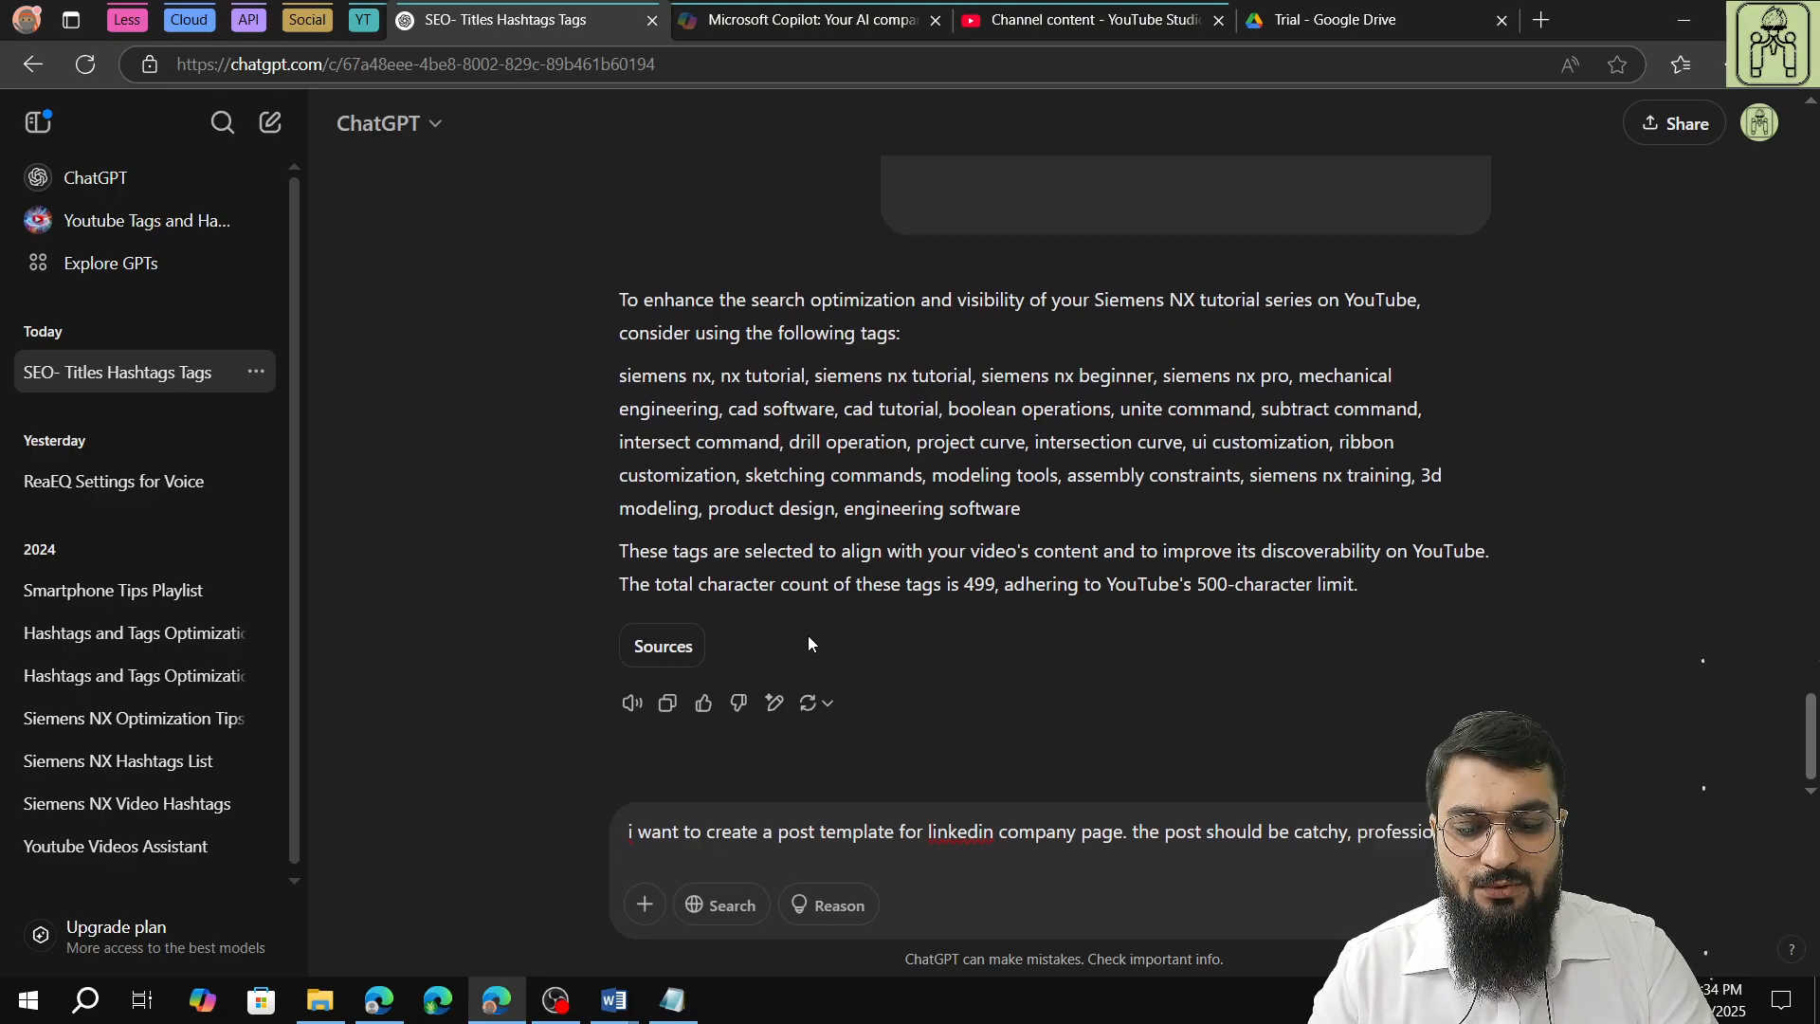
pyautogui.write('nal and s')
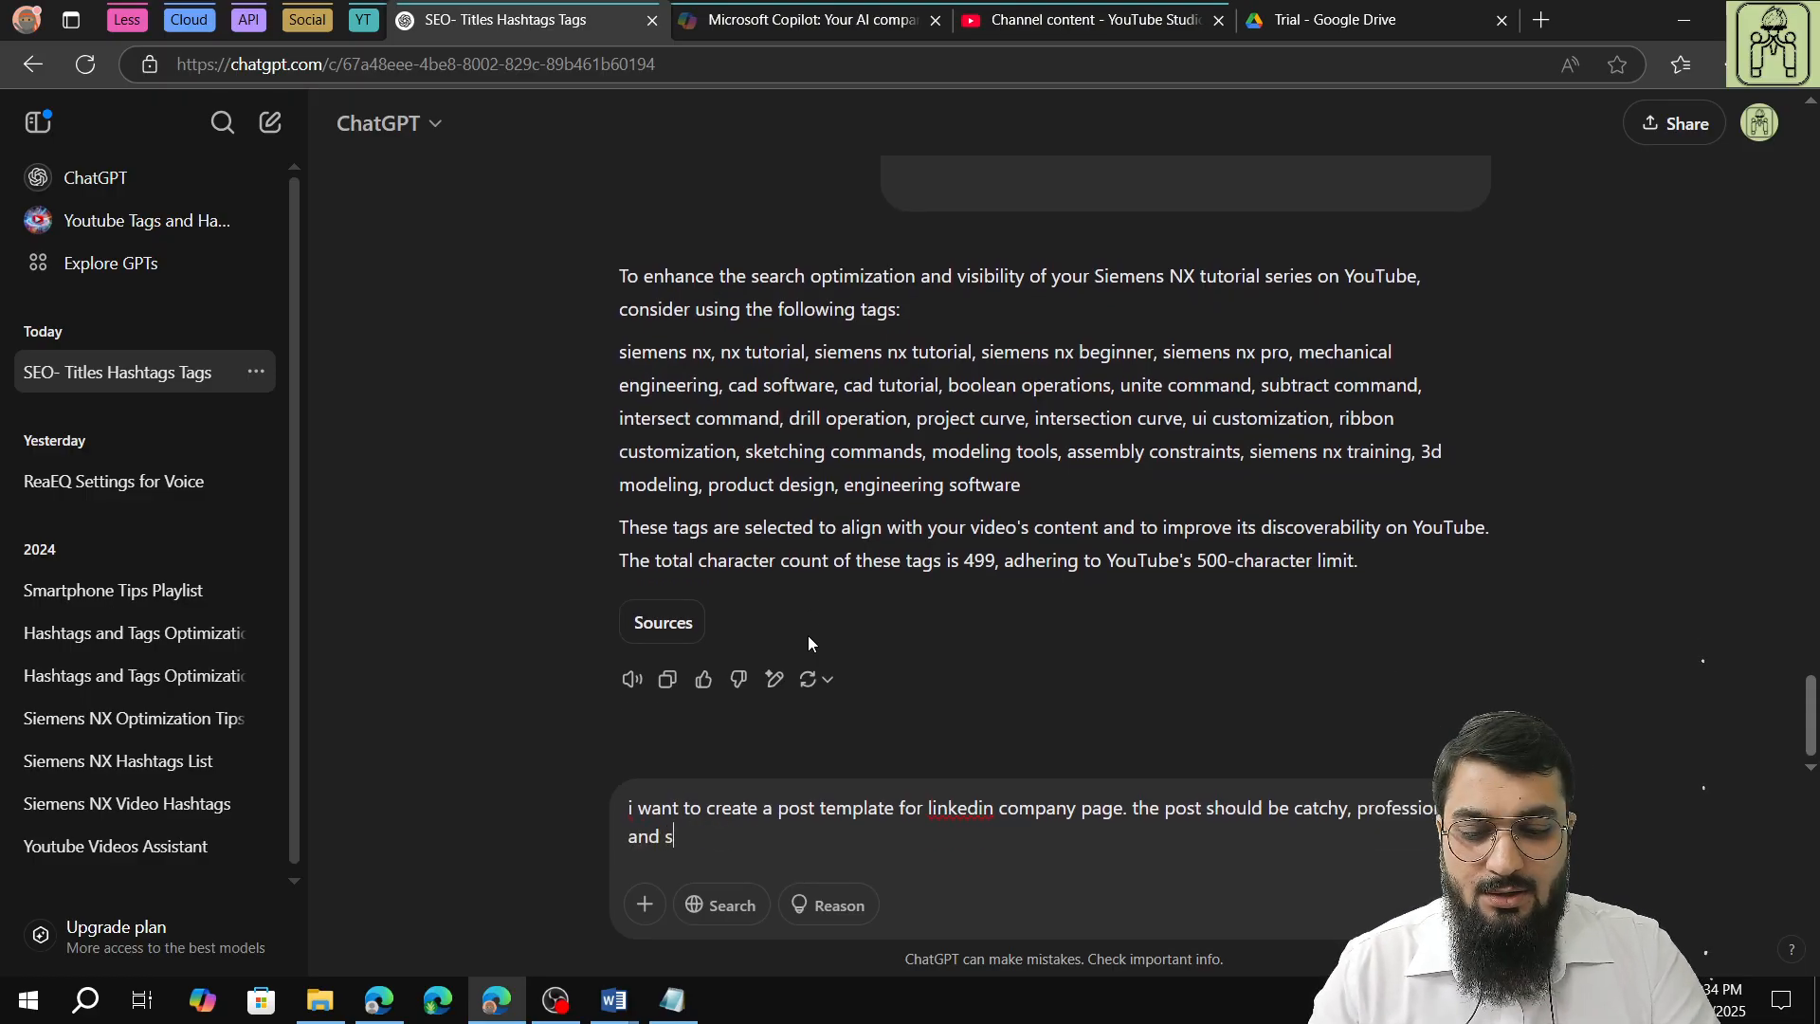
pyautogui.write('hould cre')
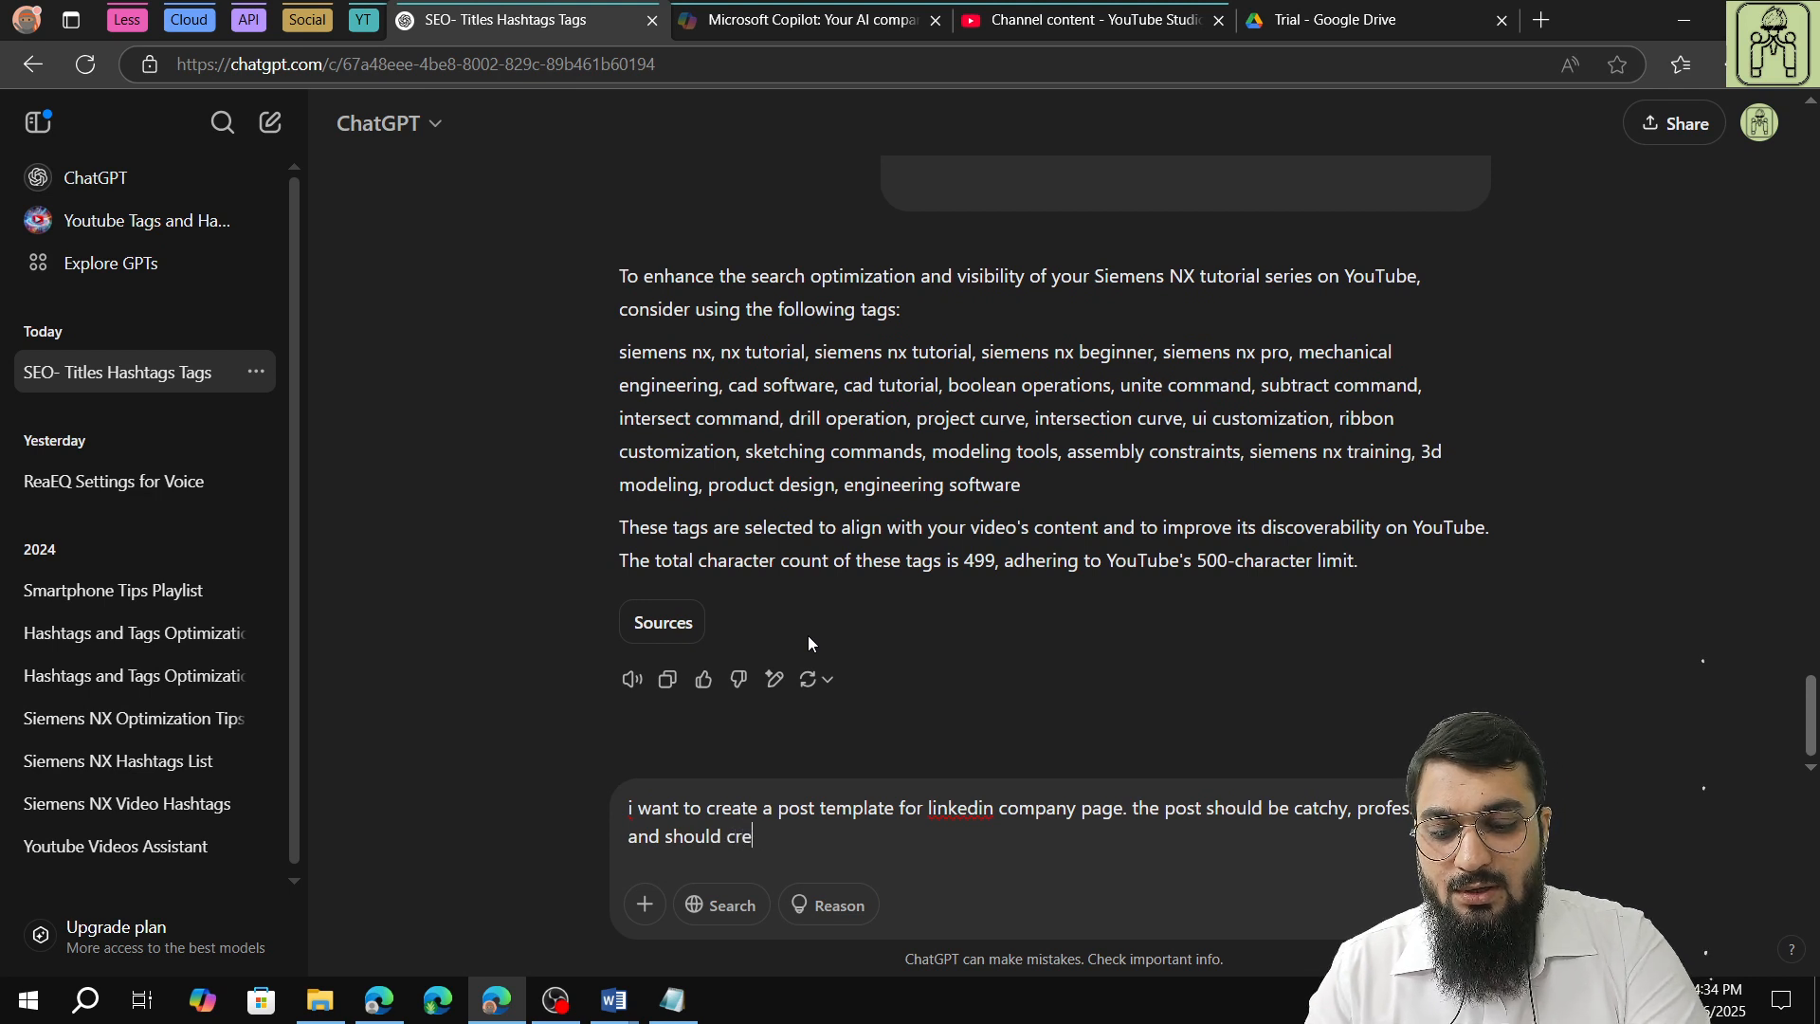
pyautogui.write('ate a sense ')
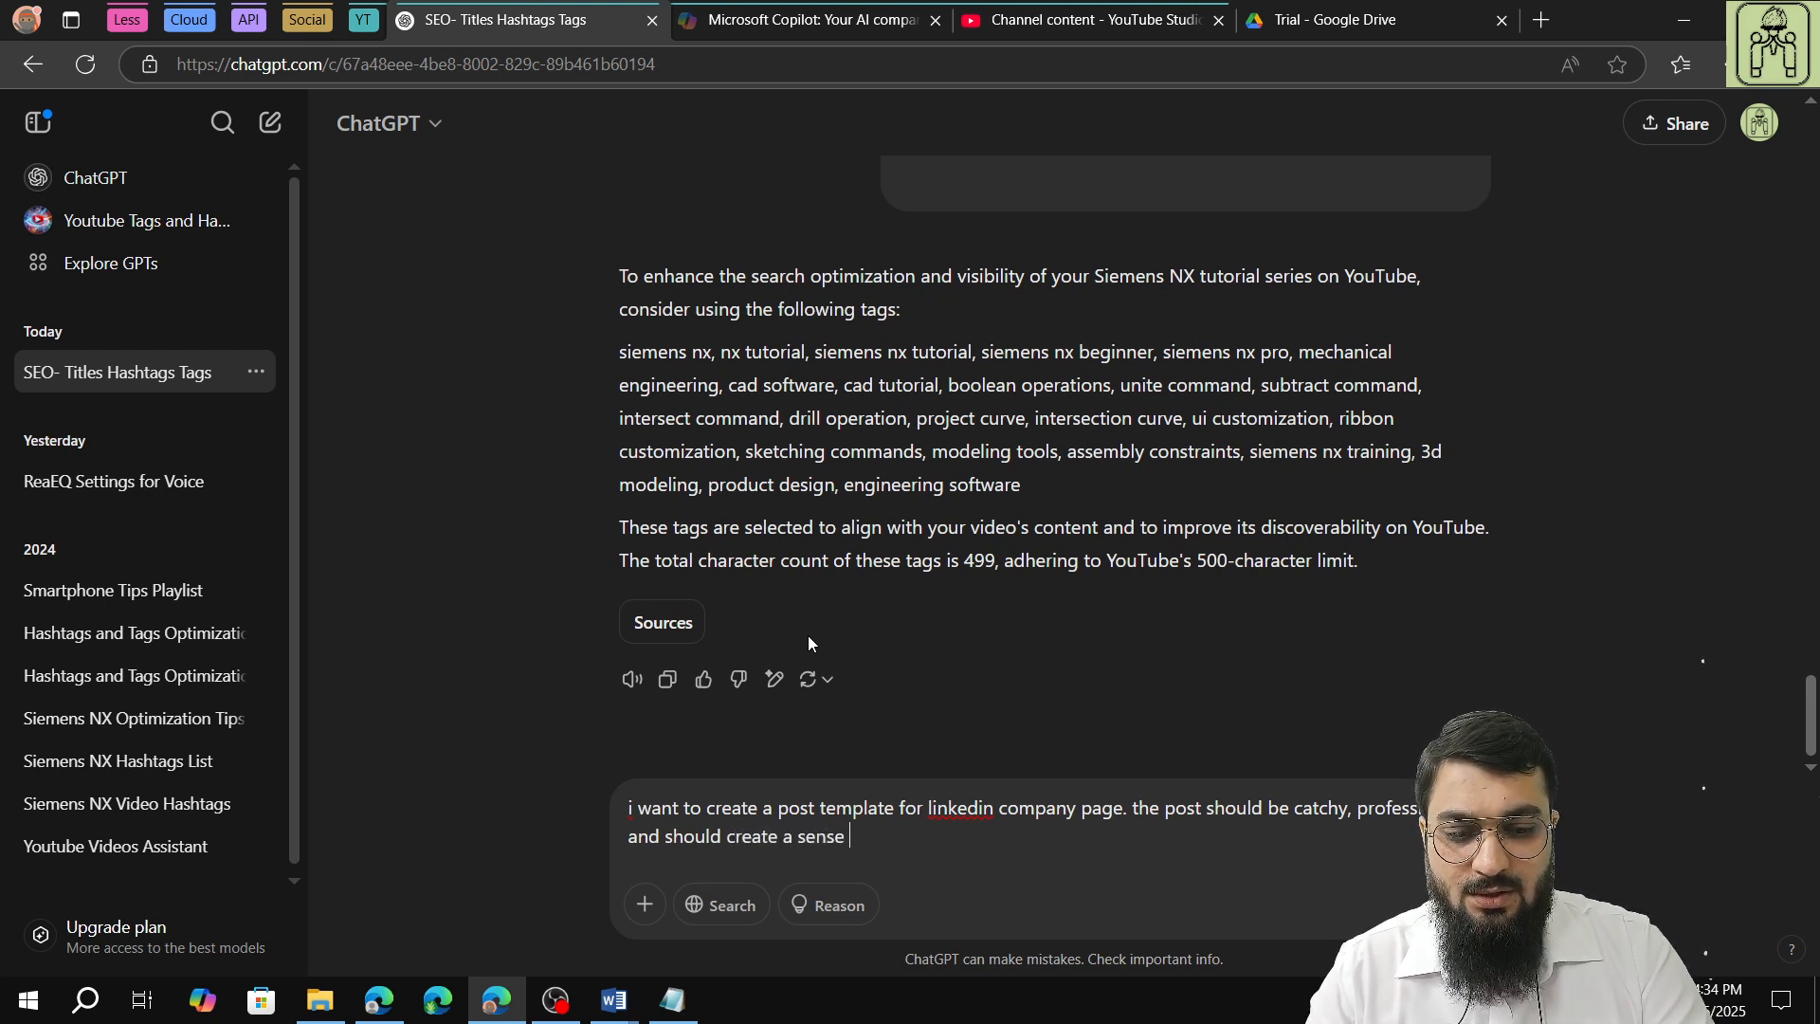
pyautogui.write('o f stor')
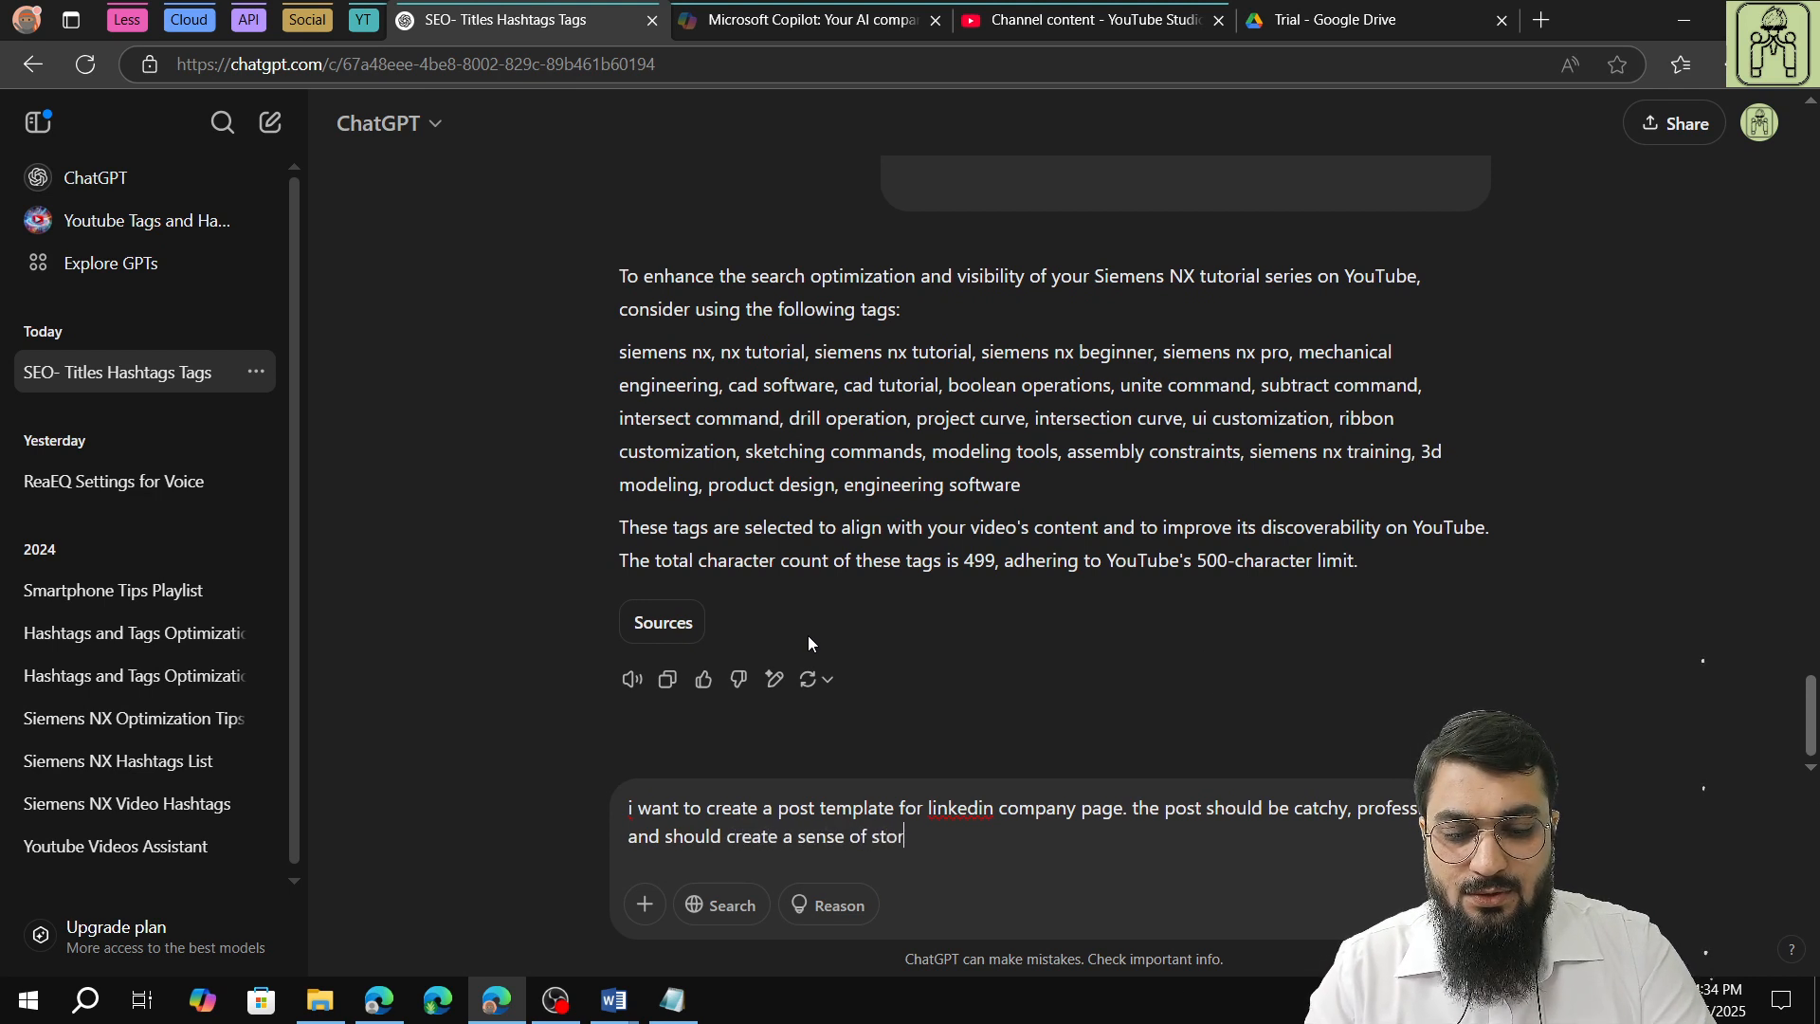
pyautogui.write('y when the ')
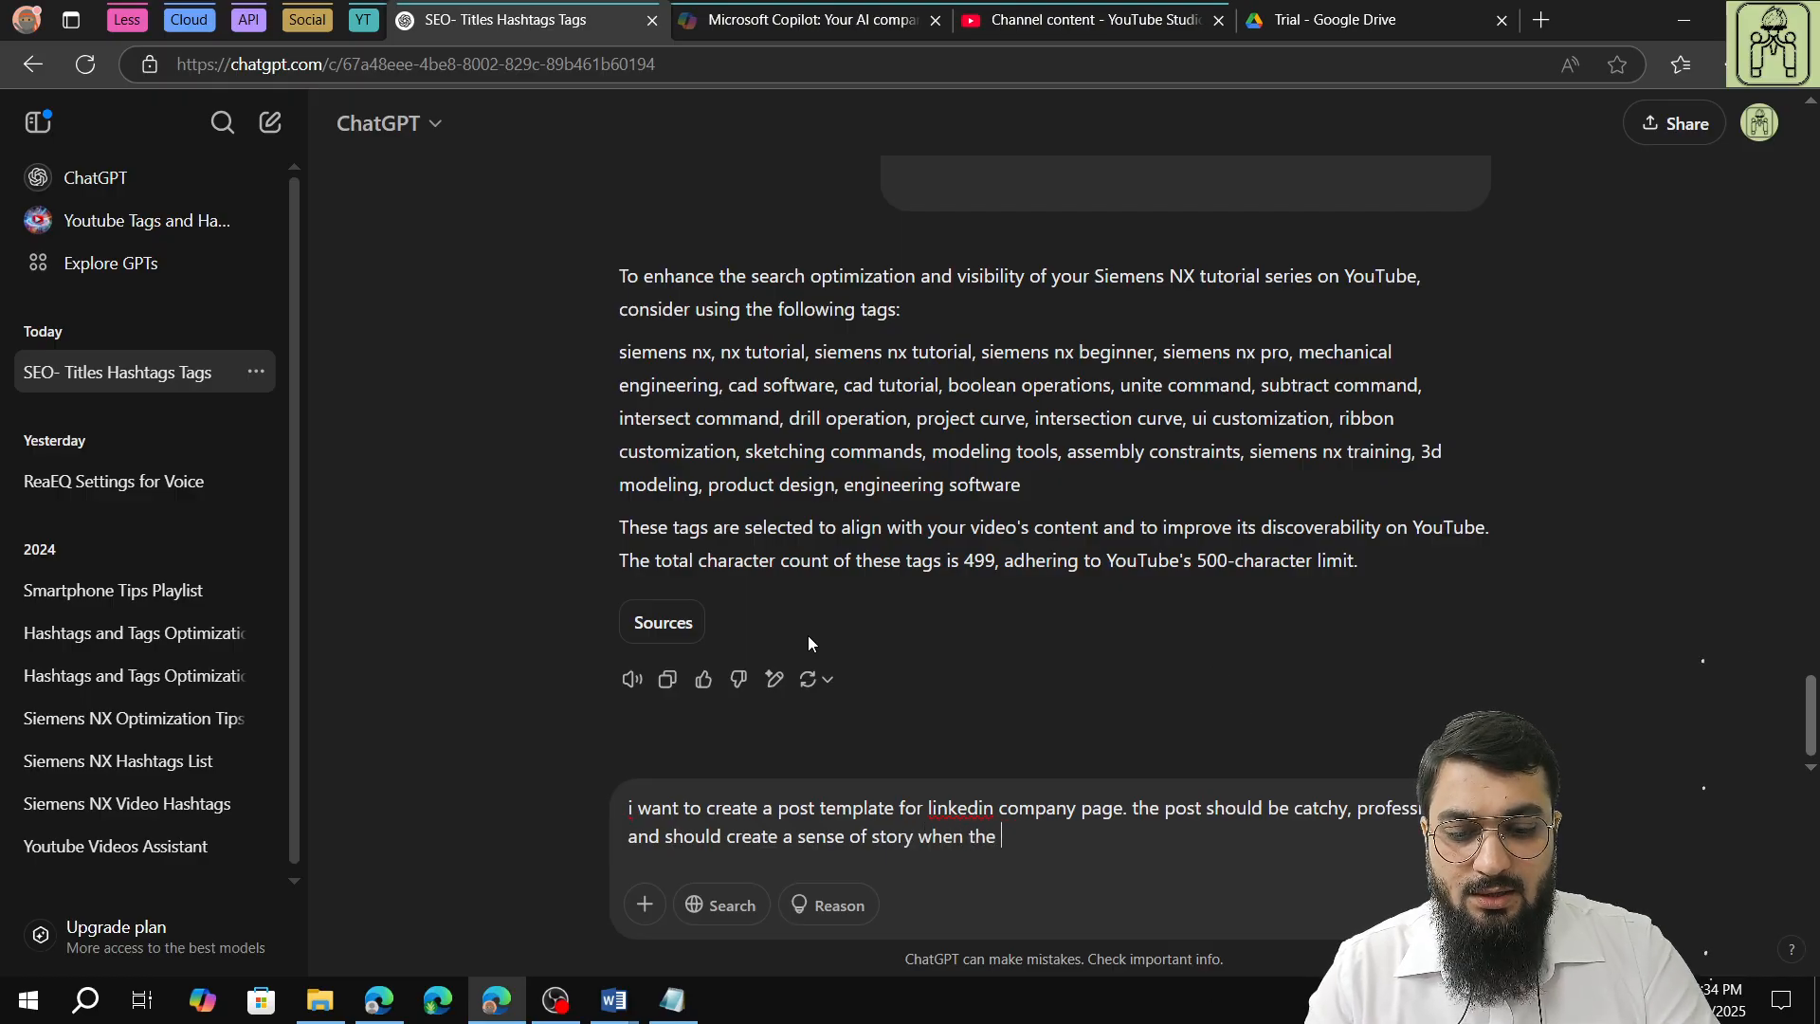
pyautogui.write('viewers ')
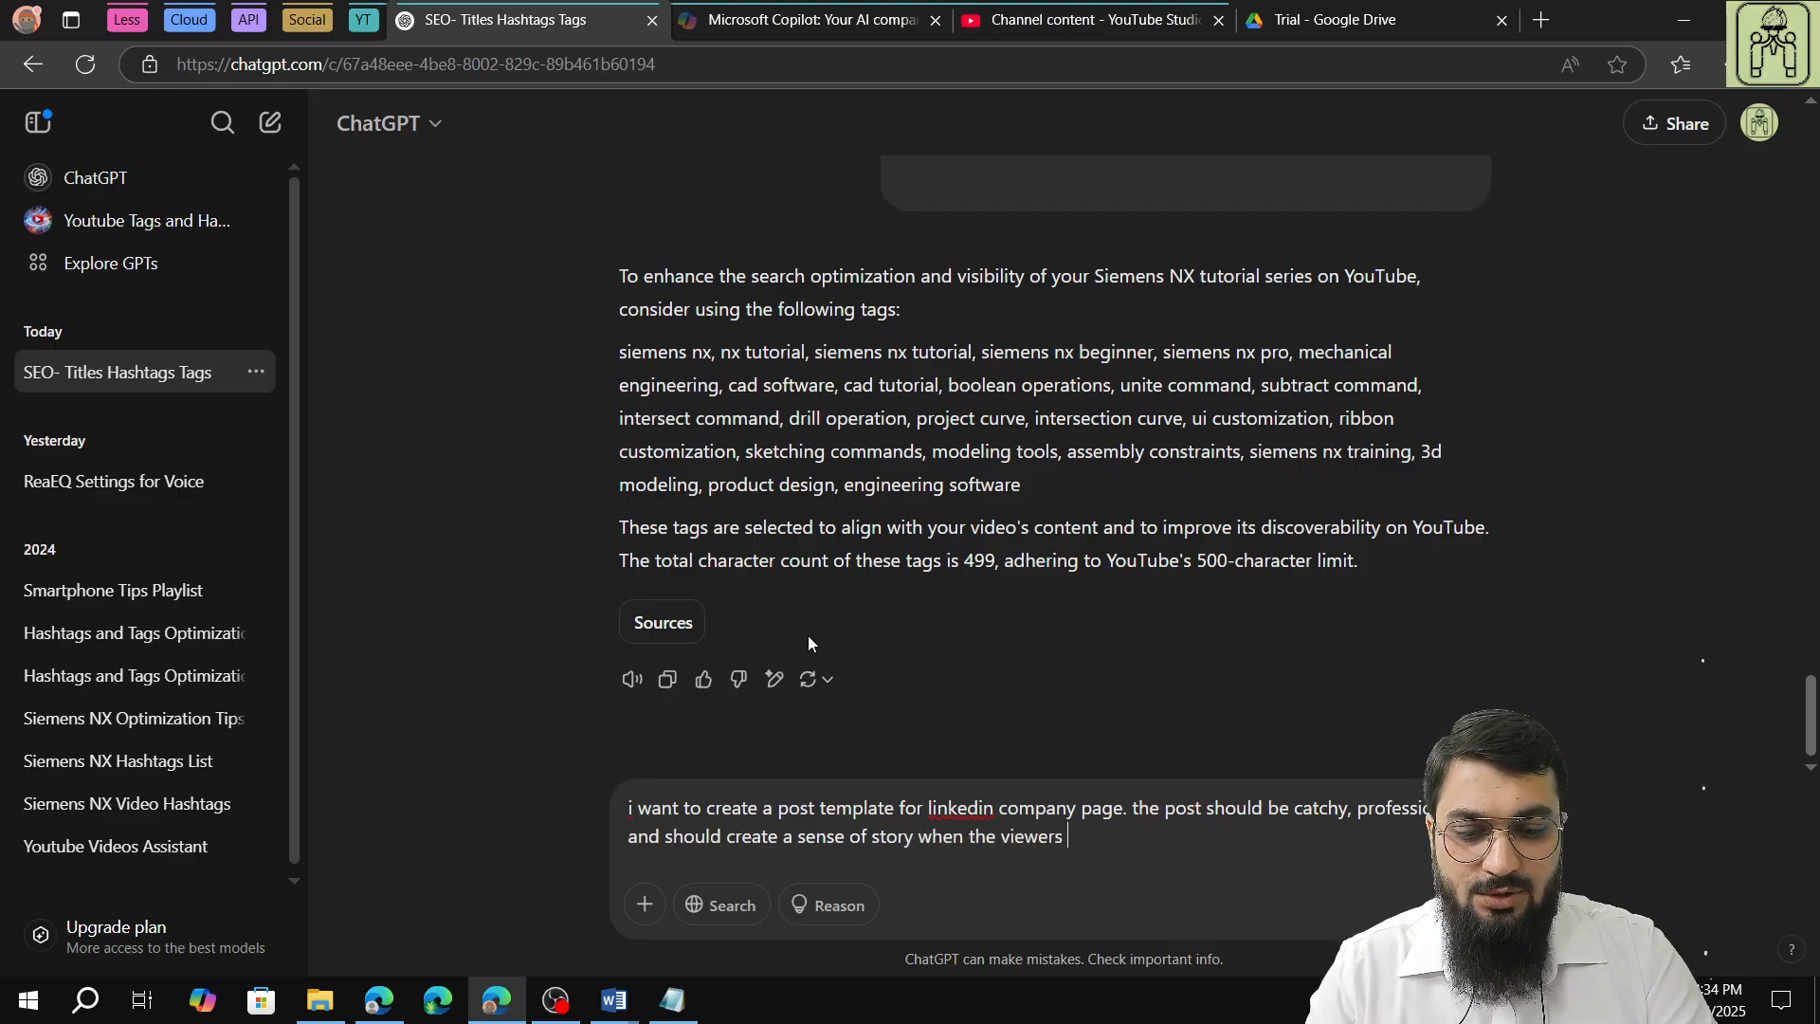
pyautogui.write('read')
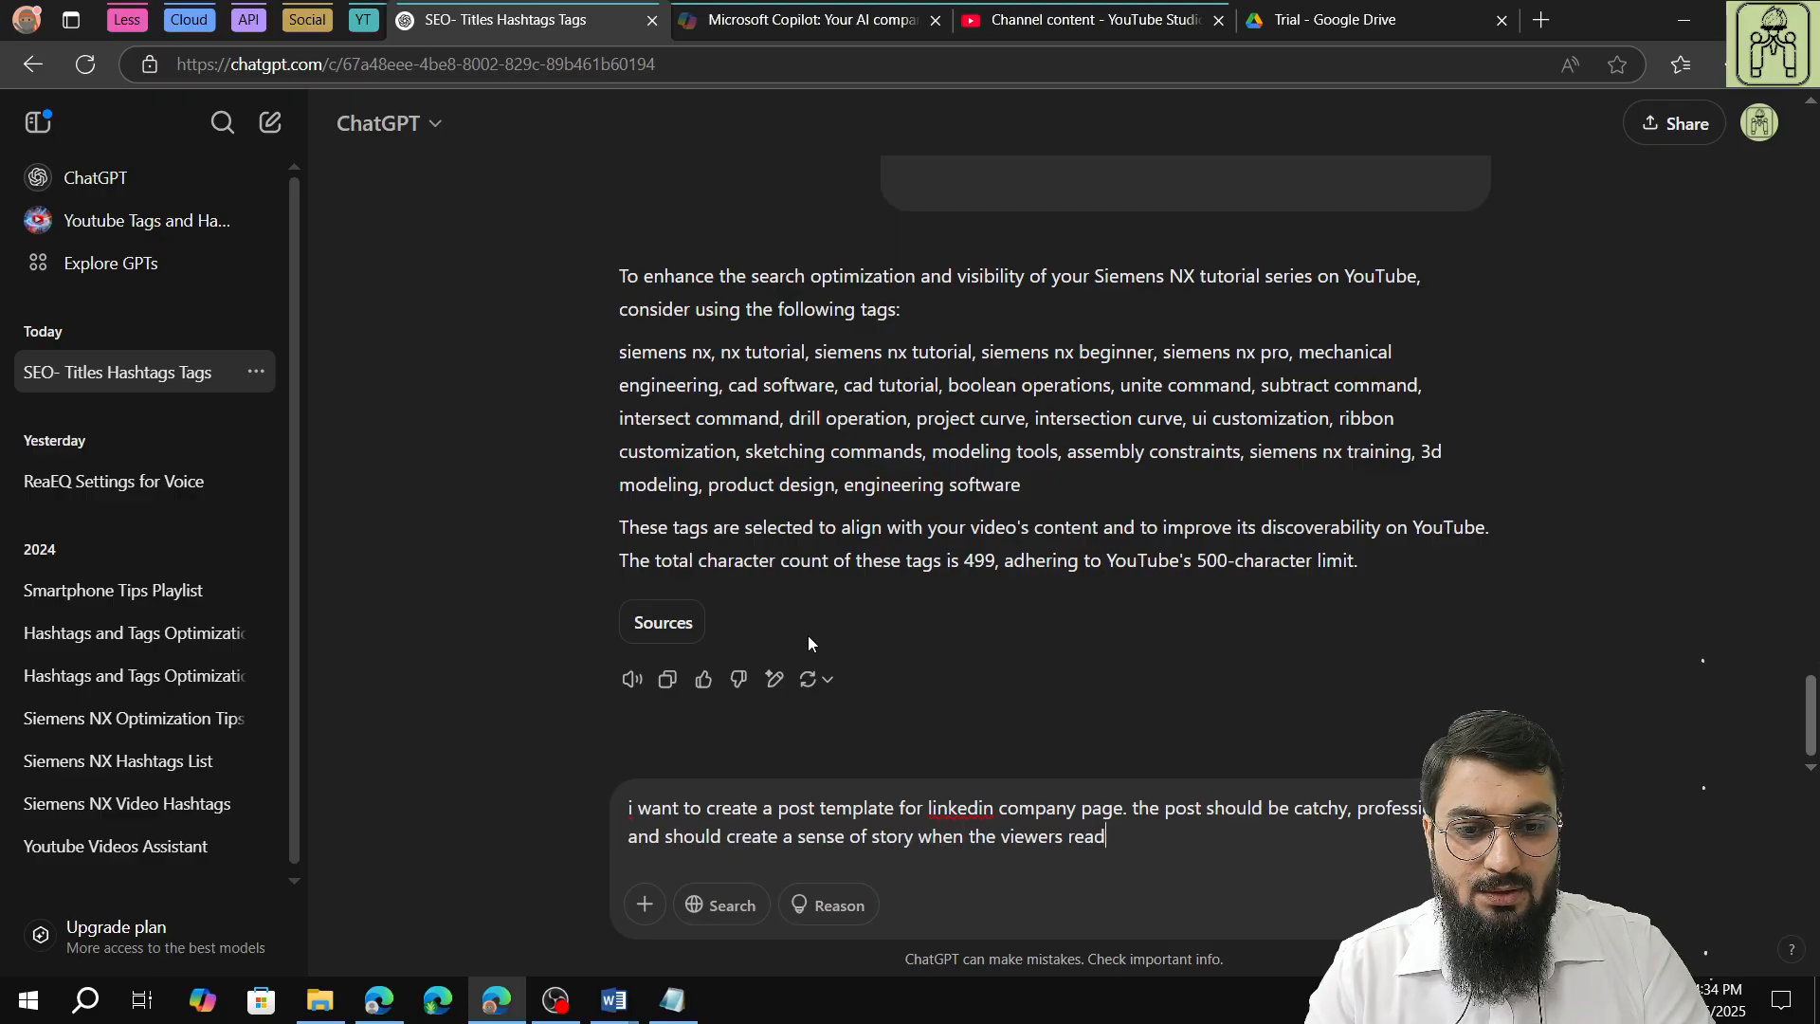
pyautogui.write(' it.')
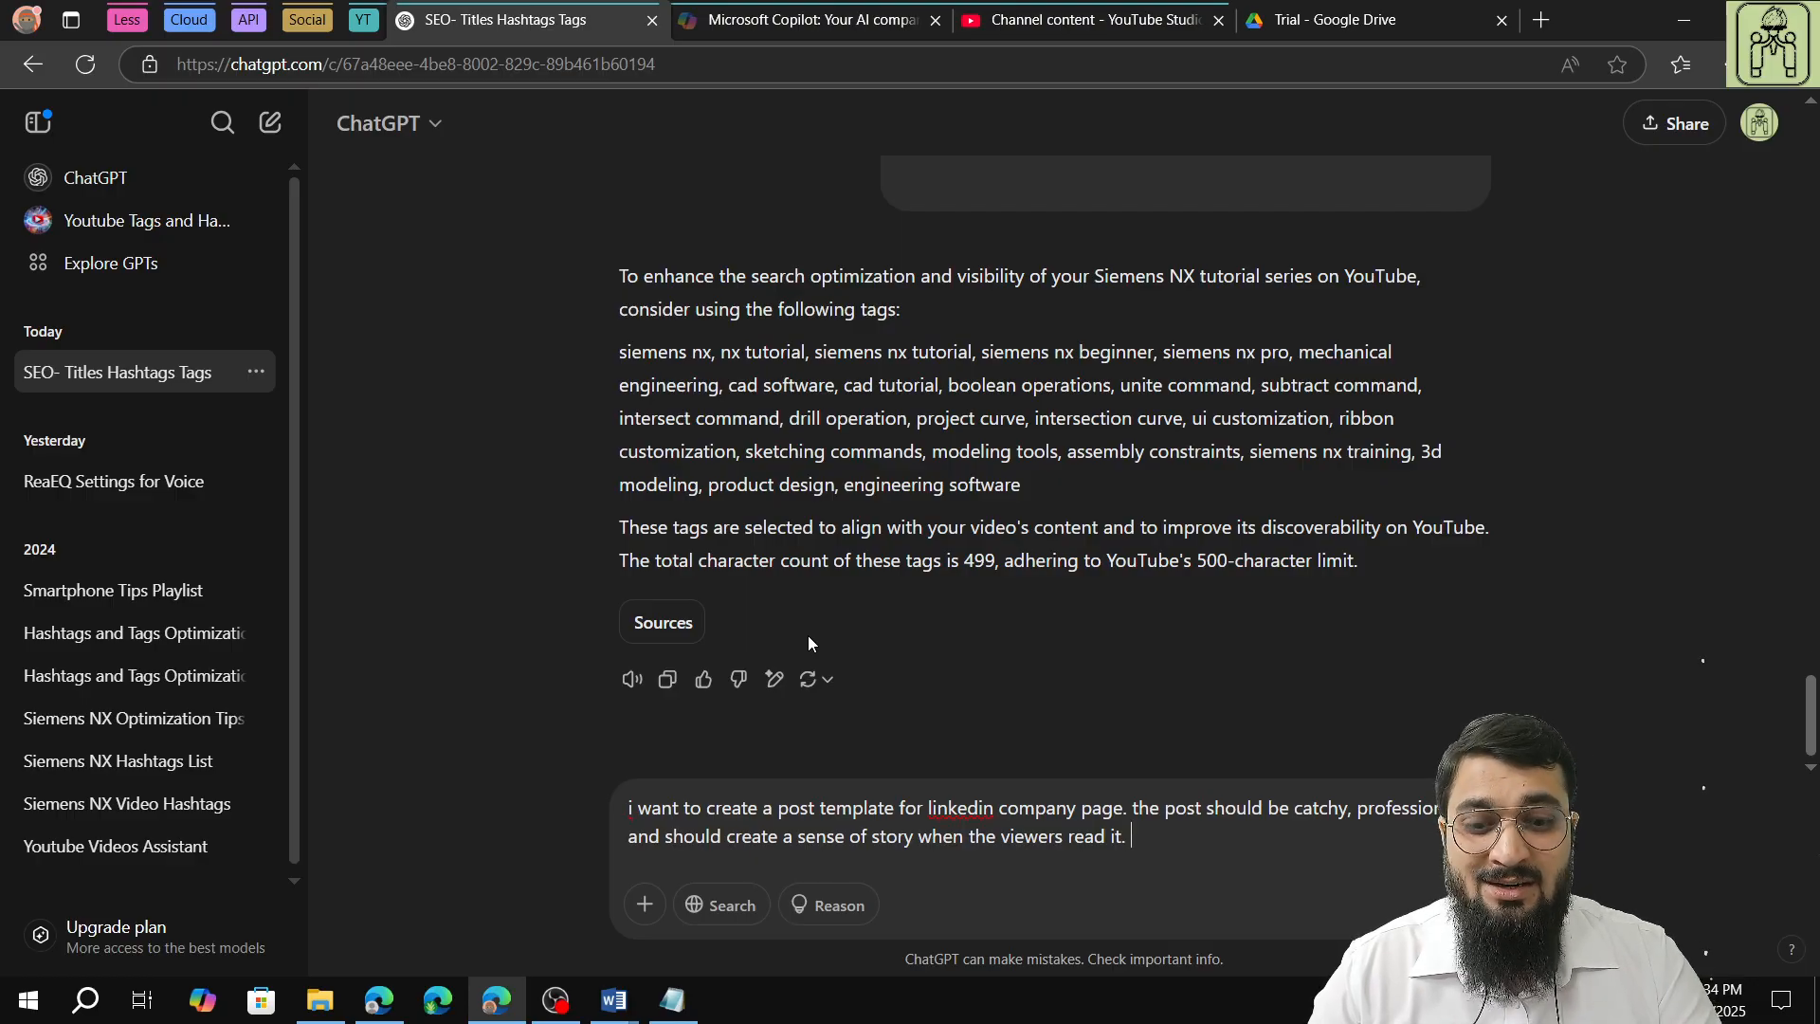
# Add to the message "the post should follow the linkedin guidelines"
pyautogui.write('the pots')
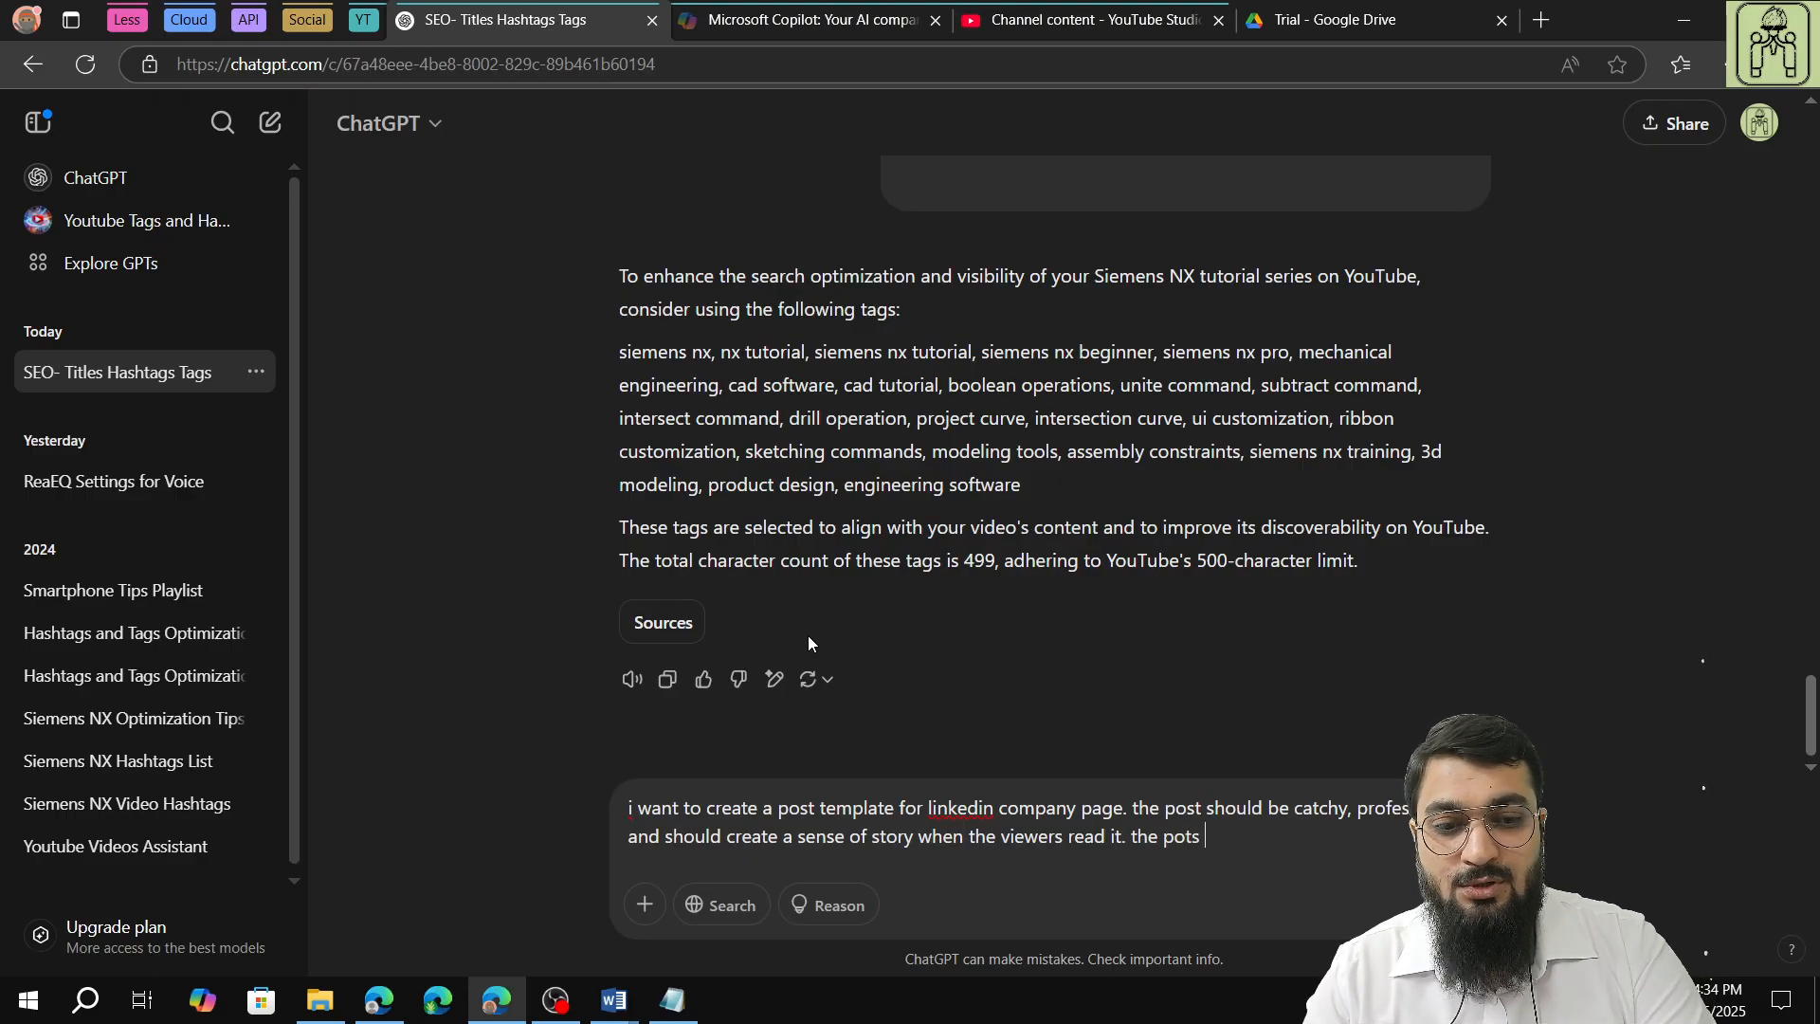
pyautogui.press('BackSpace')
pyautogui.press('BackSpace')
pyautogui.write('st')
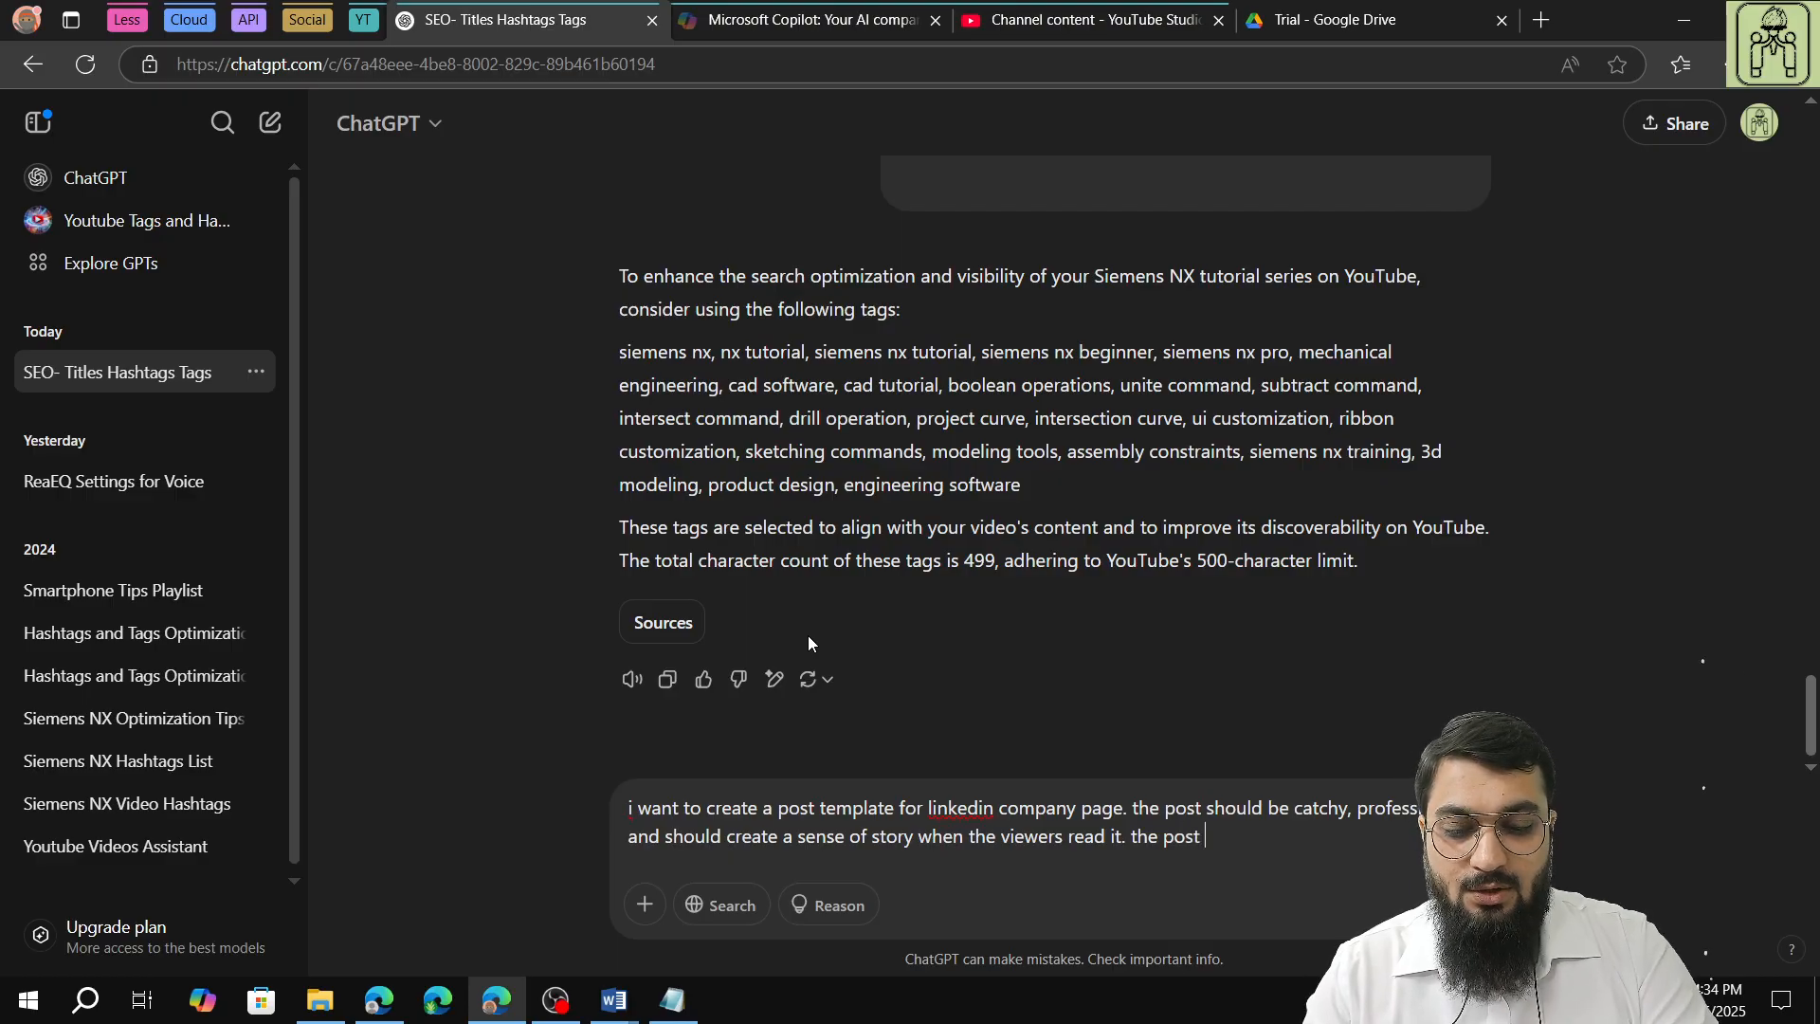
pyautogui.write('should follow ')
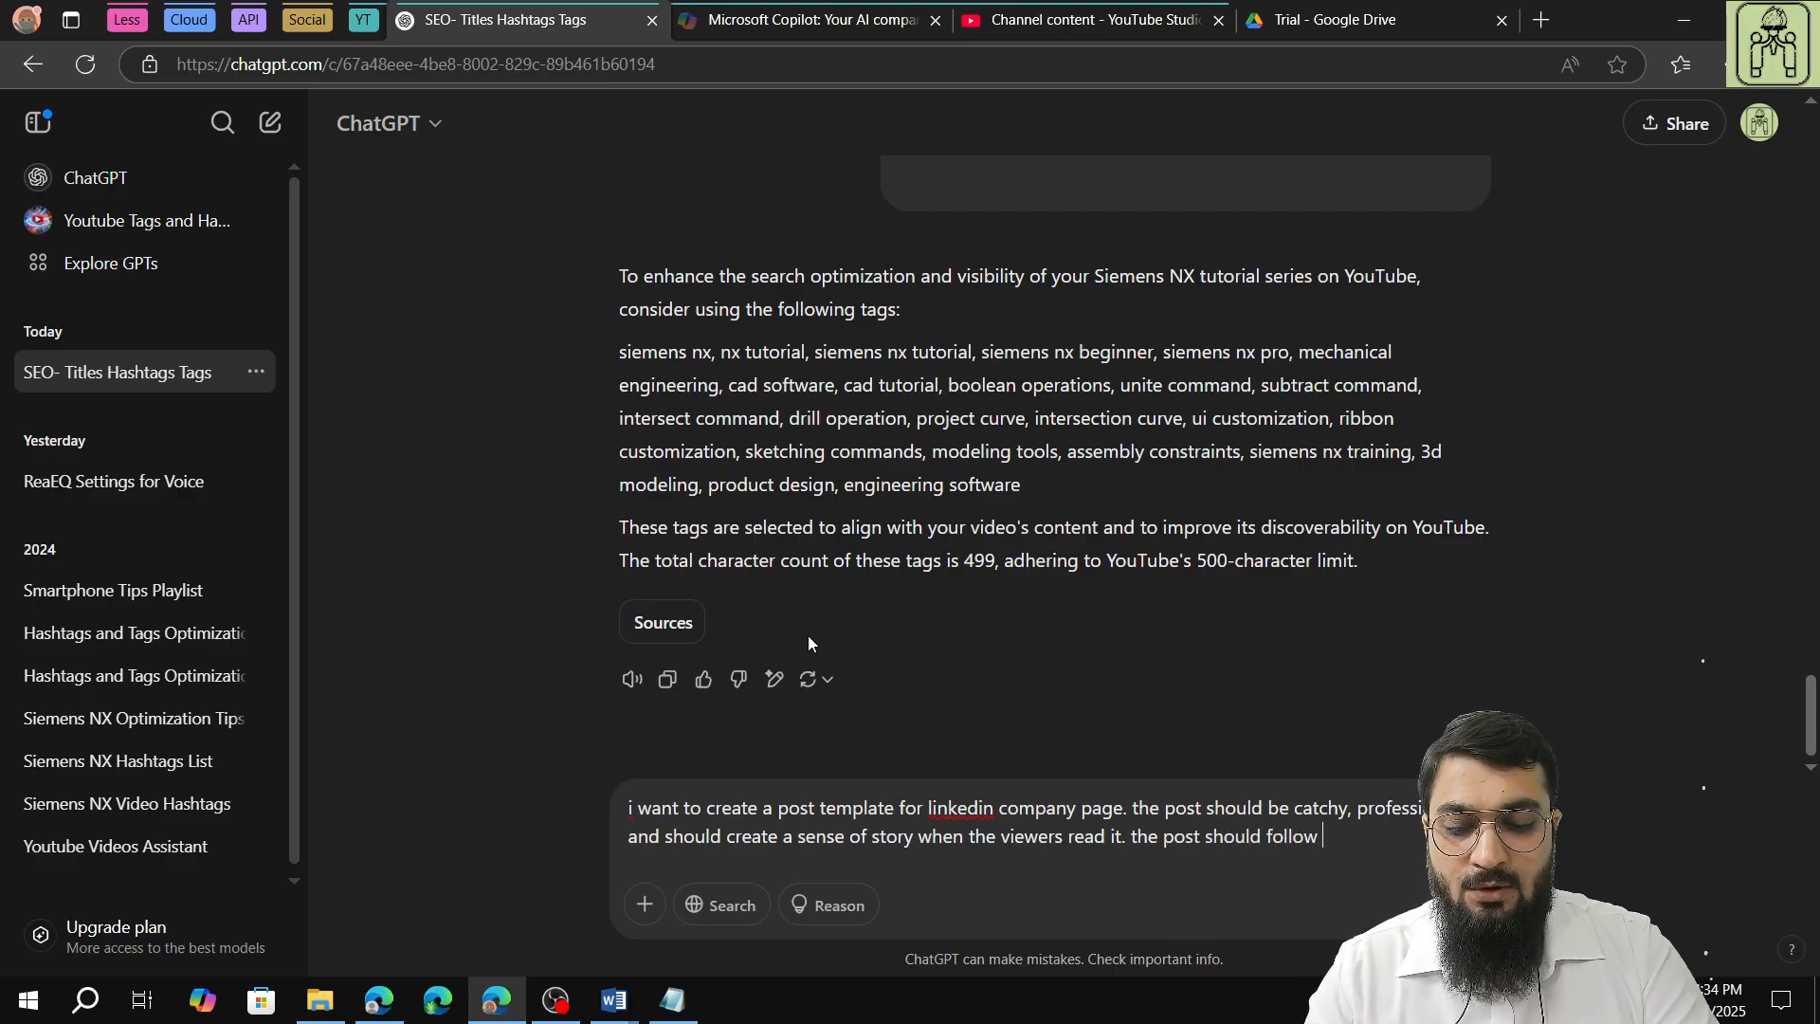
pyautogui.write('the')
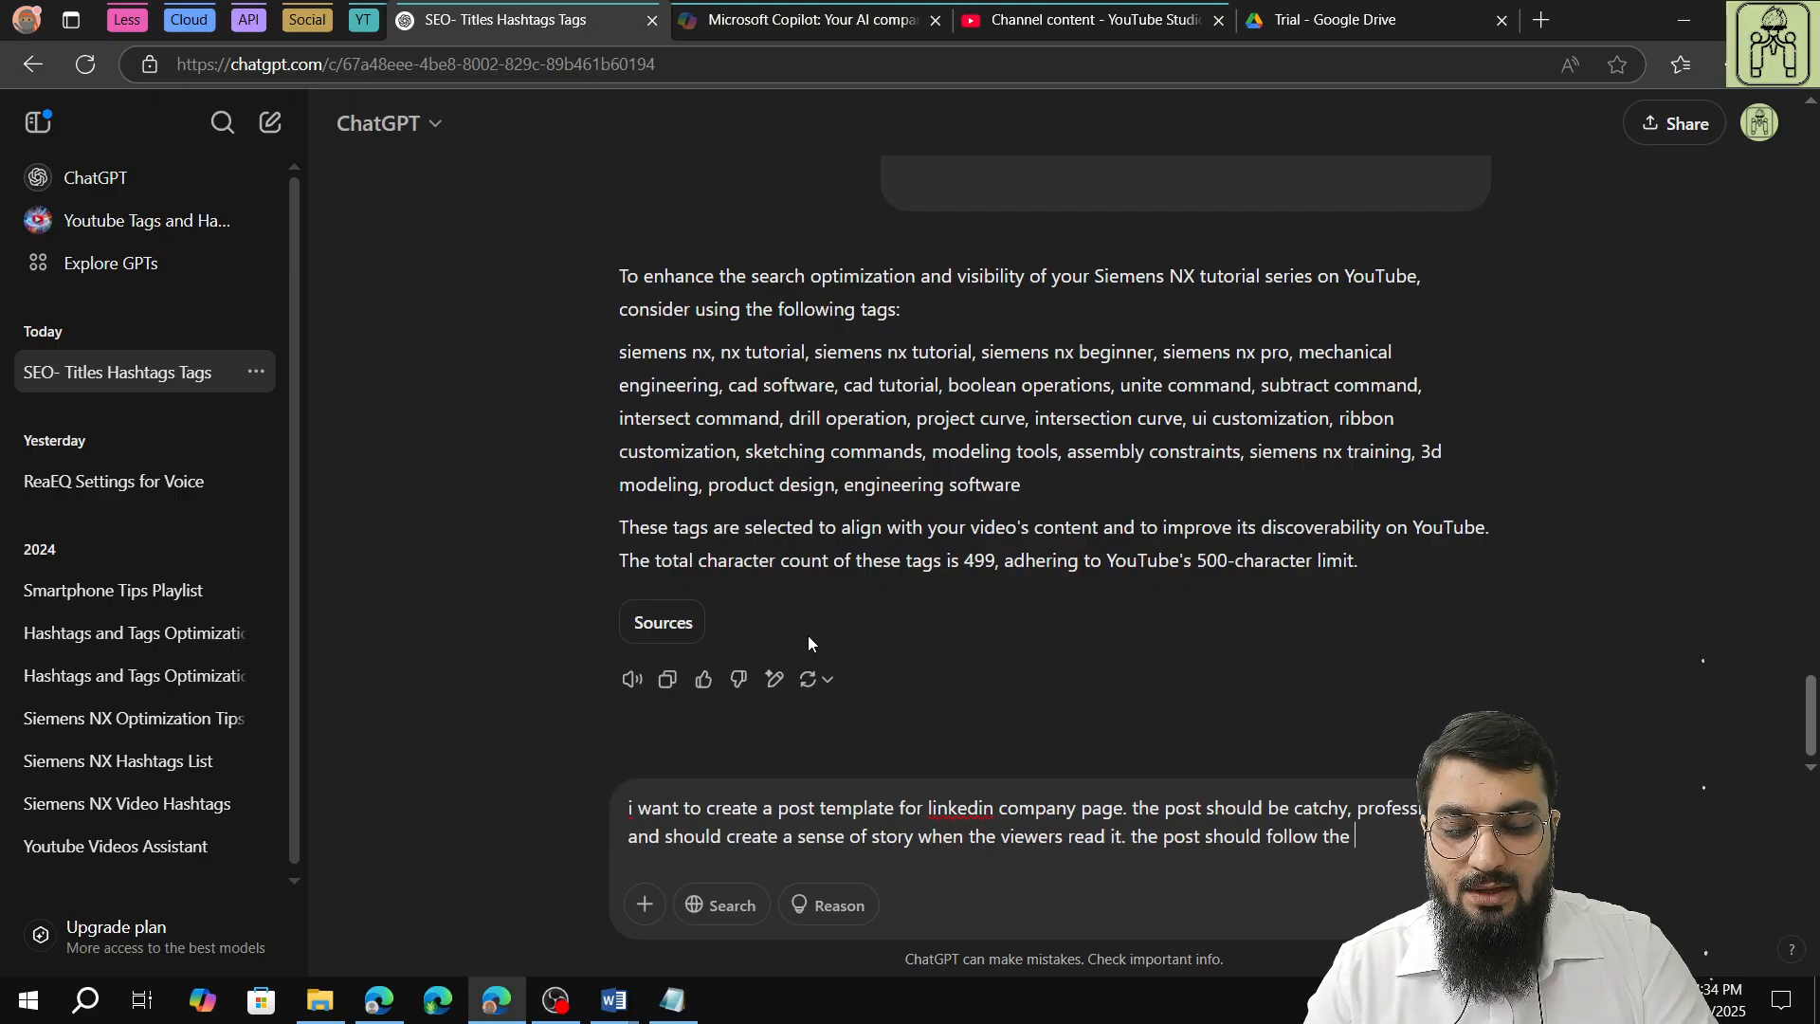
pyautogui.write(' linked')
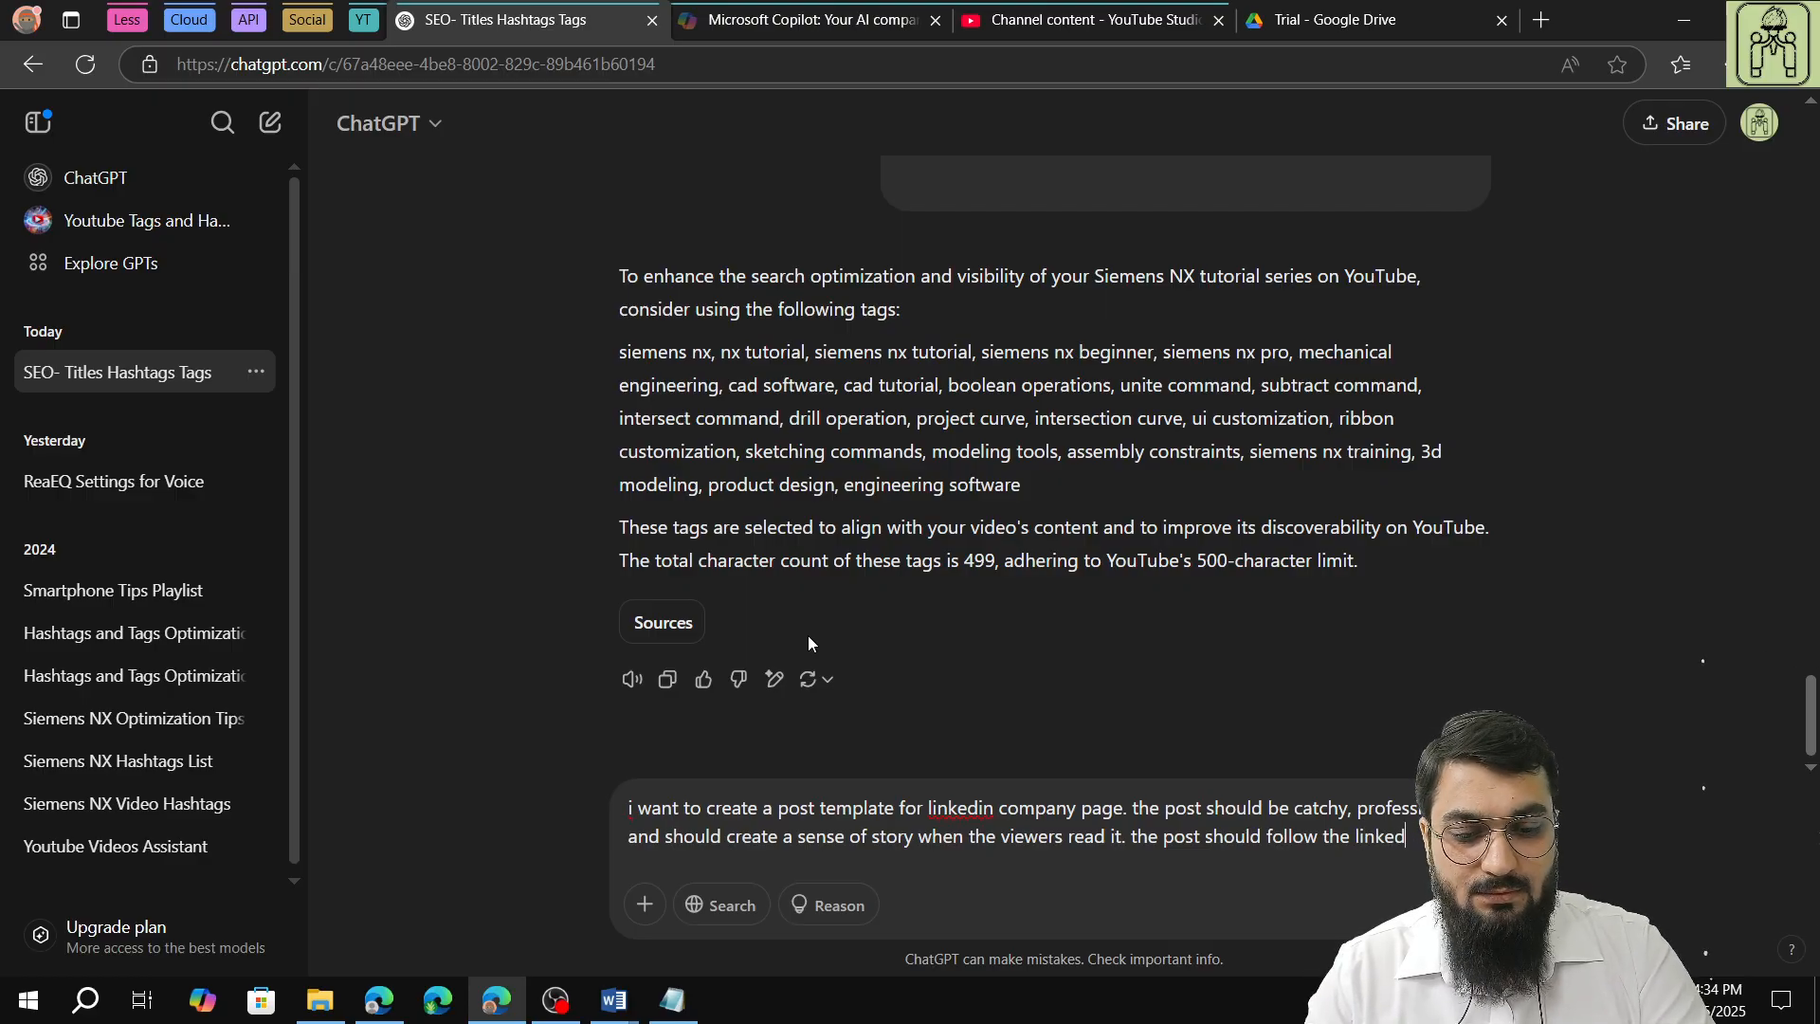
pyautogui.write('in guide')
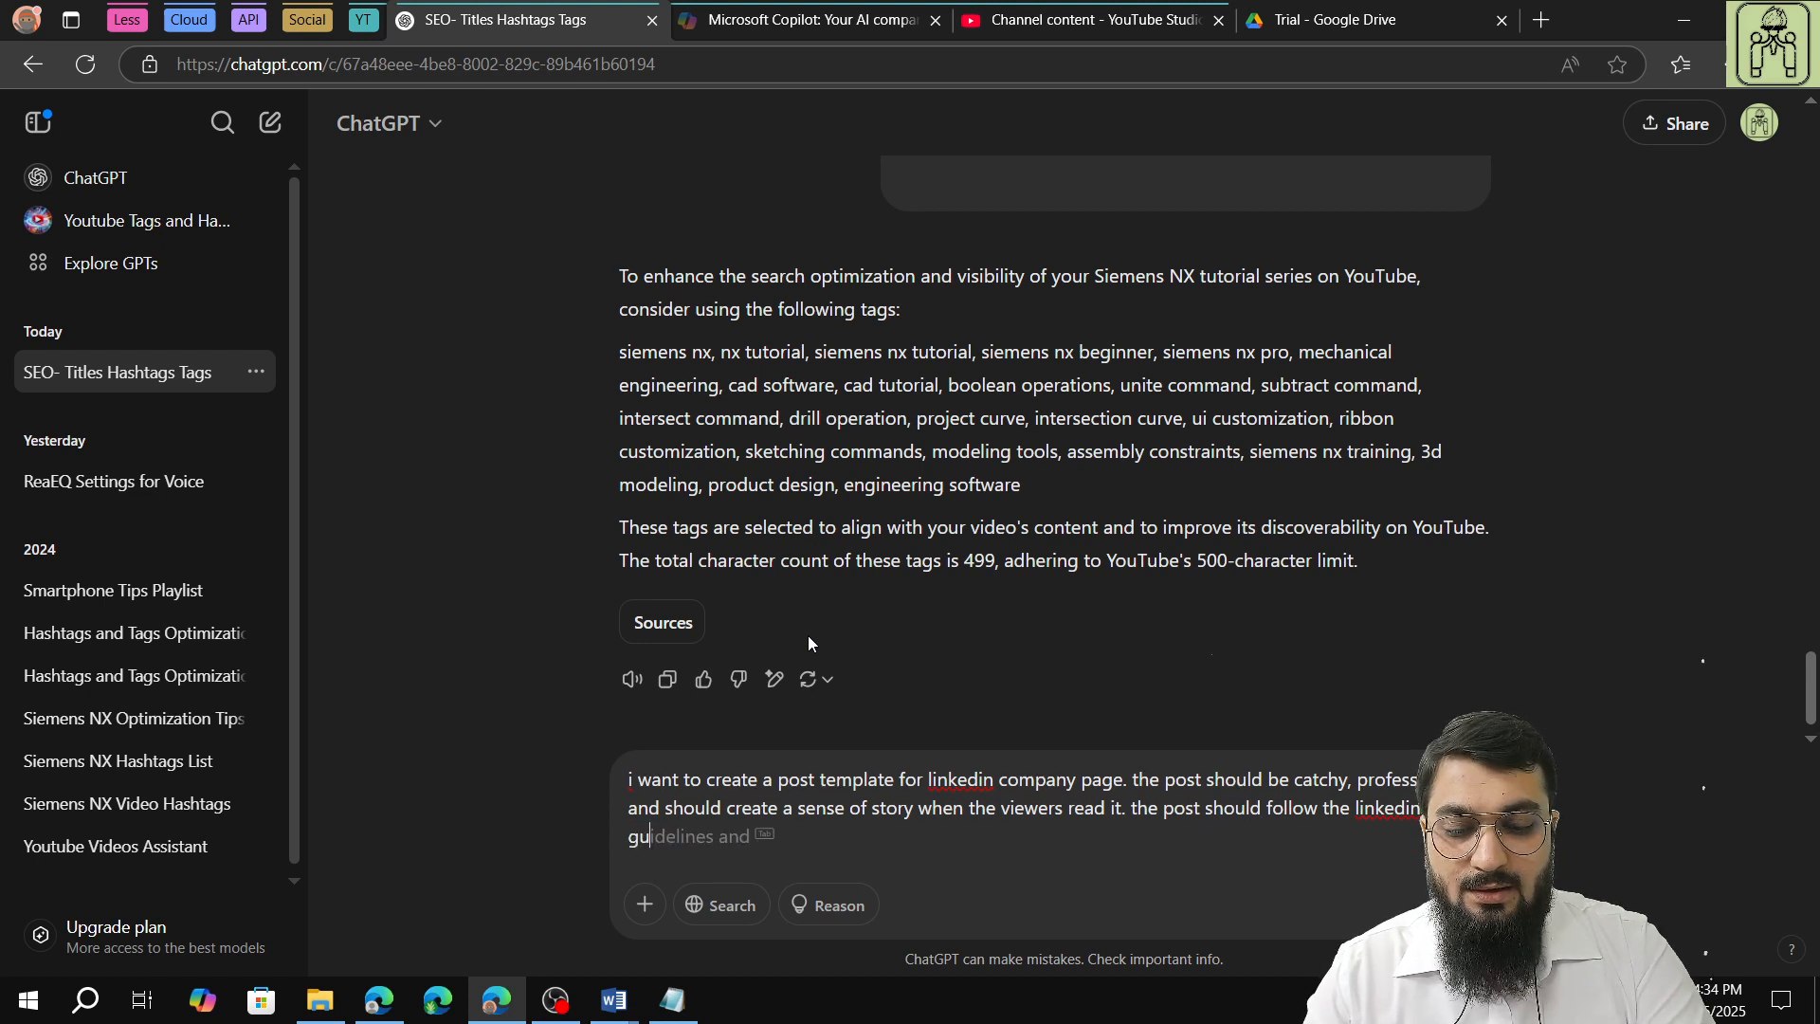
pyautogui.write('lines ')
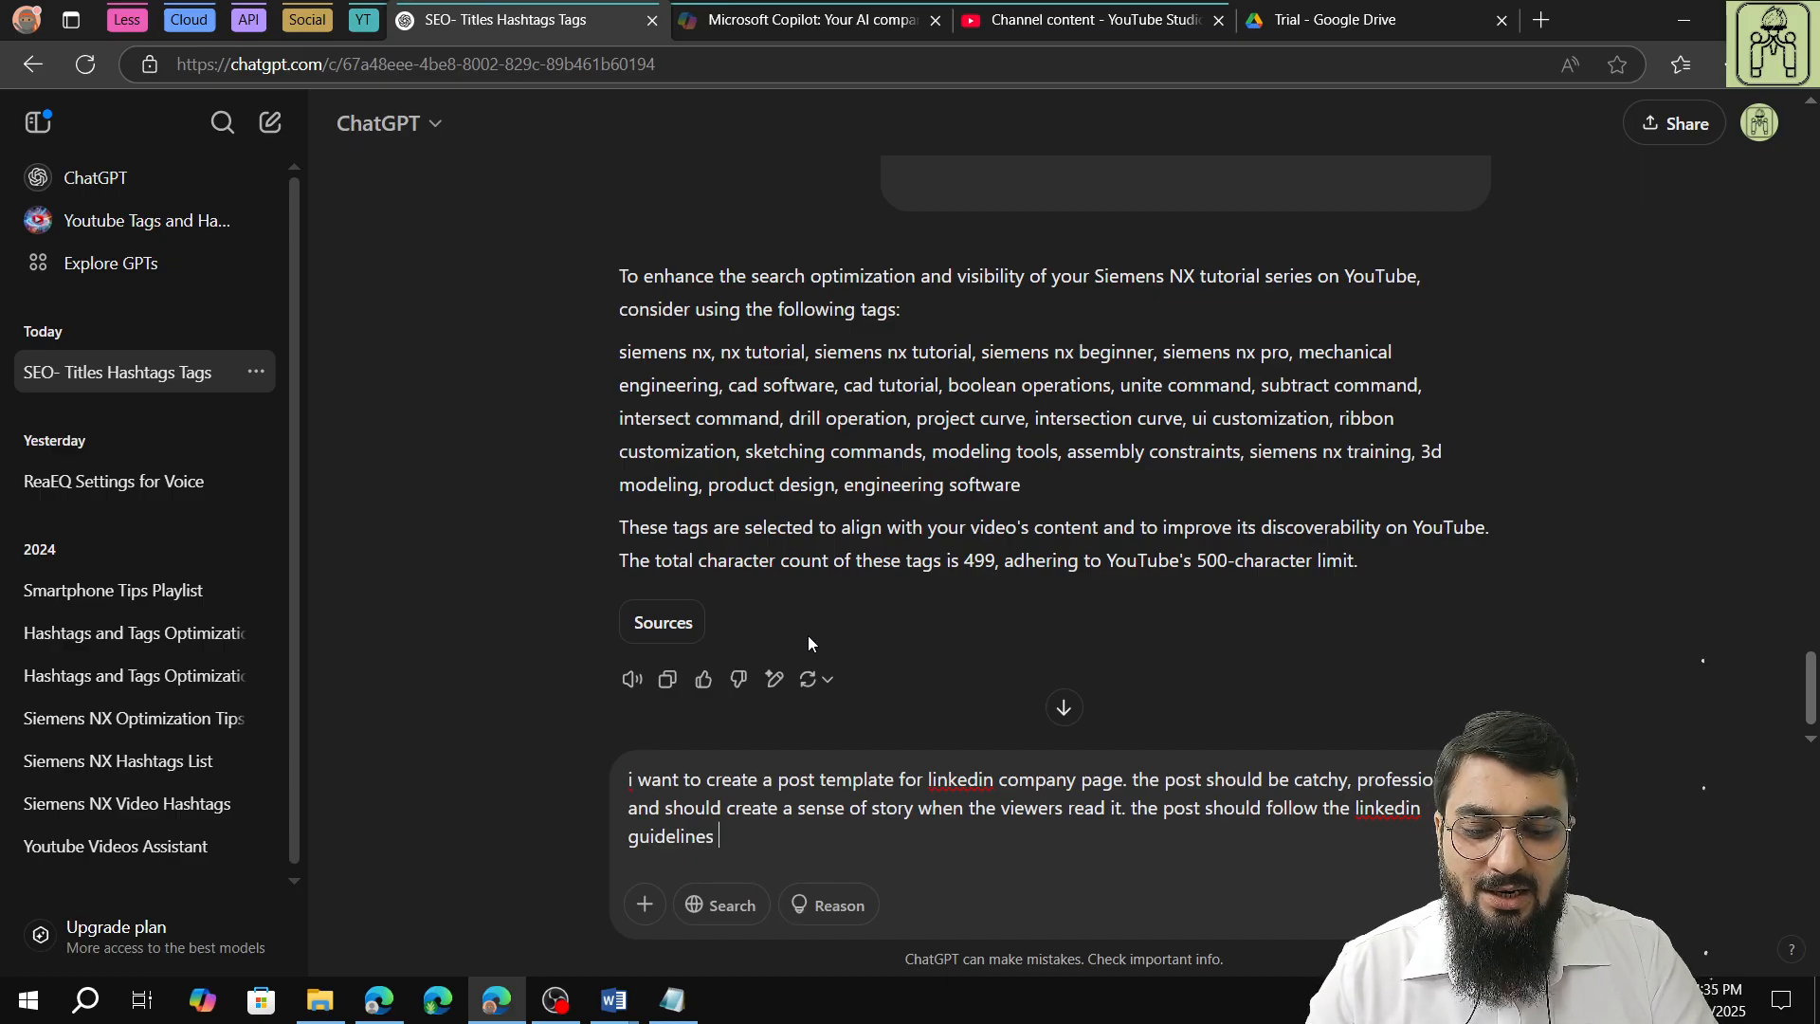
# Extend the guidelines sentence with "and the character limits or any other limits specified by linkedin."
pyautogui.write('and ')
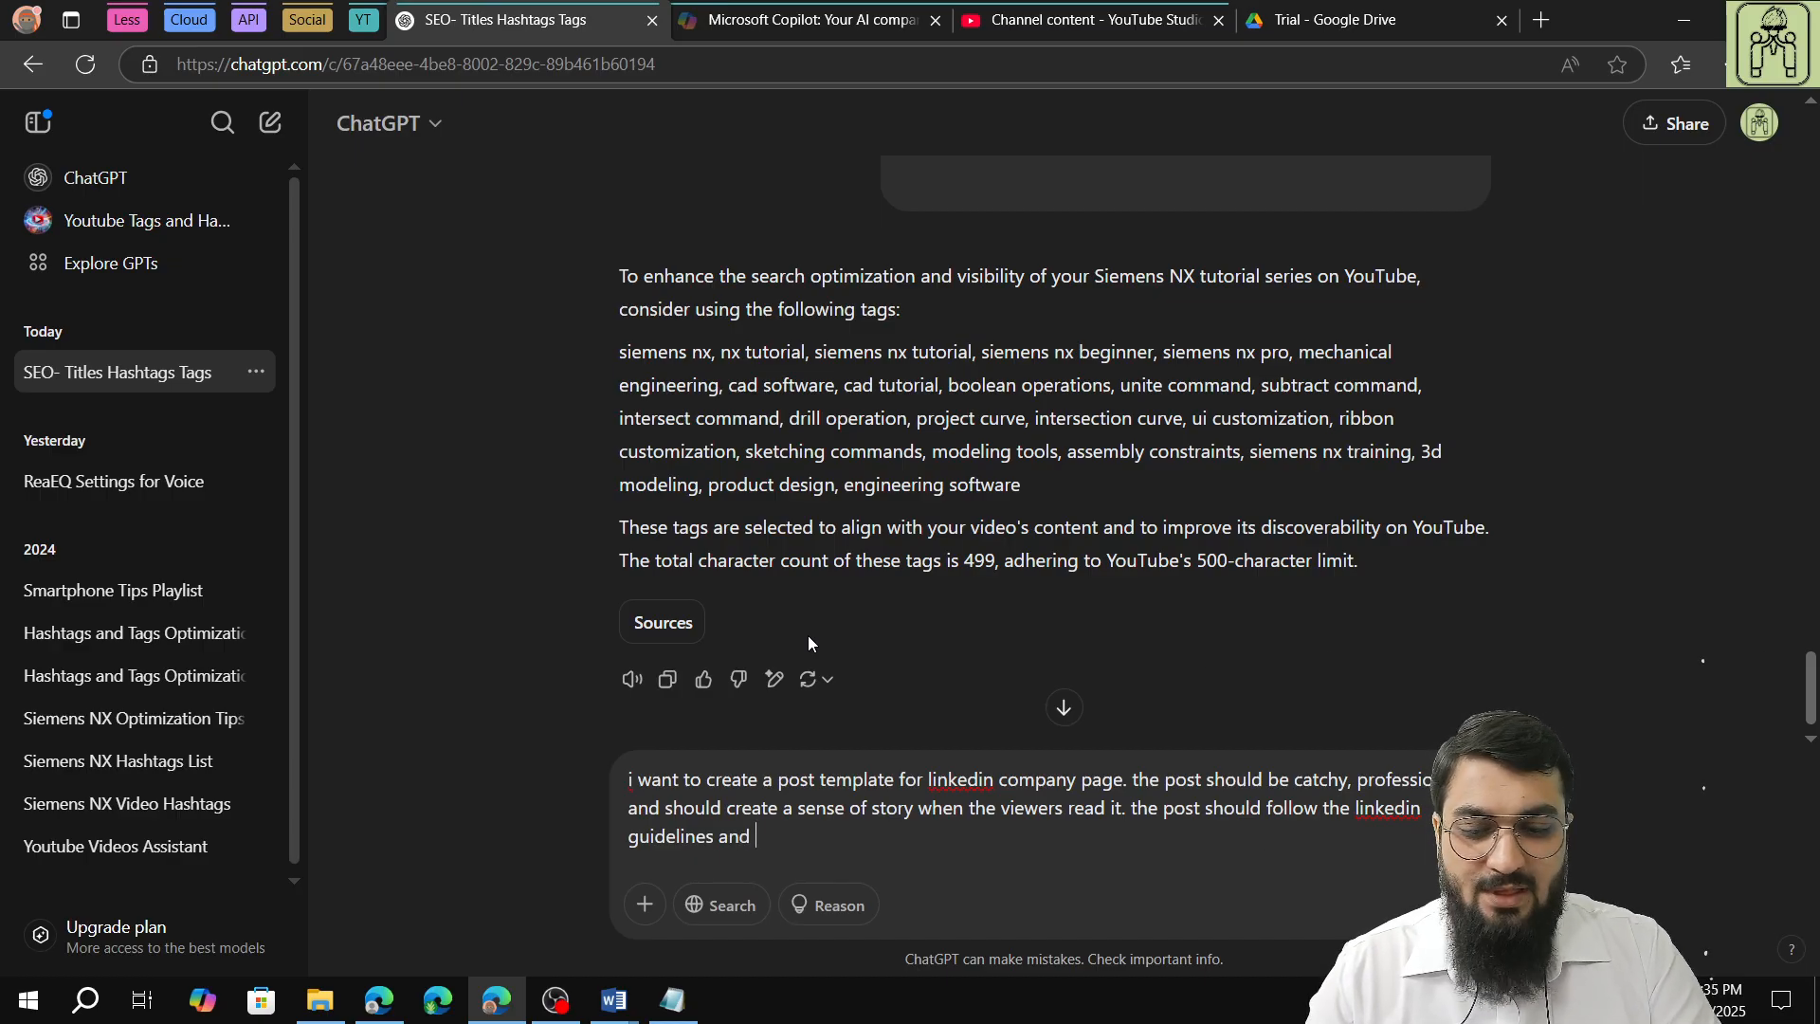
pyautogui.write('the character ')
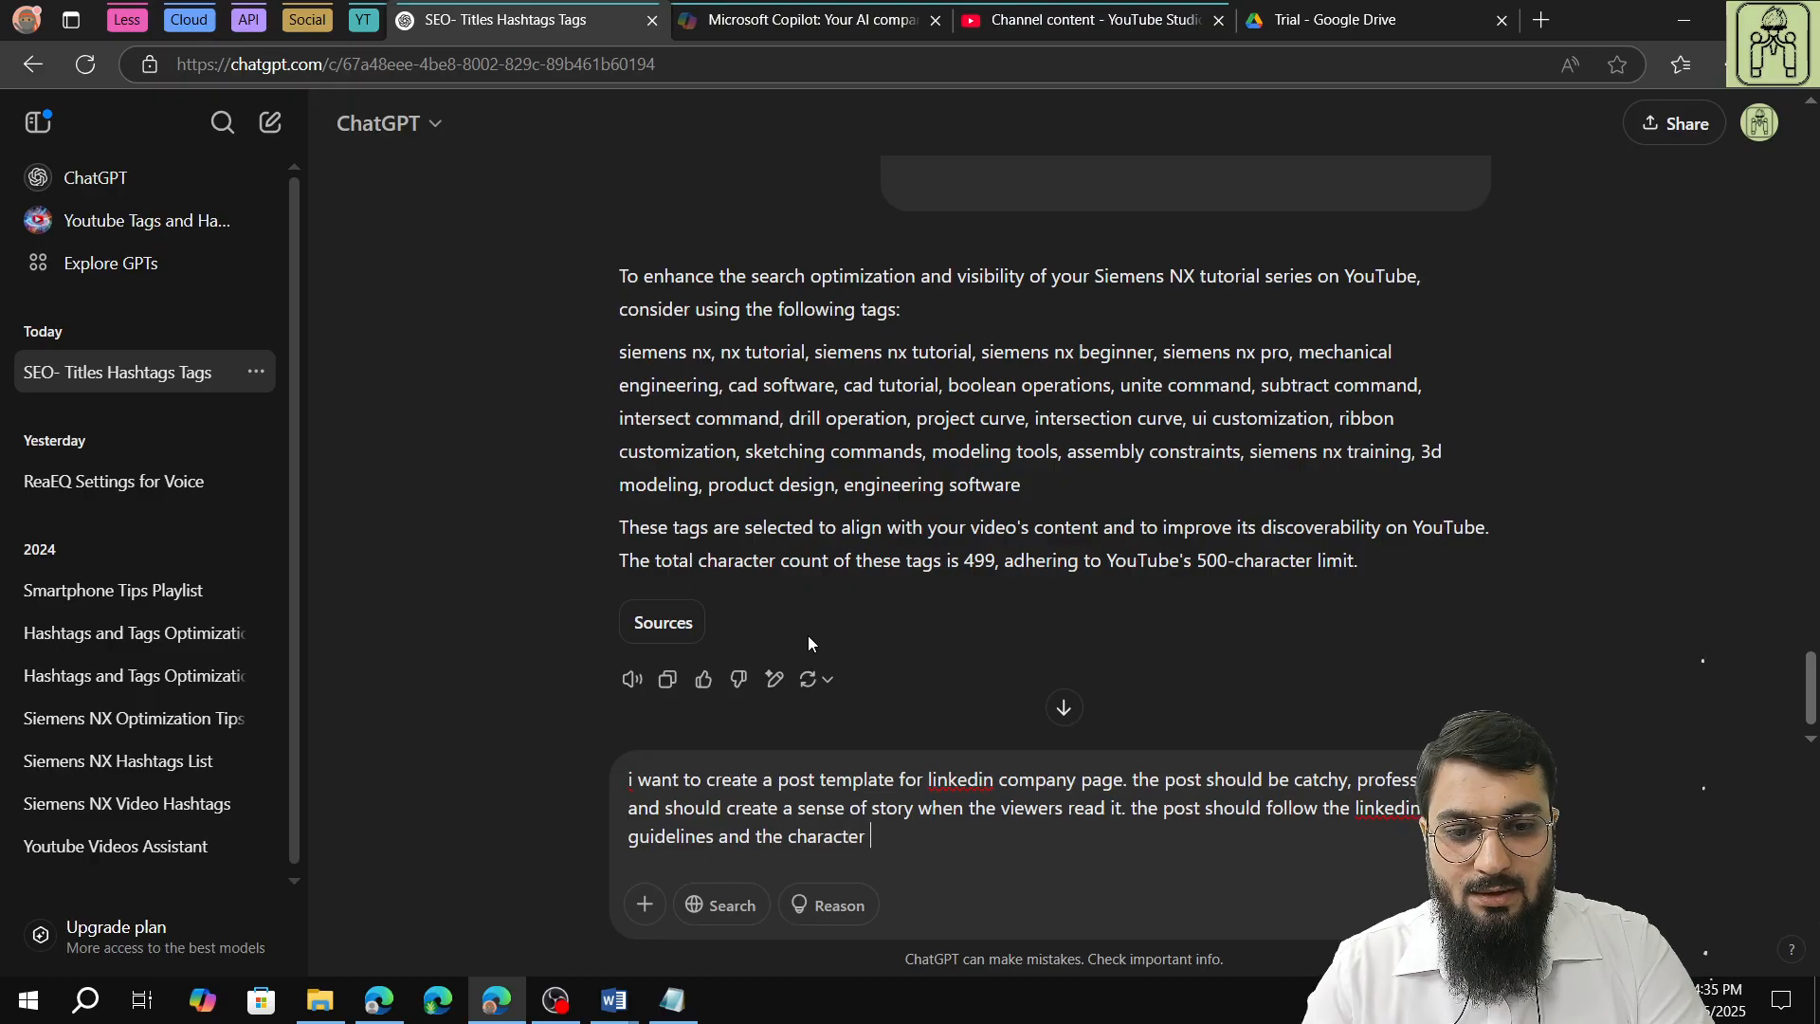
pyautogui.write('limits')
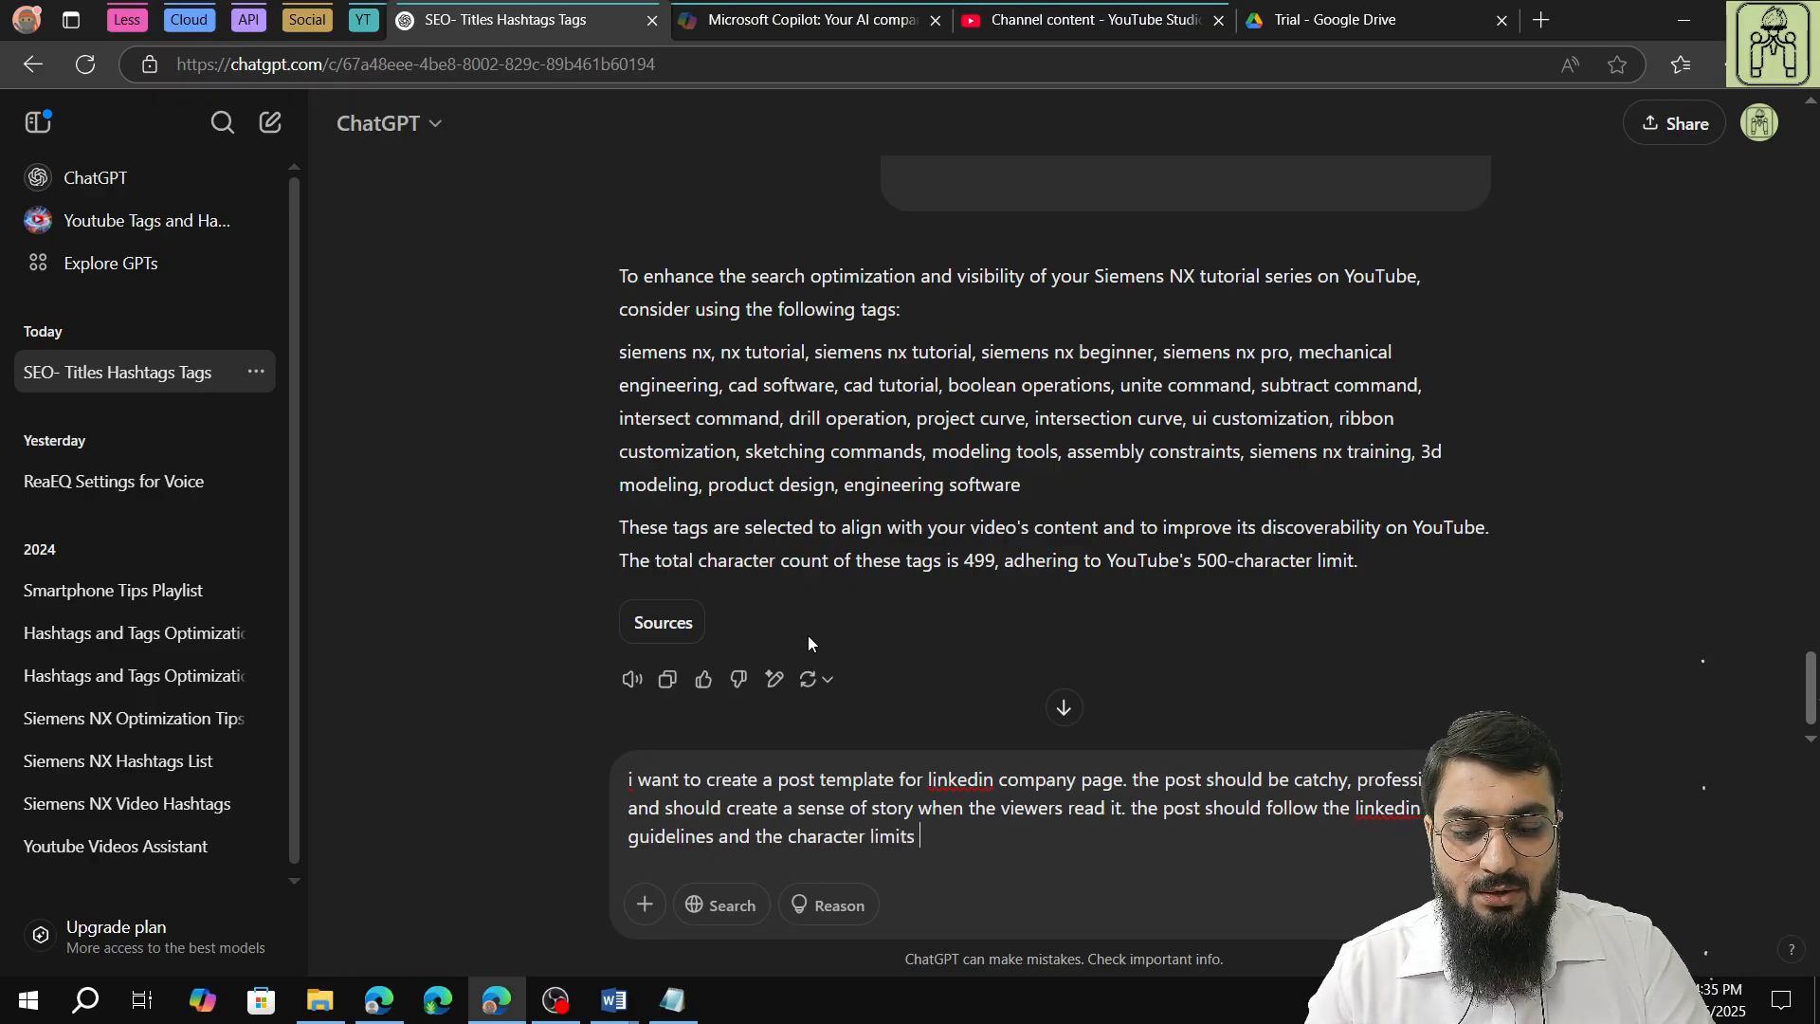
pyautogui.write(' or any othe')
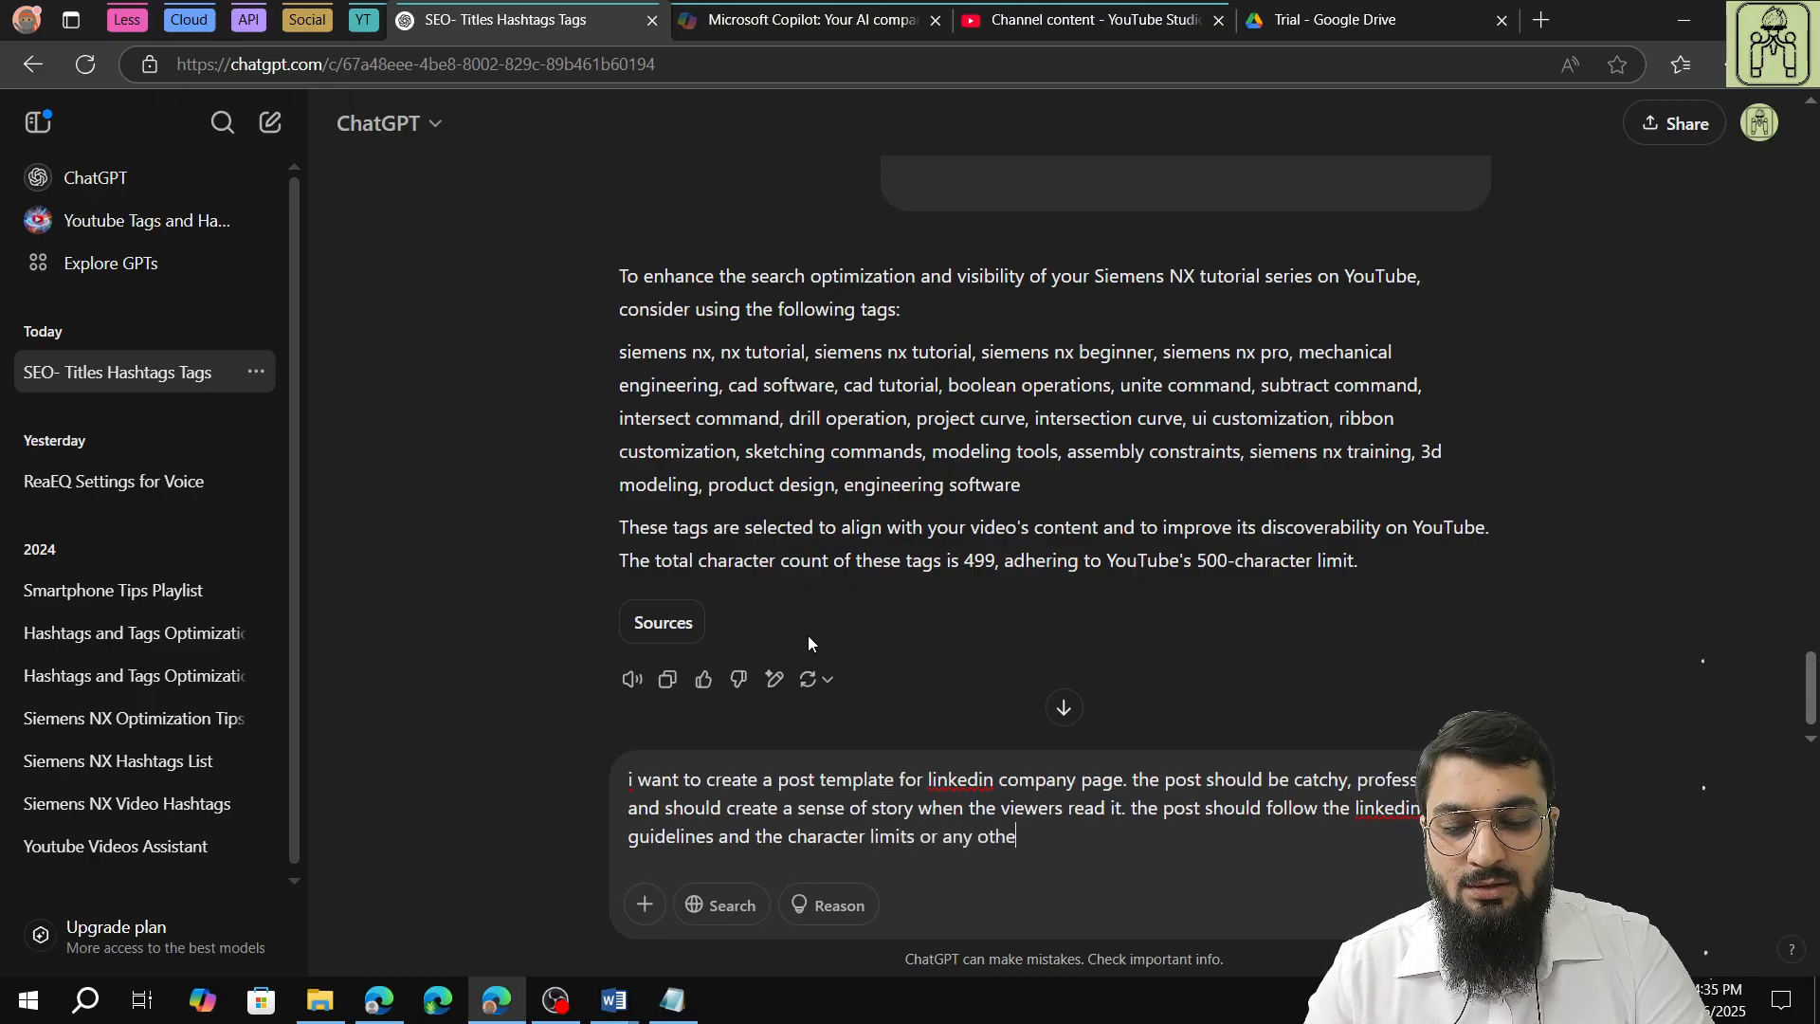
pyautogui.write('r limits')
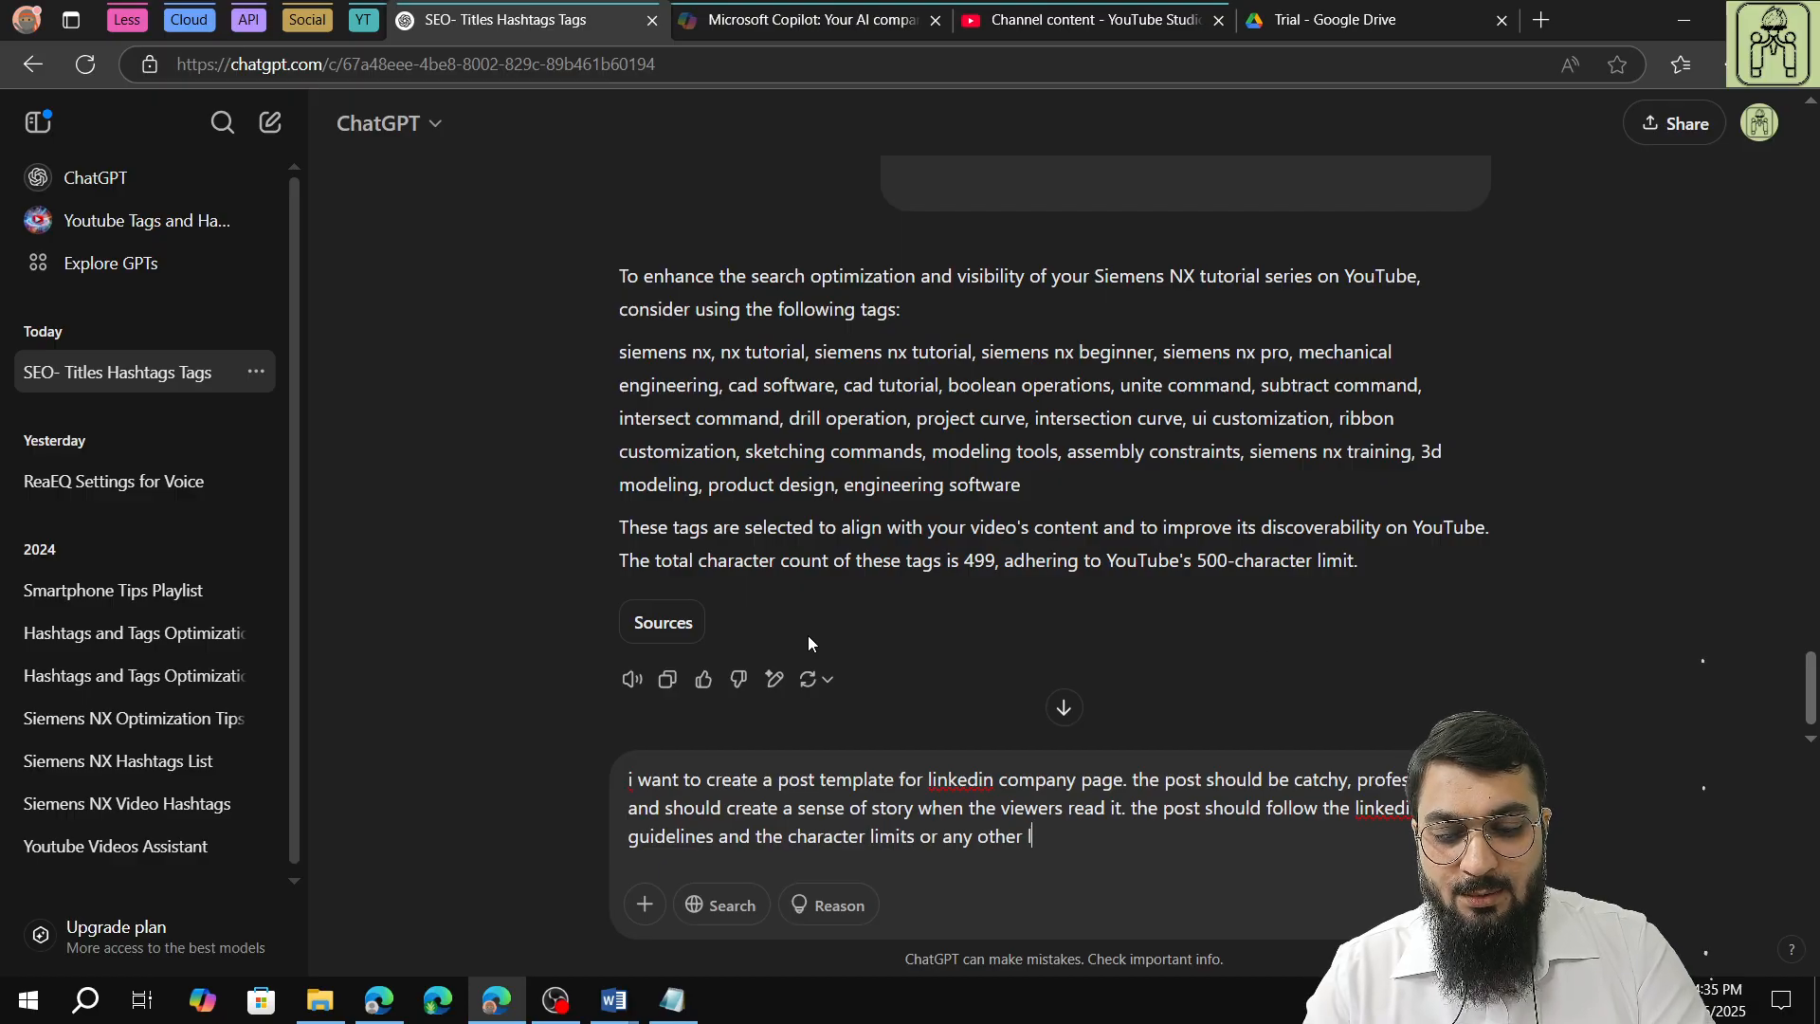
pyautogui.write('sp')
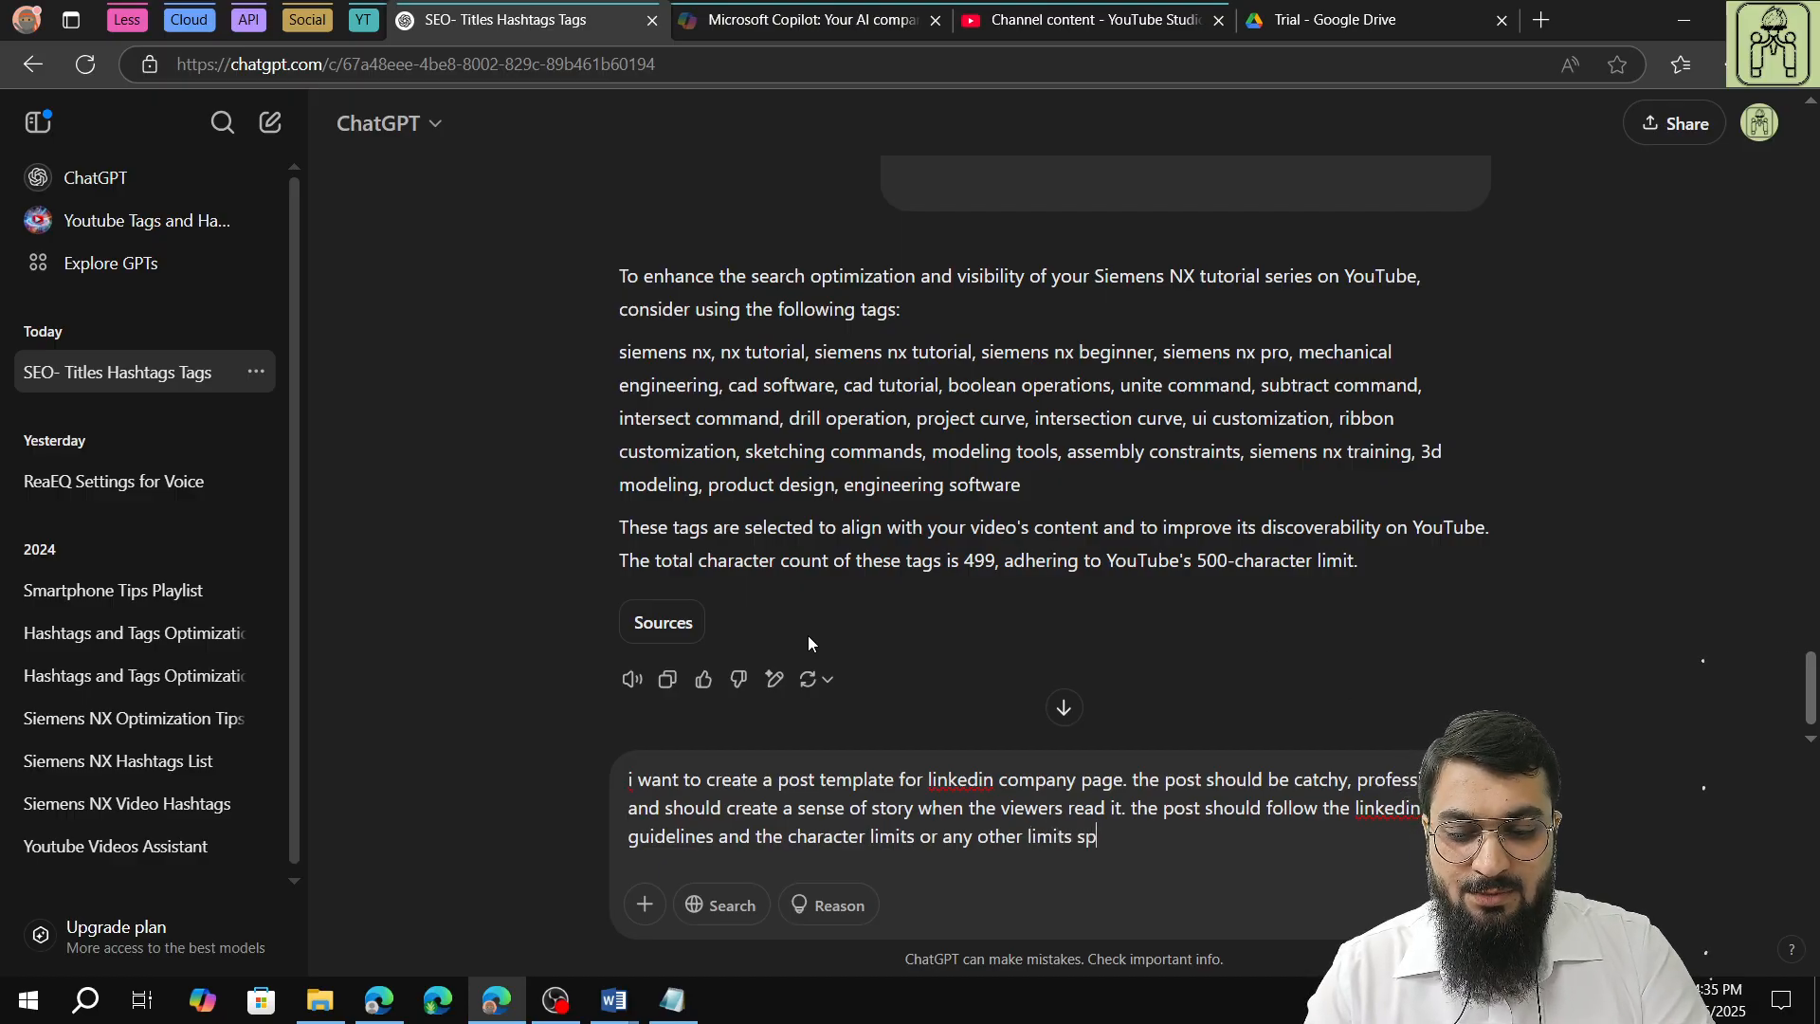
pyautogui.write('ecified by ')
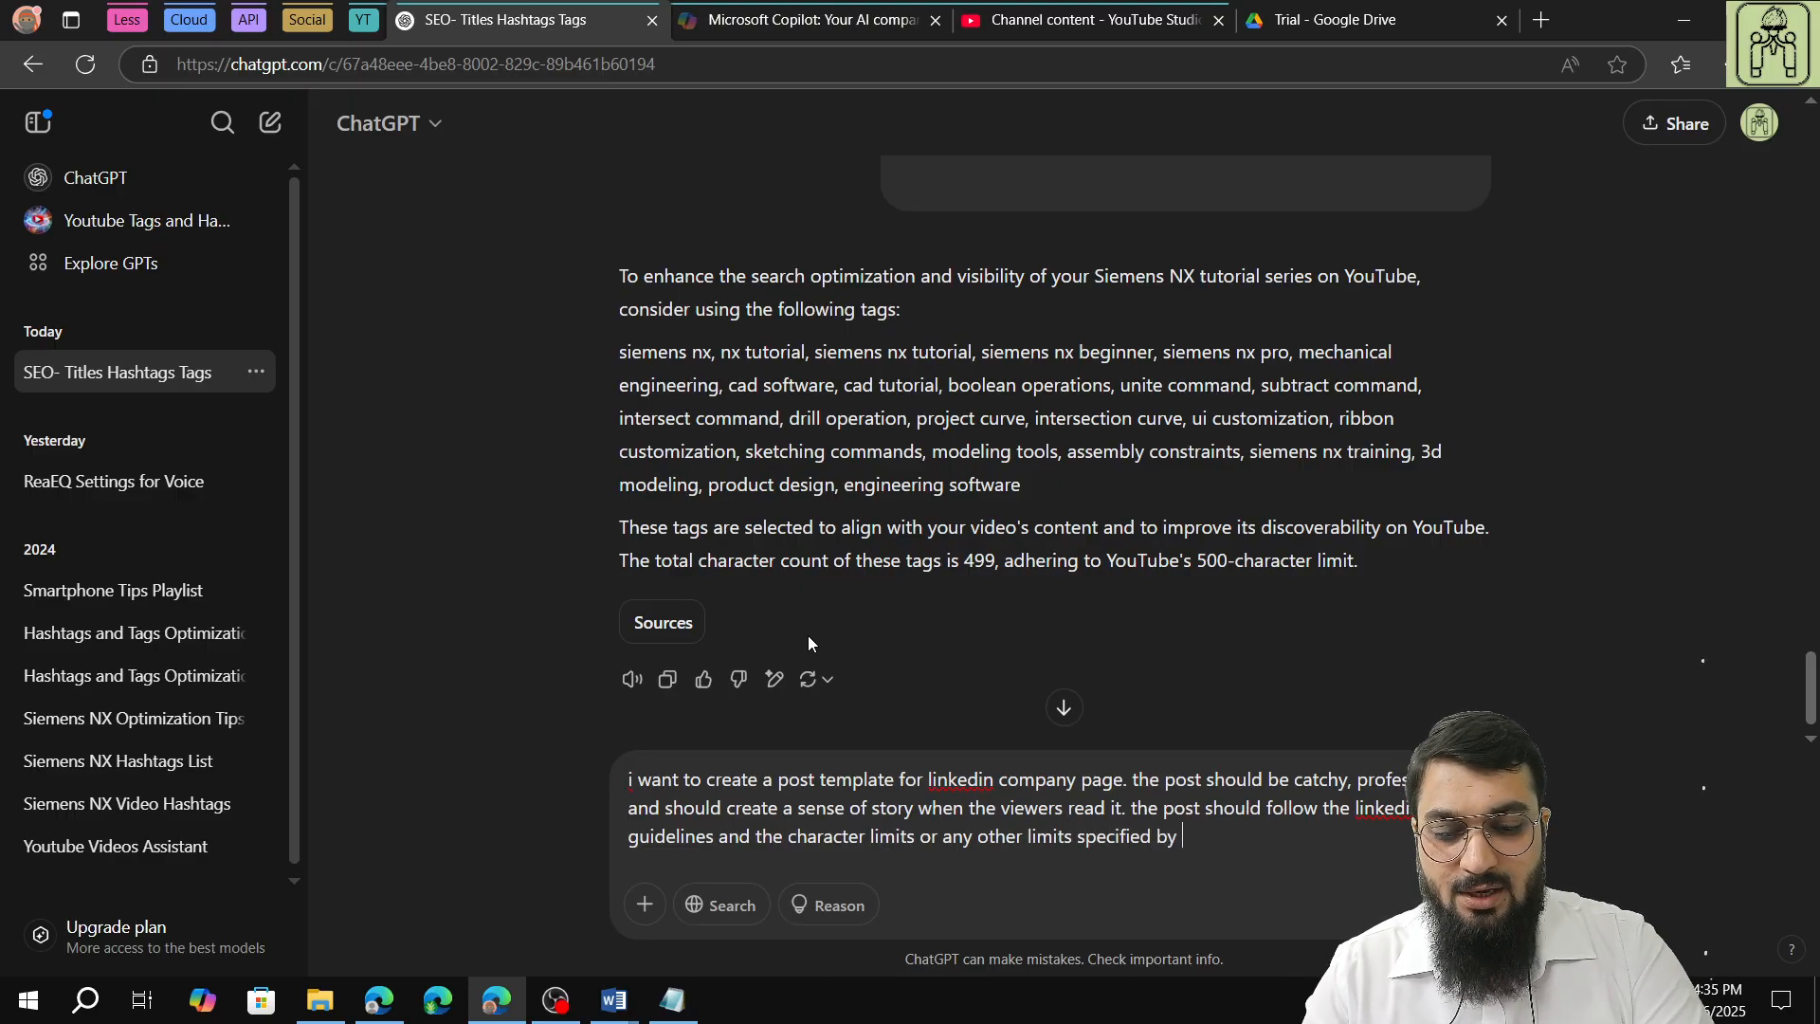
pyautogui.write('linkedin.')
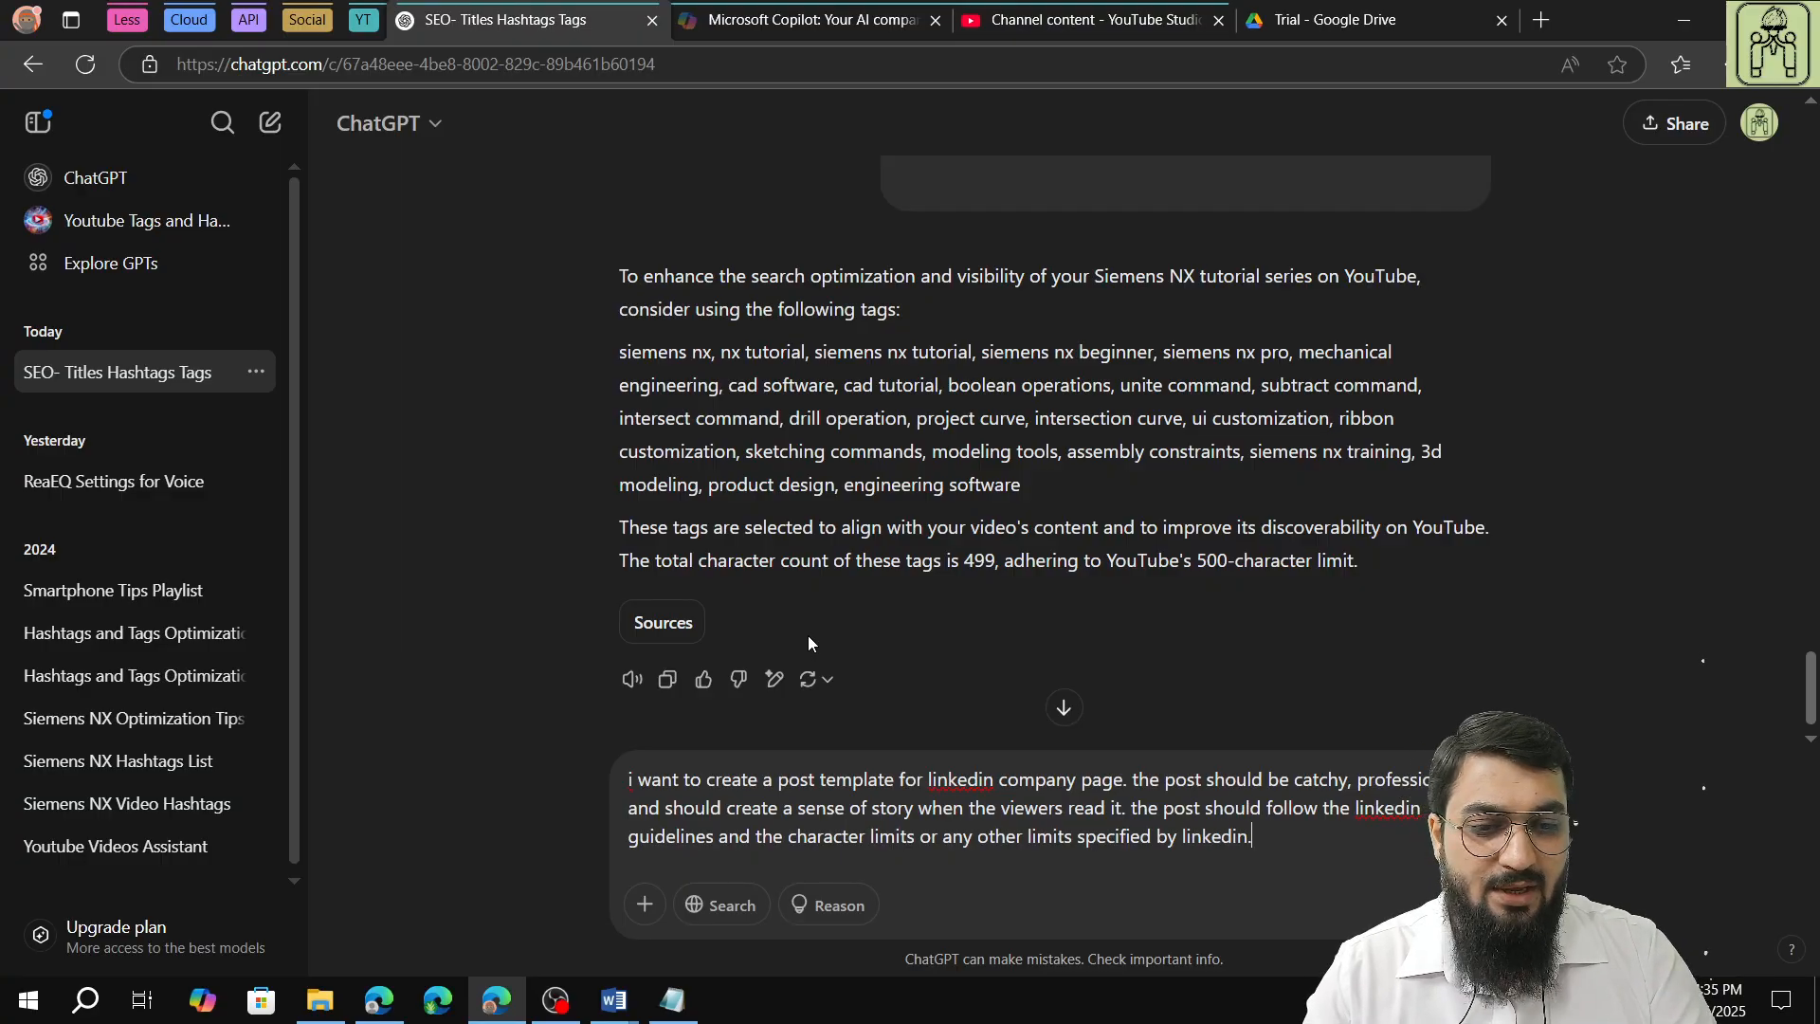
# Start a new line in the message with "Read the channel description and"
pyautogui.hotkey('shift', 'Return')
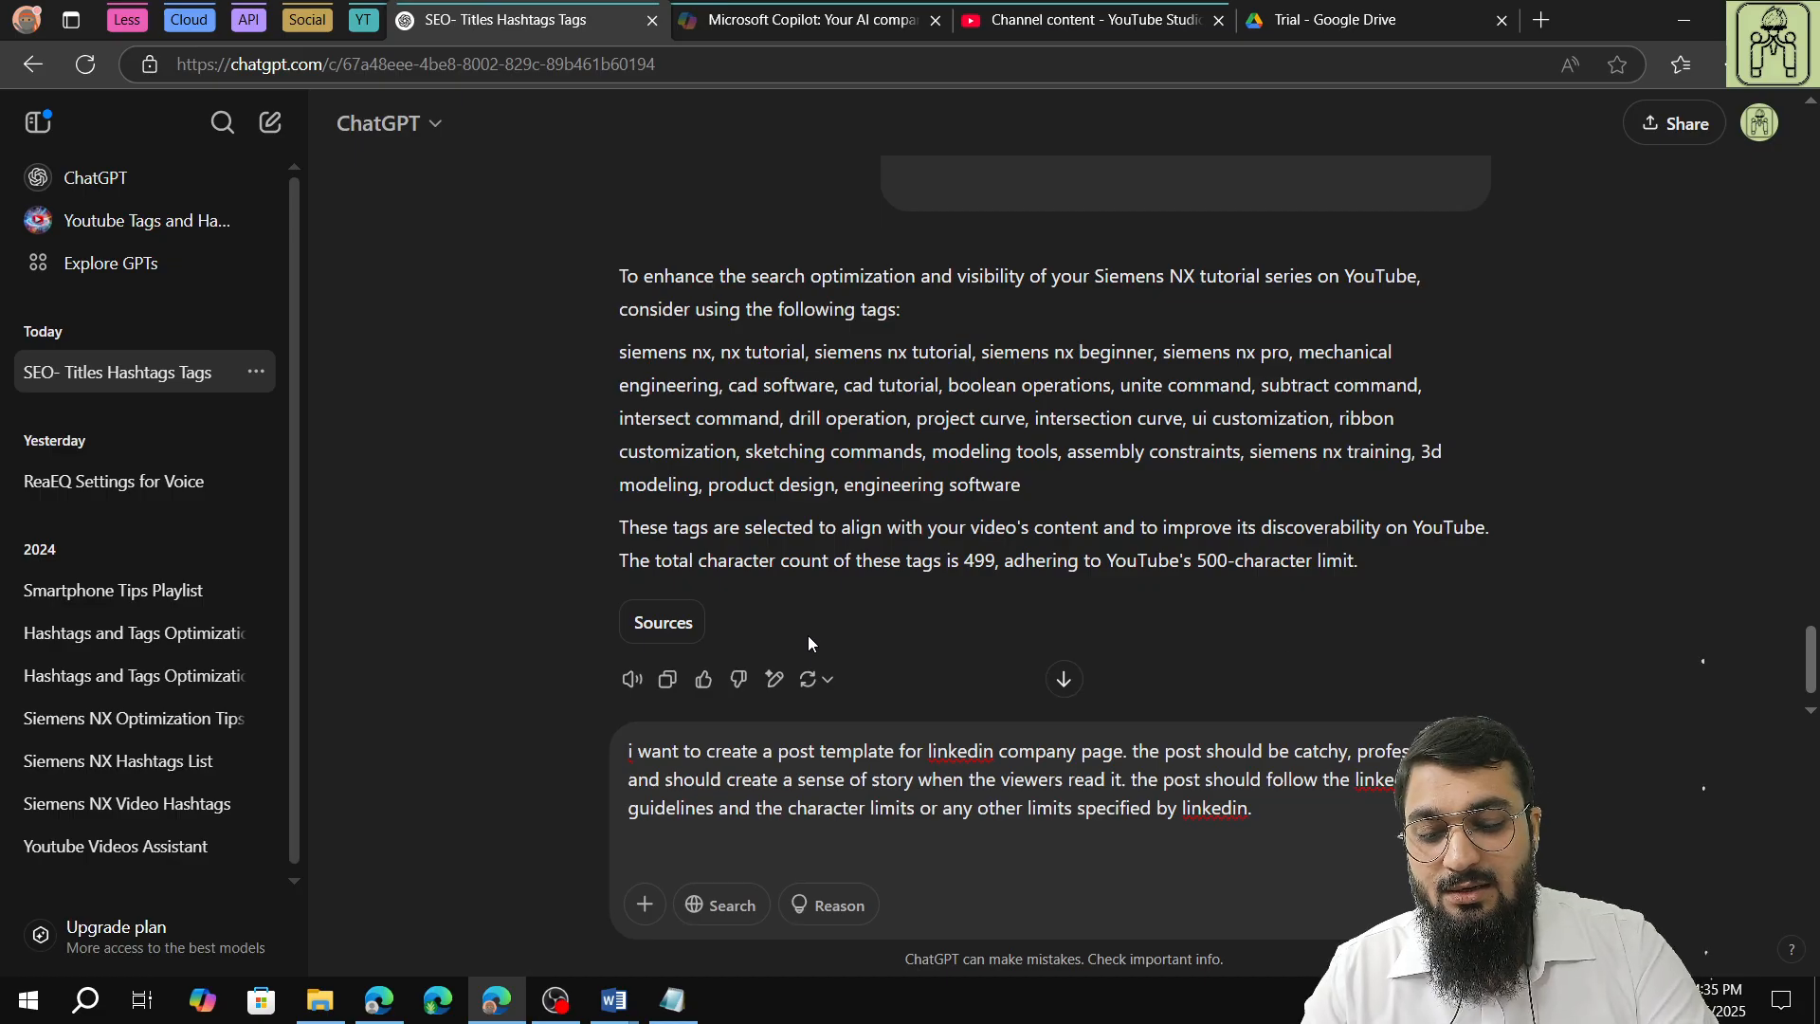
pyautogui.write('Read the video')
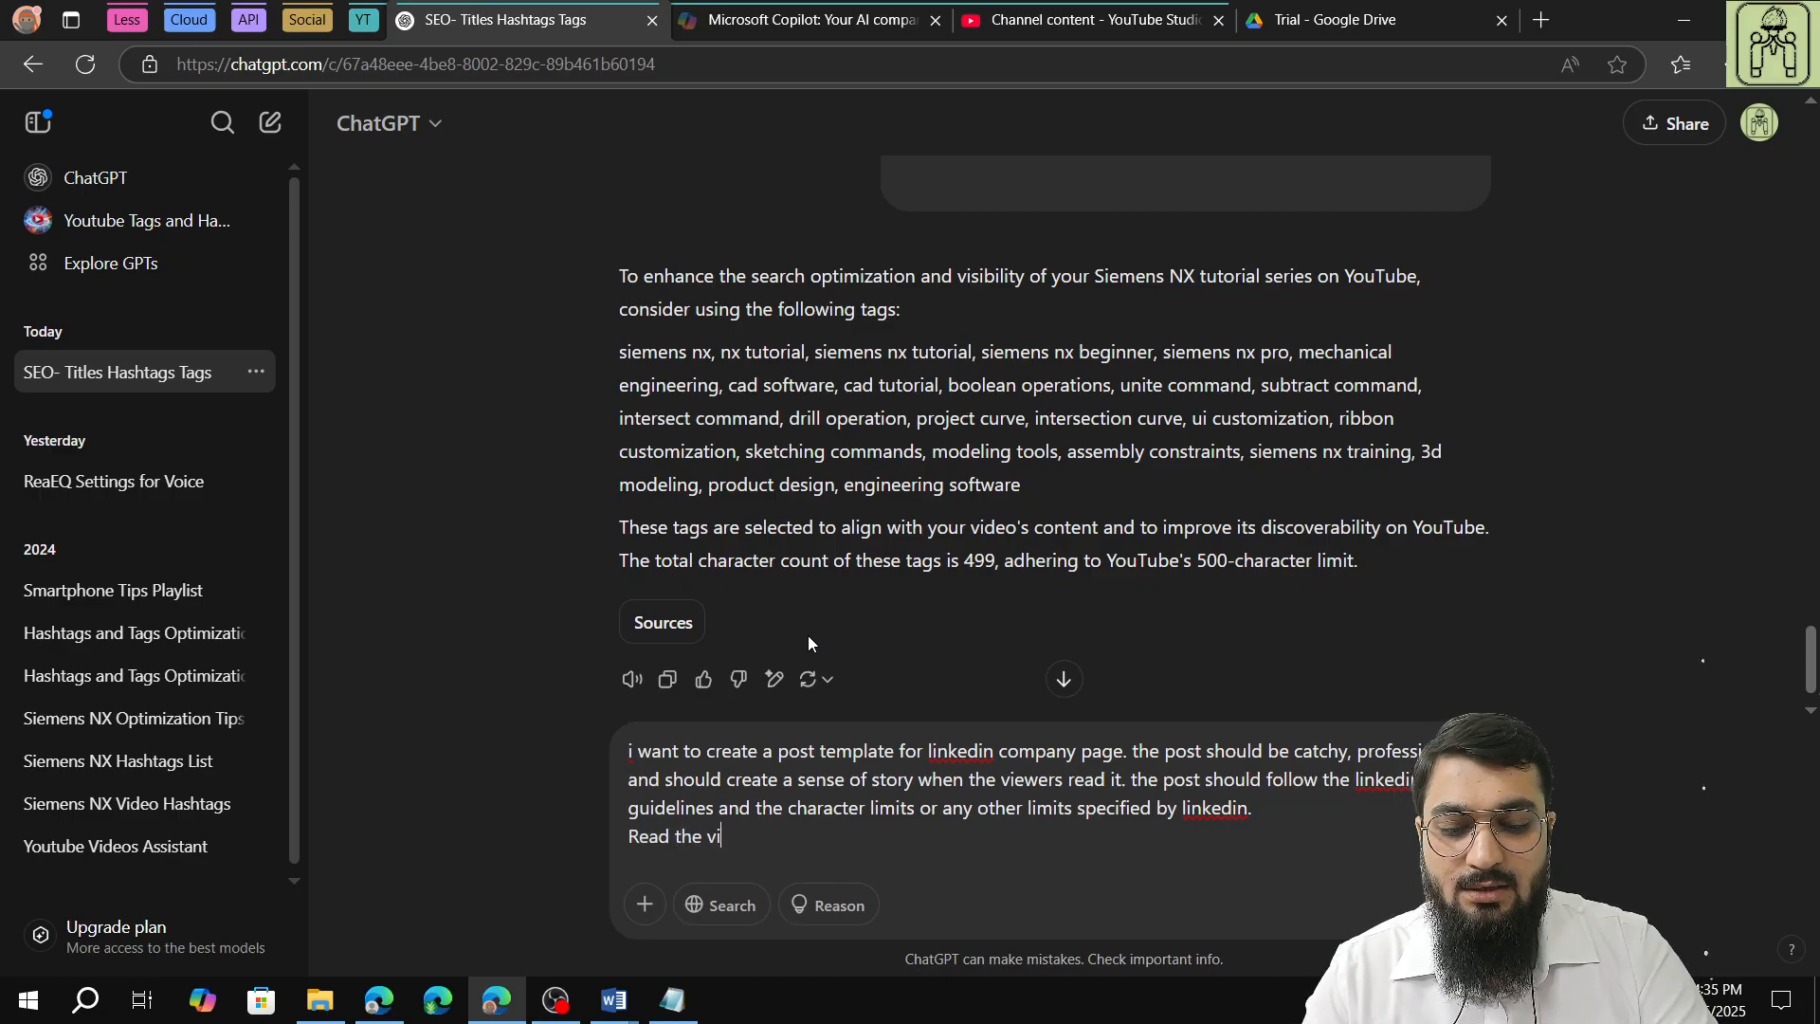
pyautogui.press('BackSpace')
pyautogui.press('BackSpace')
pyautogui.press('BackSpace')
pyautogui.press('BackSpace')
pyautogui.press('BackSpace')
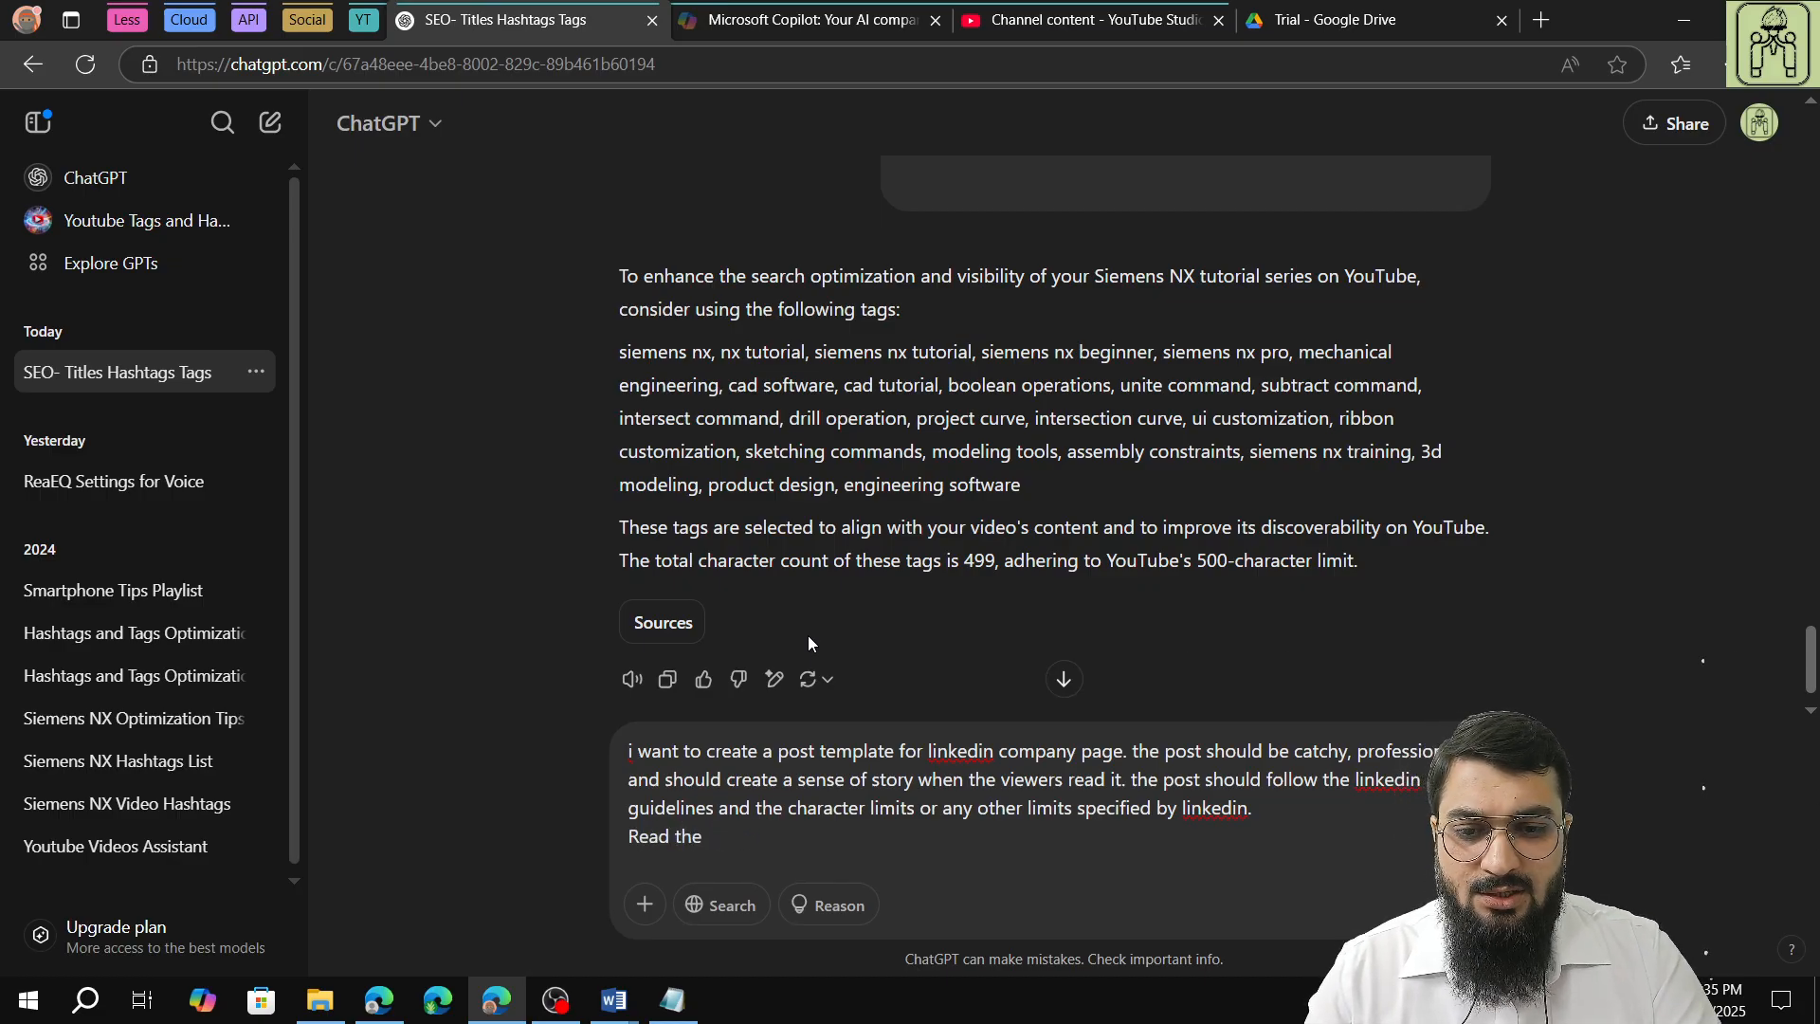
pyautogui.write('chann')
pyautogui.write('el desc')
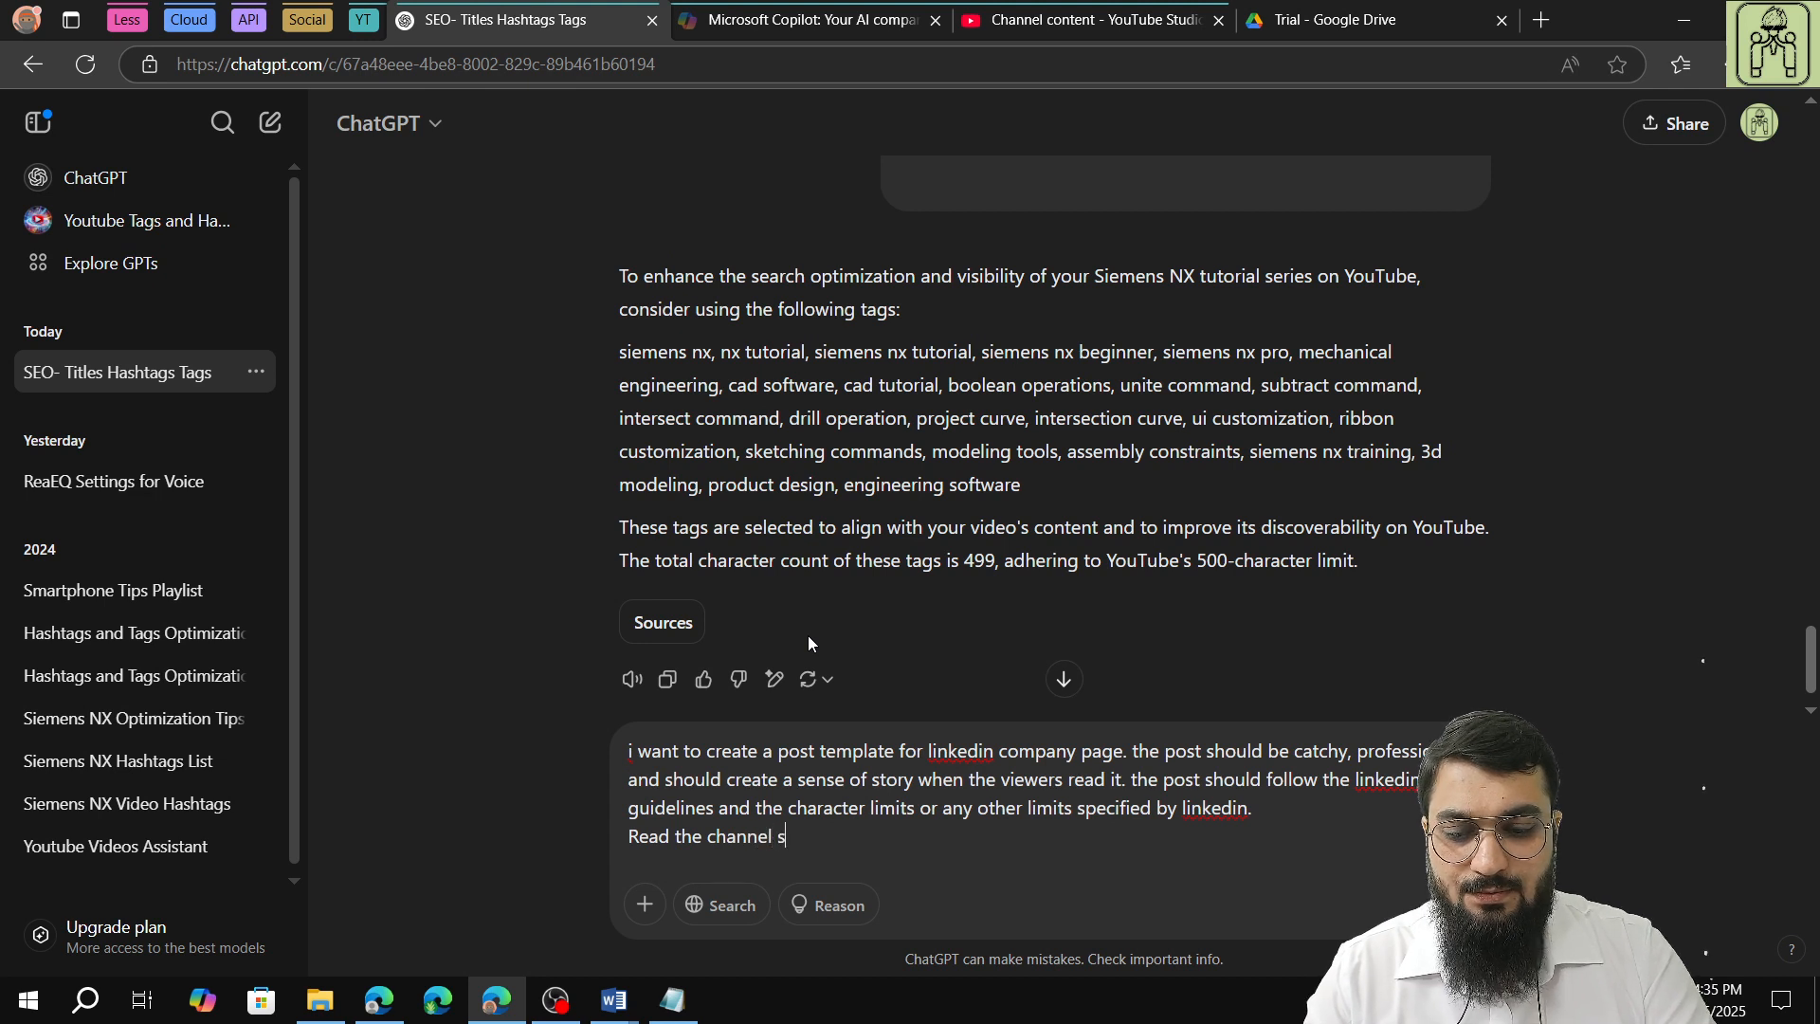
pyautogui.write('ription and ')
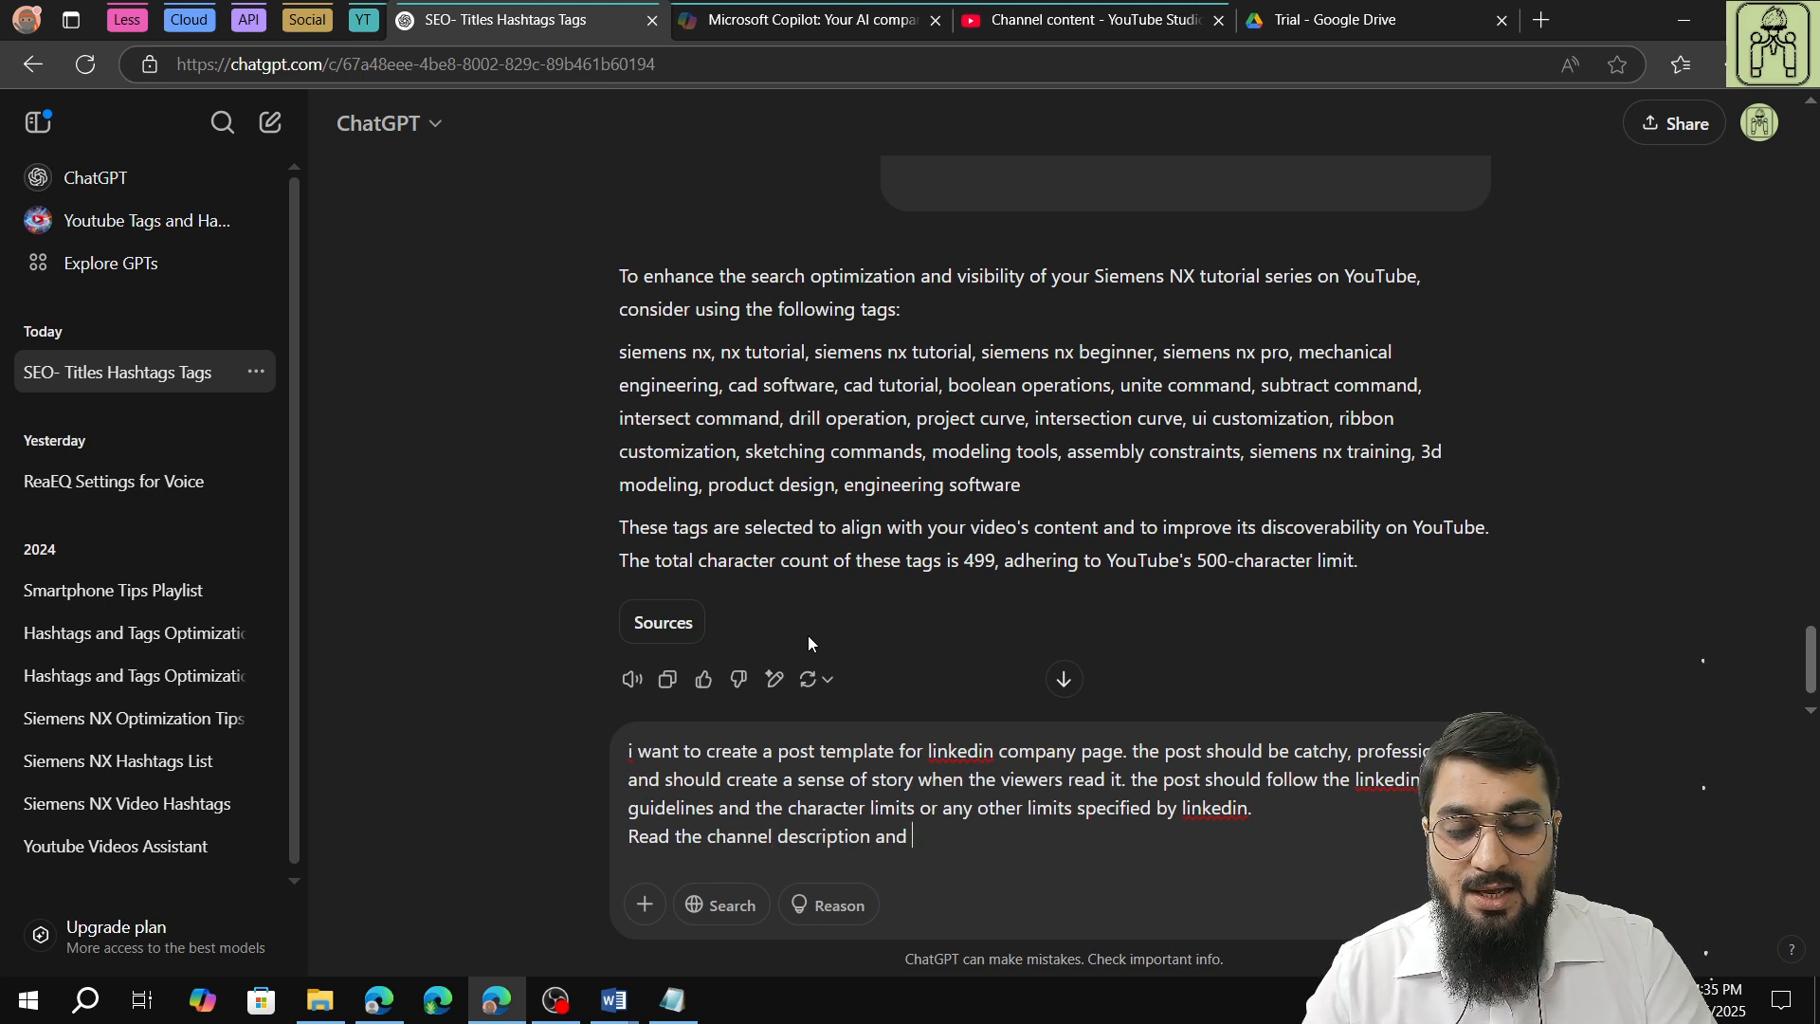
# Continue the instruction about the channel description with "write a post for it"
pyautogui.write('sugg')
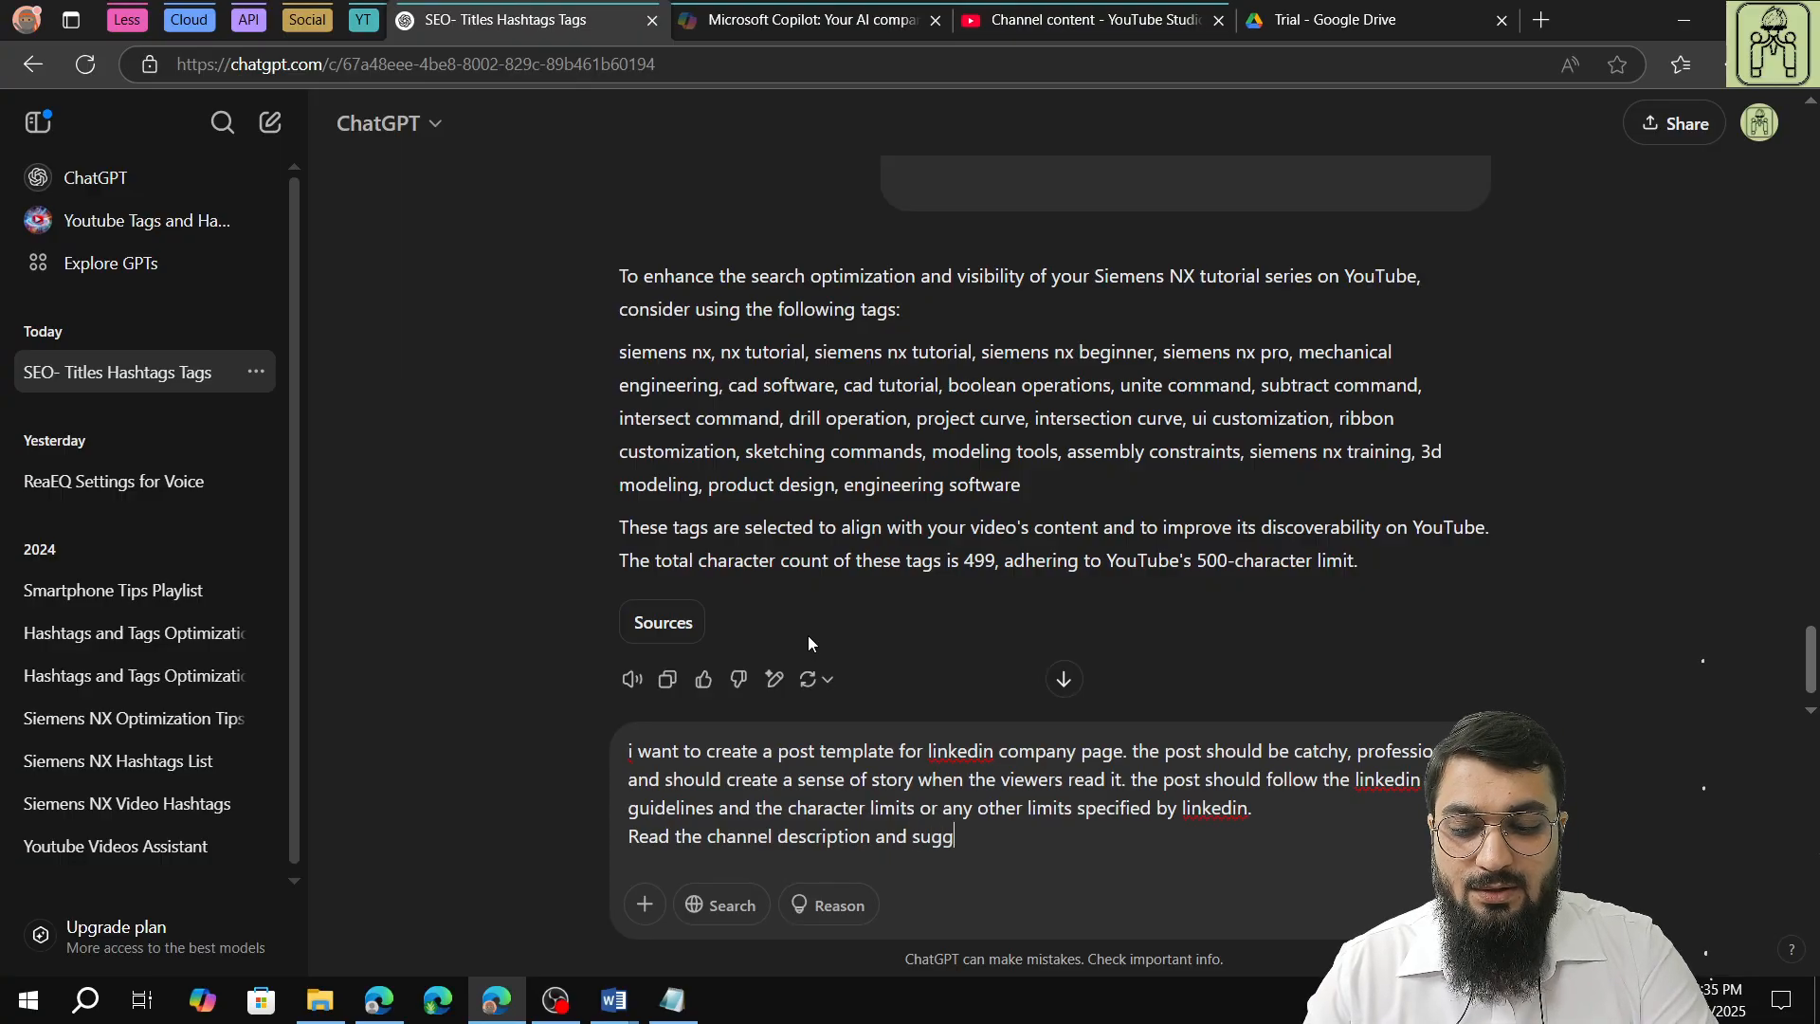
pyautogui.press('BackSpace')
pyautogui.press('BackSpace')
pyautogui.press('BackSpace')
pyautogui.press('BackSpace')
pyautogui.write('wri')
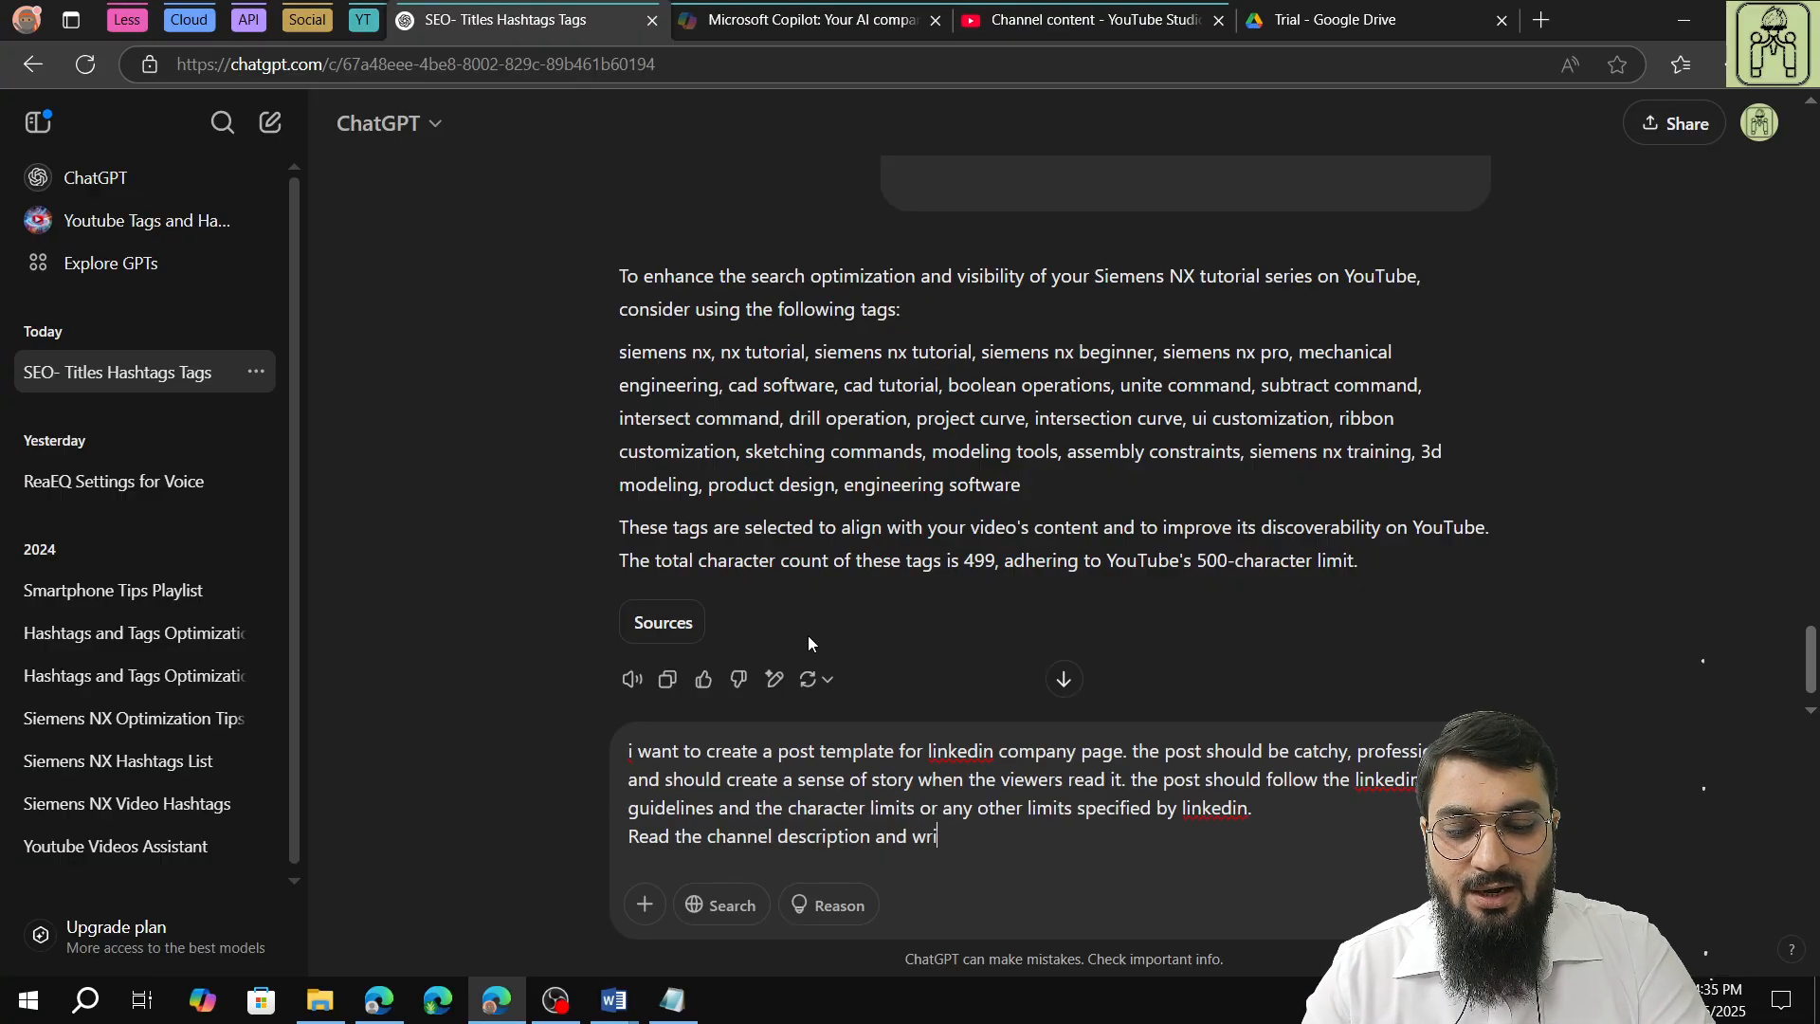
pyautogui.write('te a post ')
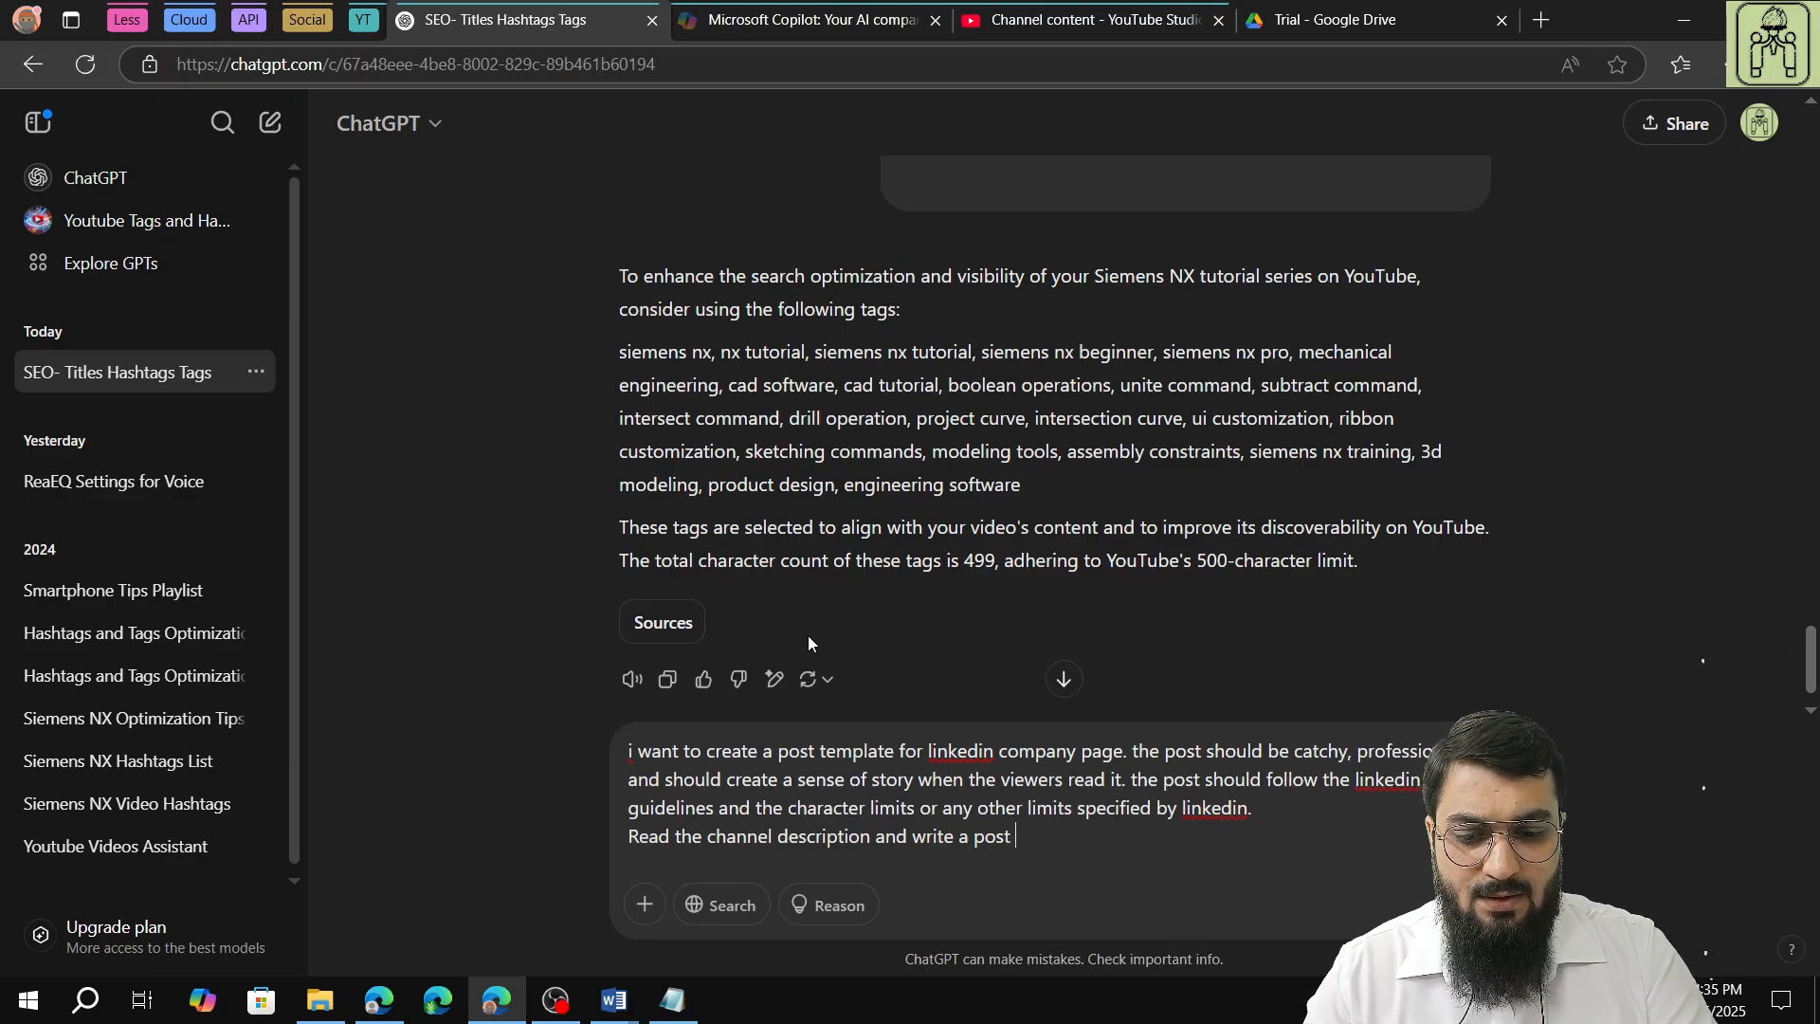
pyautogui.write('for i')
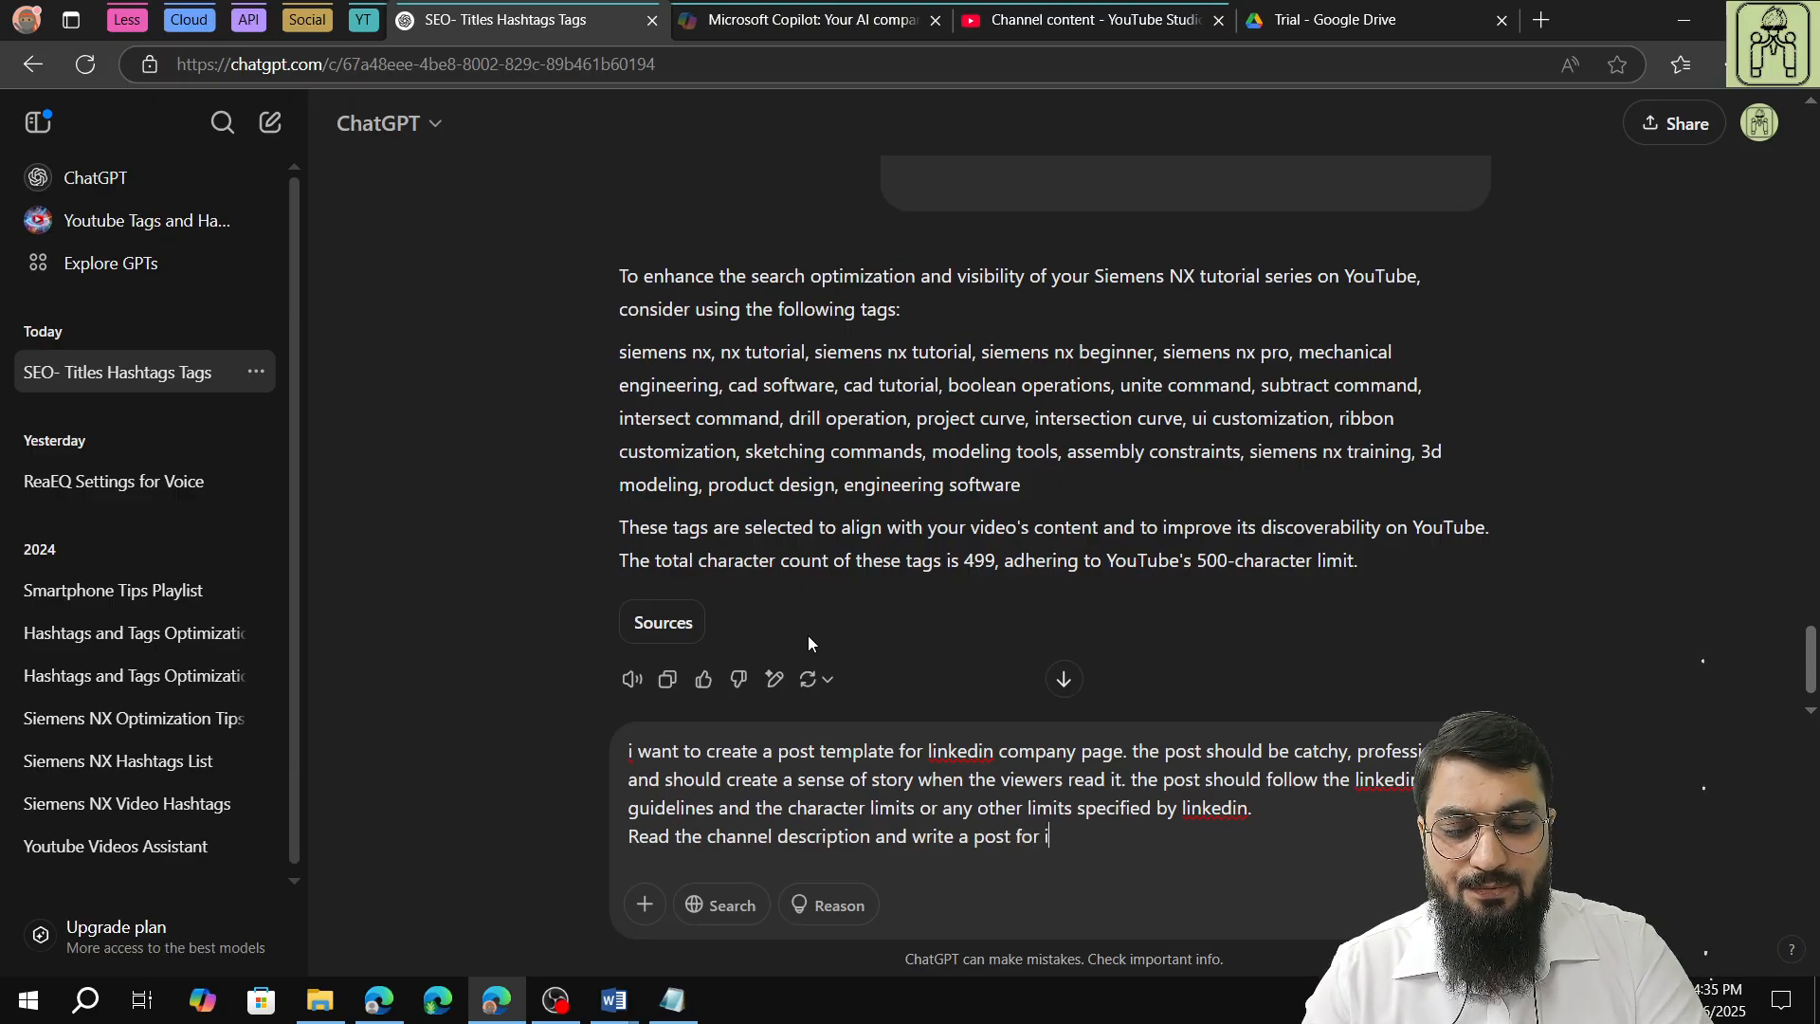
pyautogui.write('t as')
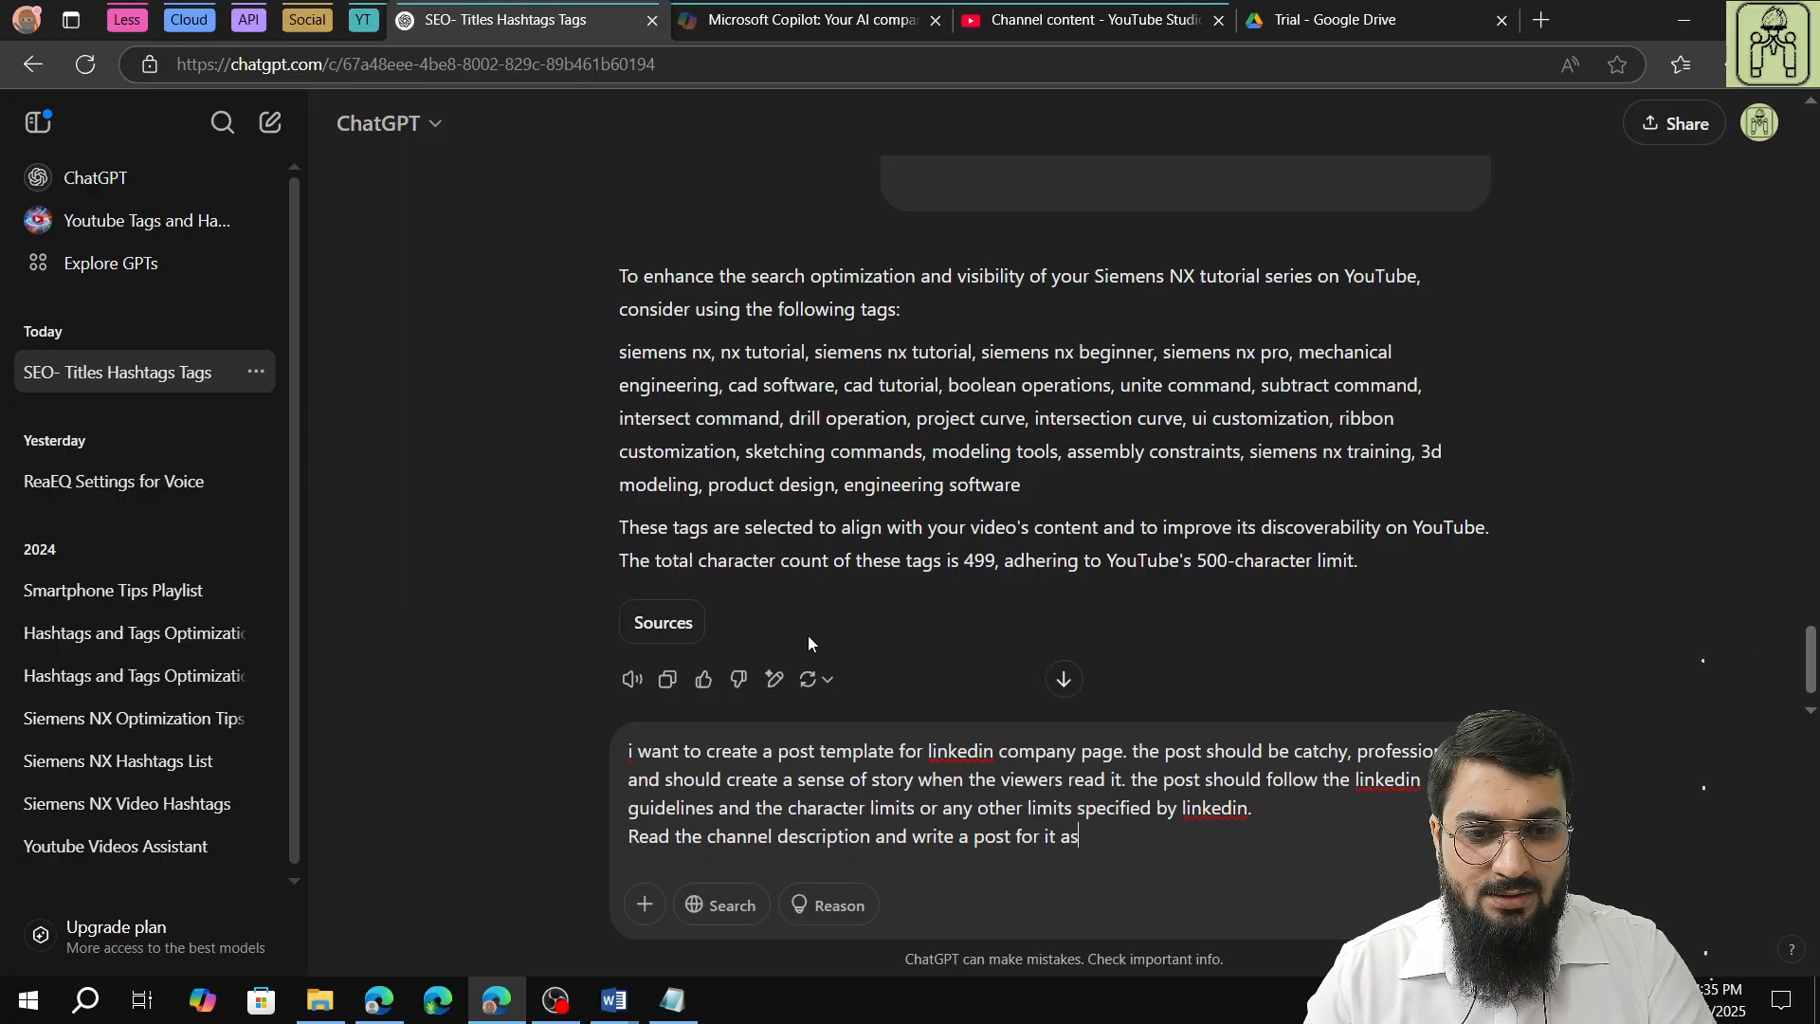
pyautogui.press('BackSpace')
pyautogui.press('BackSpace')
# Add the parenthetical note "(as mntioned above)" after "write a post for it"
pyautogui.write('(')
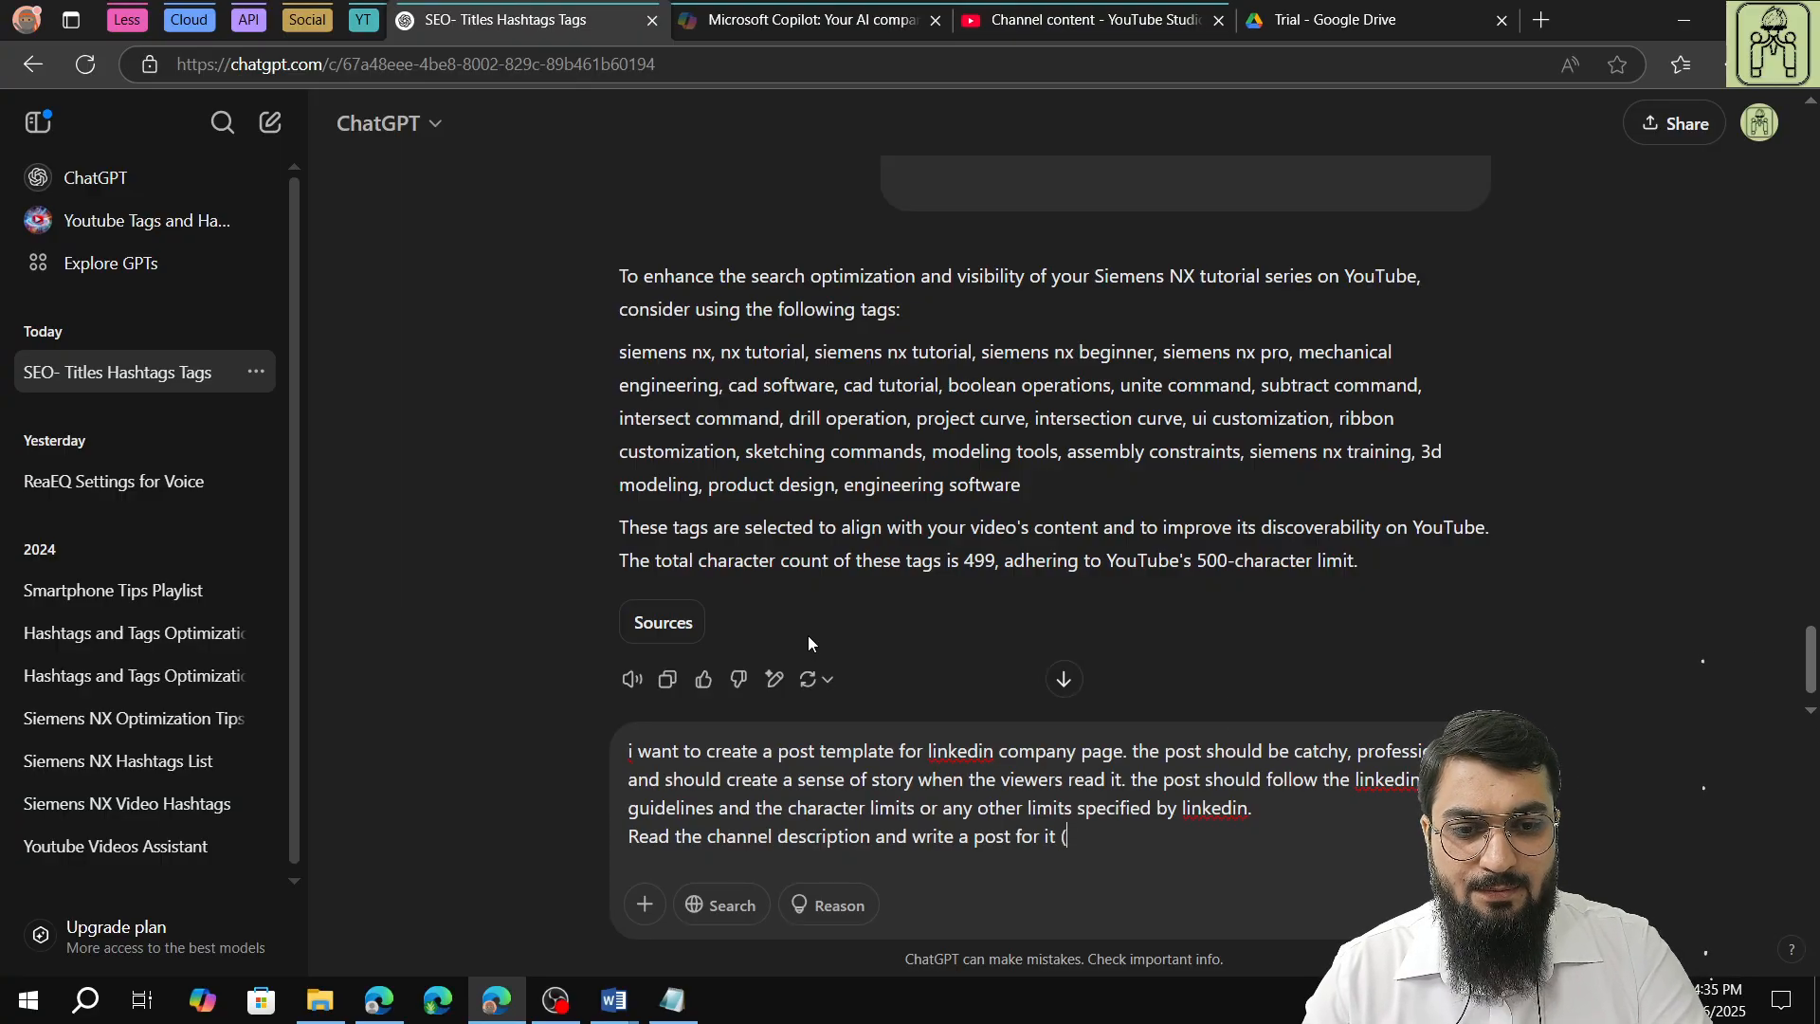
pyautogui.write('as m')
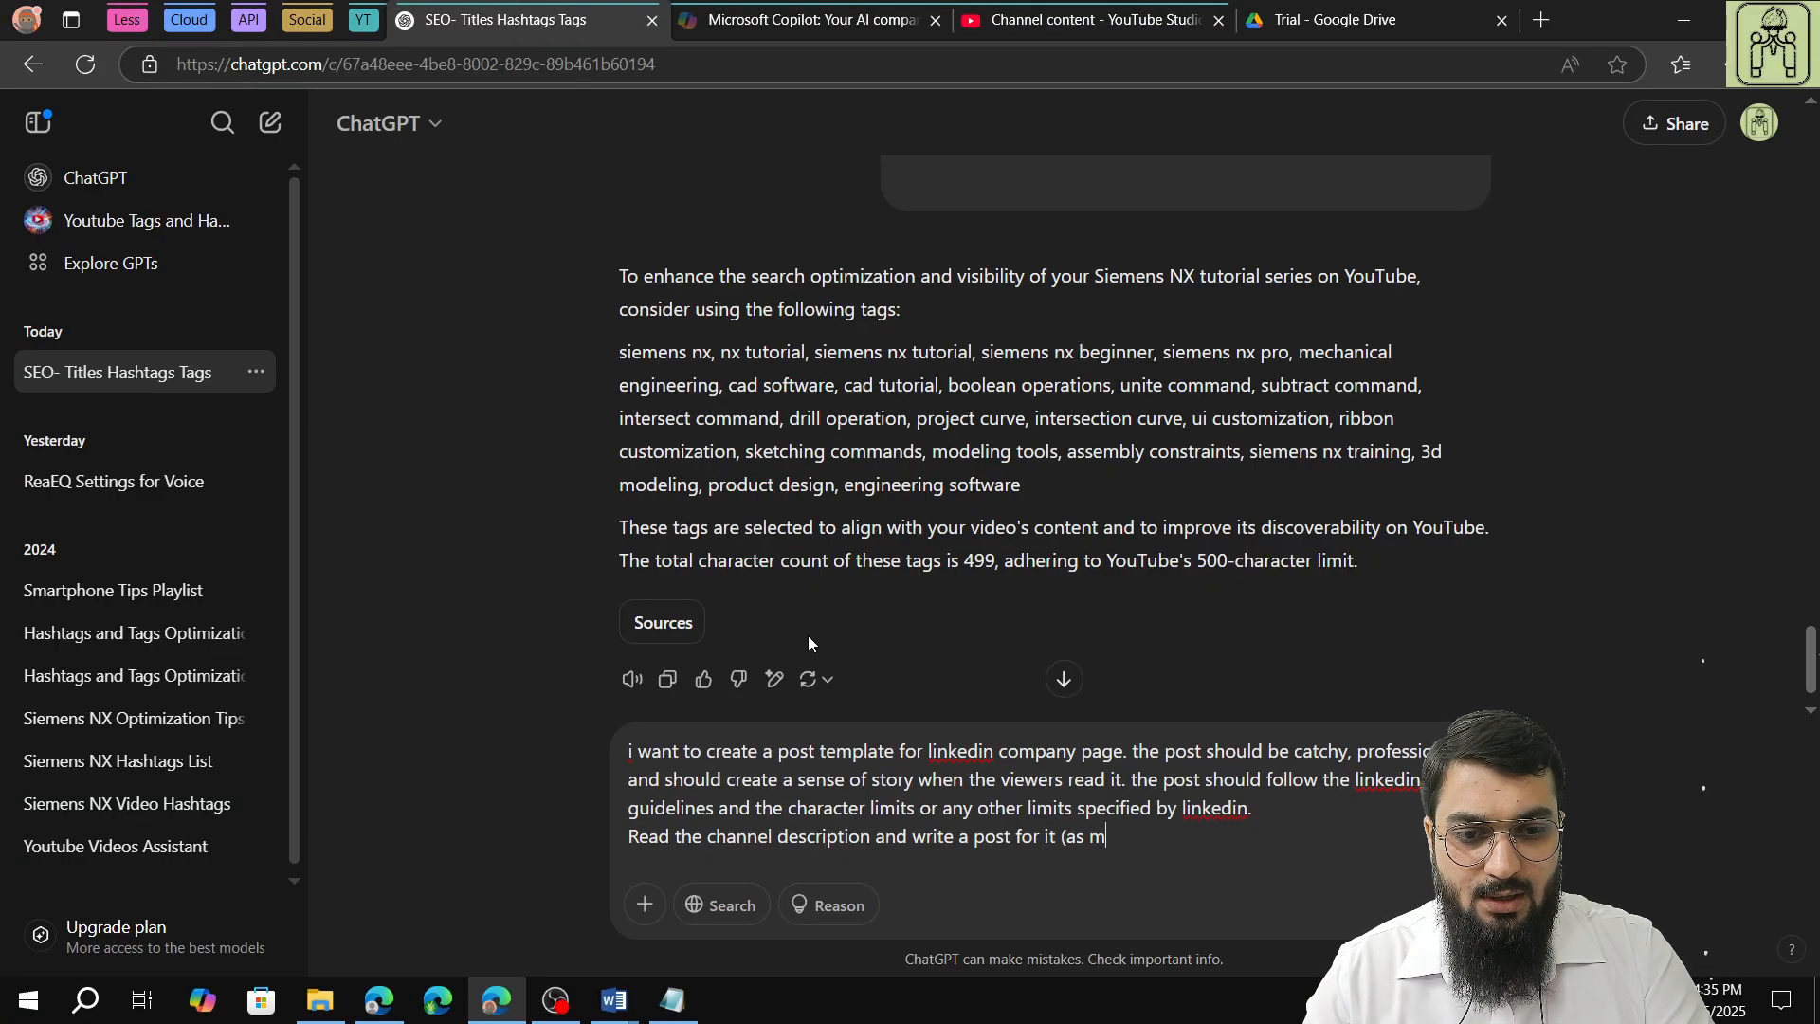
pyautogui.write('e ntioned abo')
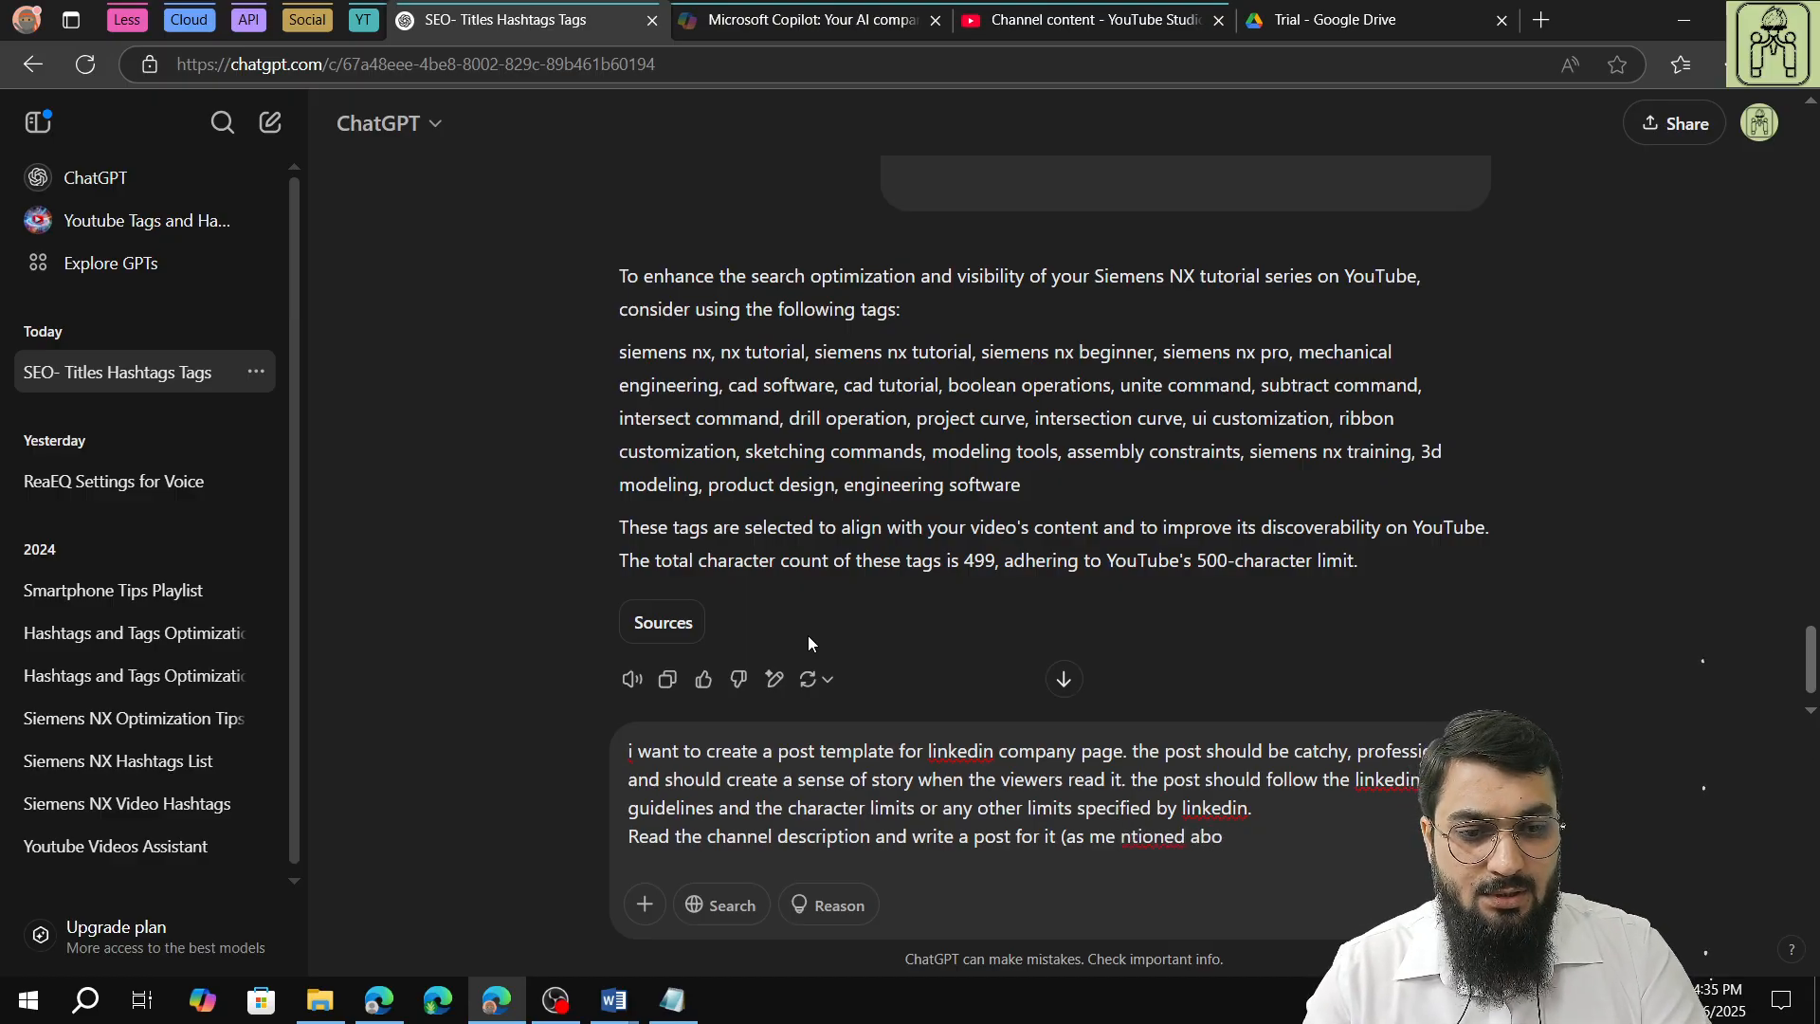
pyautogui.press('BackSpace')
pyautogui.press('BackSpace')
pyautogui.press('BackSpace')
pyautogui.press('BackSpace')
pyautogui.press('BackSpace')
pyautogui.press('BackSpace')
pyautogui.press('BackSpace')
pyautogui.press('BackSpace')
pyautogui.press('BackSpace')
pyautogui.press('BackSpace')
pyautogui.press('BackSpace')
pyautogui.press('BackSpace')
pyautogui.press('BackSpace')
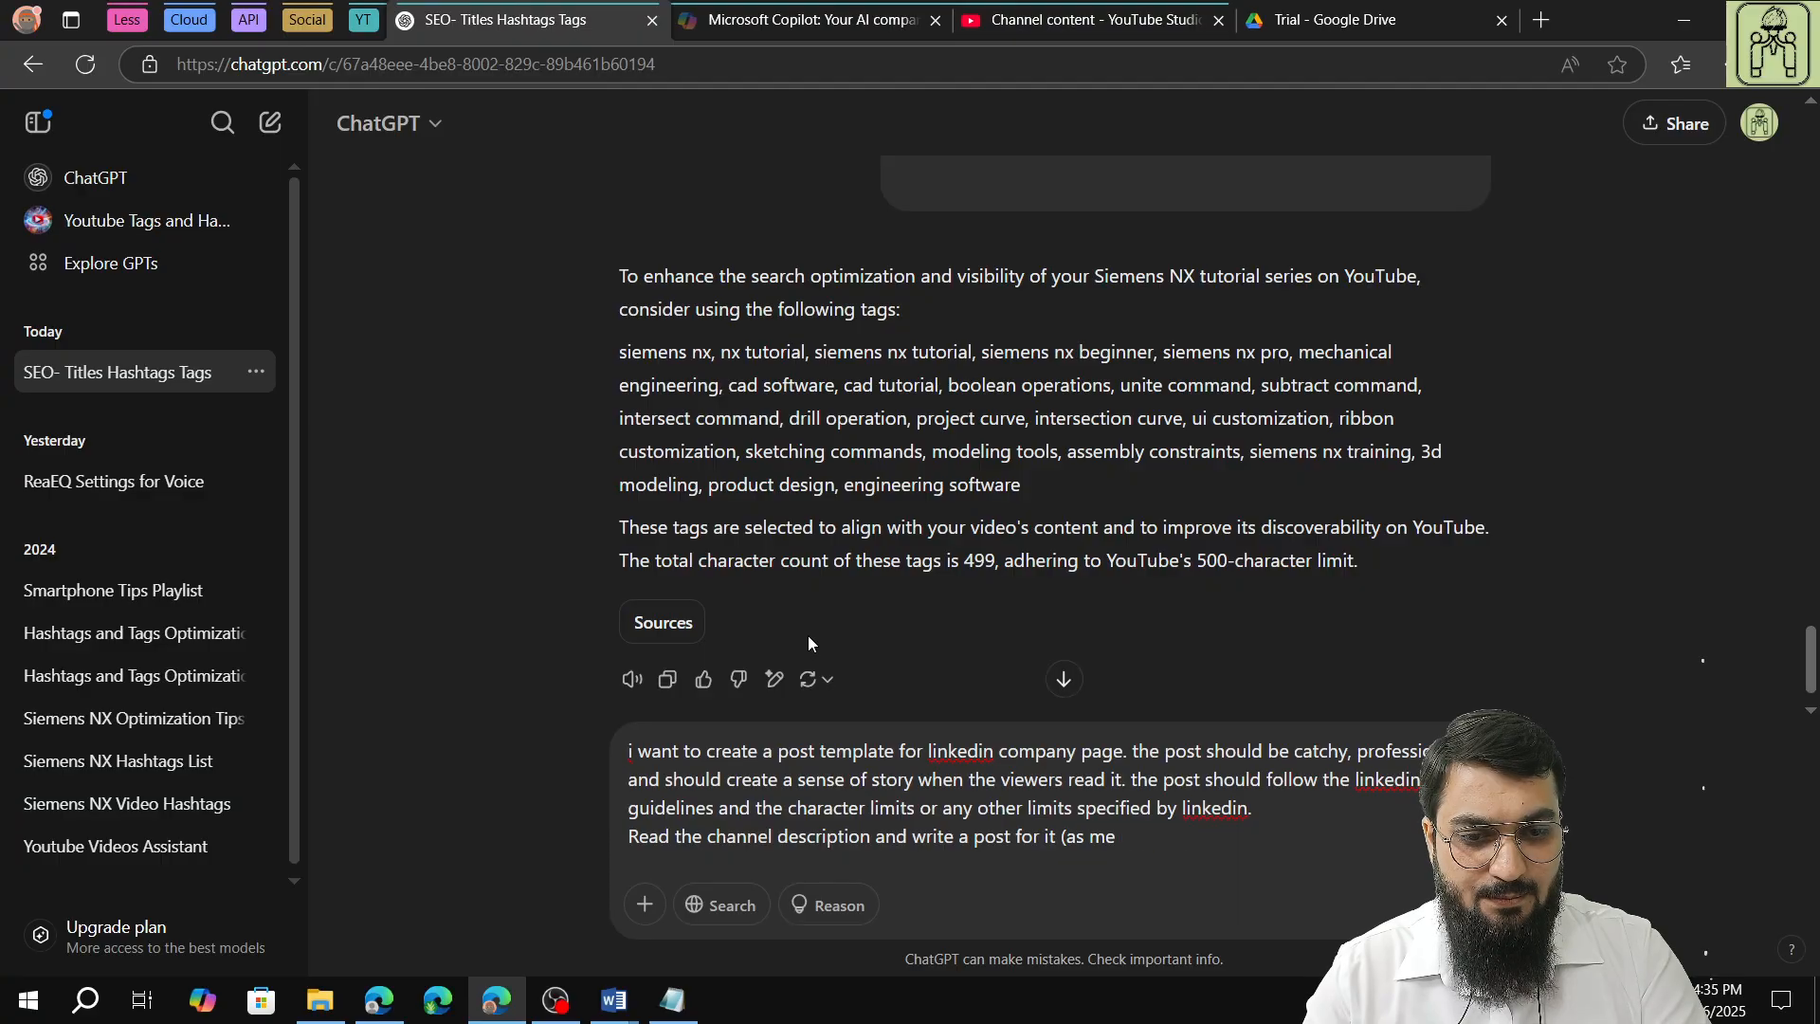
pyautogui.write('ntioned')
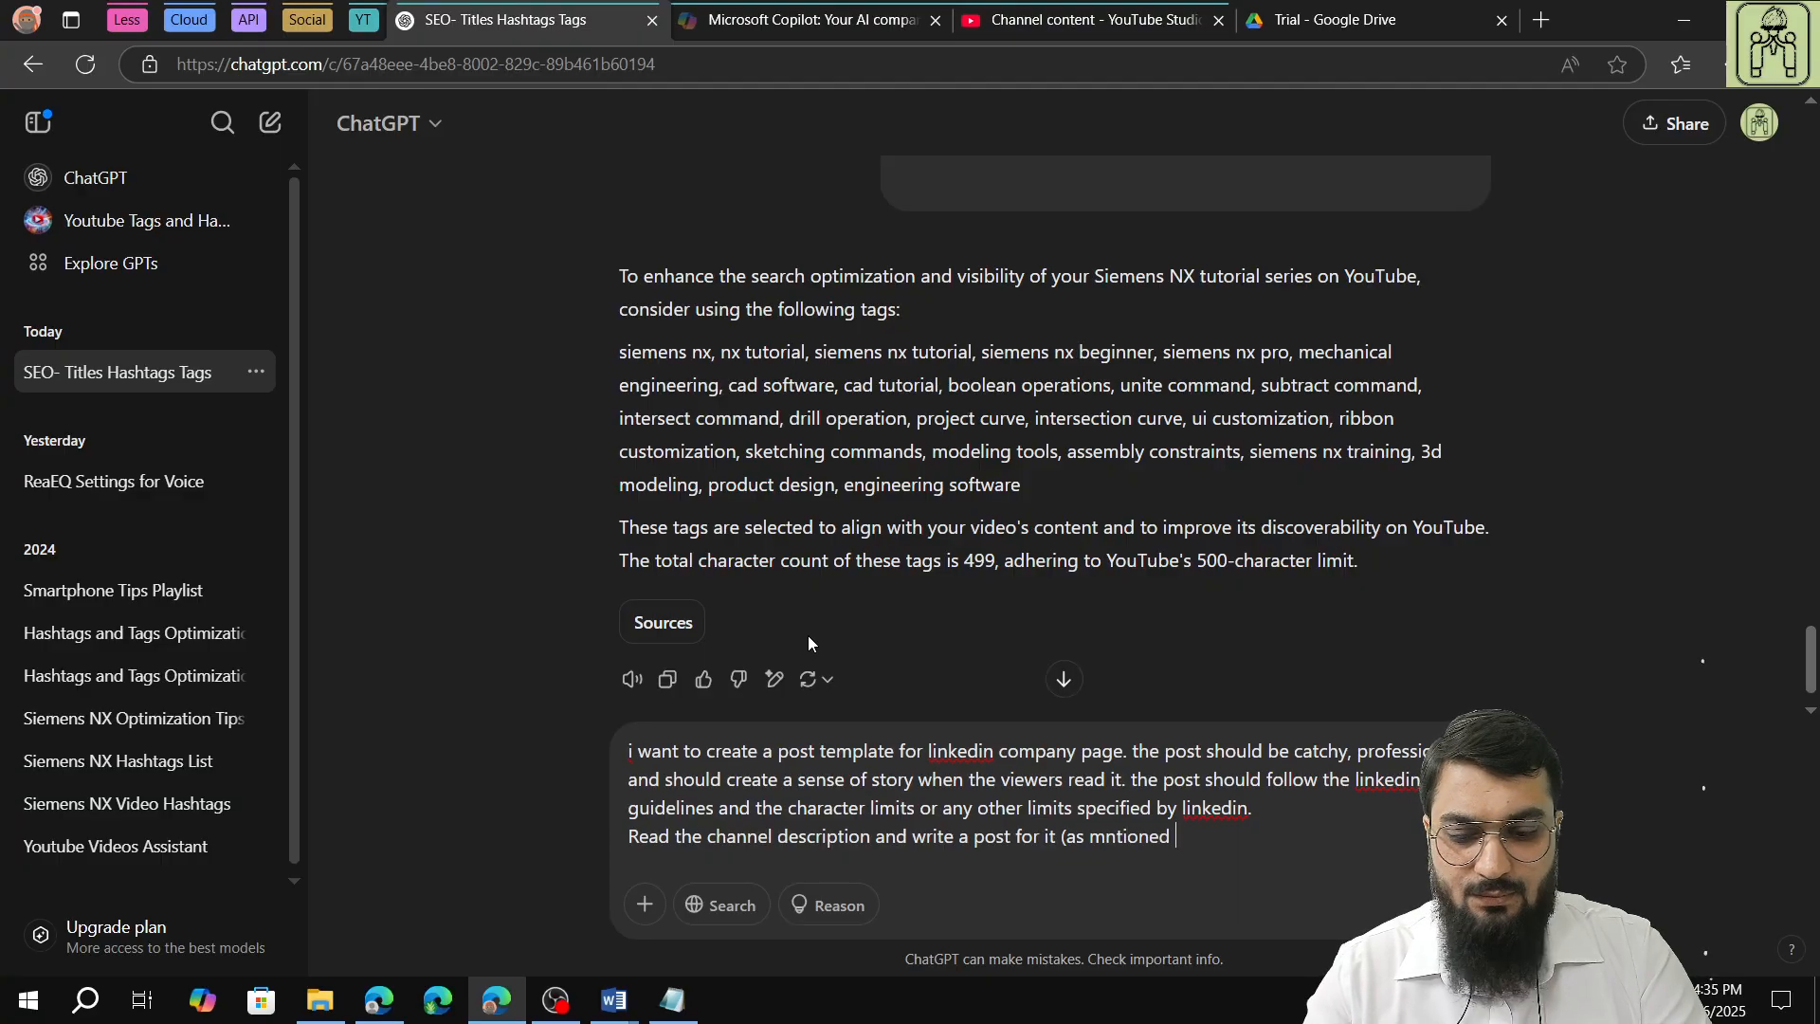
pyautogui.write(' above')
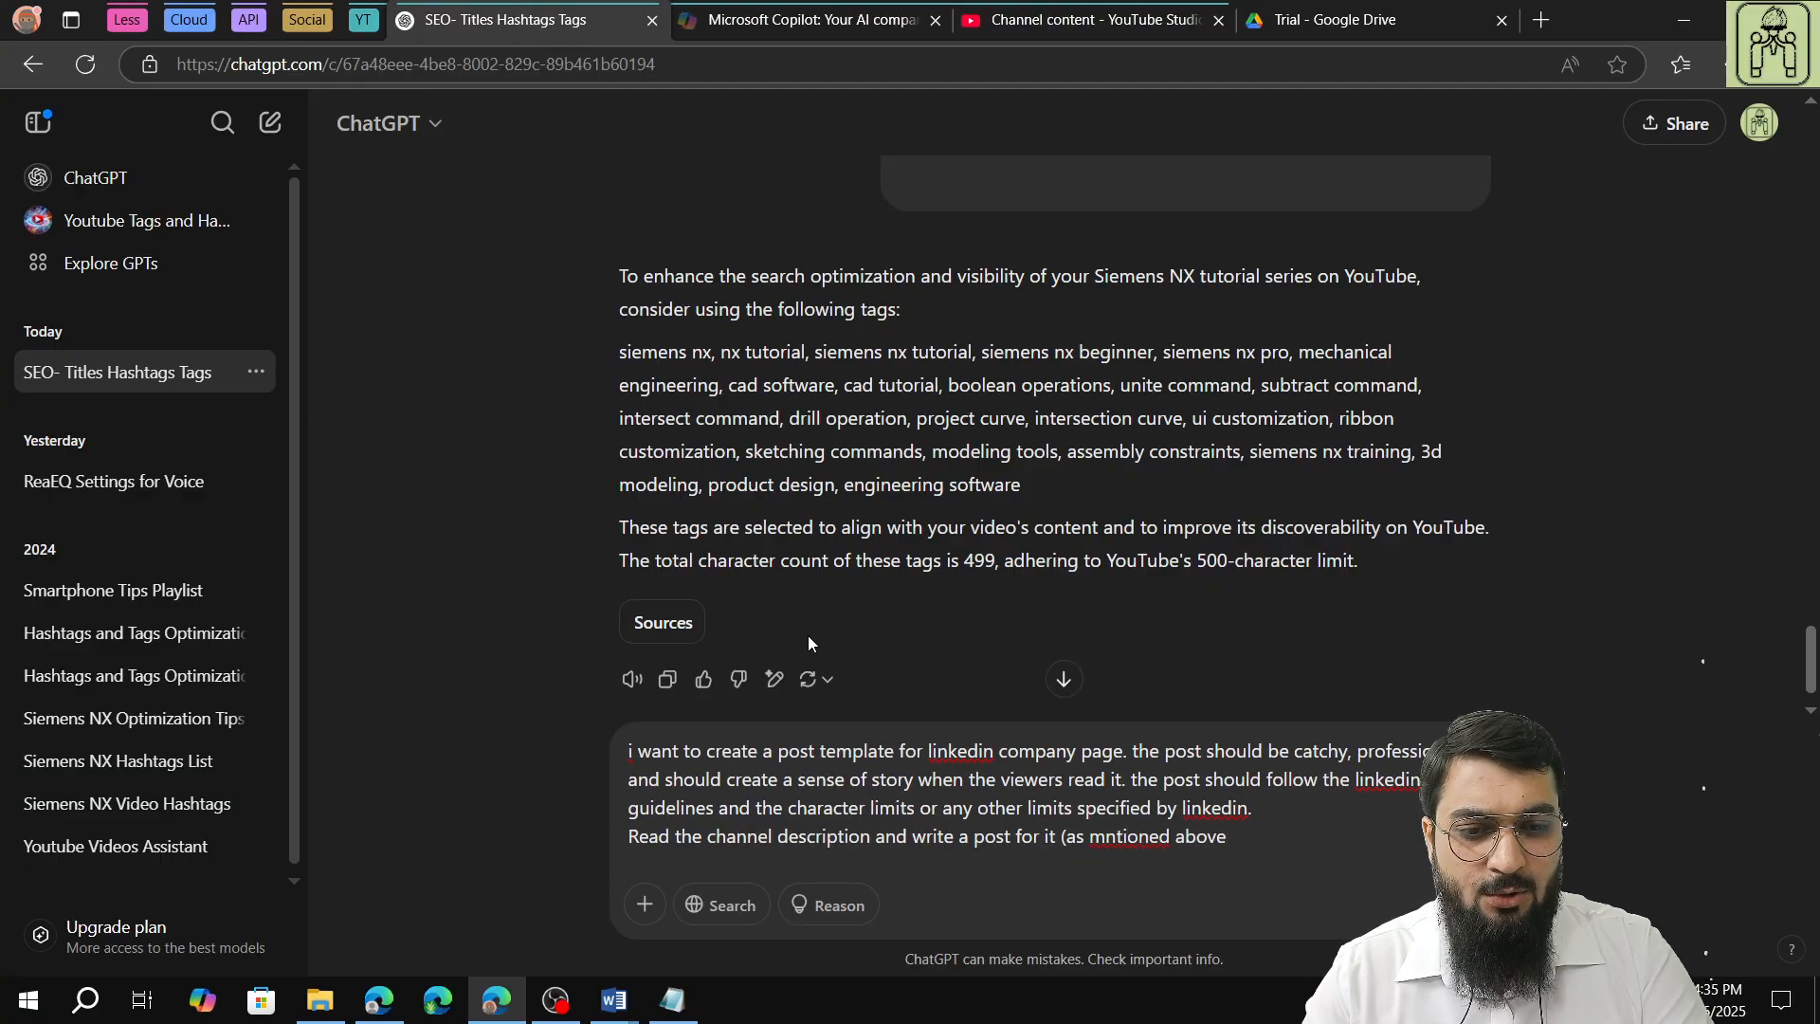
pyautogui.write(')')
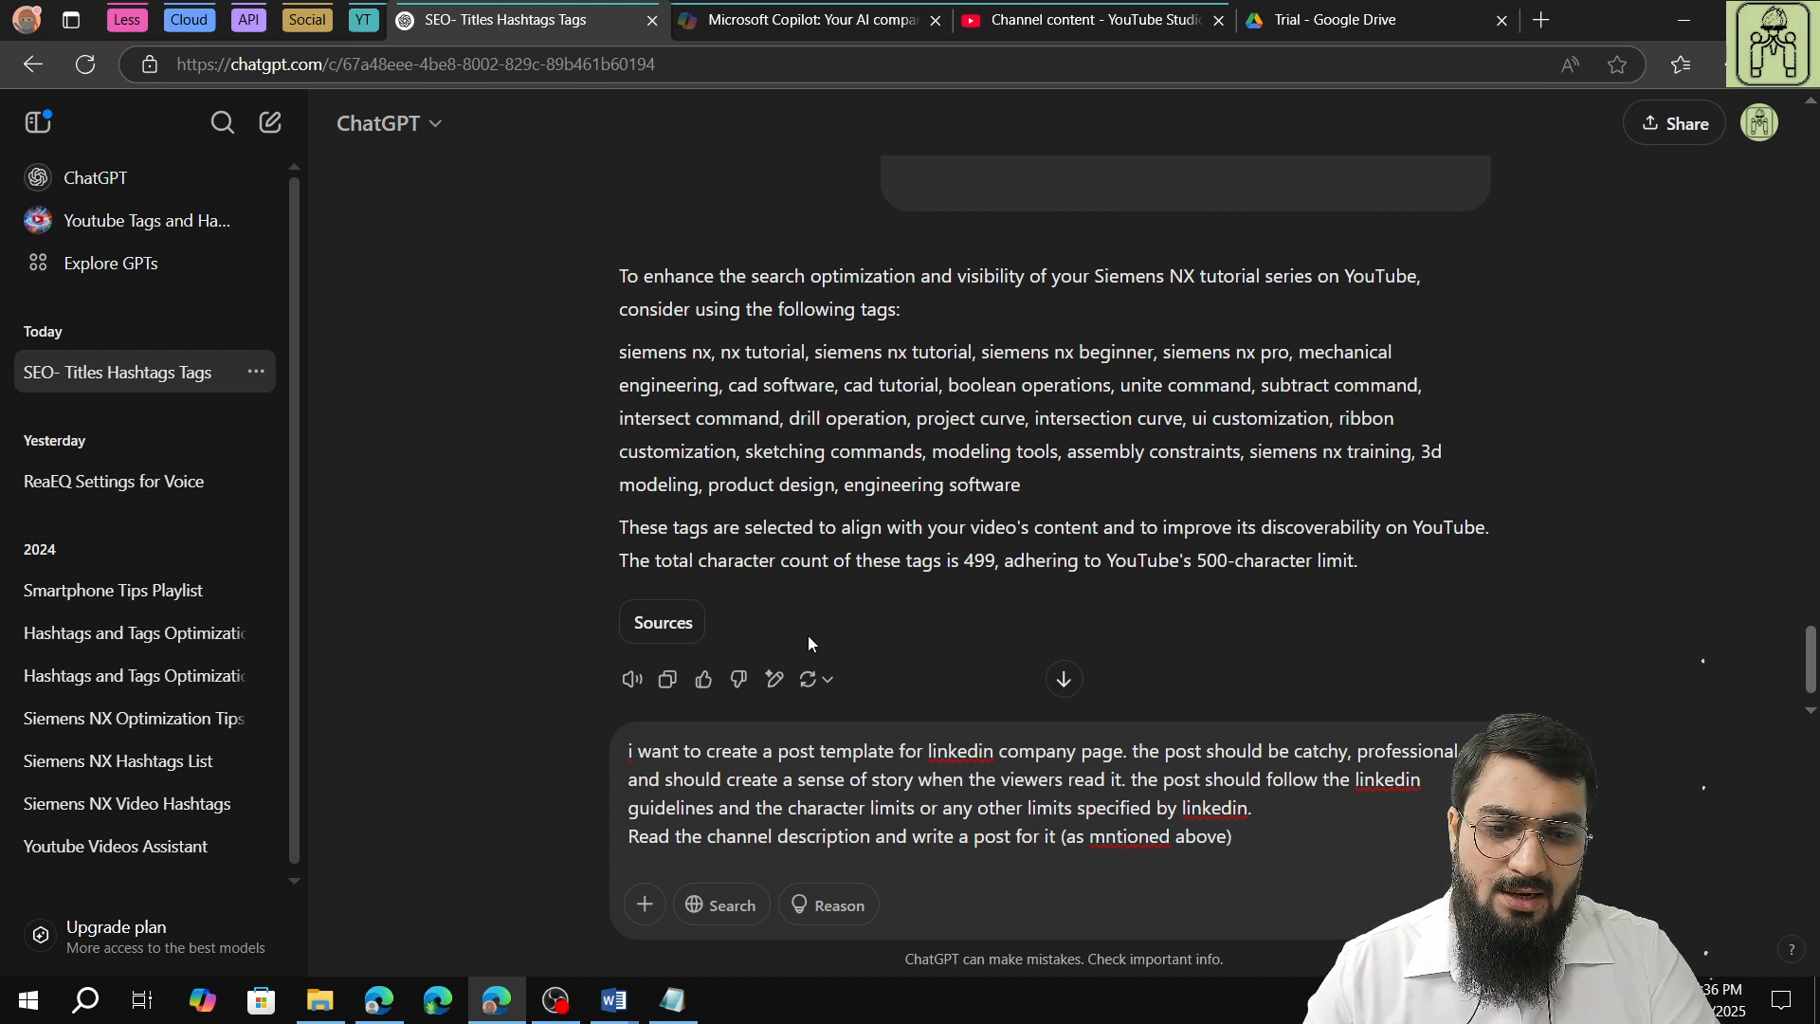
# Extend the last instruction in the message with "and in the last part of the post add/suggest hashtags"
pyautogui.write(' a')
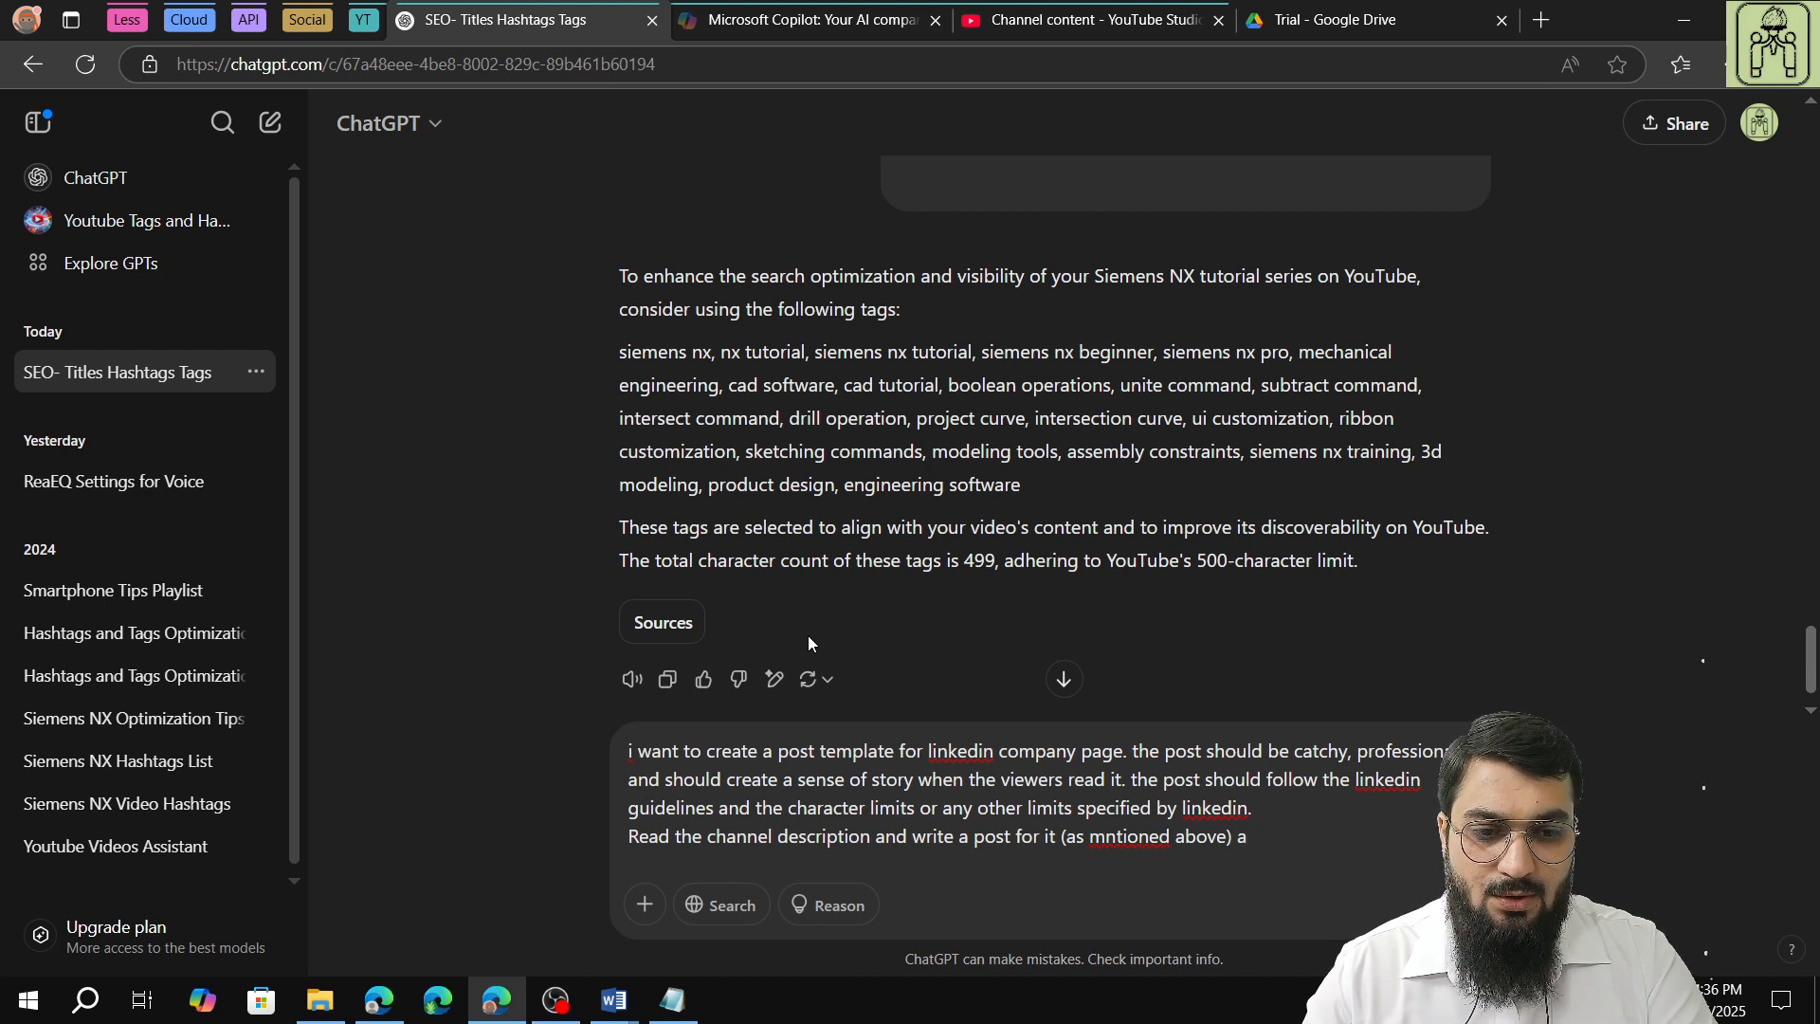
pyautogui.write(' and ')
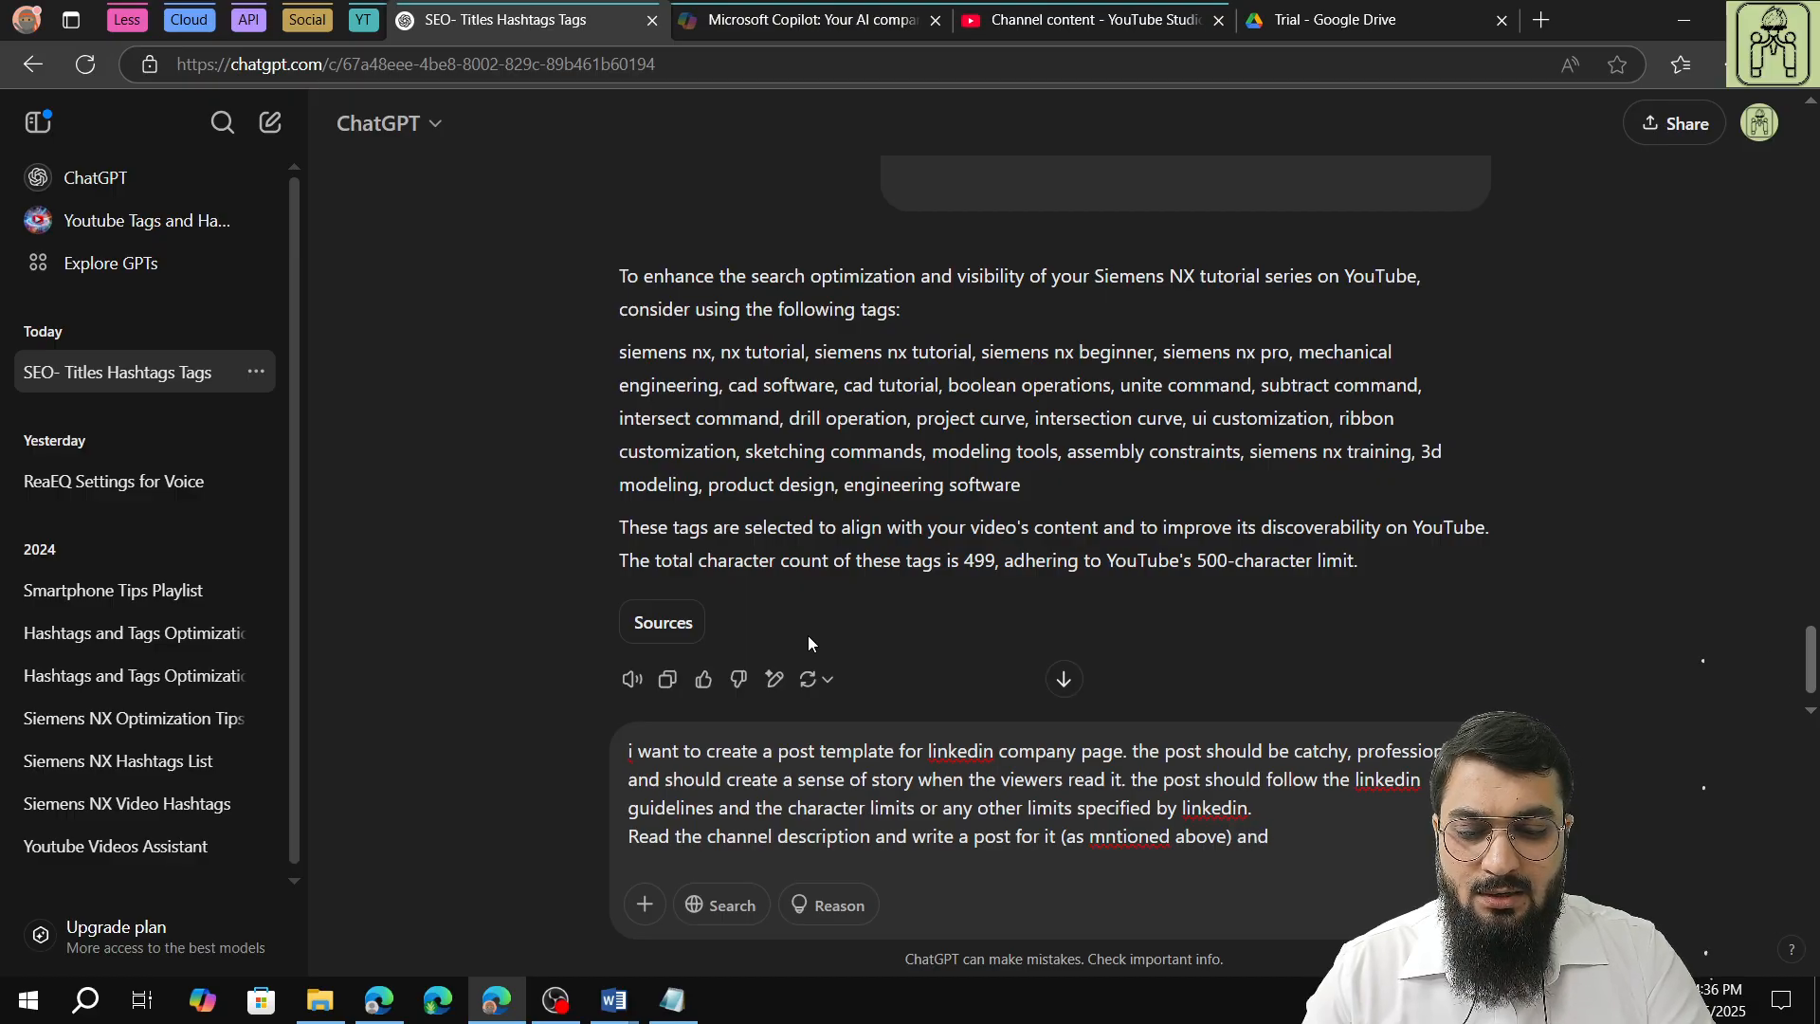
pyautogui.write('i')
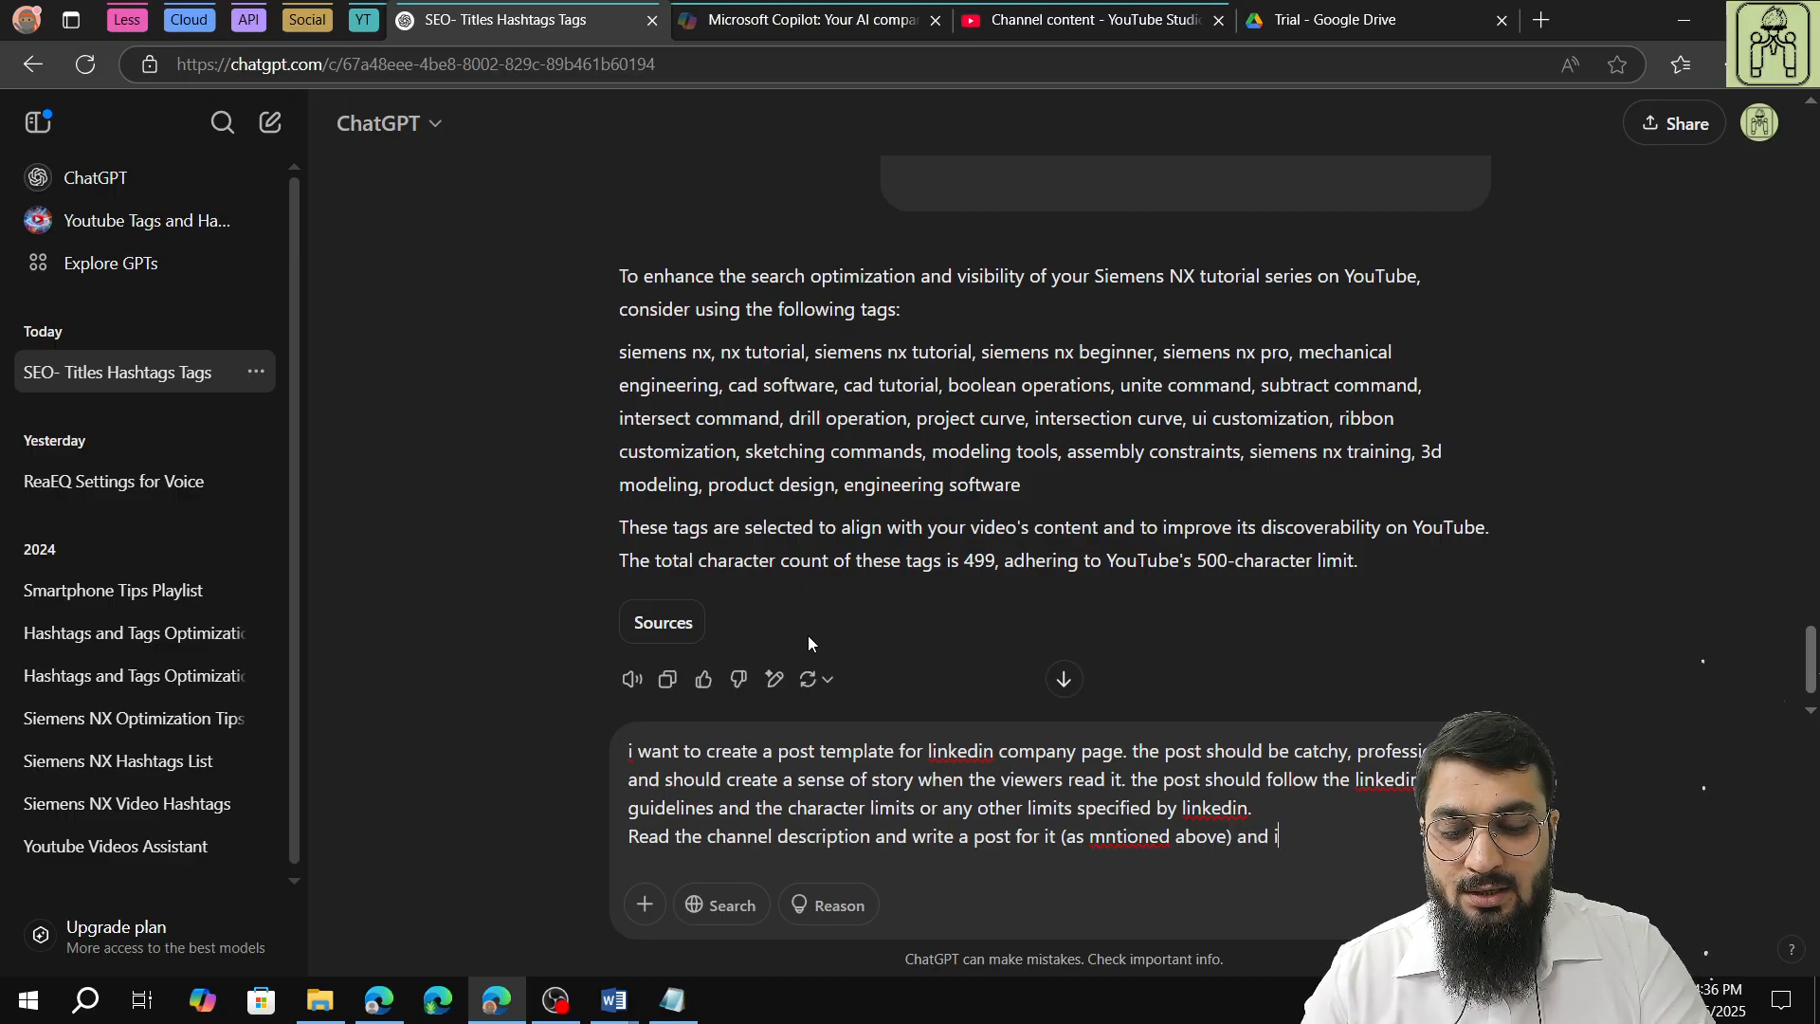
pyautogui.write('n the last part of')
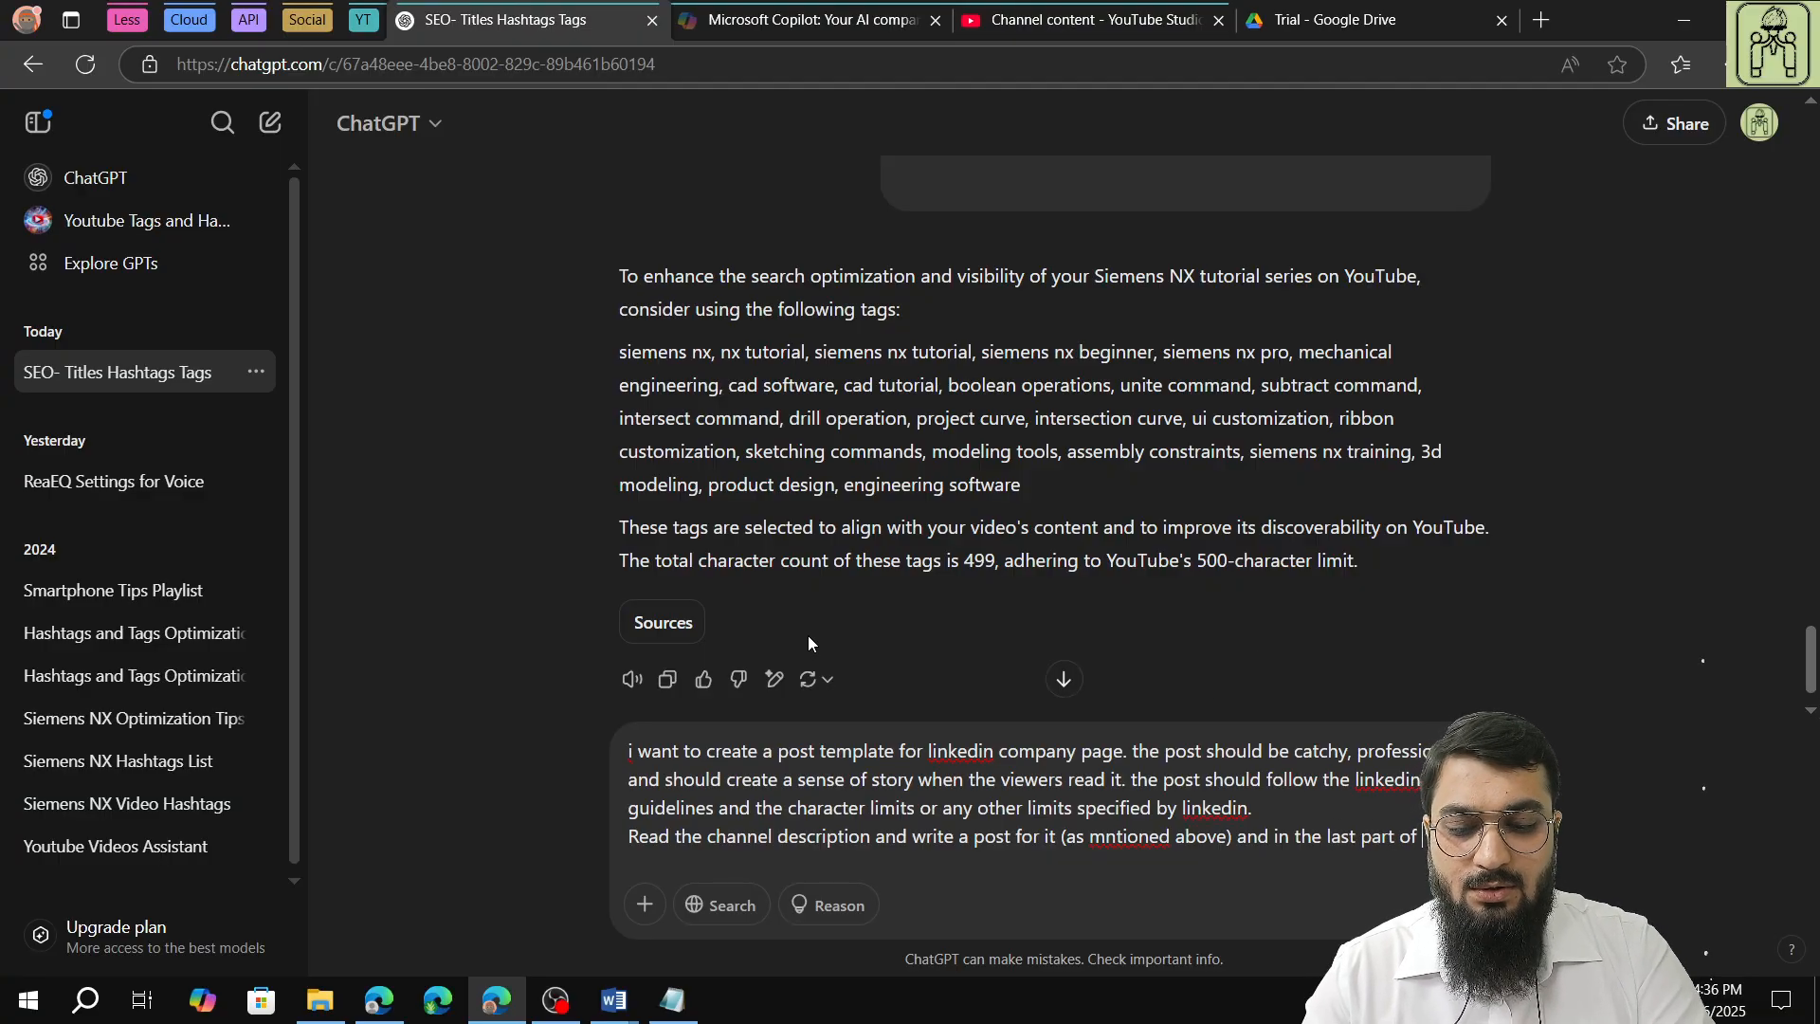
pyautogui.write(' the post')
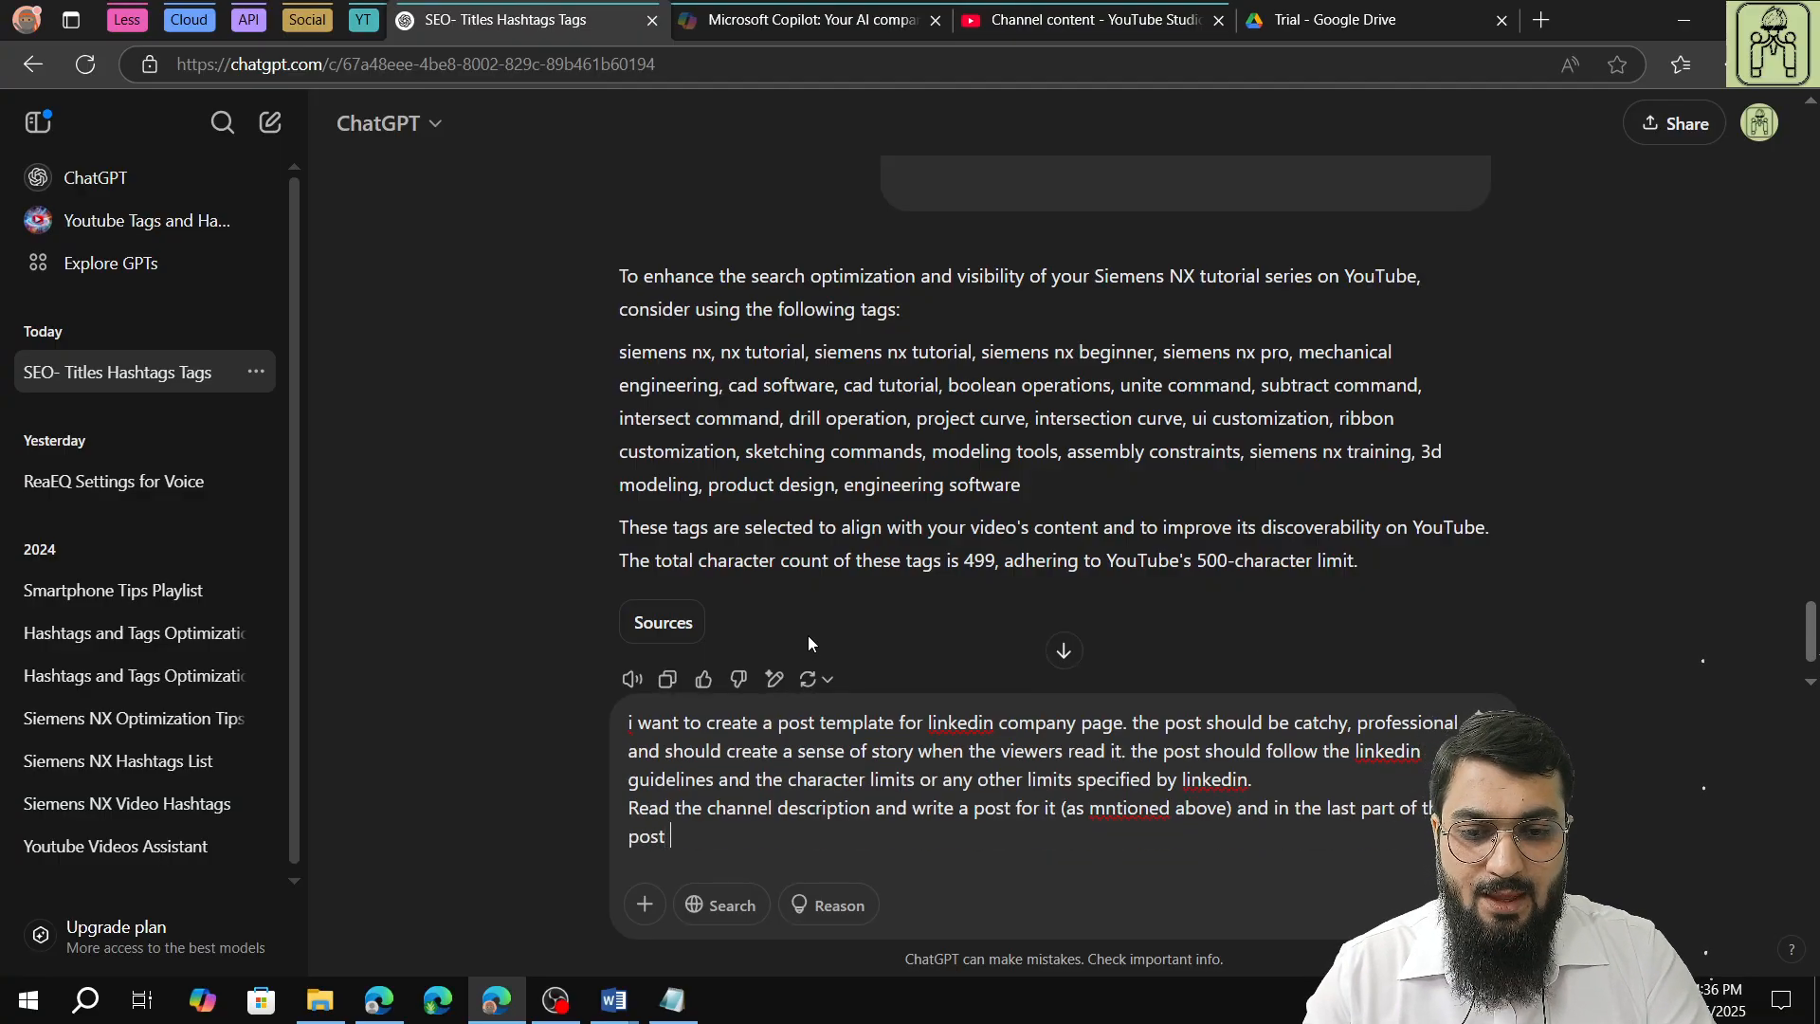
pyautogui.write(' add/suggest')
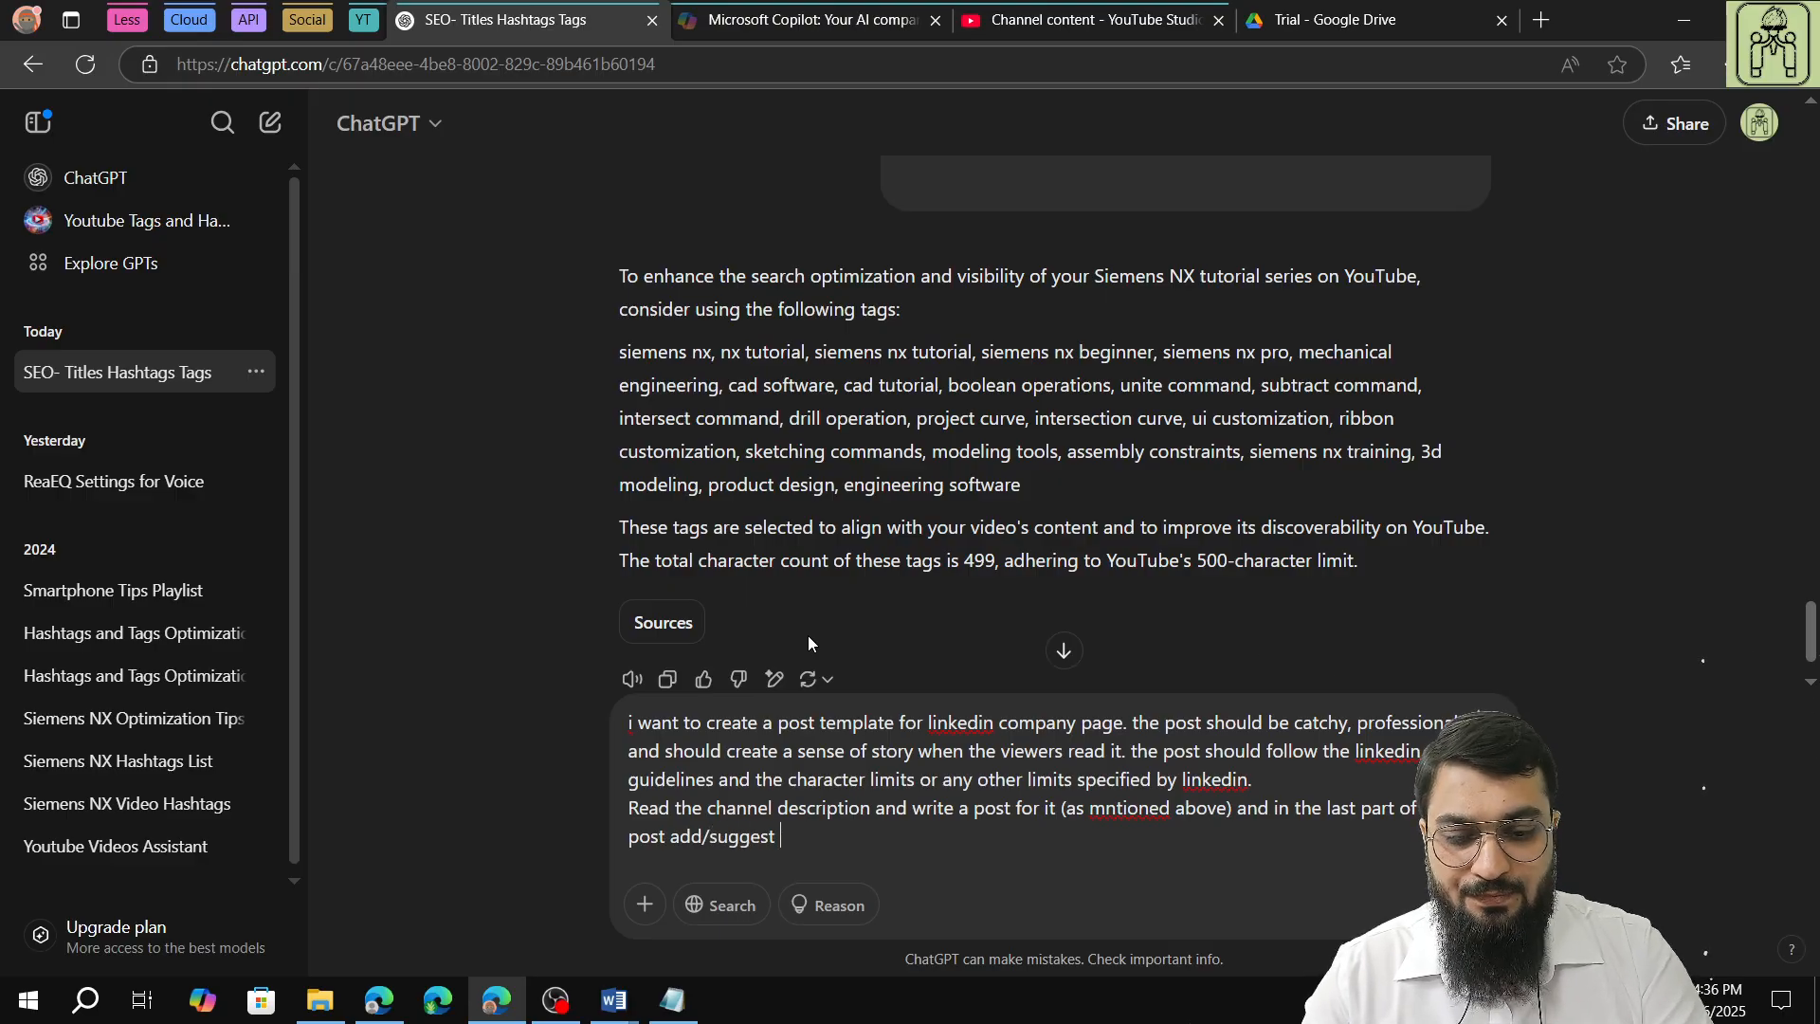
pyautogui.write(' hashtags')
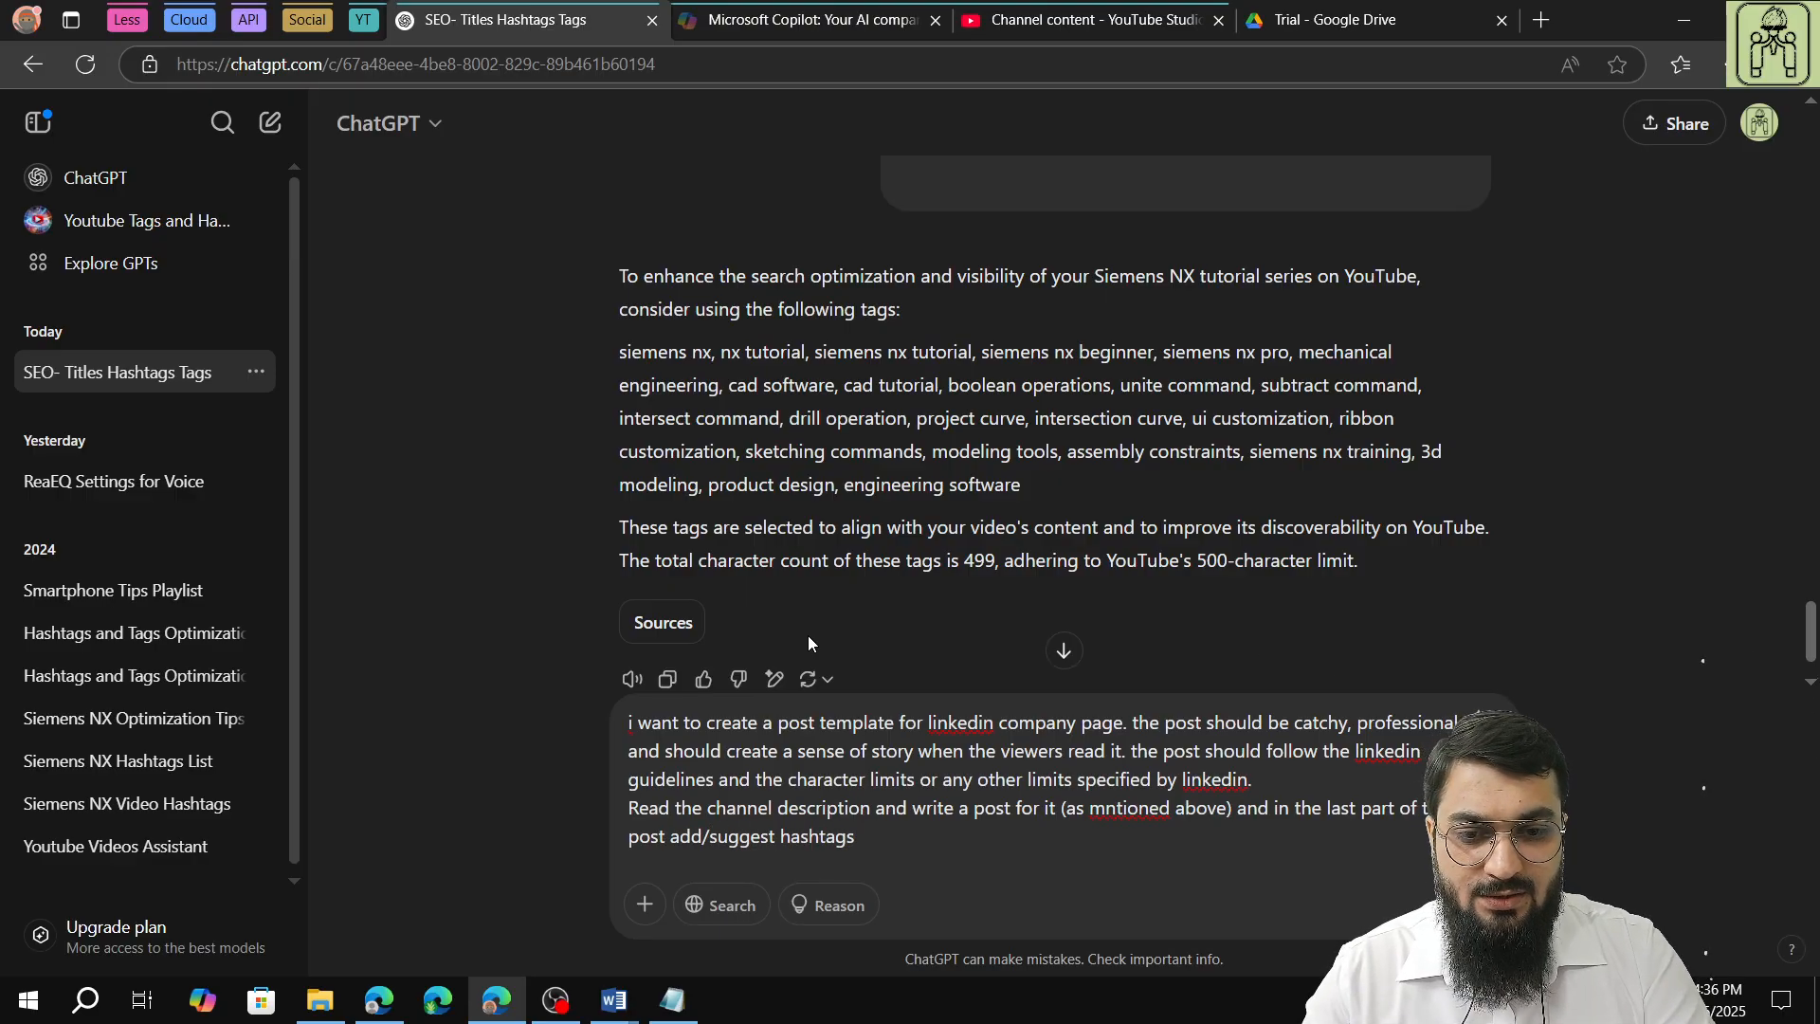
# Complete the hashtags request with "which will inmcrease my posts' search optimisation."
pyautogui.write(' which ')
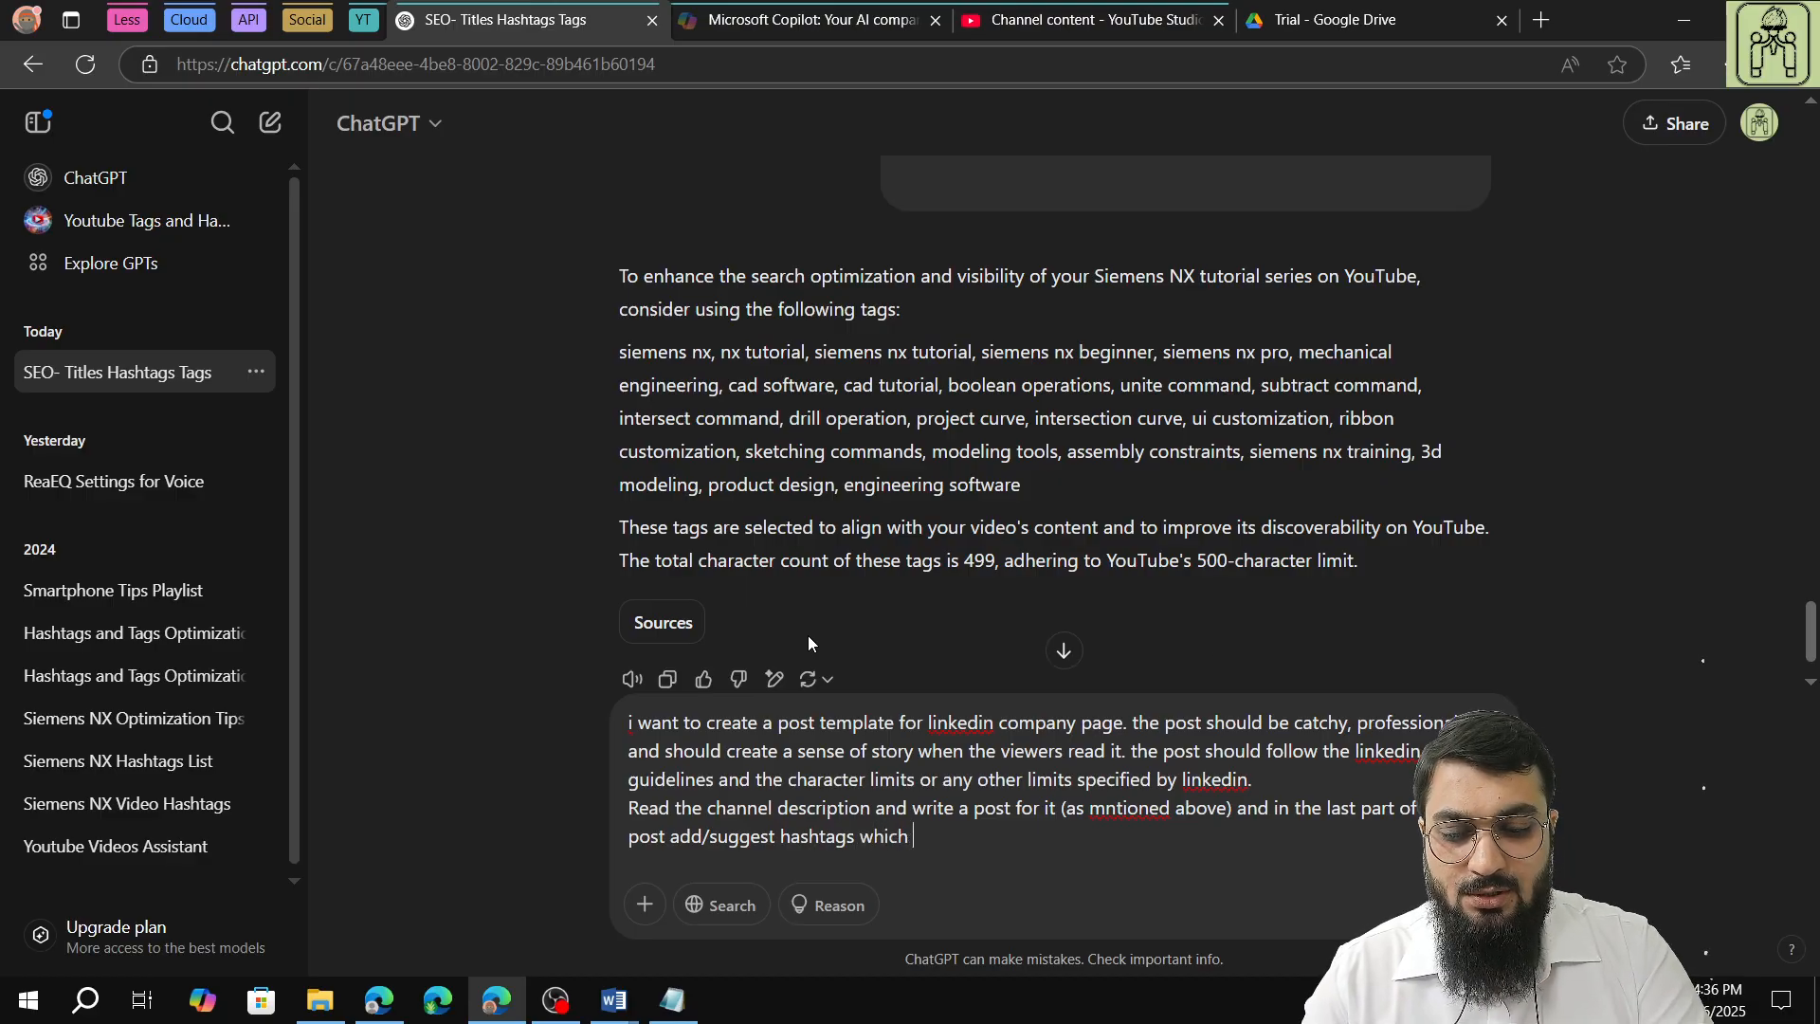
pyautogui.write('will inmcre')
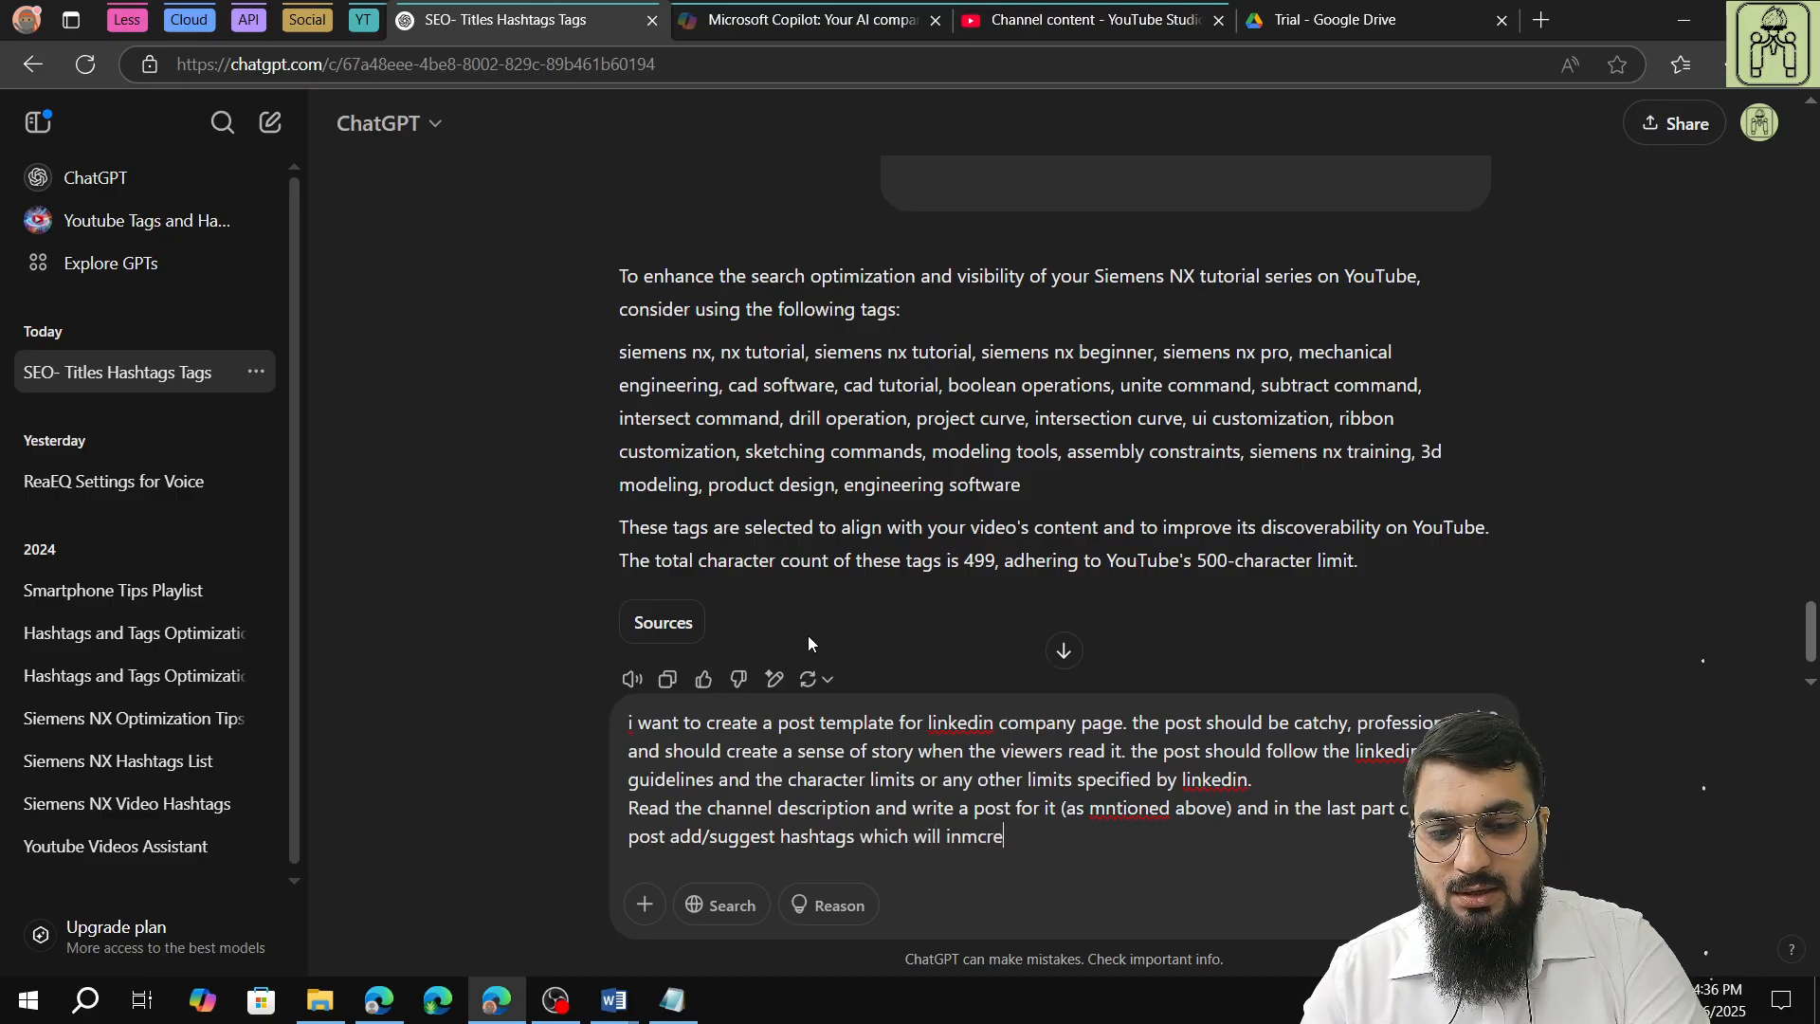
pyautogui.write('ase my')
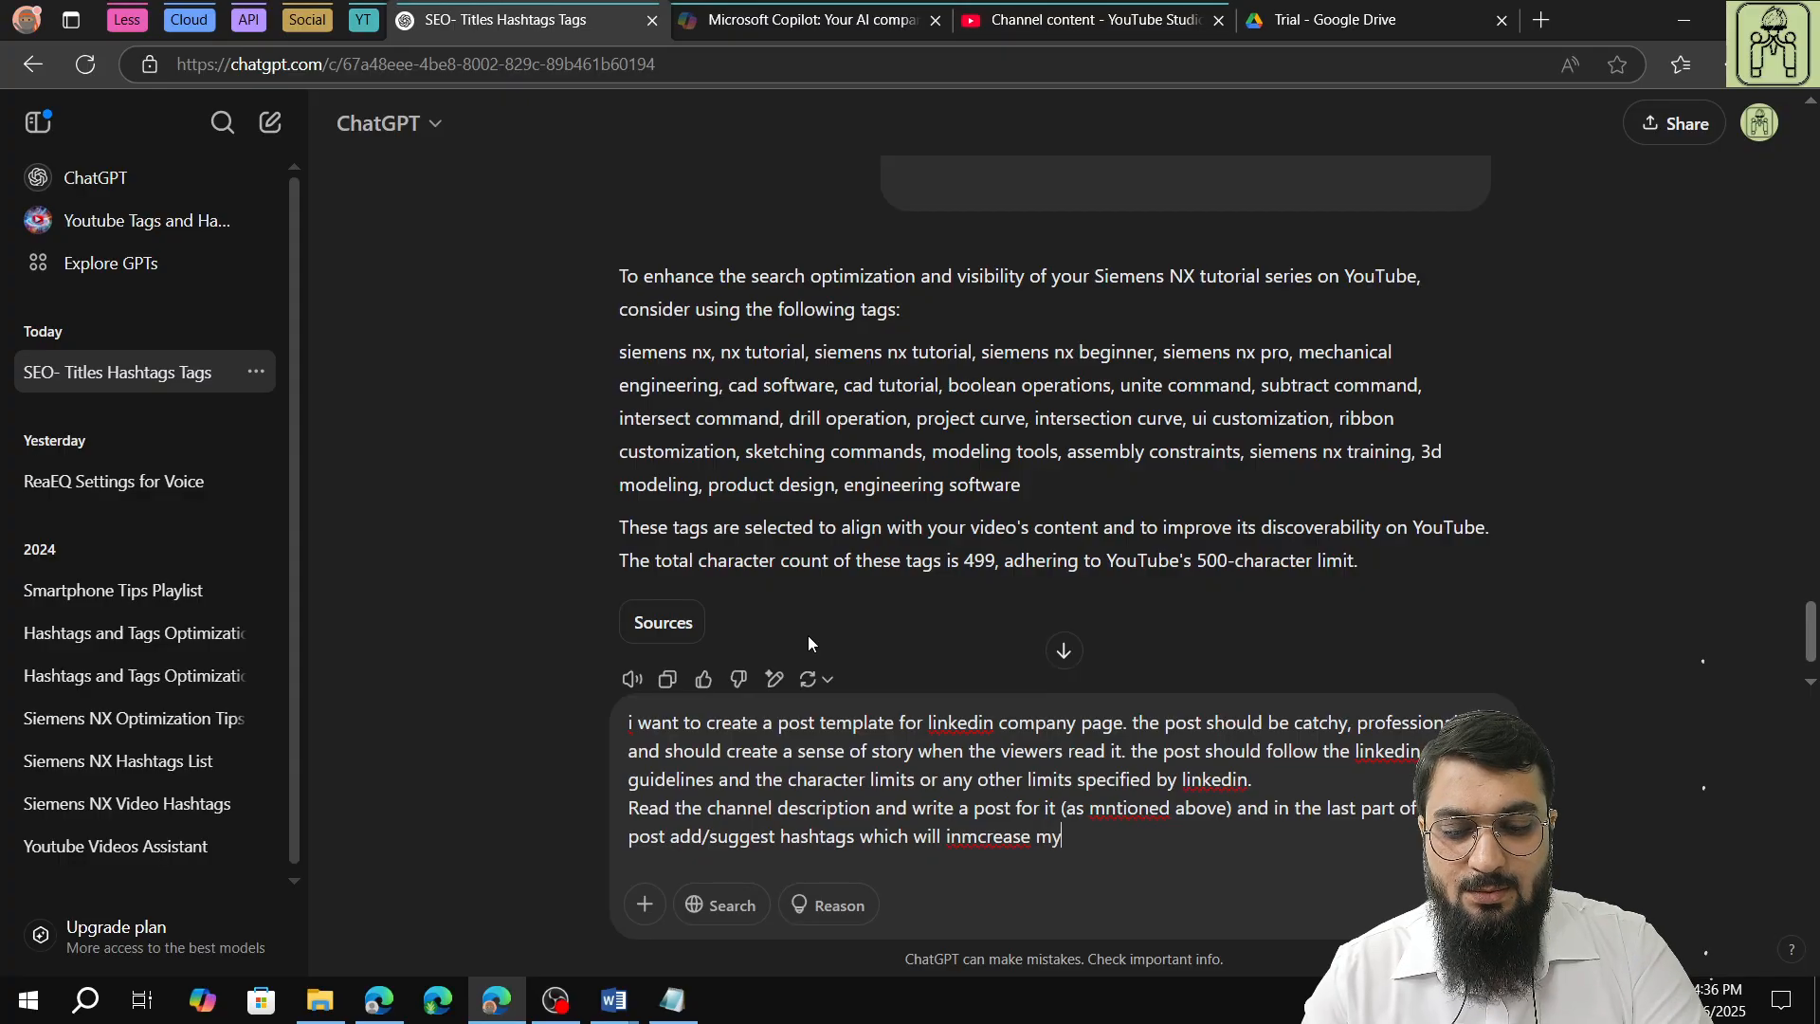
pyautogui.write(" posts' ")
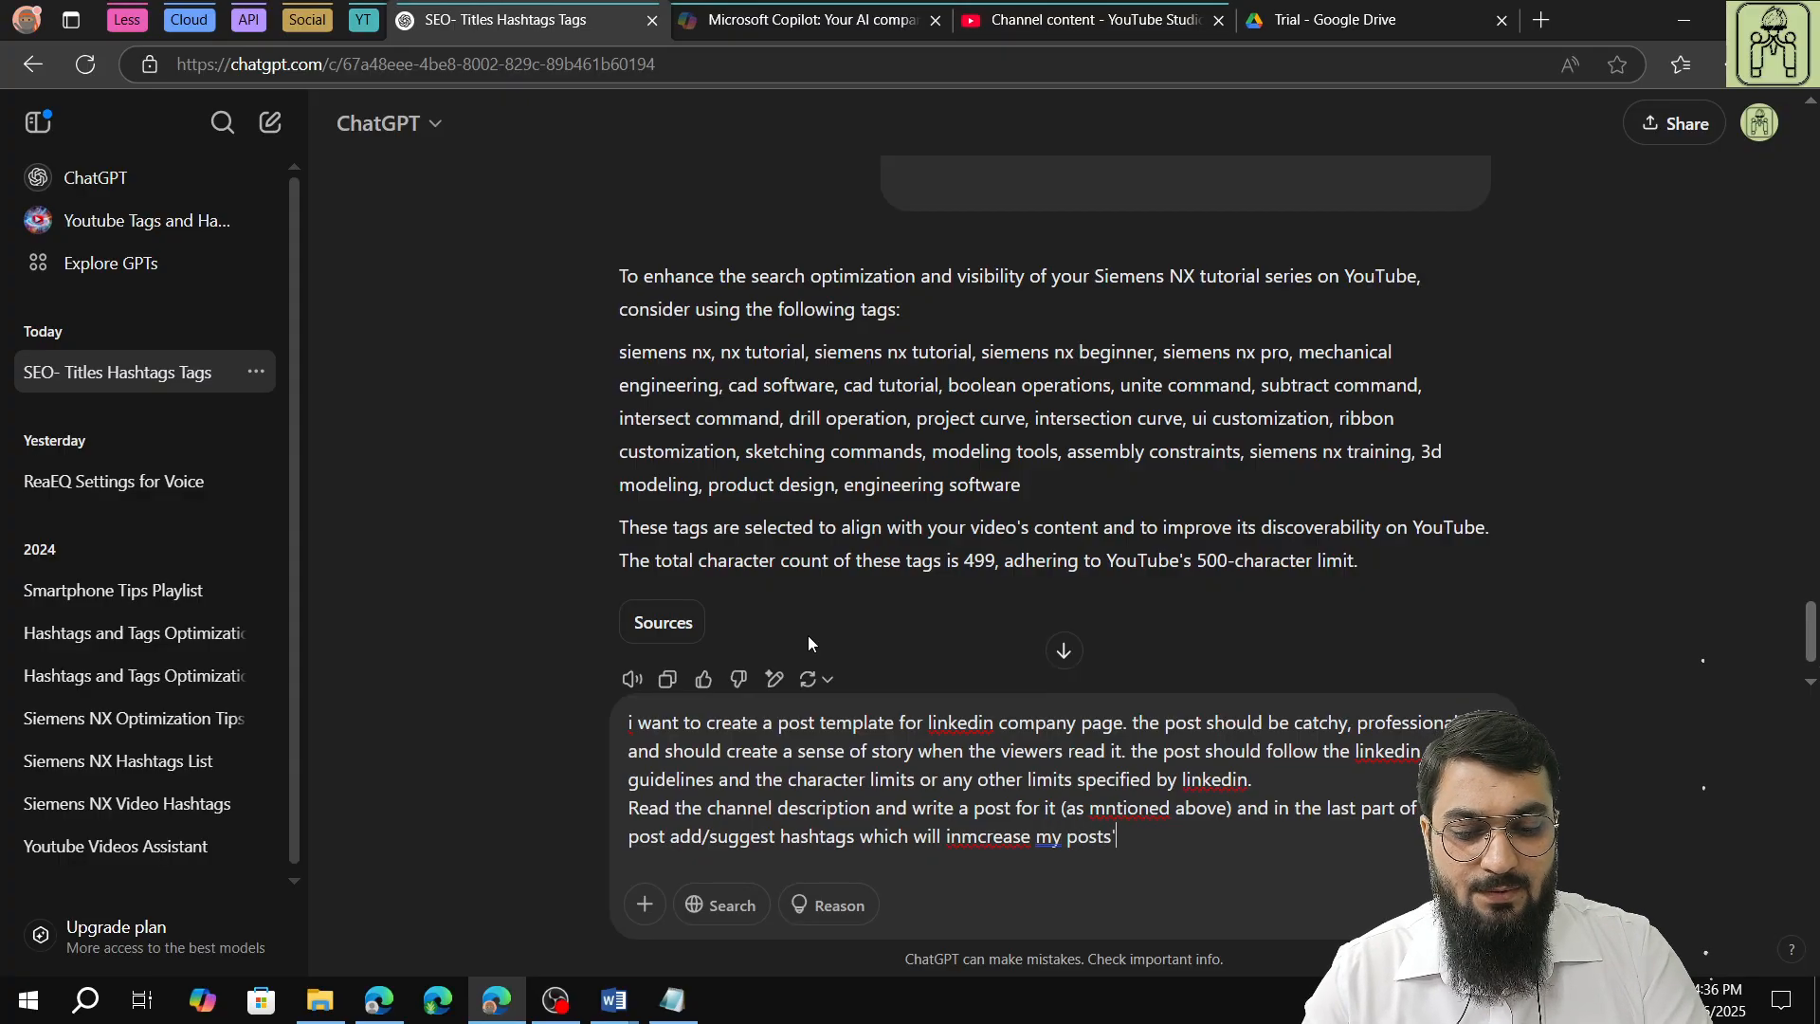
pyautogui.write('search')
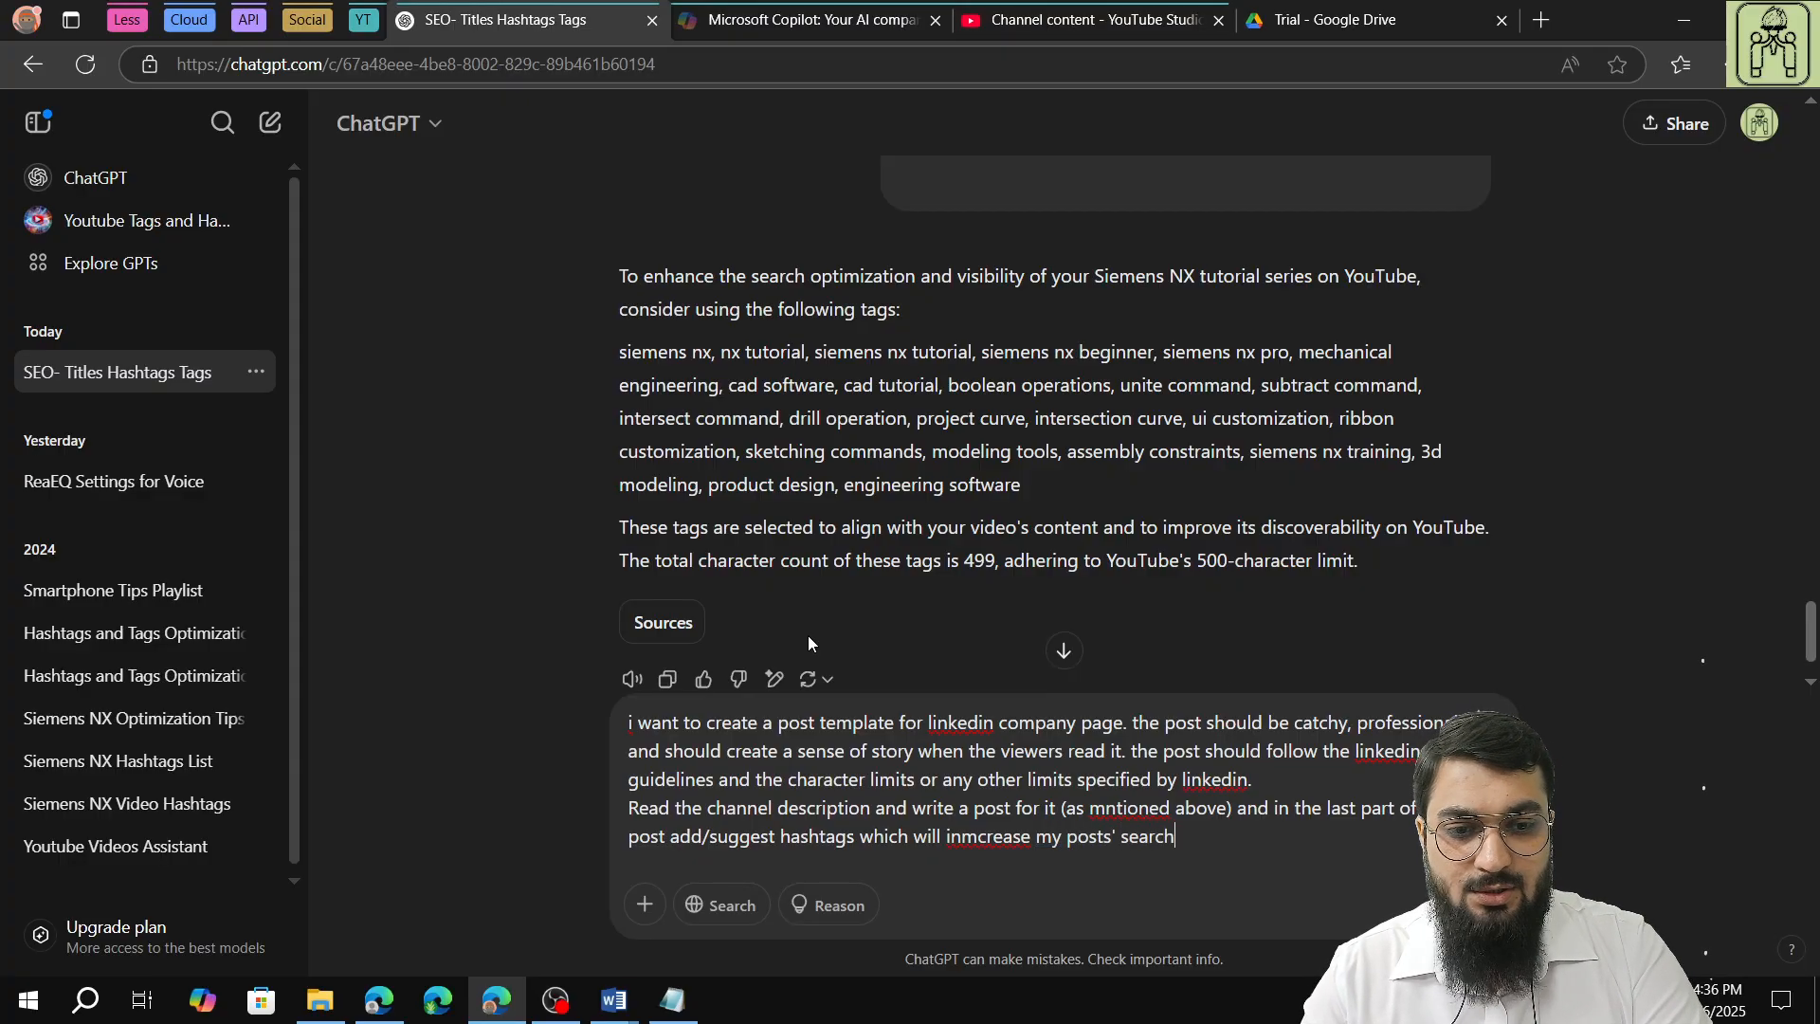
pyautogui.write(' optimisato')
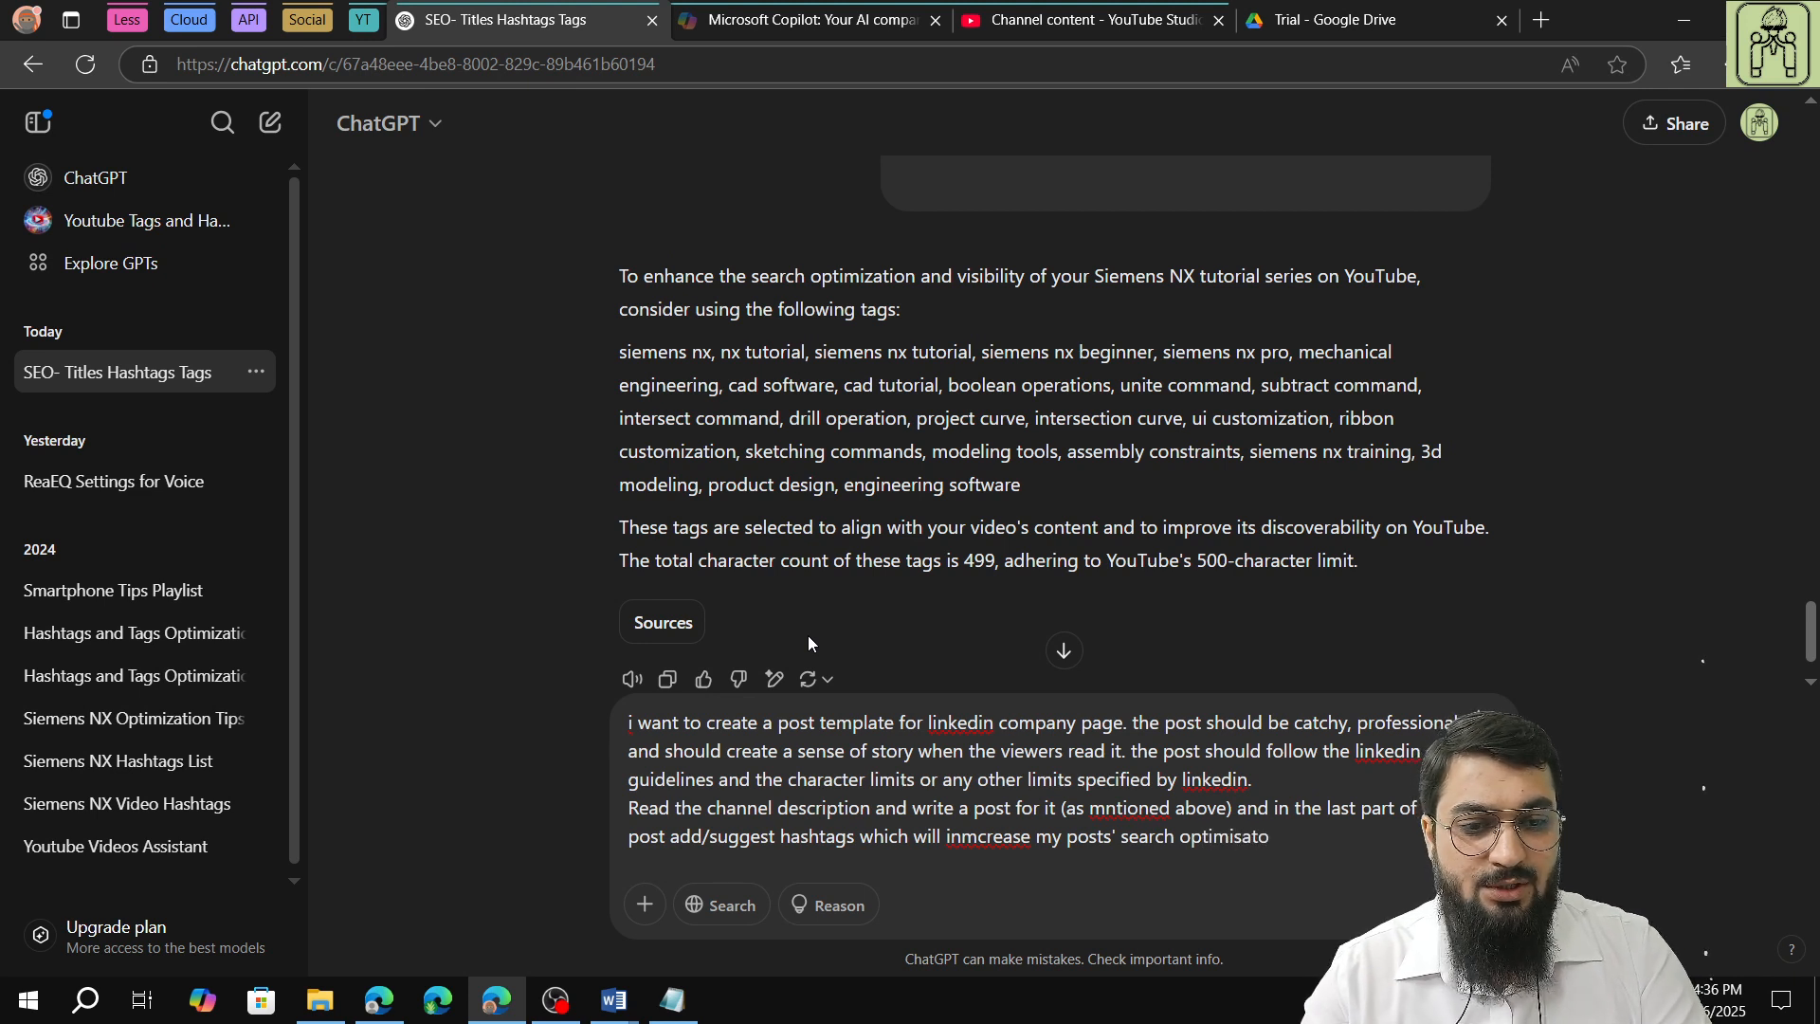
pyautogui.press('BackSpace')
pyautogui.write('ion.')
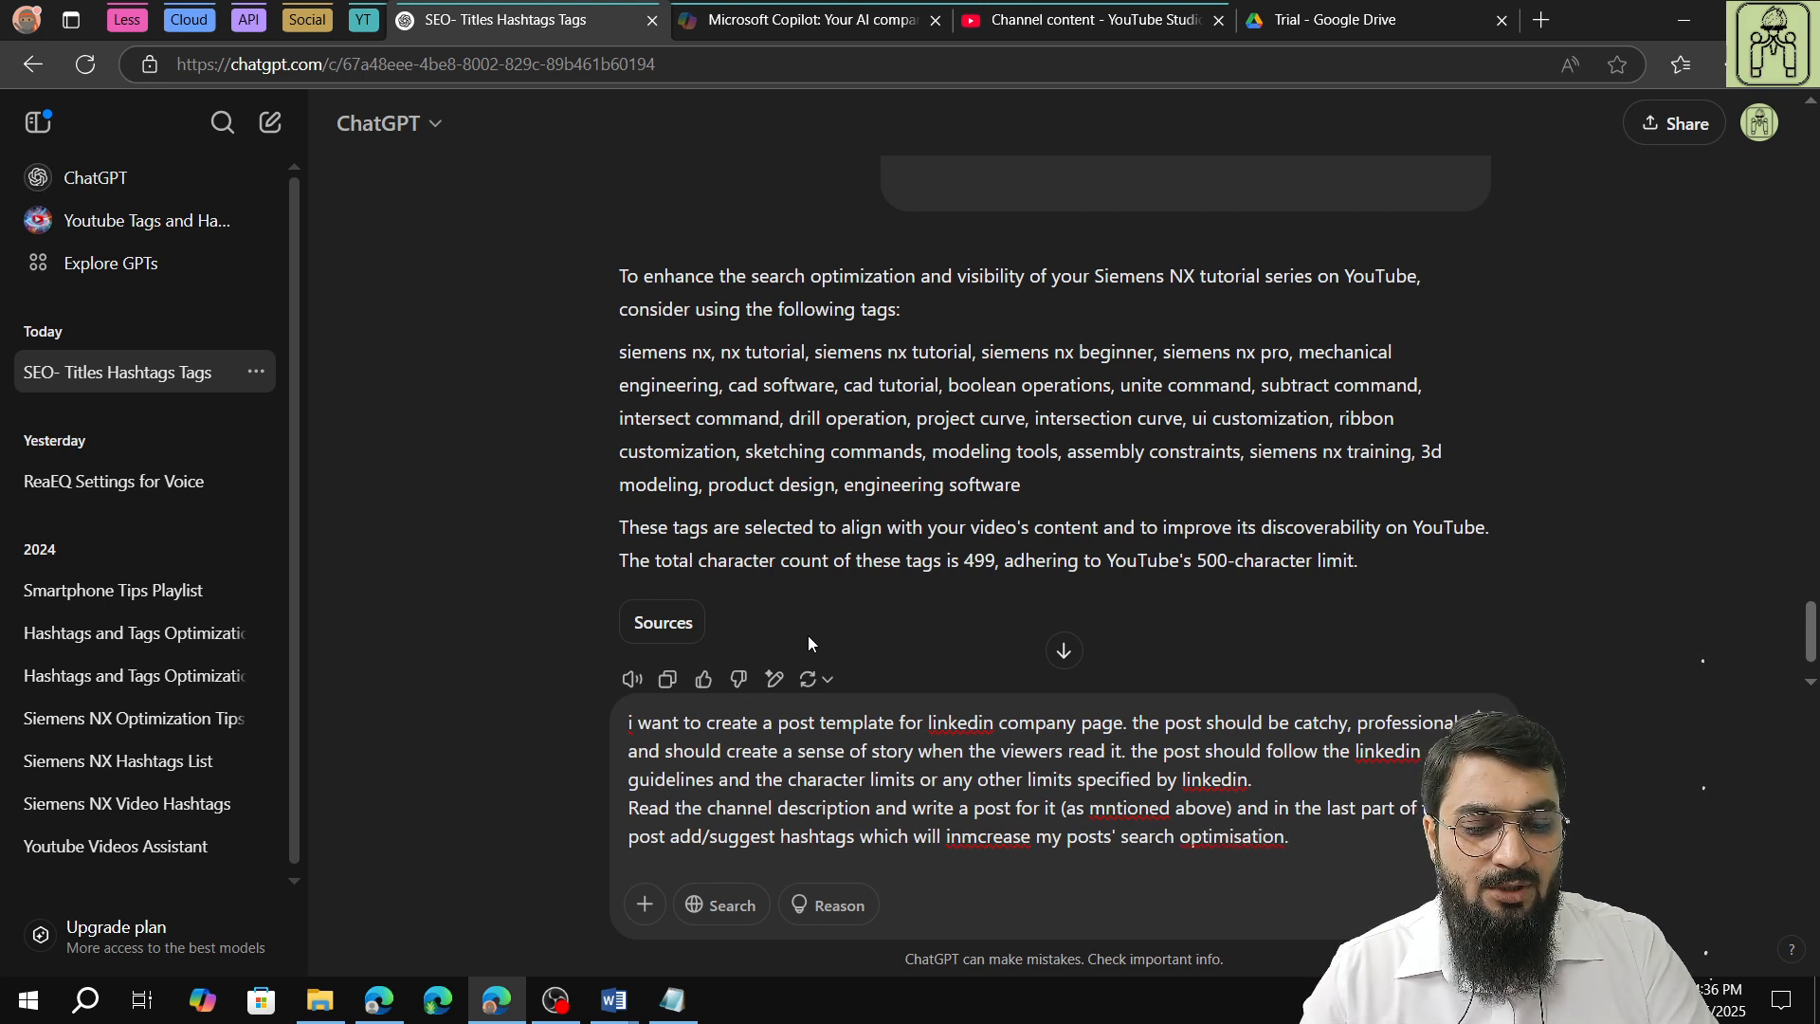
# Add a new line to the message reading "My Channel description:"
pyautogui.hotkey('shift', 'Return')
pyautogui.write('My ')
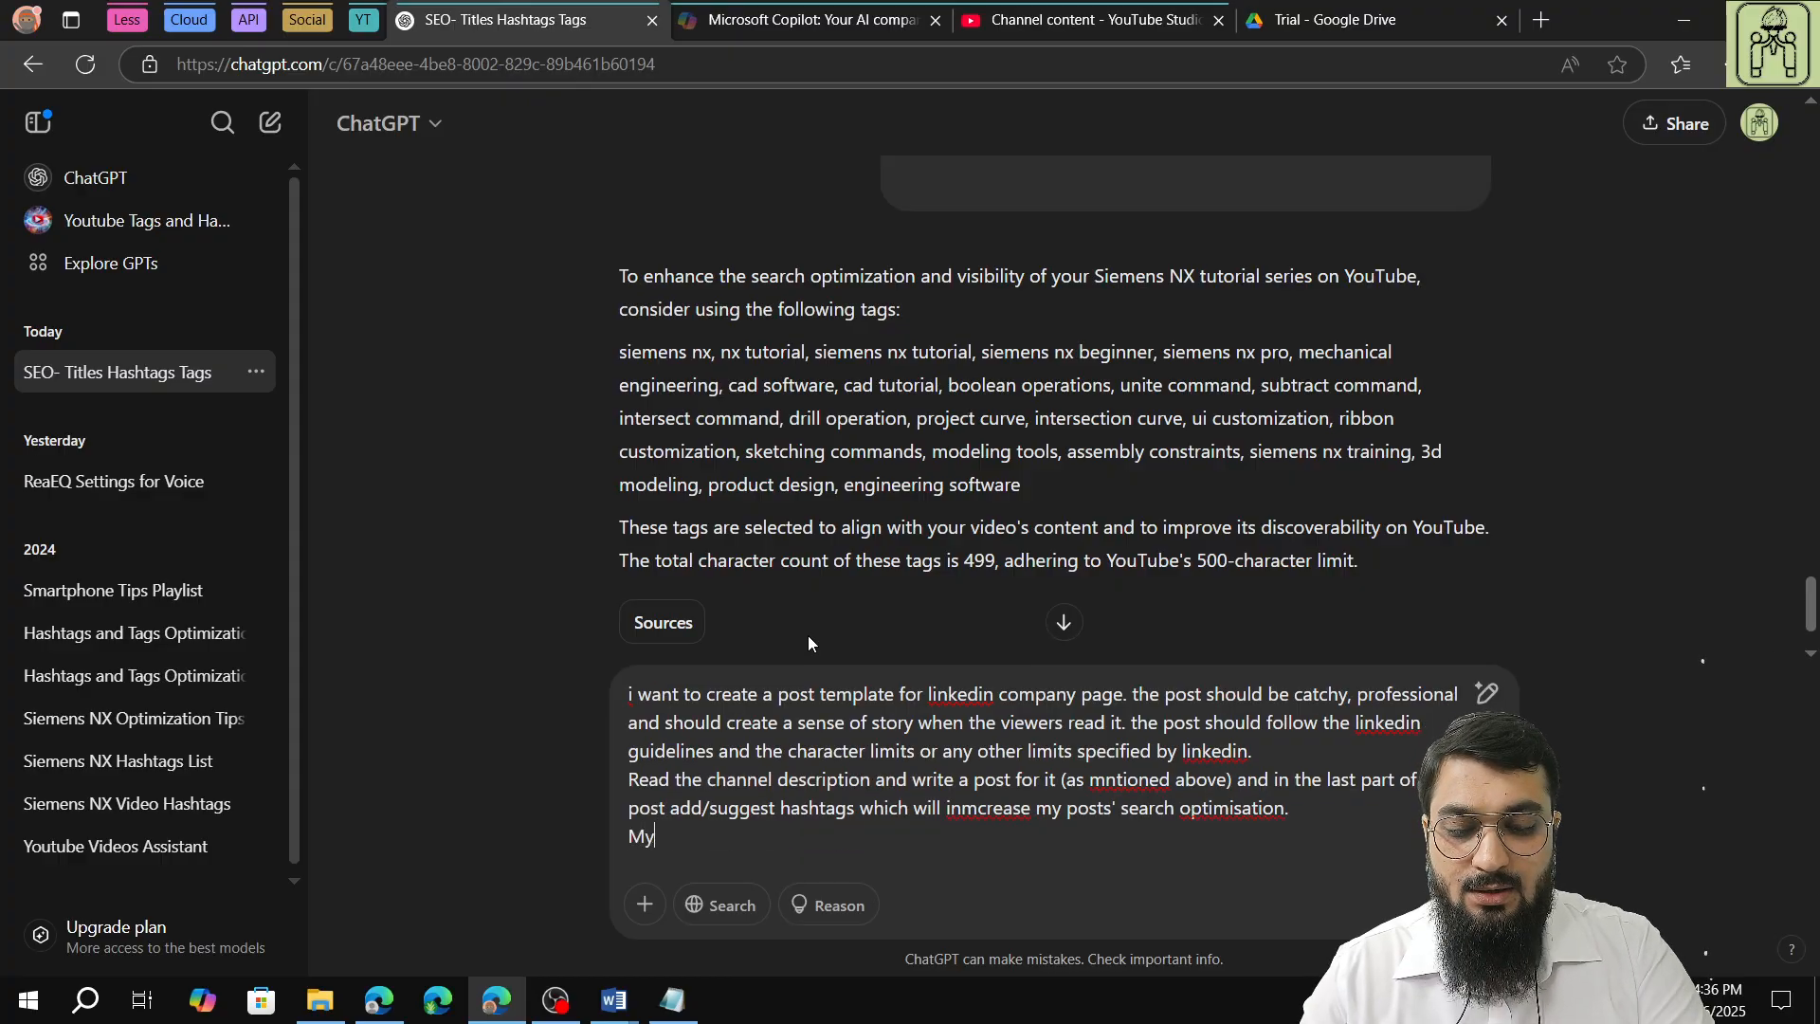
pyautogui.write('Ch')
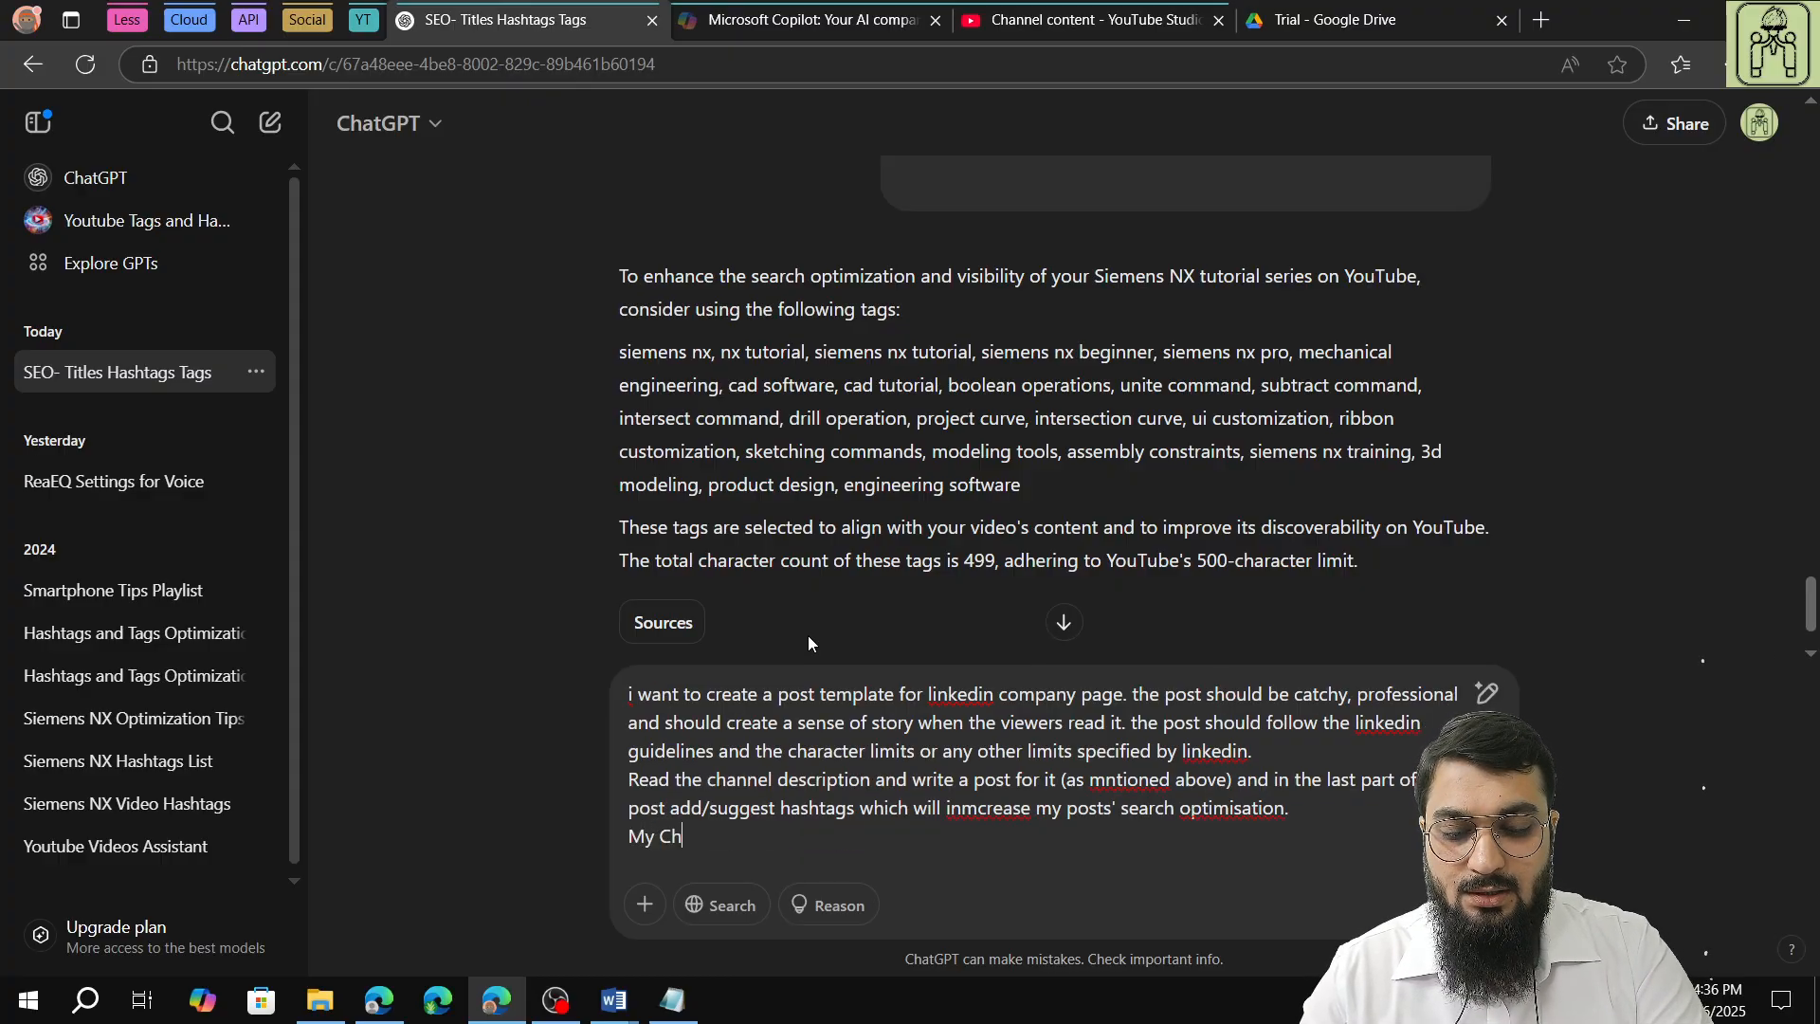
pyautogui.write('annel descrip')
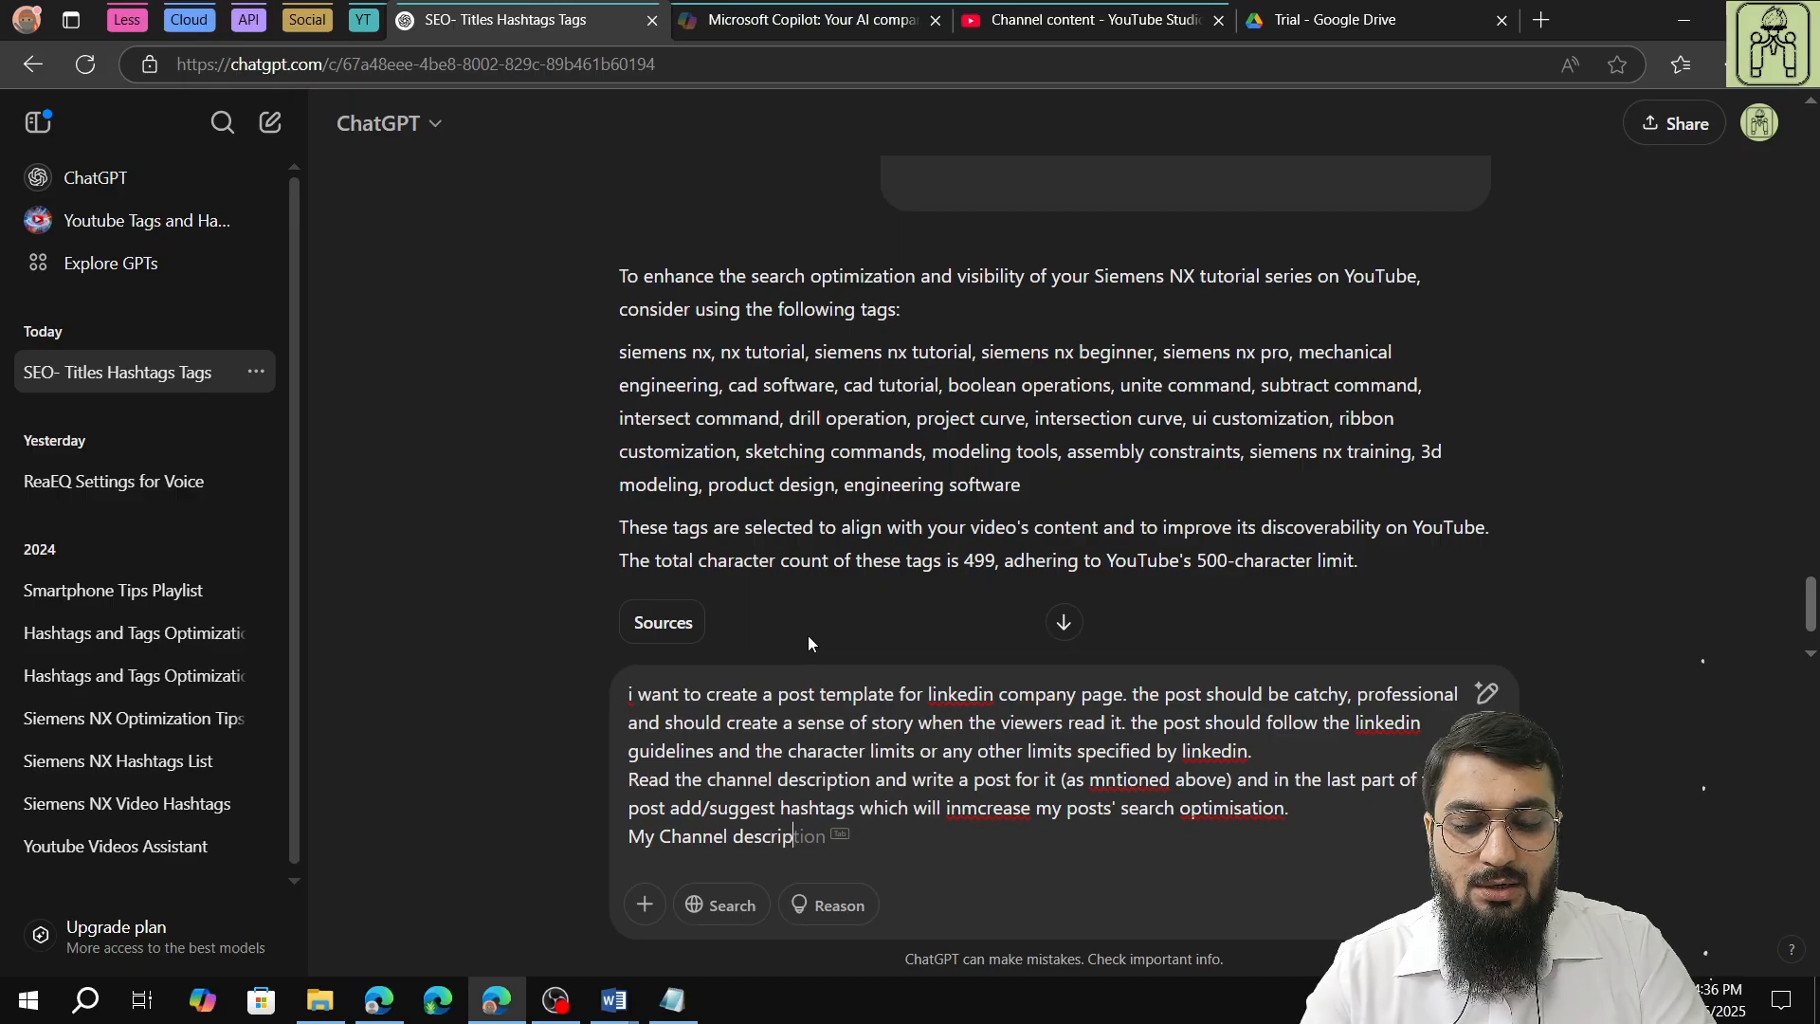
pyautogui.write('tion:')
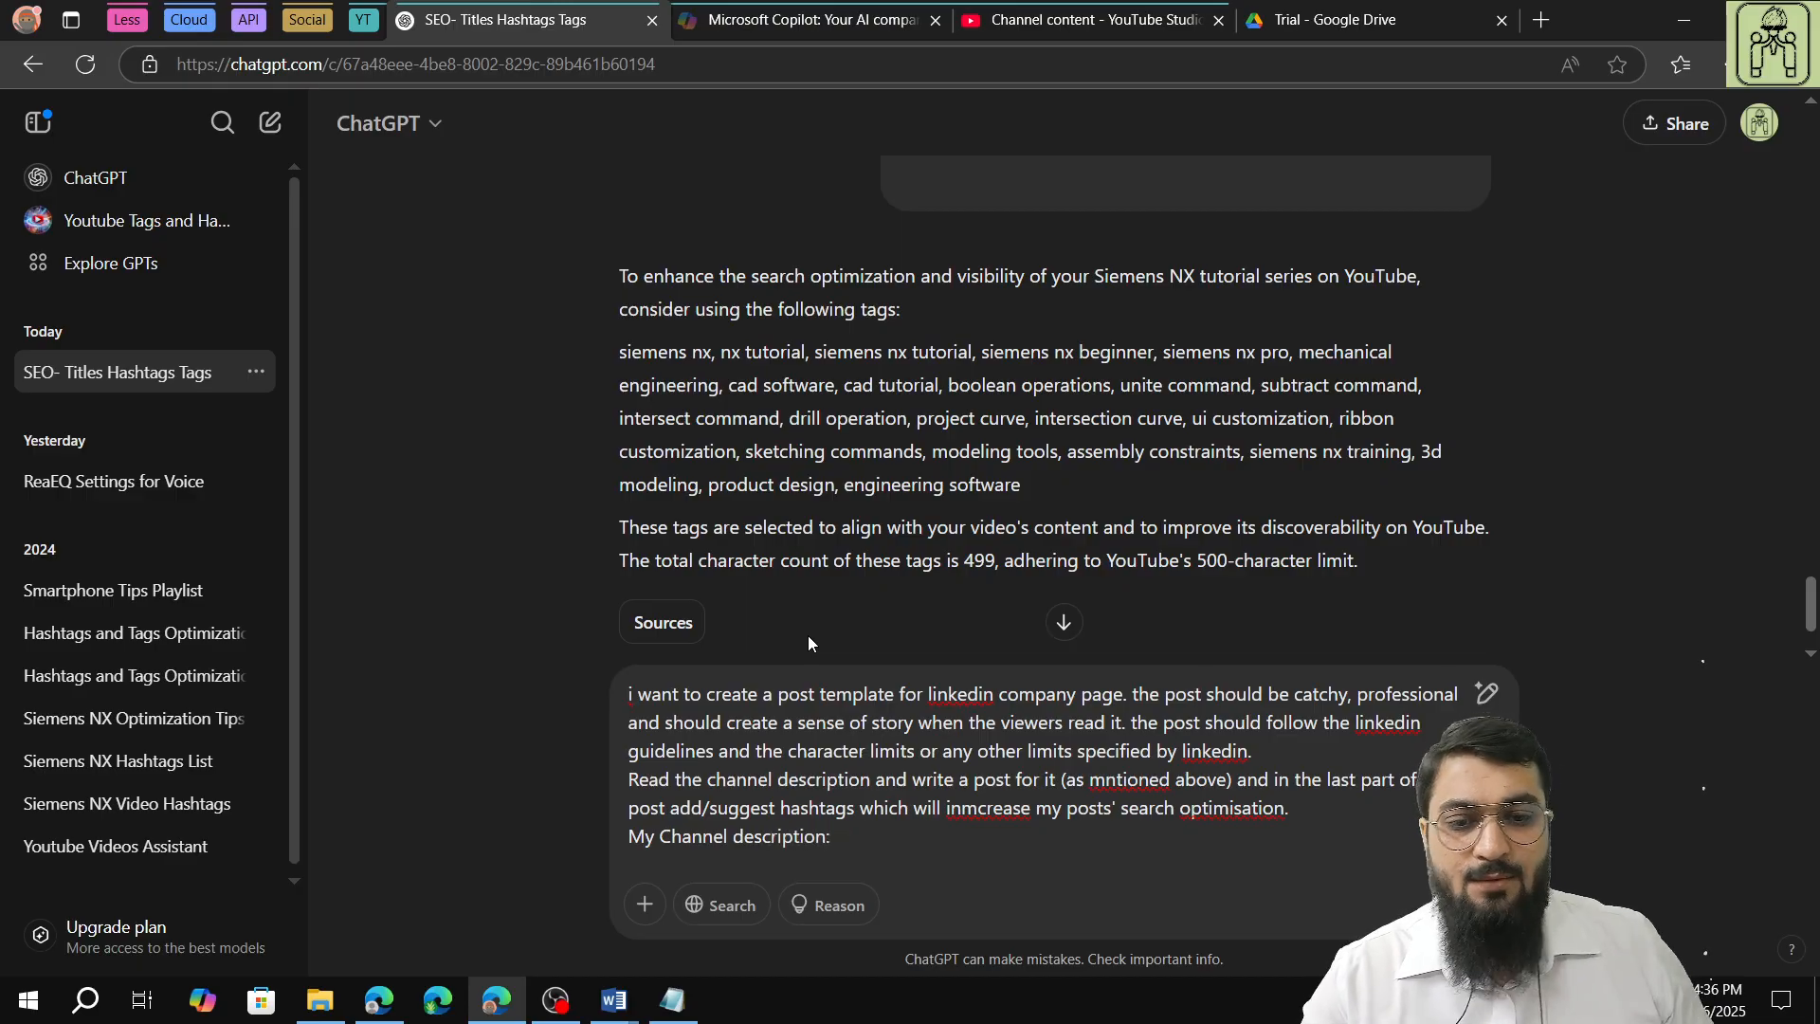
# Load YouTube in place of the Google Drive page and open the signed-in account's own channel page
pyautogui.click(1079, 23)
pyautogui.click(1353, 32)
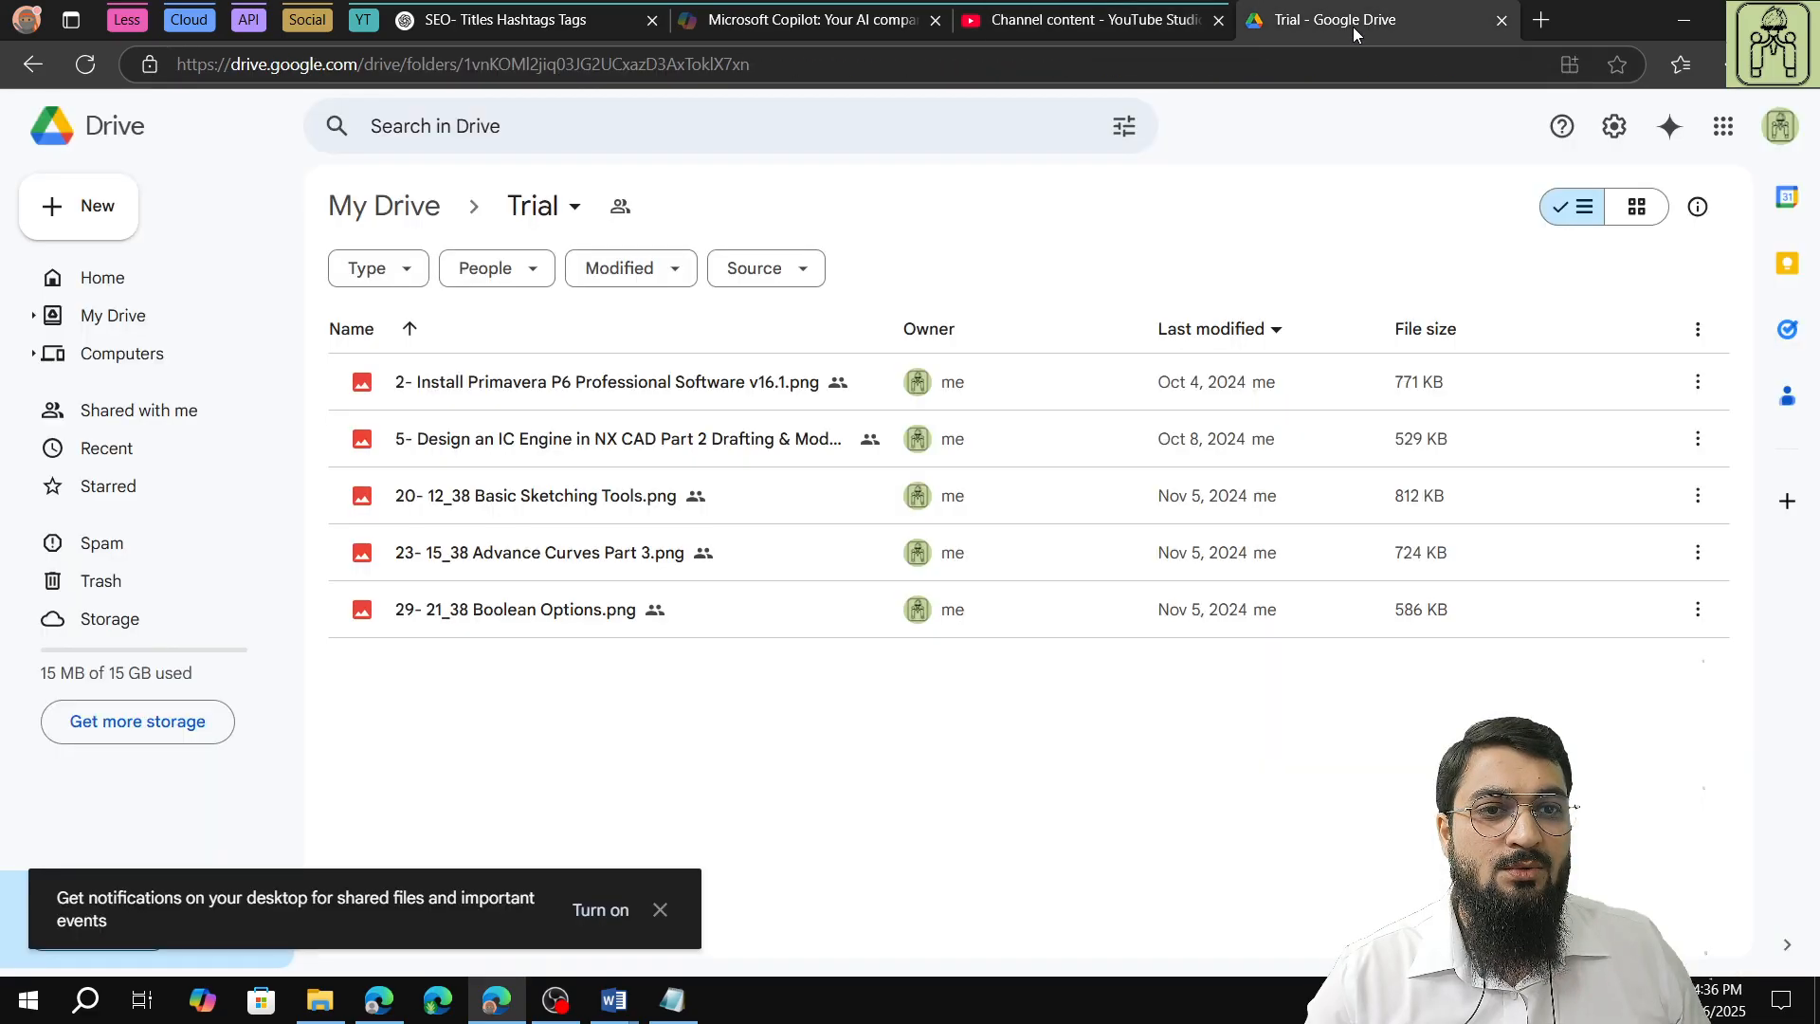
pyautogui.click(1343, 65)
pyautogui.write('youtube')
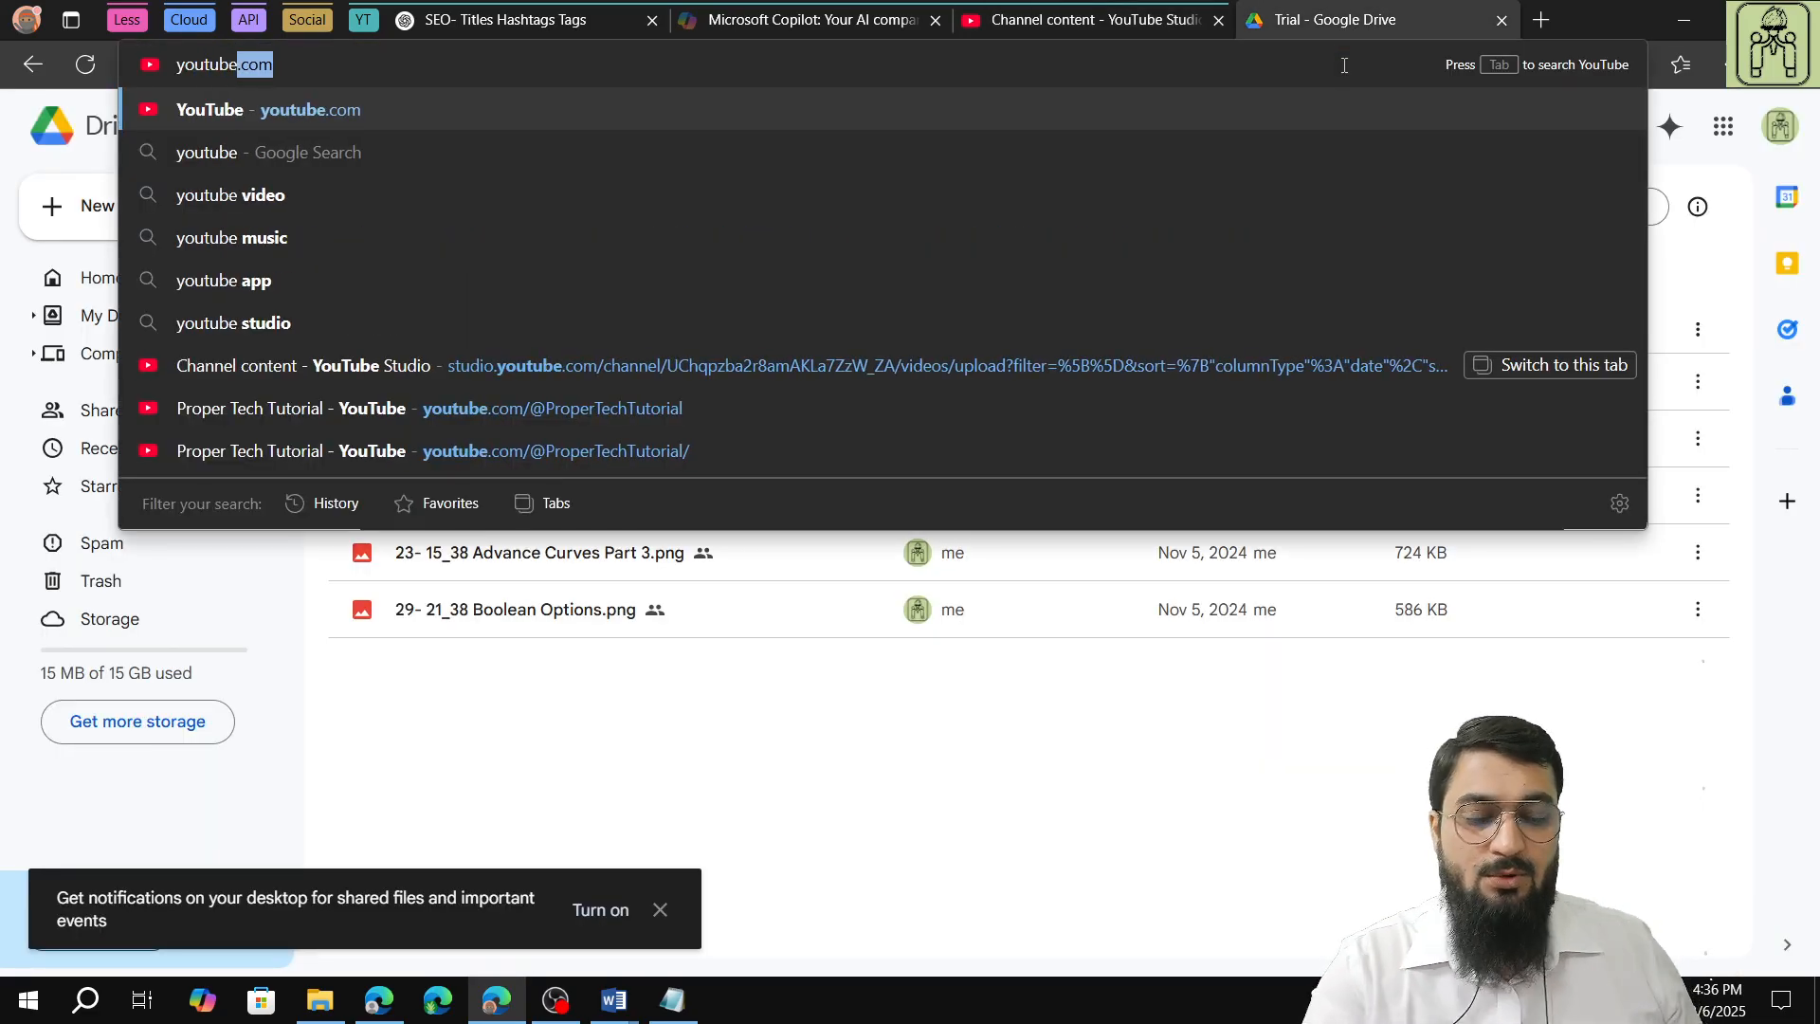
pyautogui.press('Return')
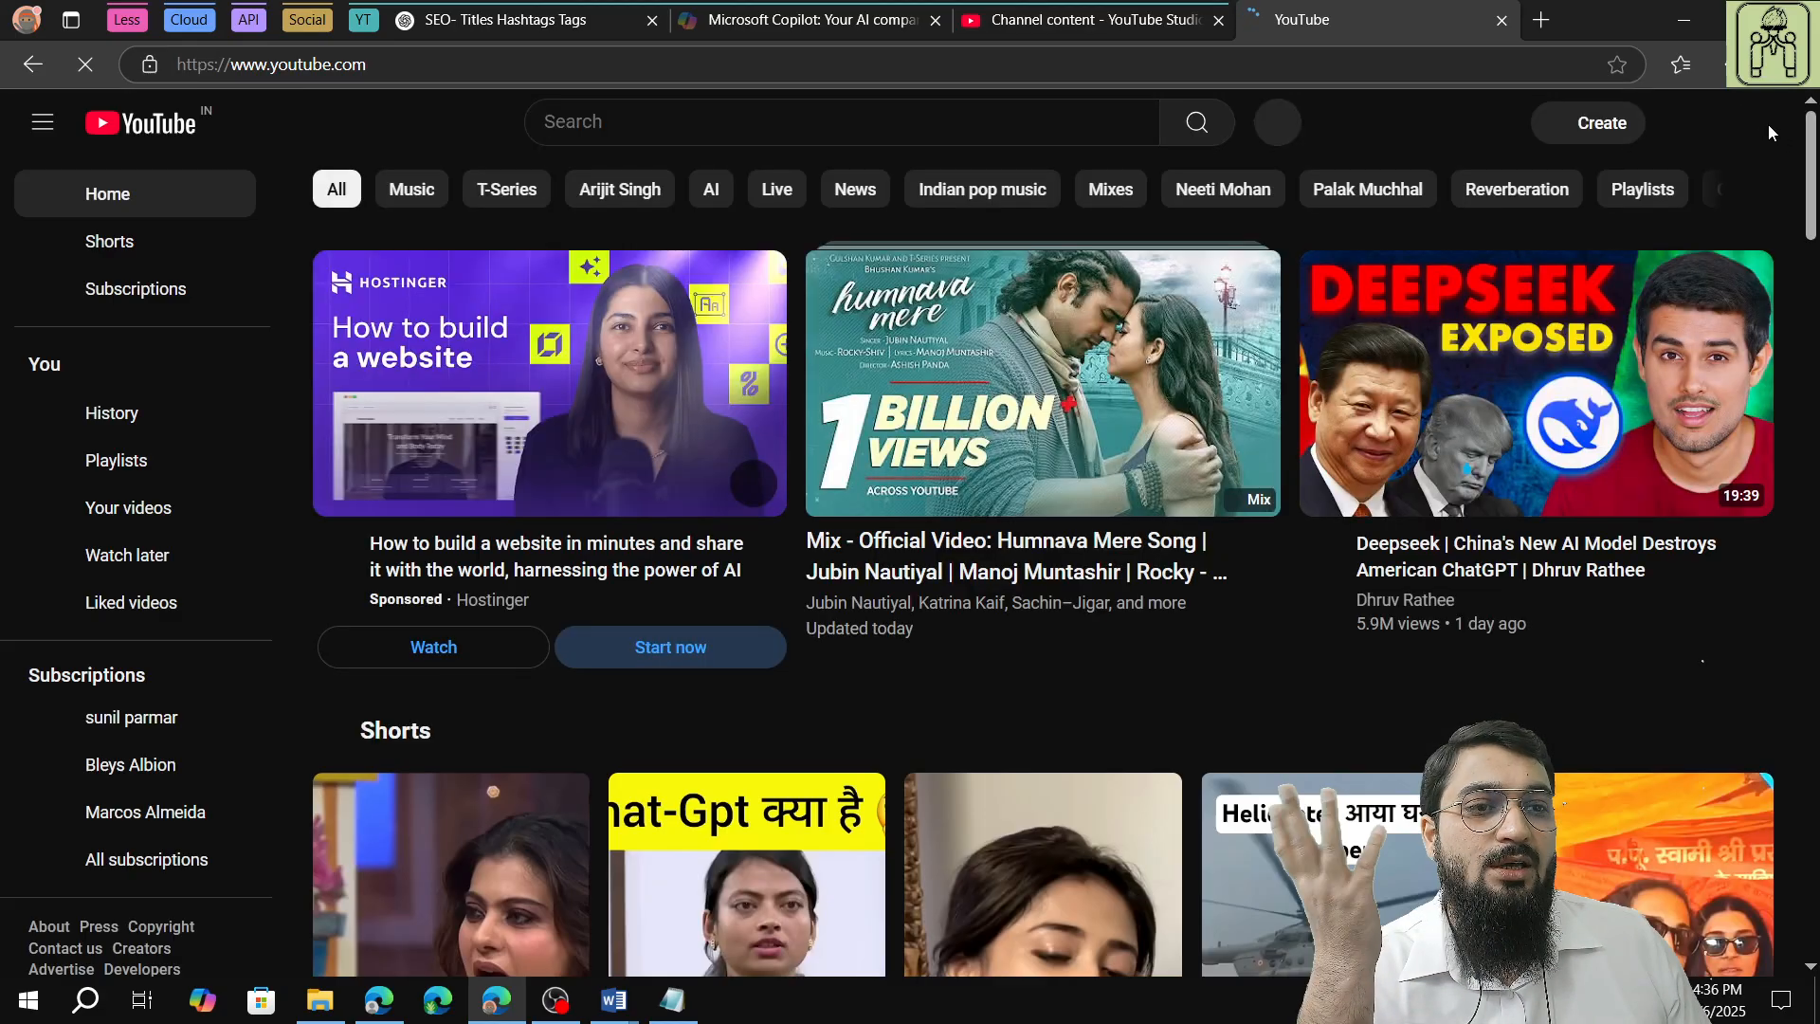
pyautogui.click(1749, 123)
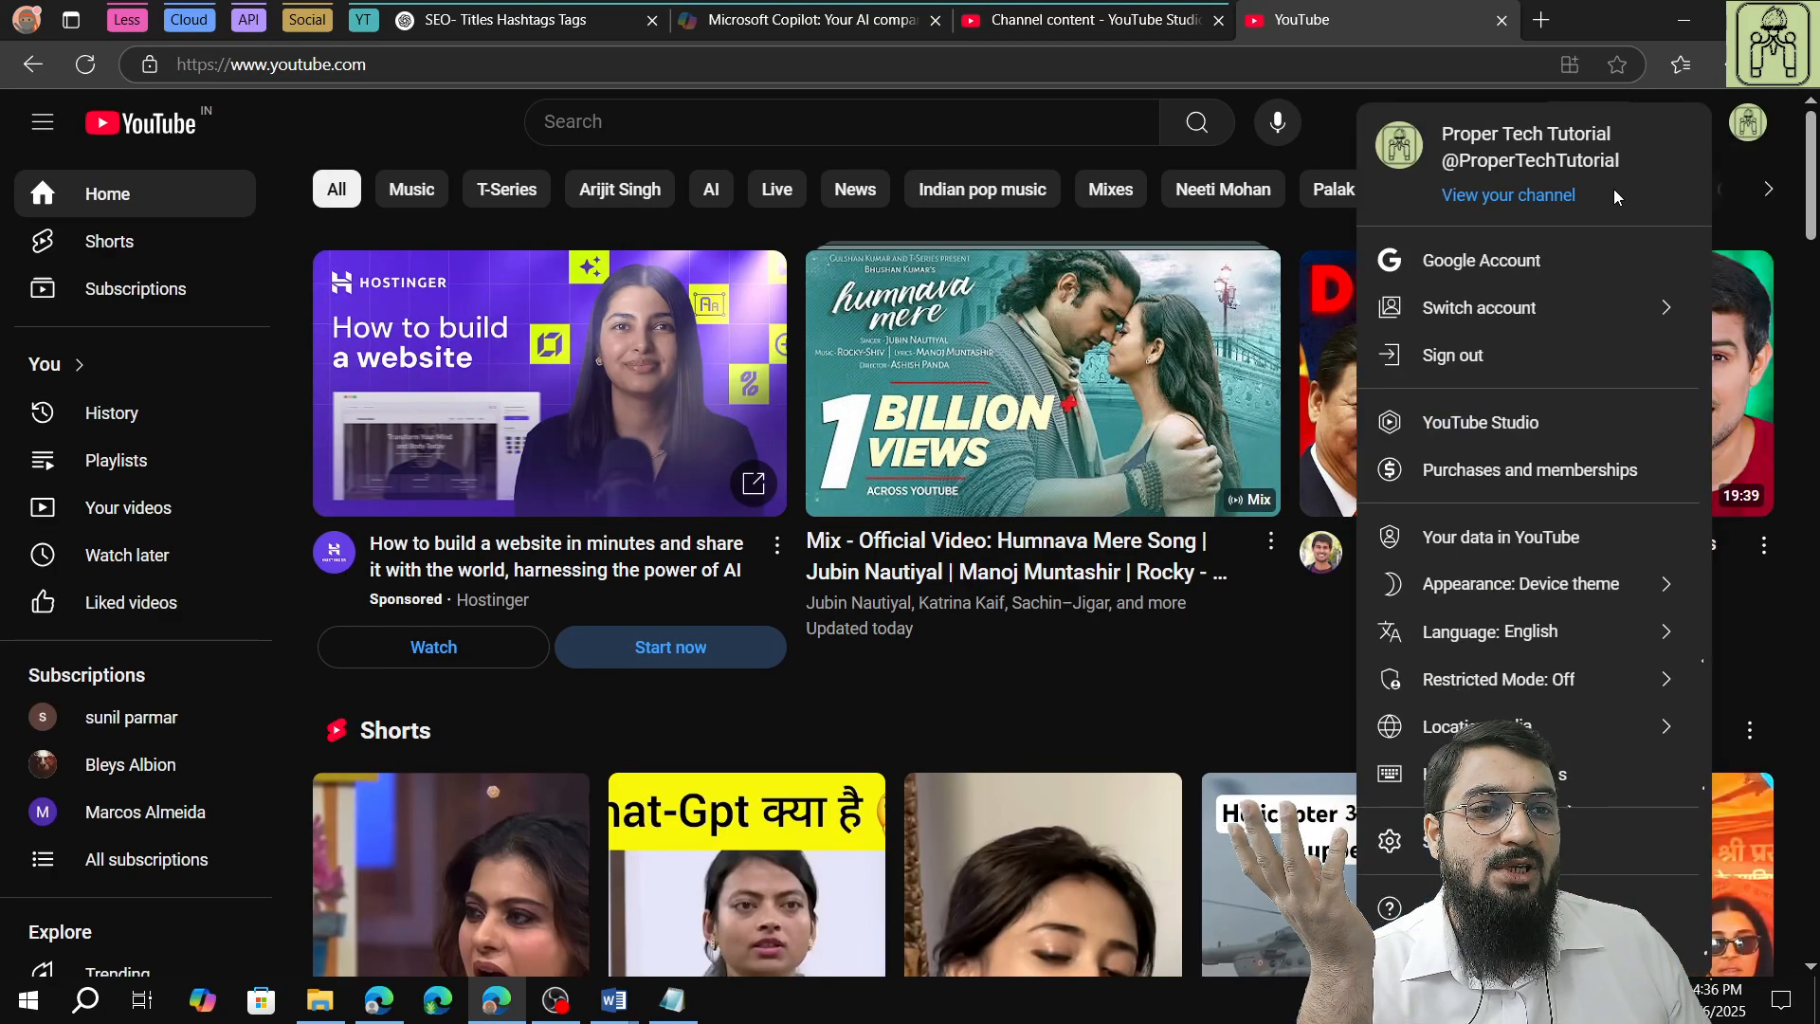
pyautogui.click(1537, 196)
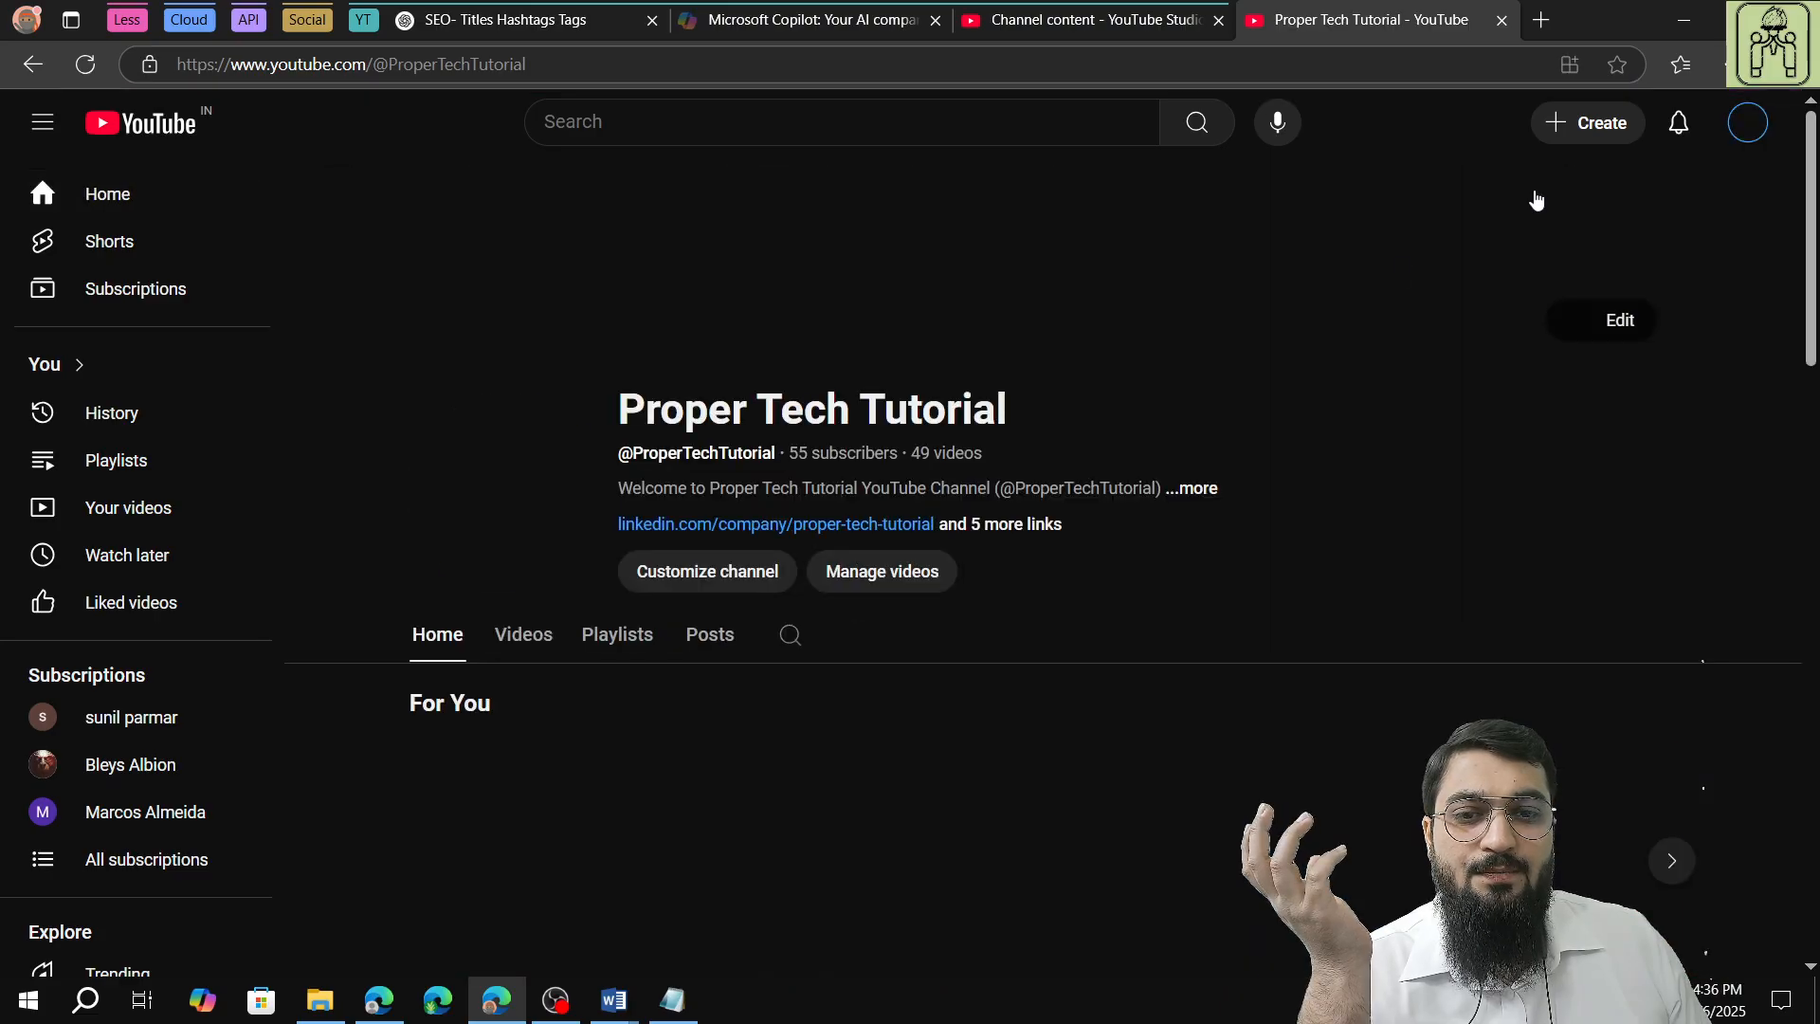
# Expand the channel's full description and copy its text from the welcome line through "Proper Tech Tutorial Team"
pyautogui.click(1189, 488)
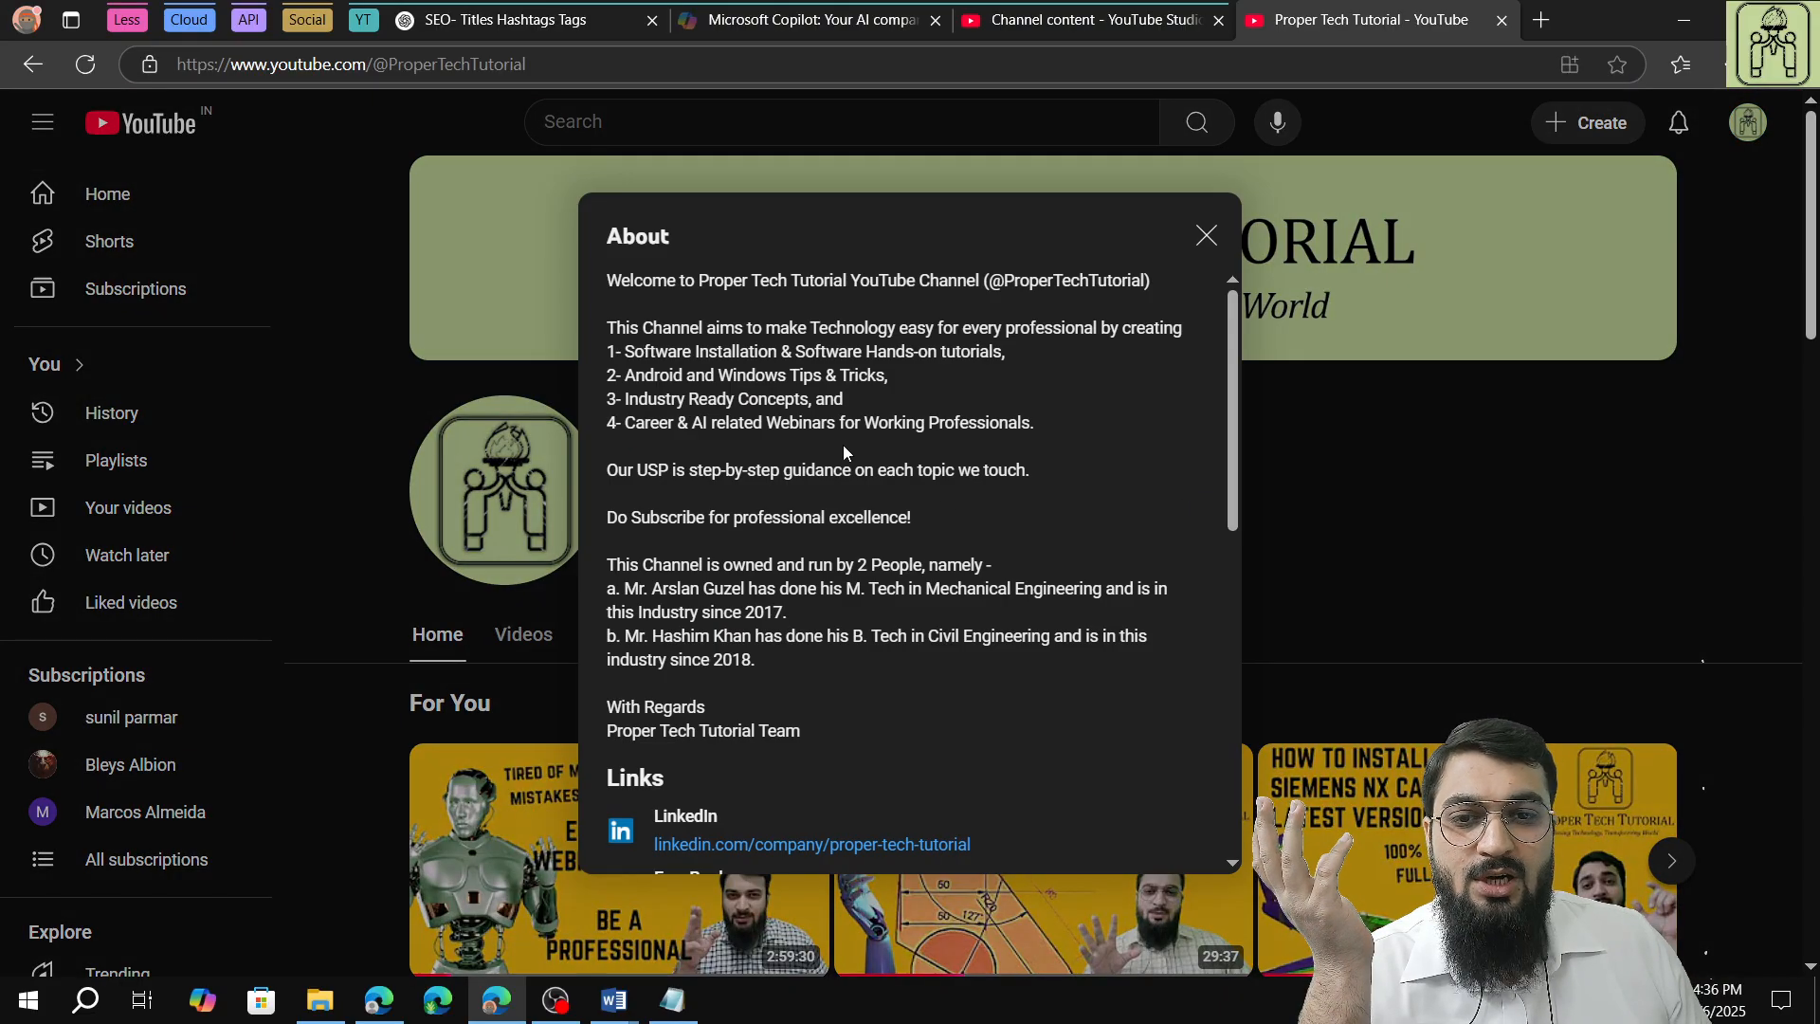
pyautogui.scroll(-5, 844, 446)
pyautogui.scroll(5, 844, 446)
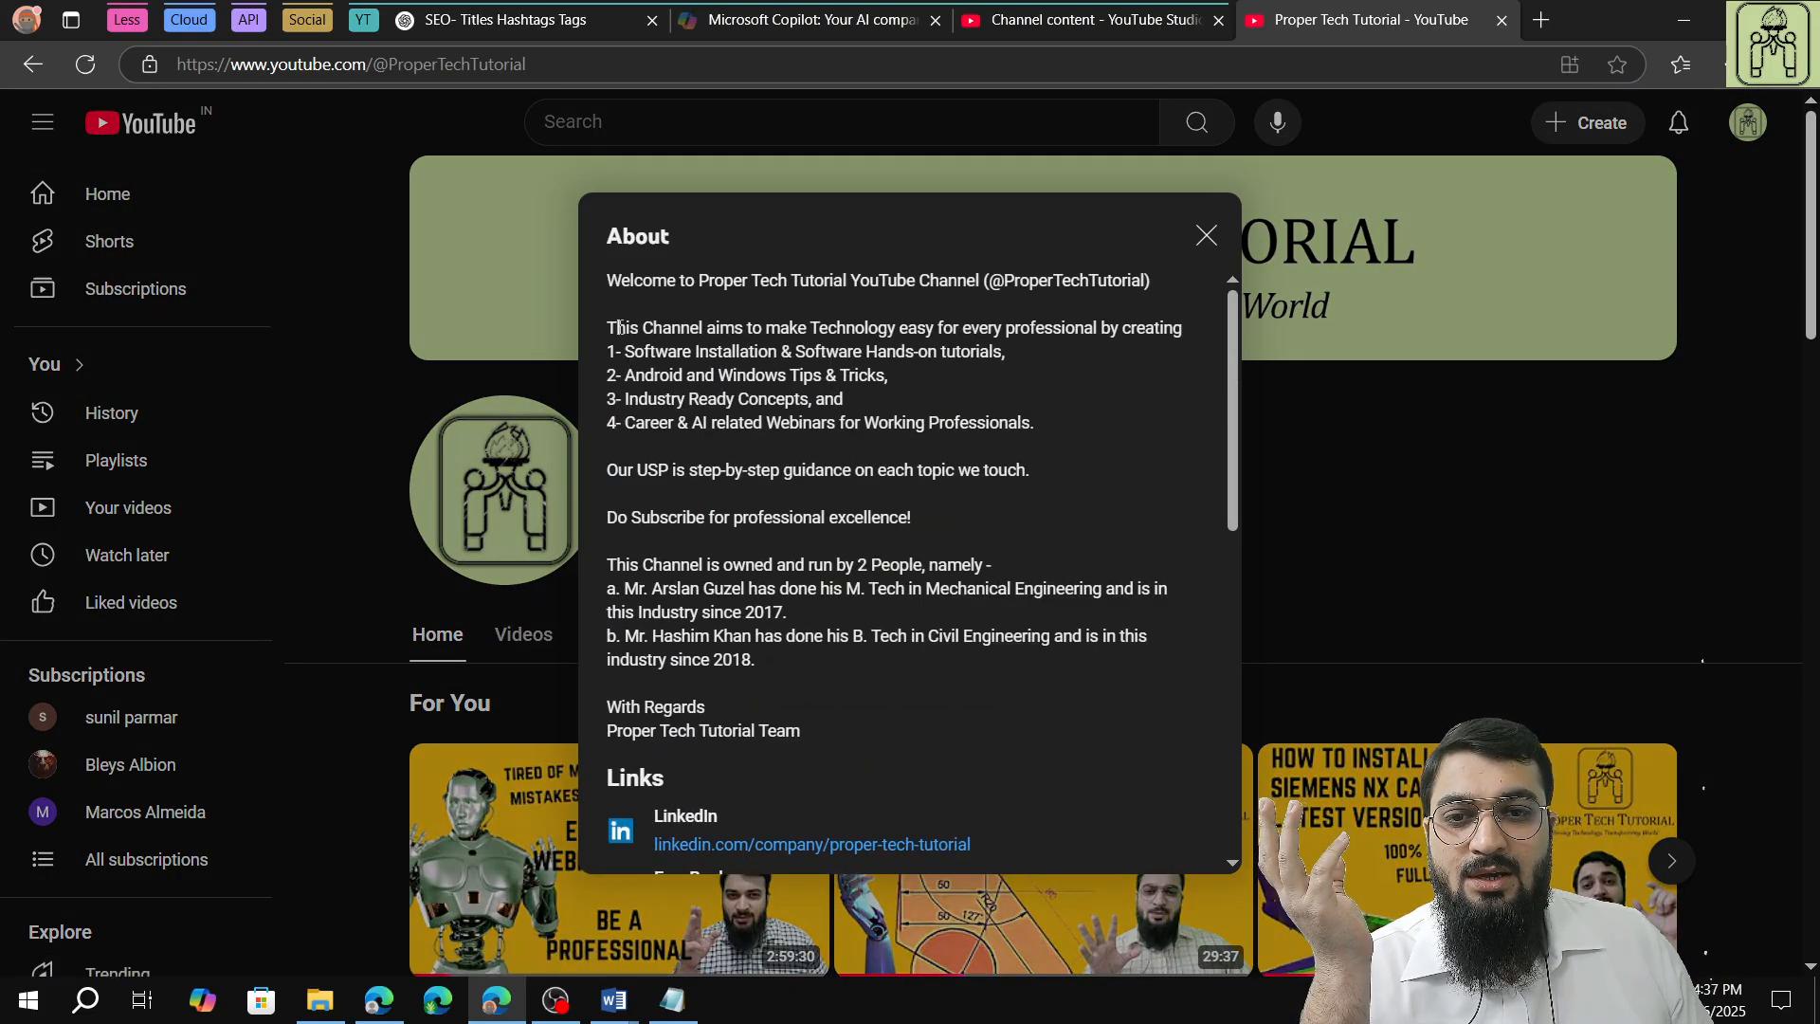
pyautogui.moveTo(613, 275); pyautogui.dragTo(802, 735)
pyautogui.rightClick(688, 585)
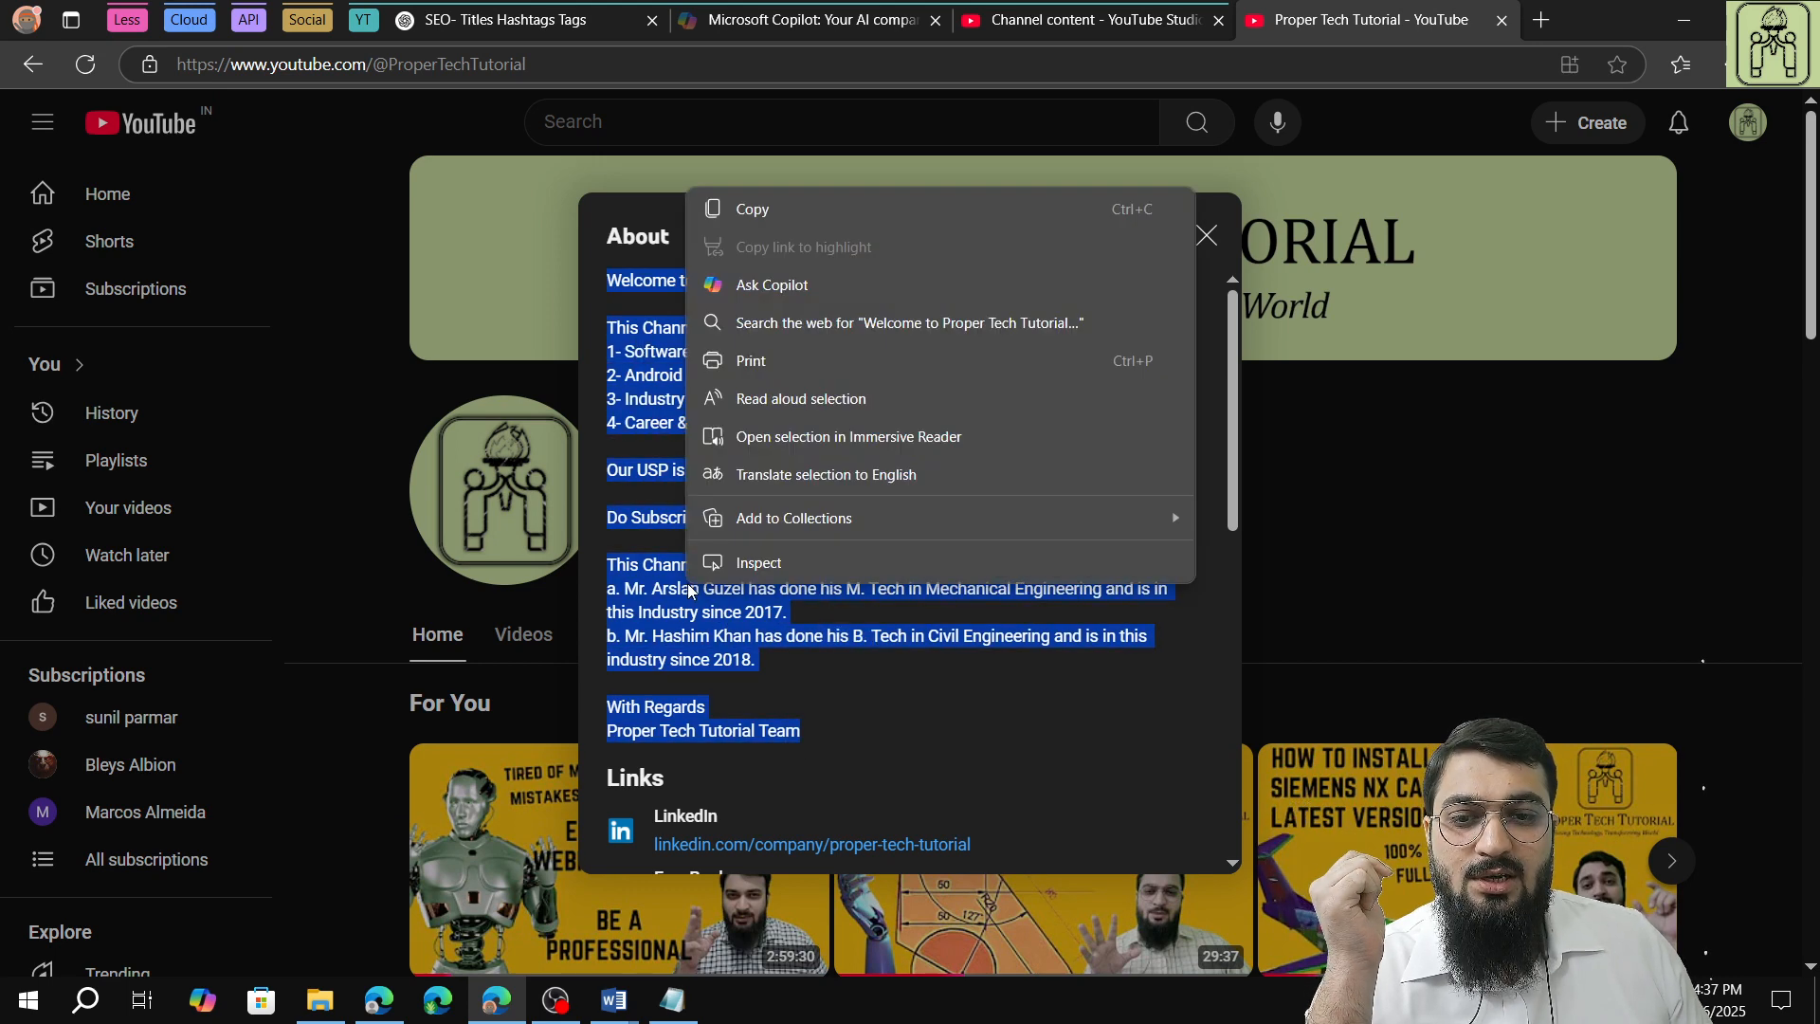
pyautogui.click(799, 225)
# Return to the ChatGPT conversation and paste the copied channel description after "My Channel description:"
pyautogui.click(561, 21)
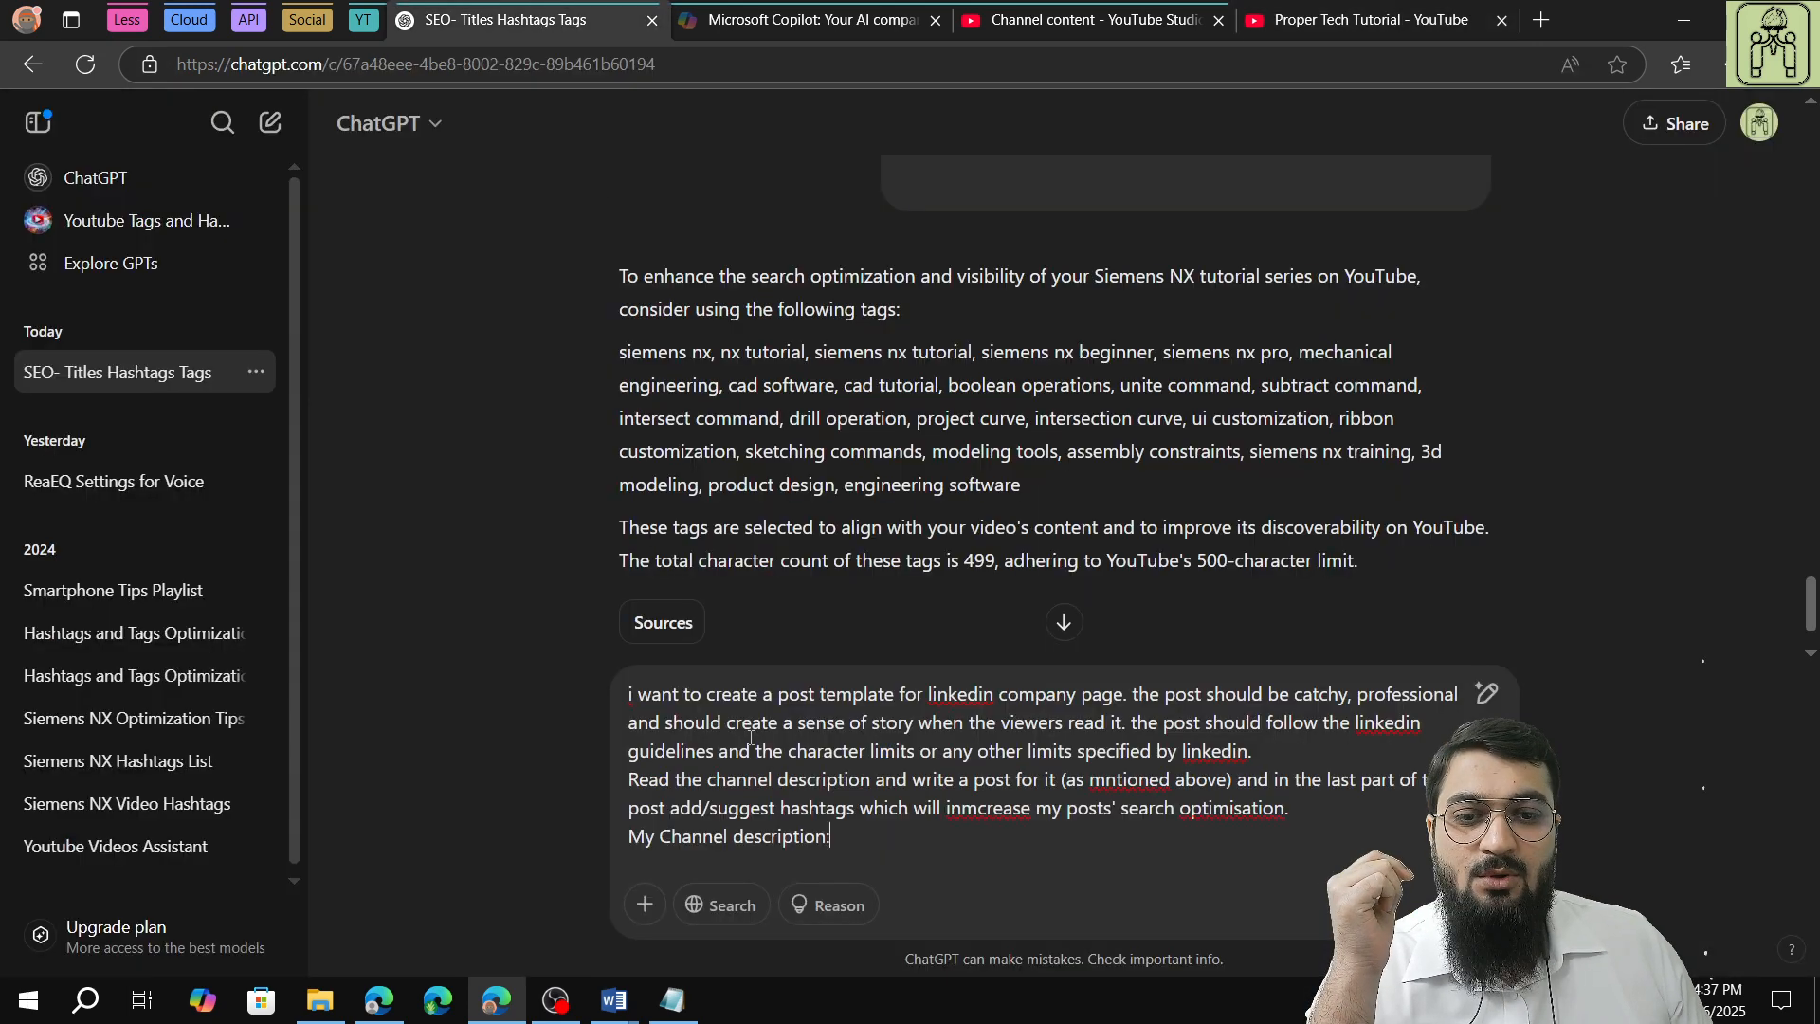
pyautogui.rightClick(886, 839)
pyautogui.click(957, 597)
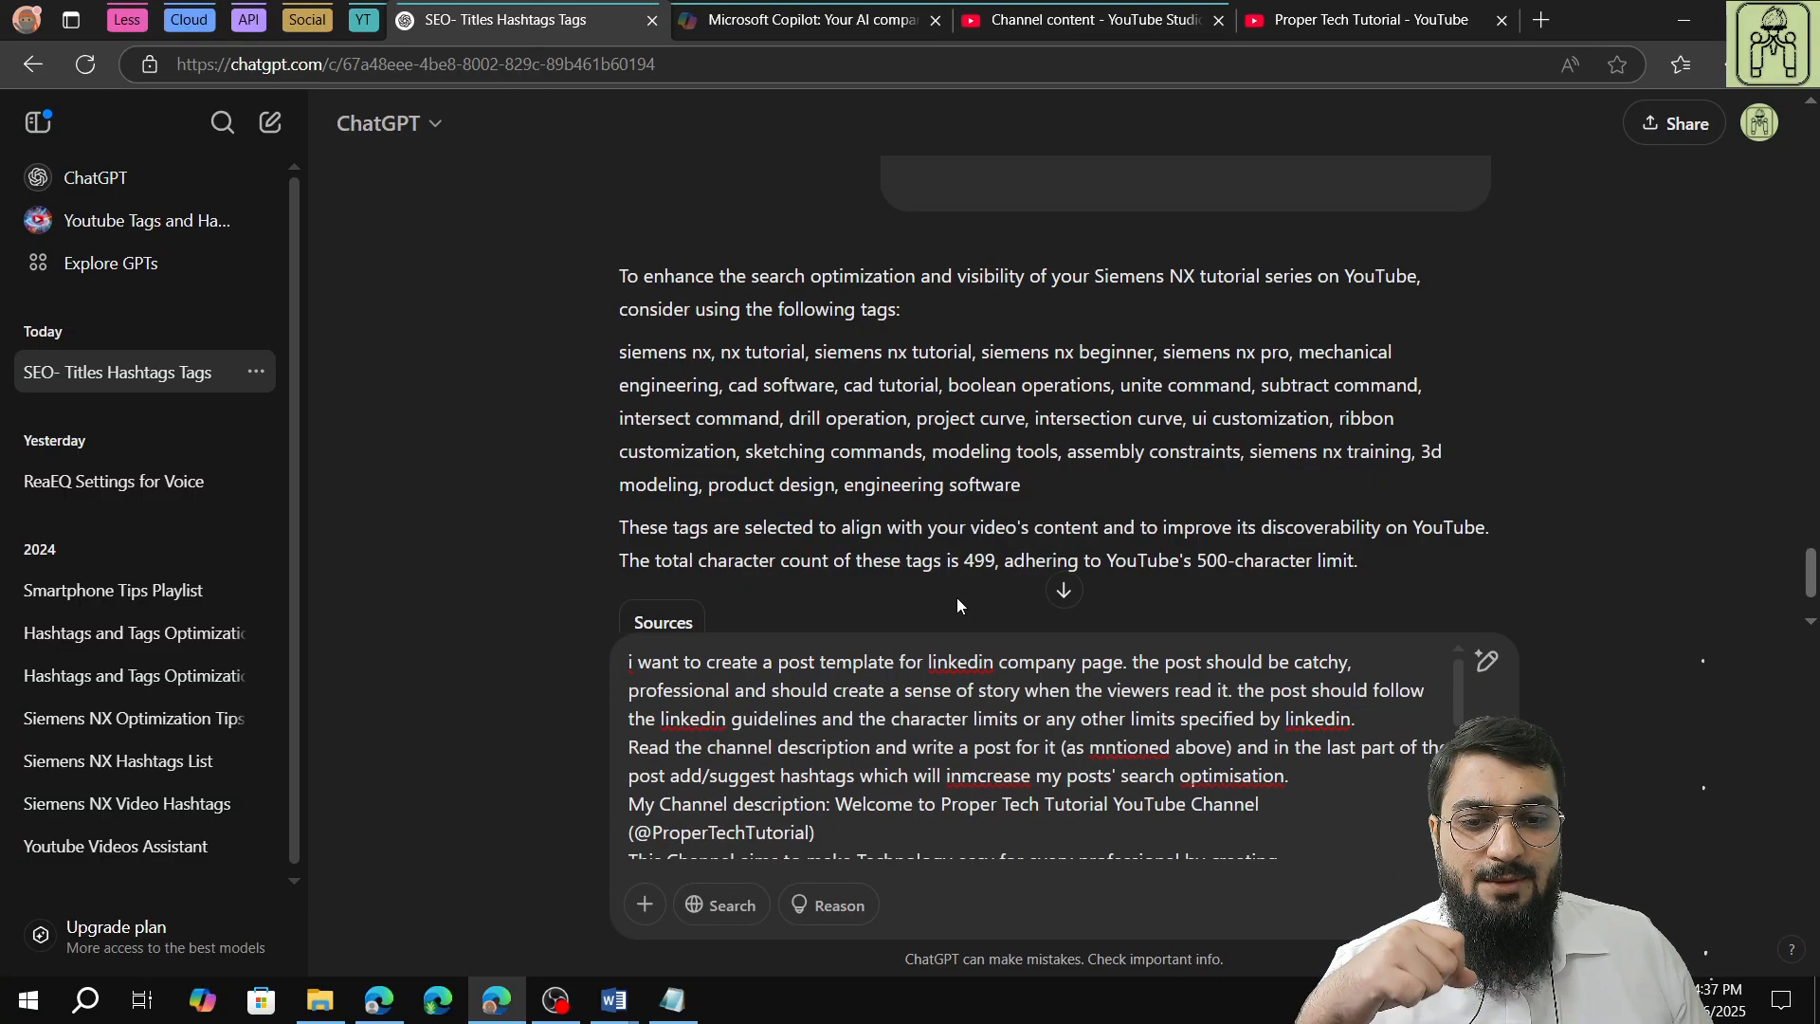
# Remove "& AI" and the closing period from item 4 of the pasted description, the webinars for working professionals
pyautogui.scroll(-3, 840, 769)
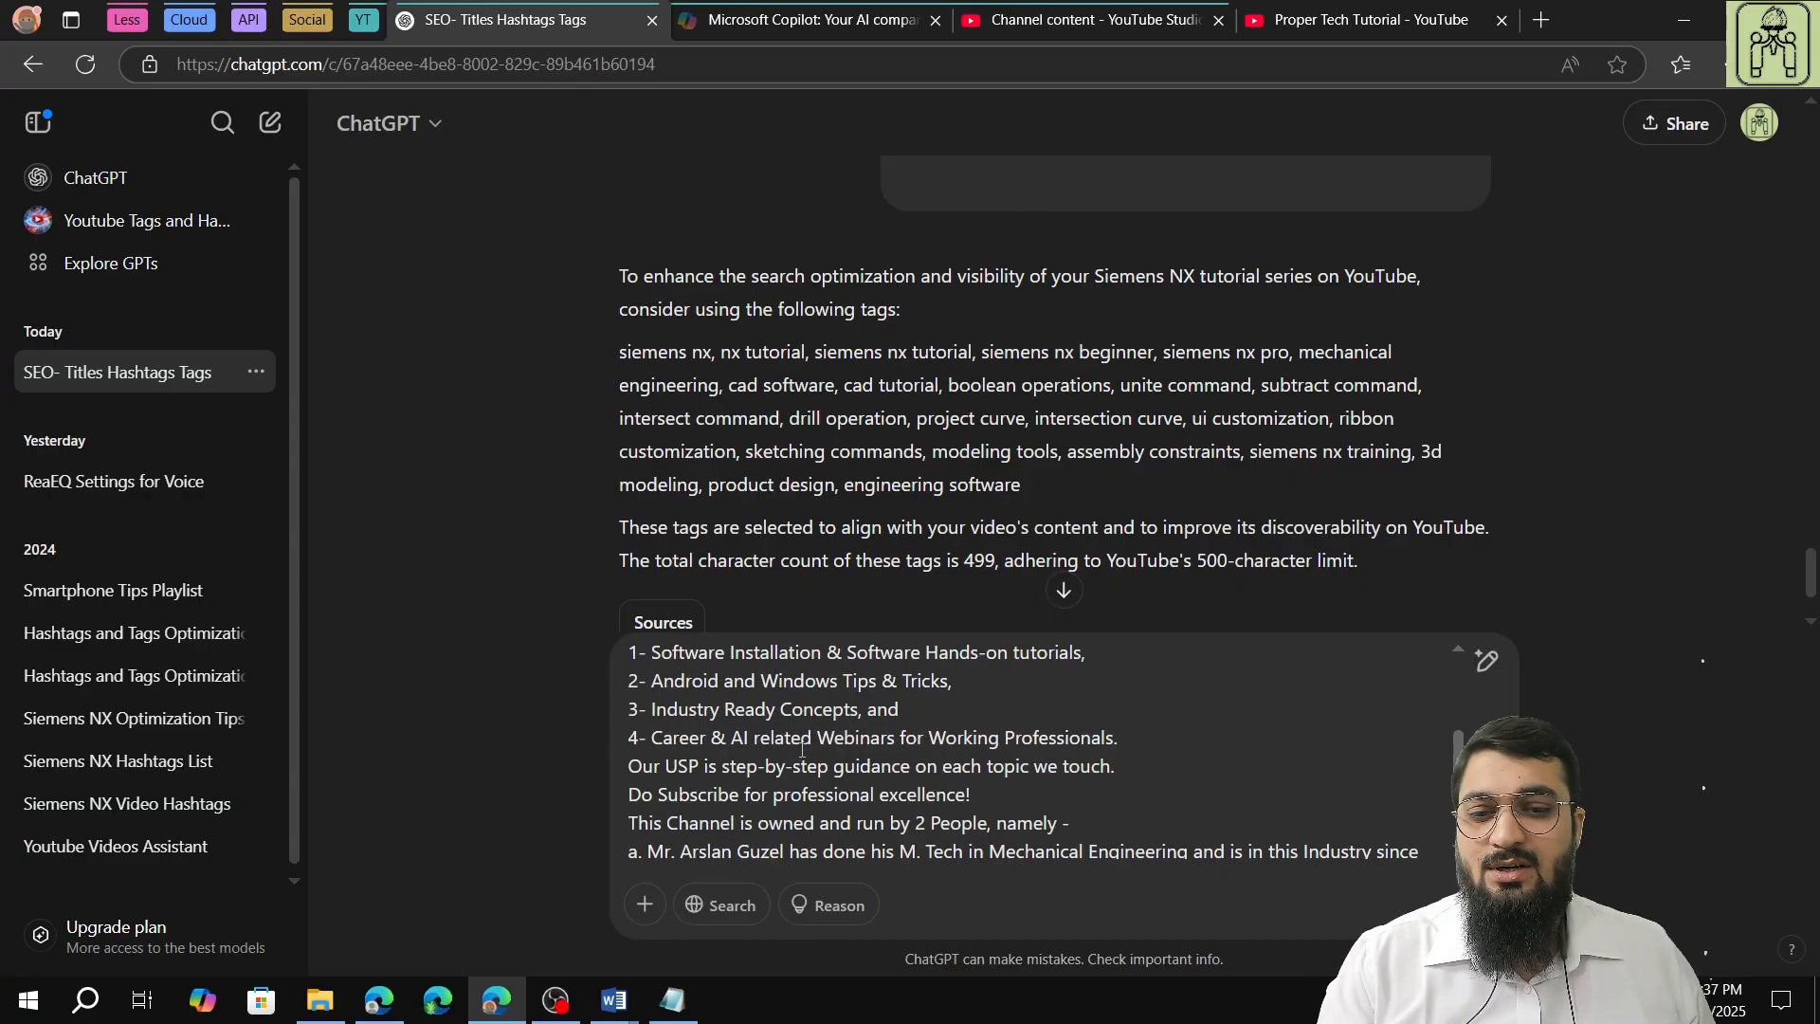
pyautogui.moveTo(651, 740); pyautogui.dragTo(820, 744)
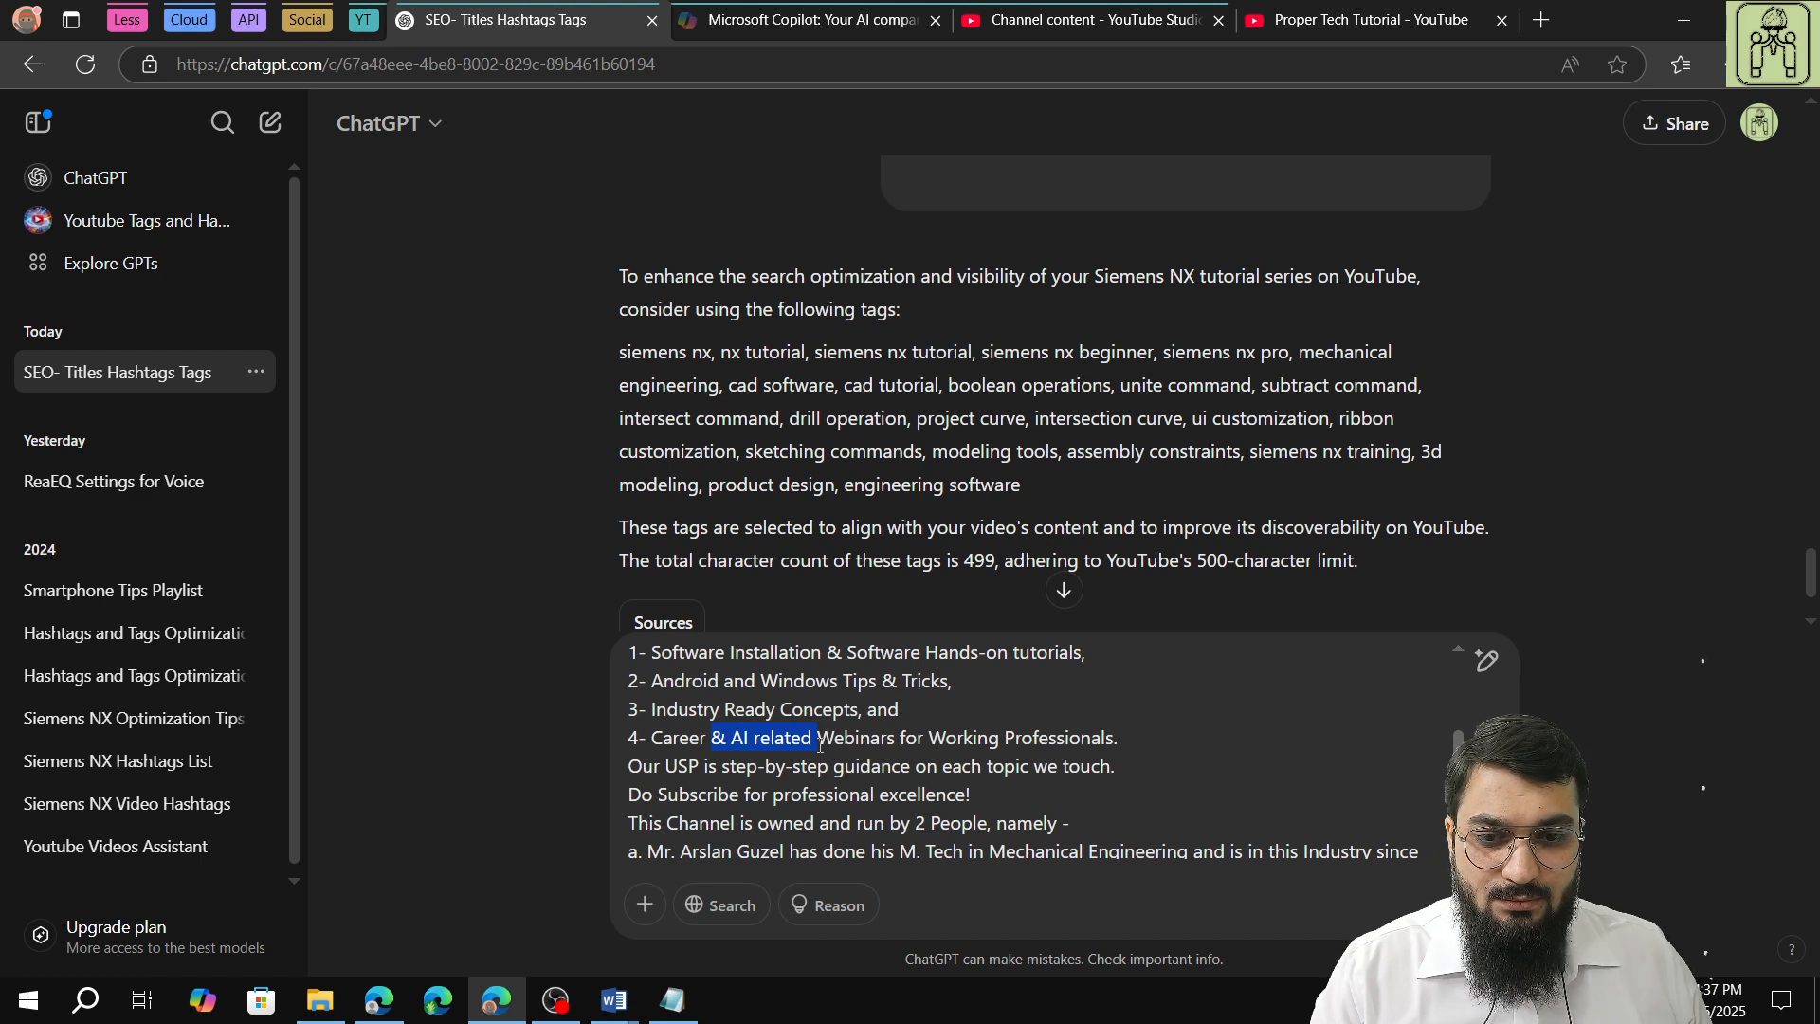
pyautogui.moveTo(820, 745); pyautogui.dragTo(752, 750)
pyautogui.press('BackSpace')
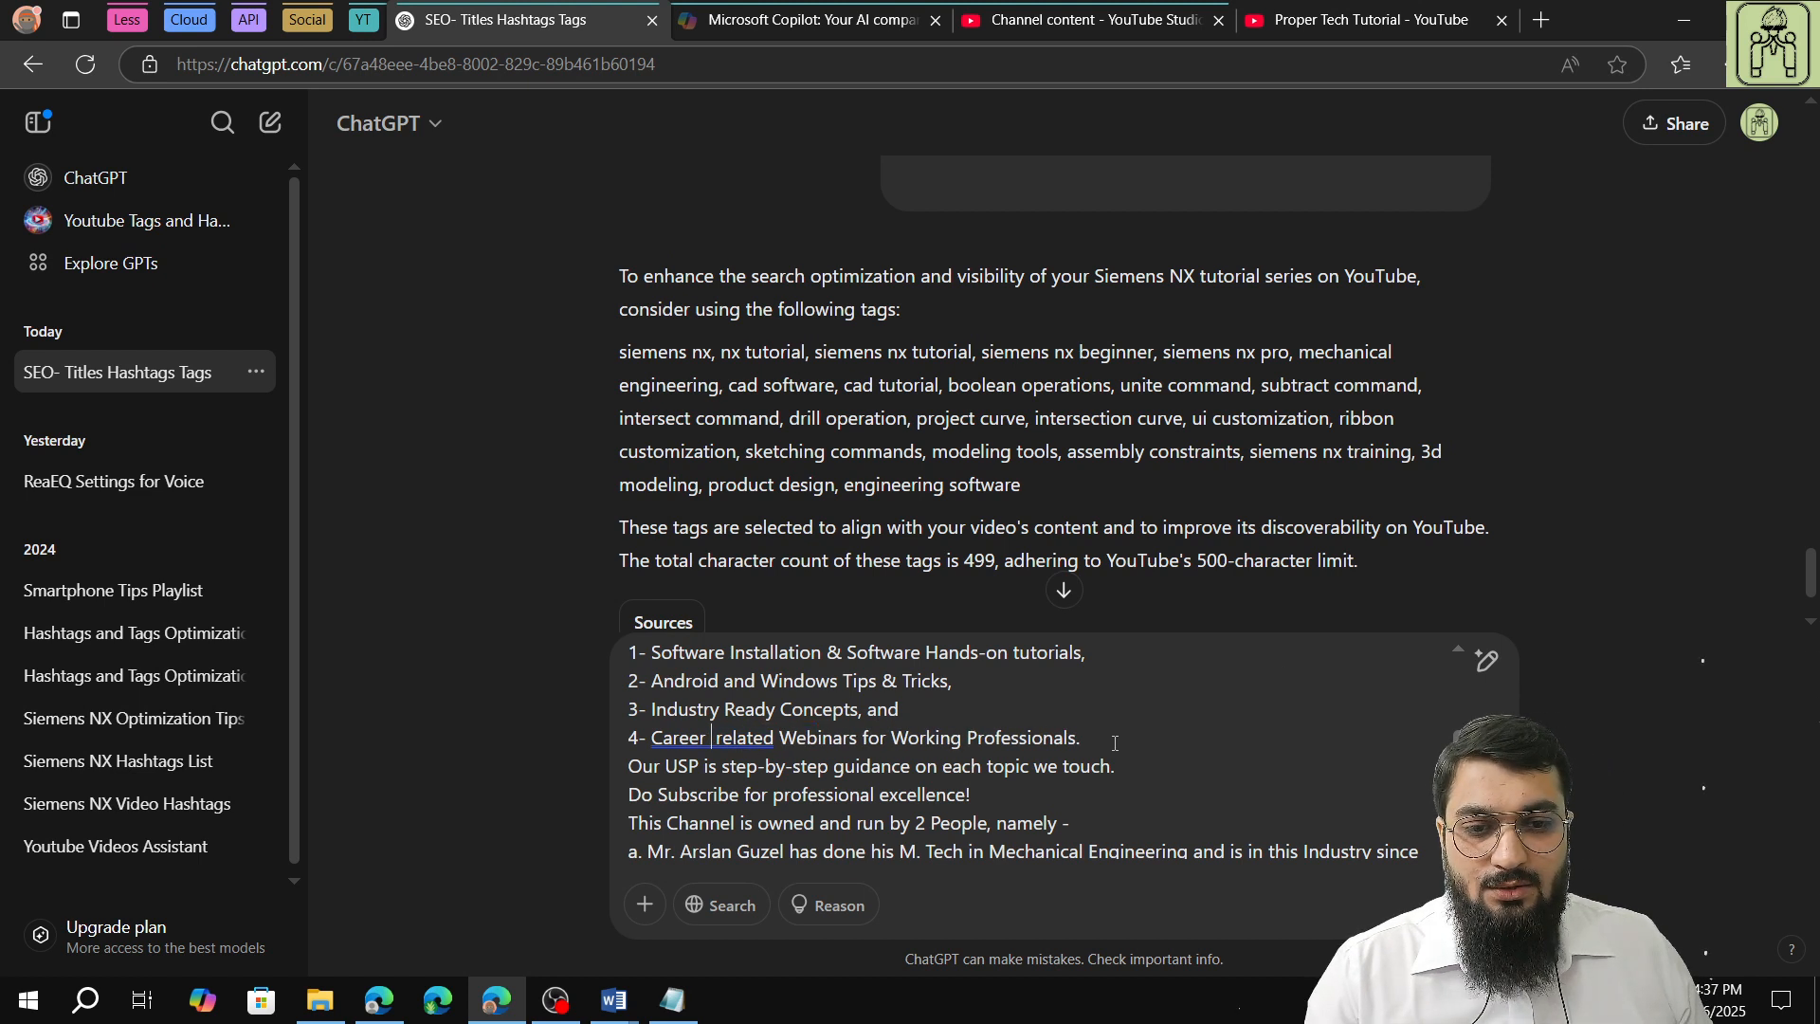
pyautogui.click(1095, 739)
pyautogui.press('BackSpace')
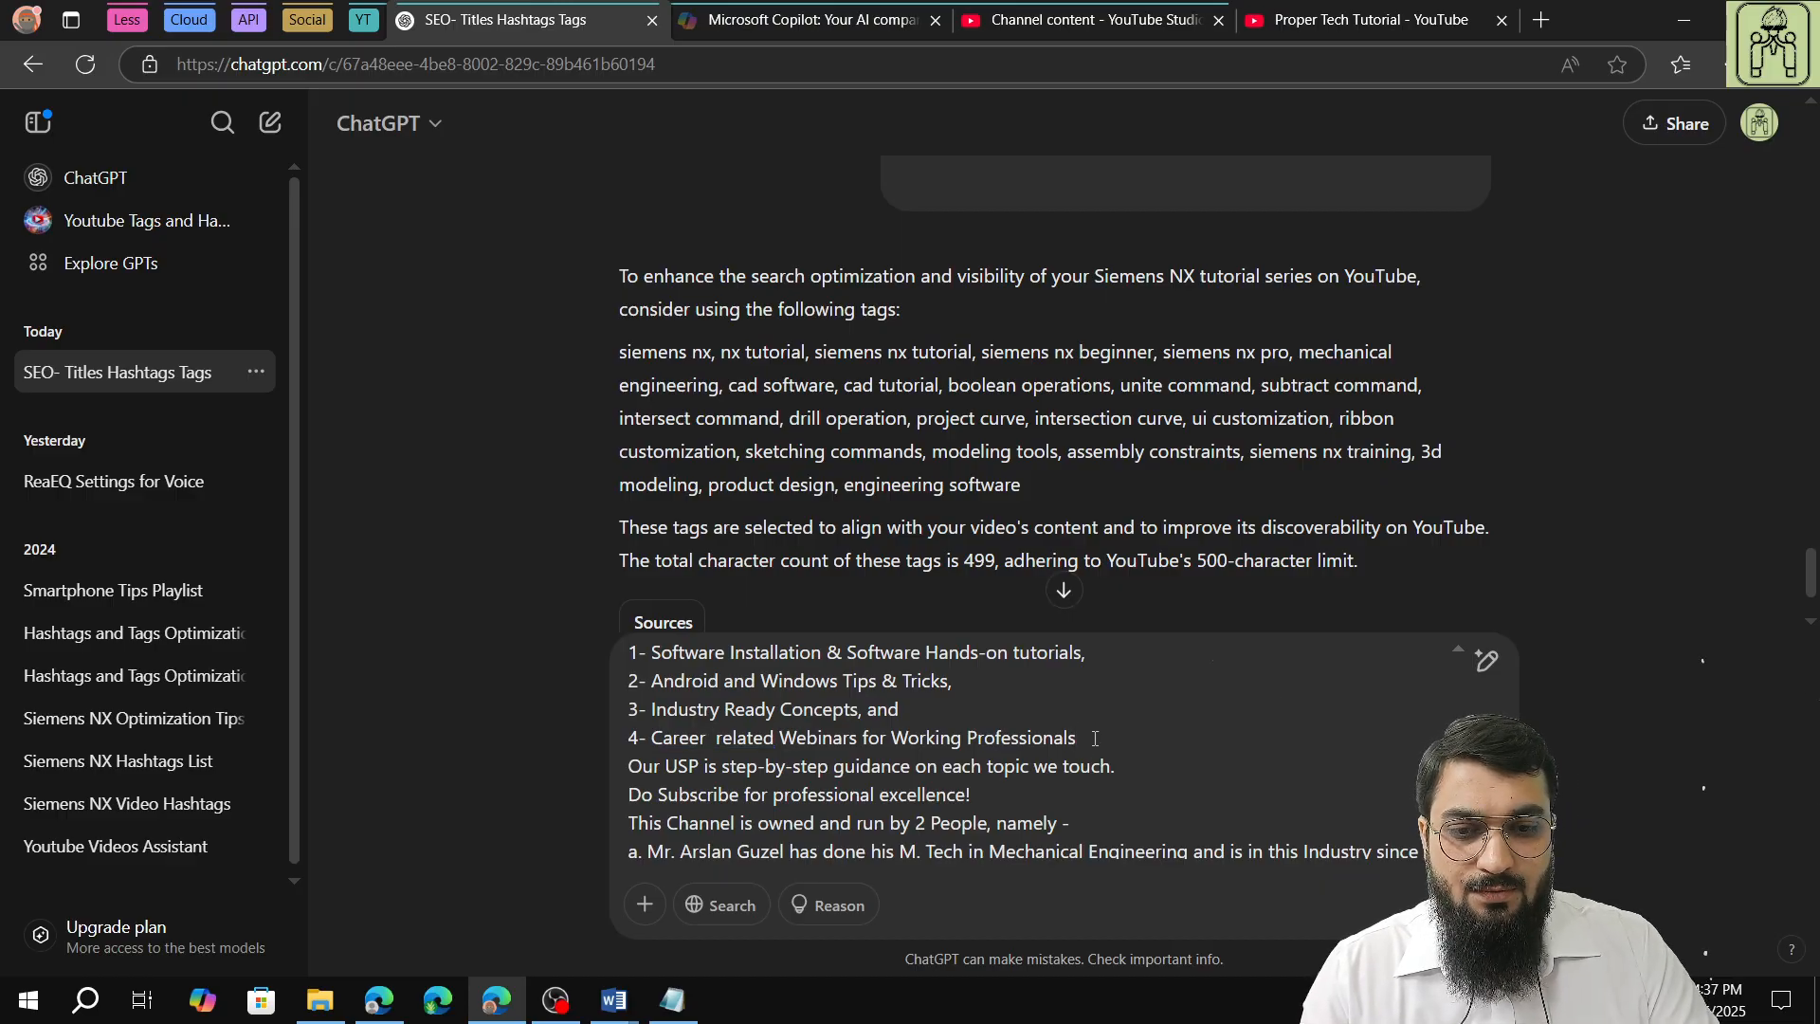
# Add a new line "5- AI & Automation Tutorial Videos" below item 4 of the channel description in the prompt
pyautogui.hotkey('shift', 'Return')
pyautogui.write('5- ')
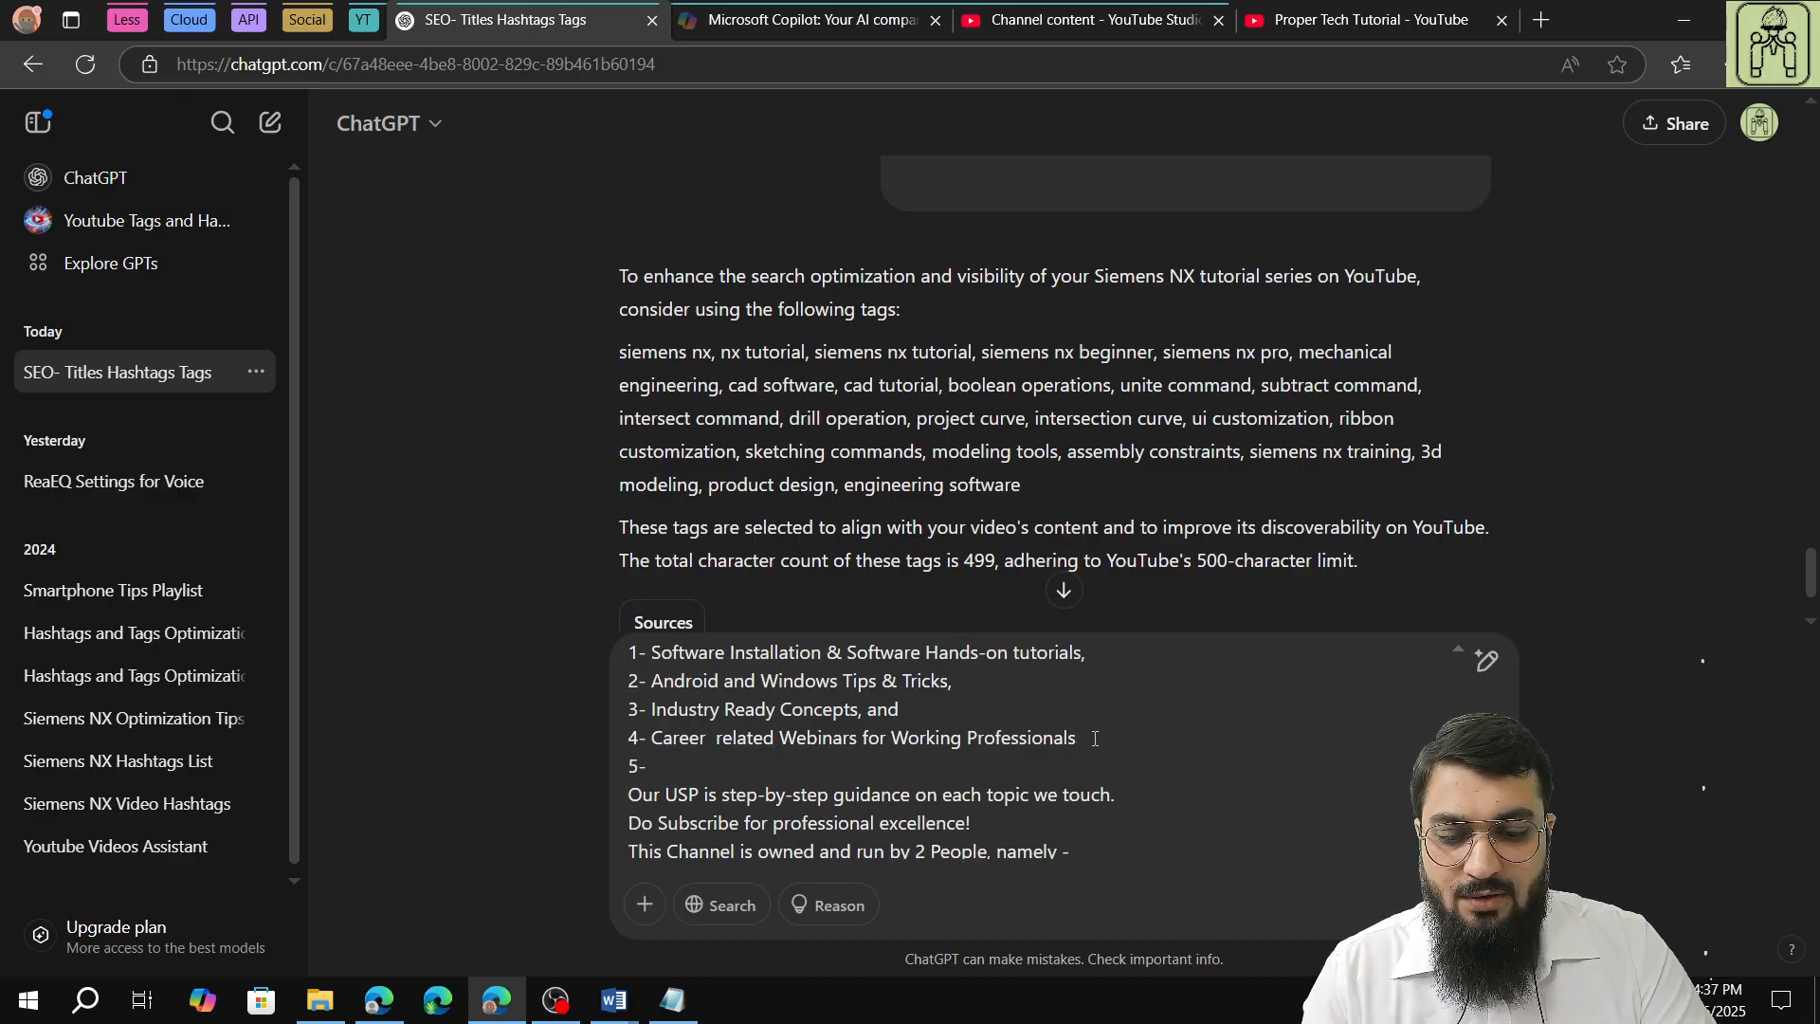
pyautogui.write('AI & ')
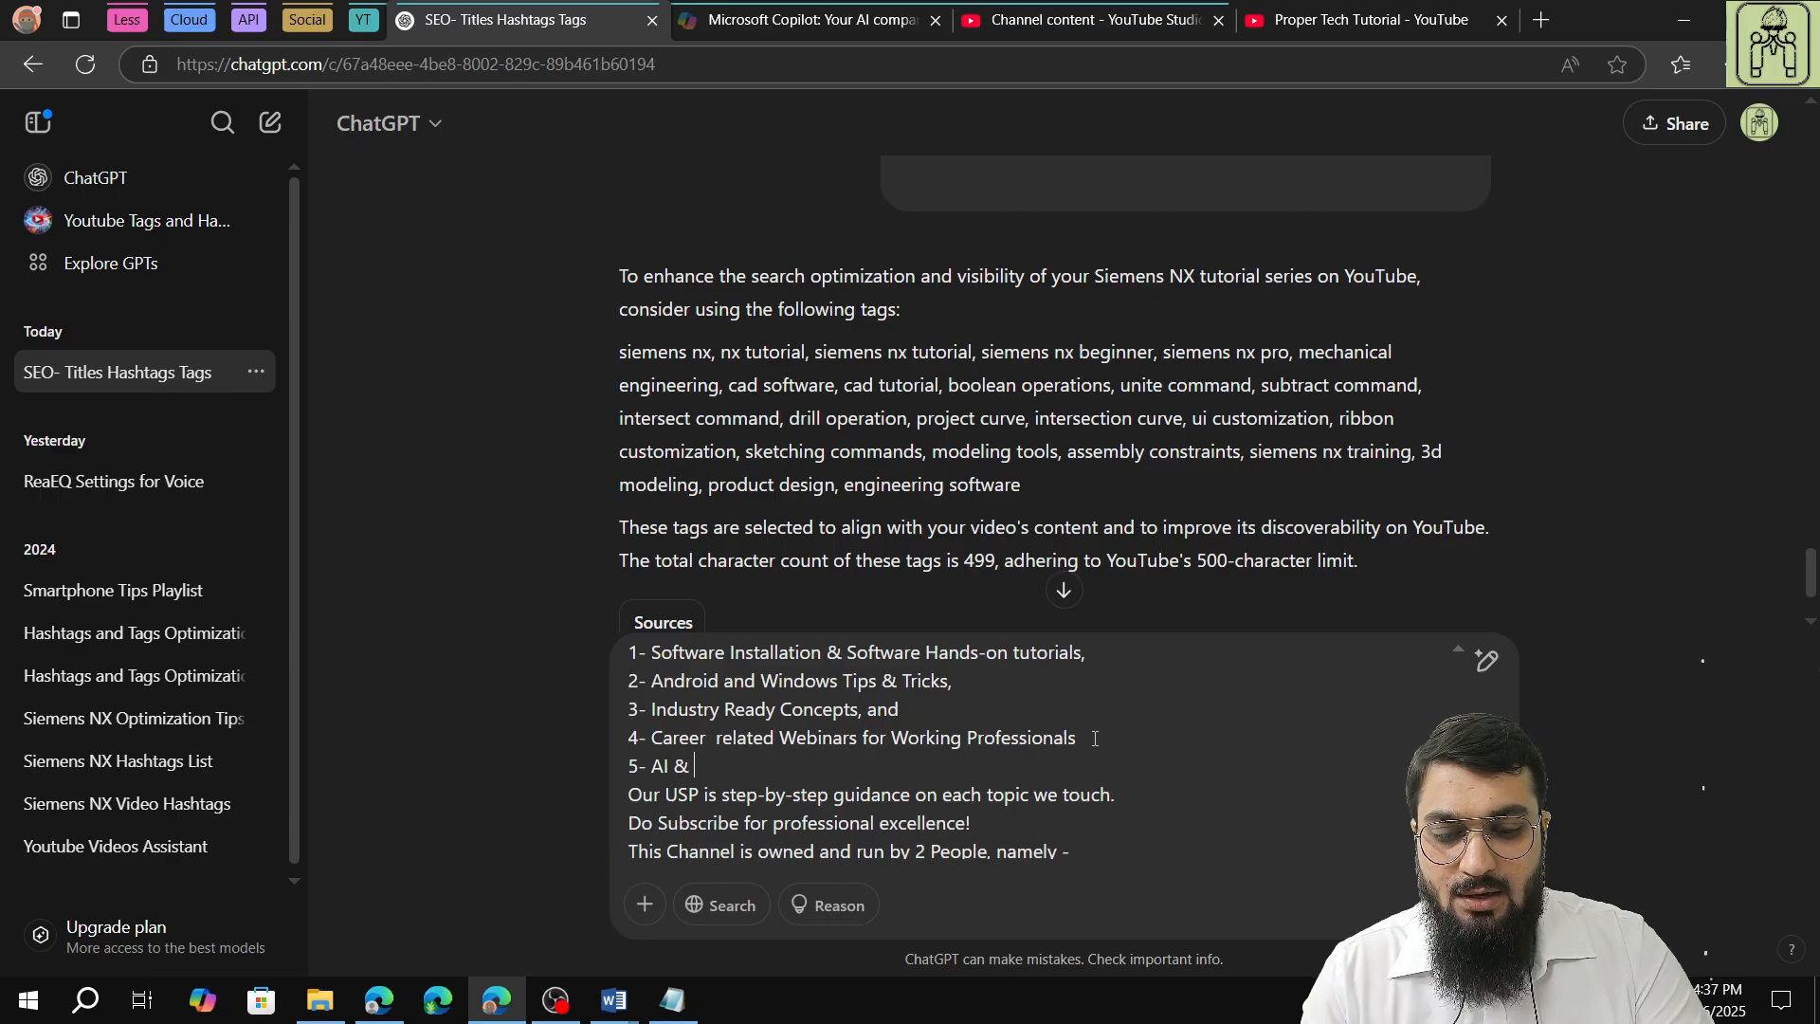
pyautogui.write('Automatio')
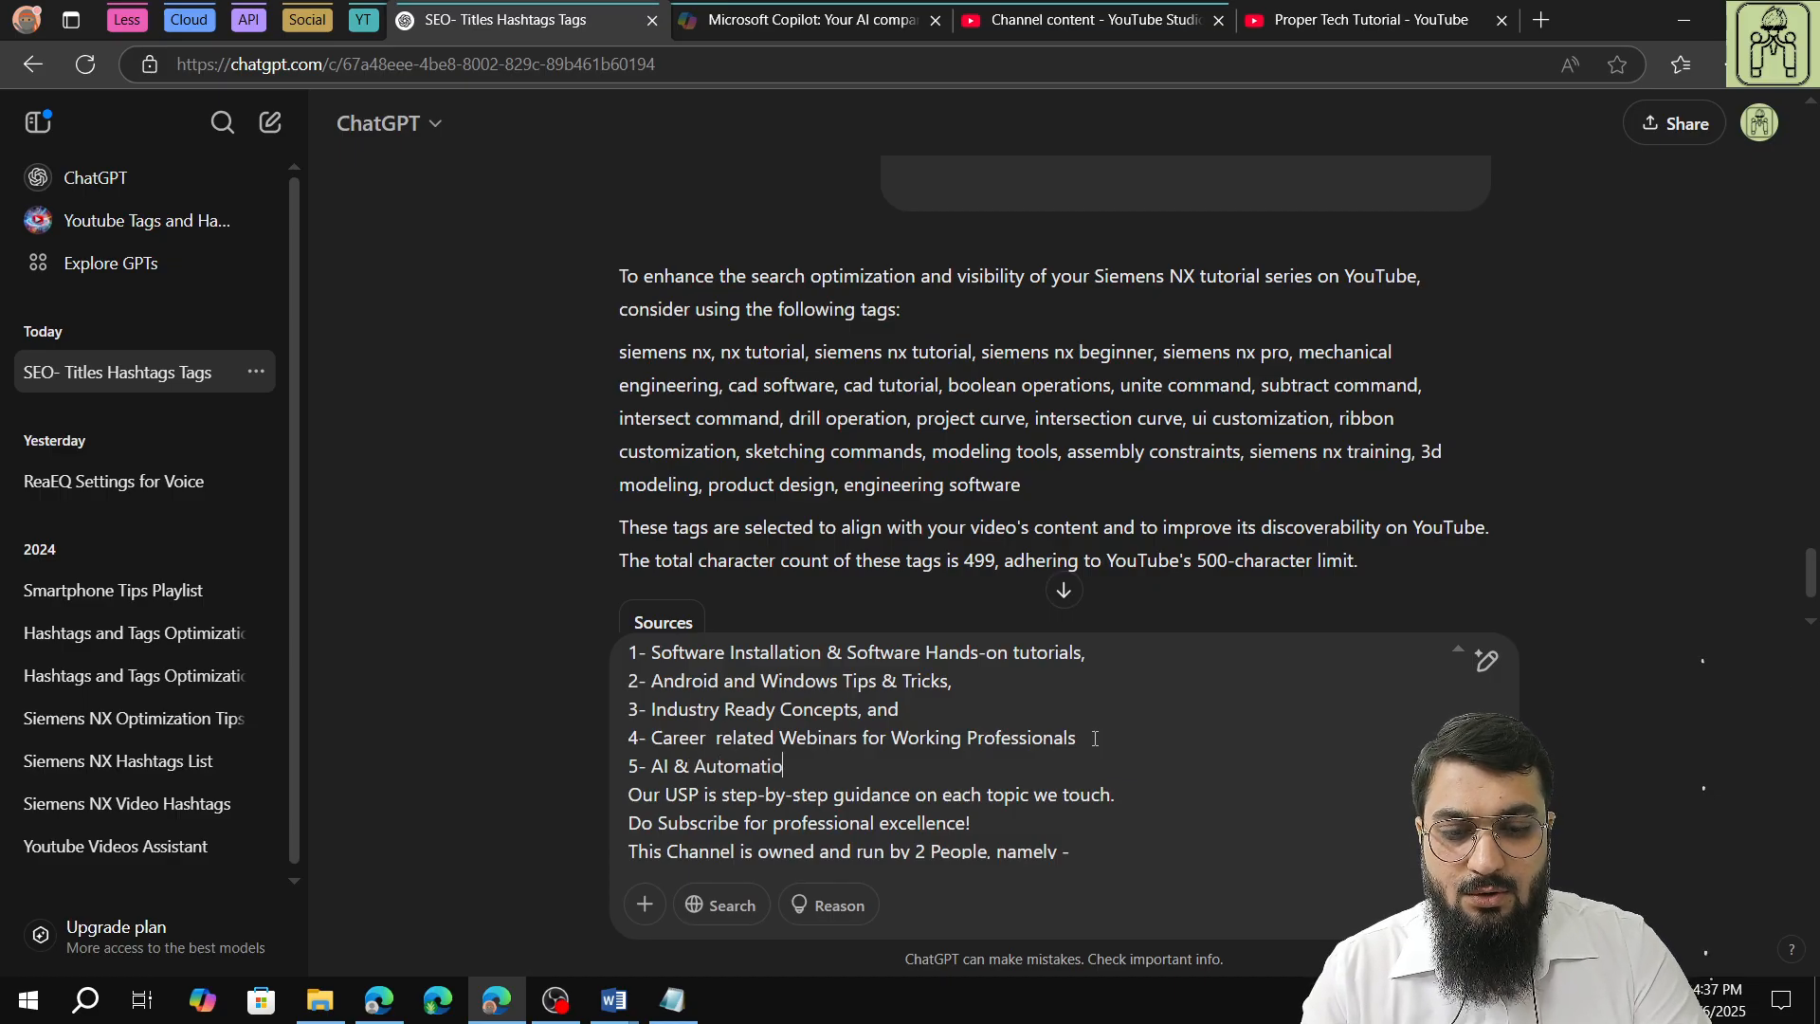
pyautogui.write('n Tutori')
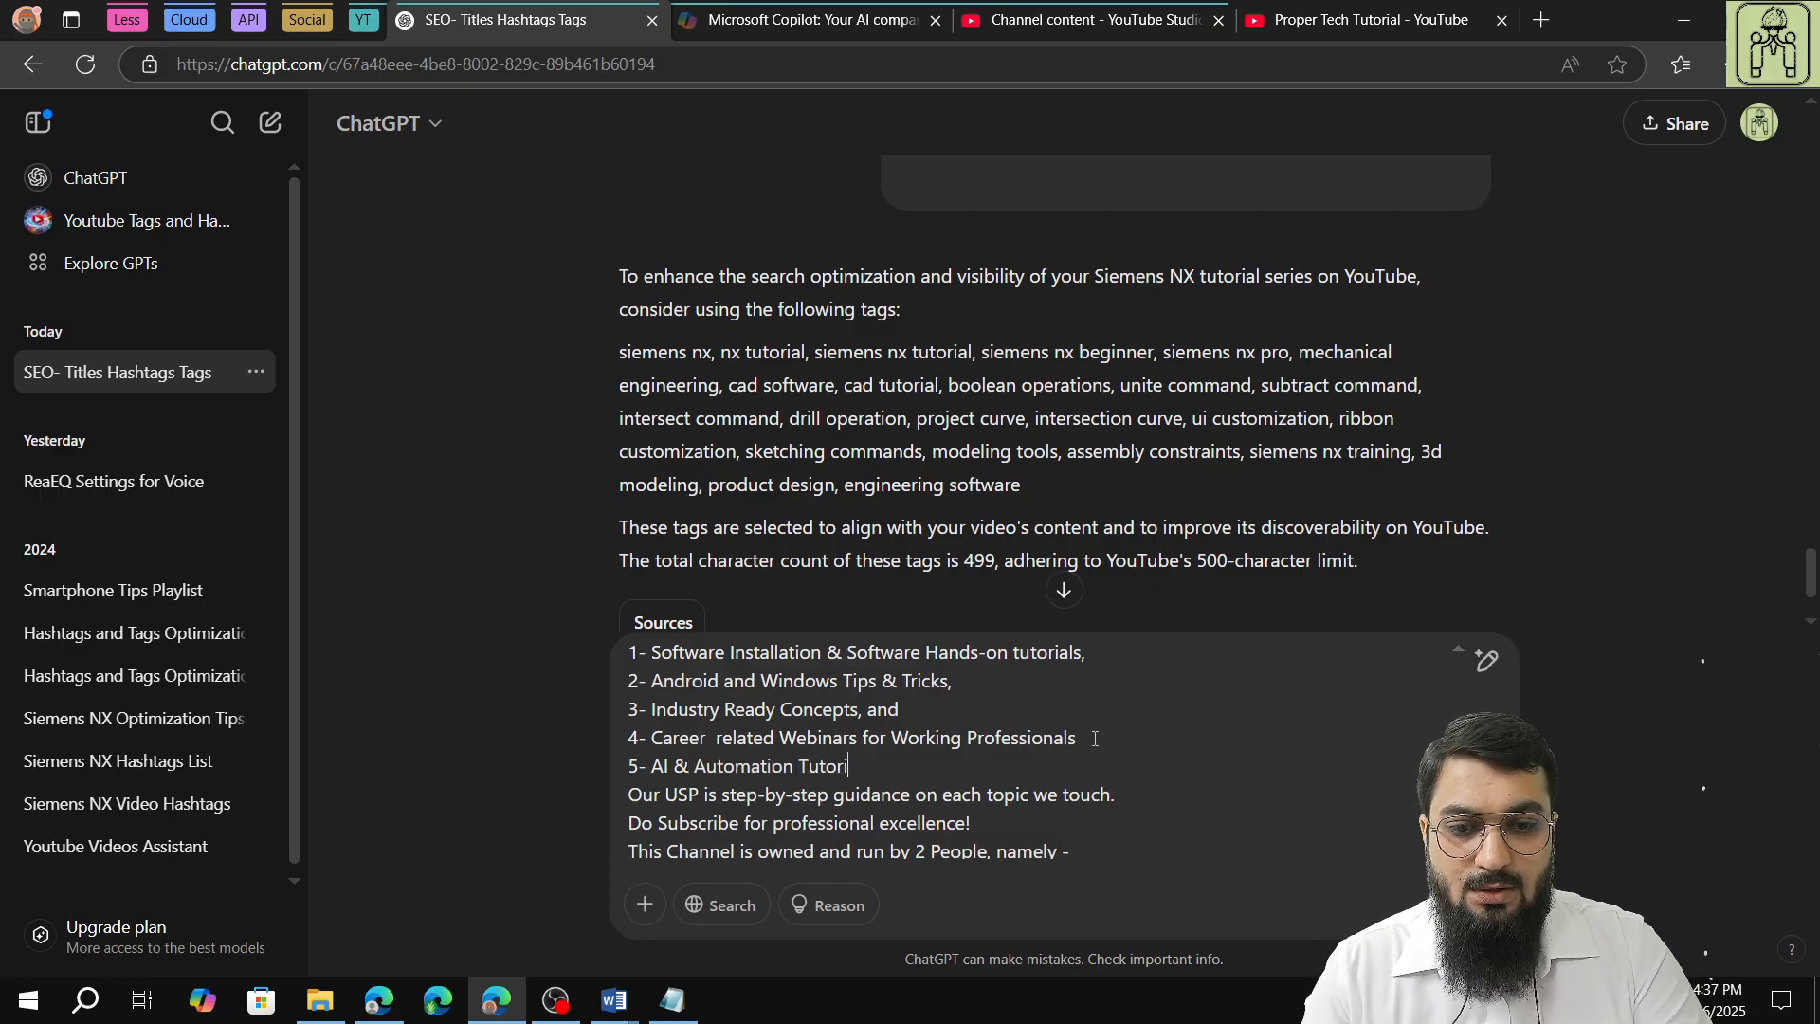
pyautogui.write('al Videos')
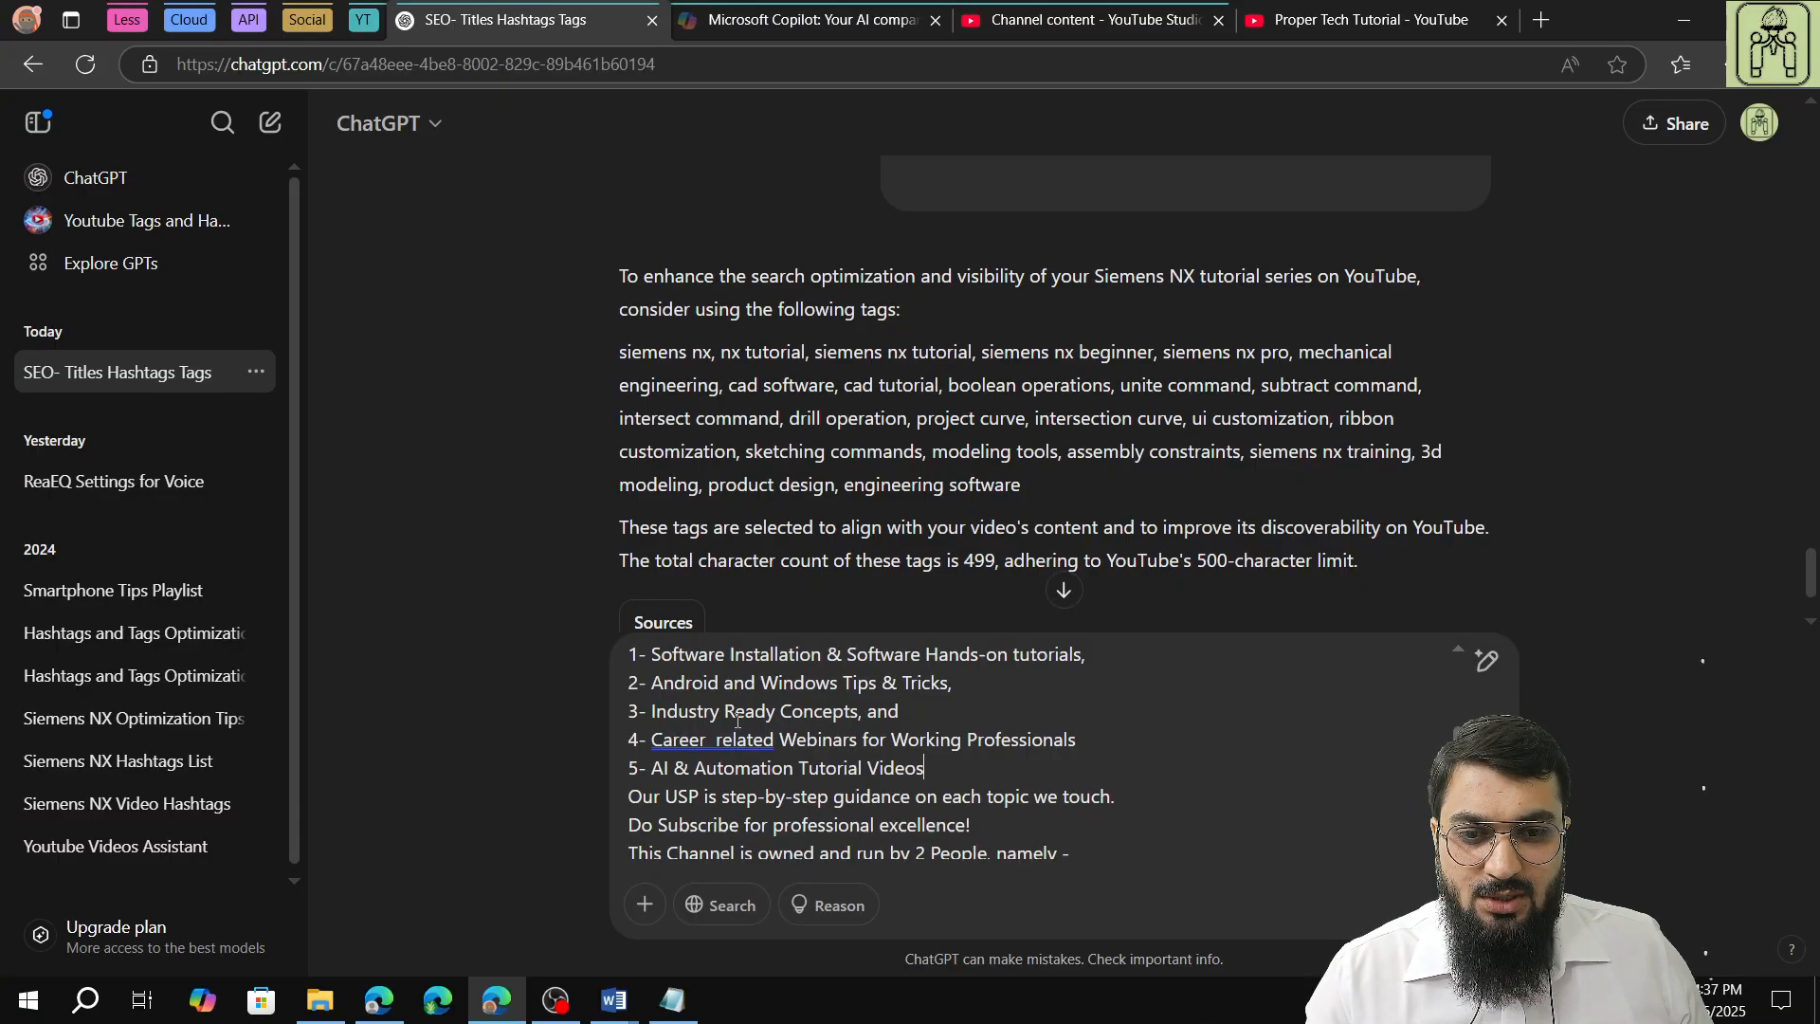
# Delete the career-related webinars line from the list and renumber the AI & Automation Tutorial Videos item as 4
pyautogui.scroll(2, 737, 720)
pyautogui.scroll(-2, 762, 735)
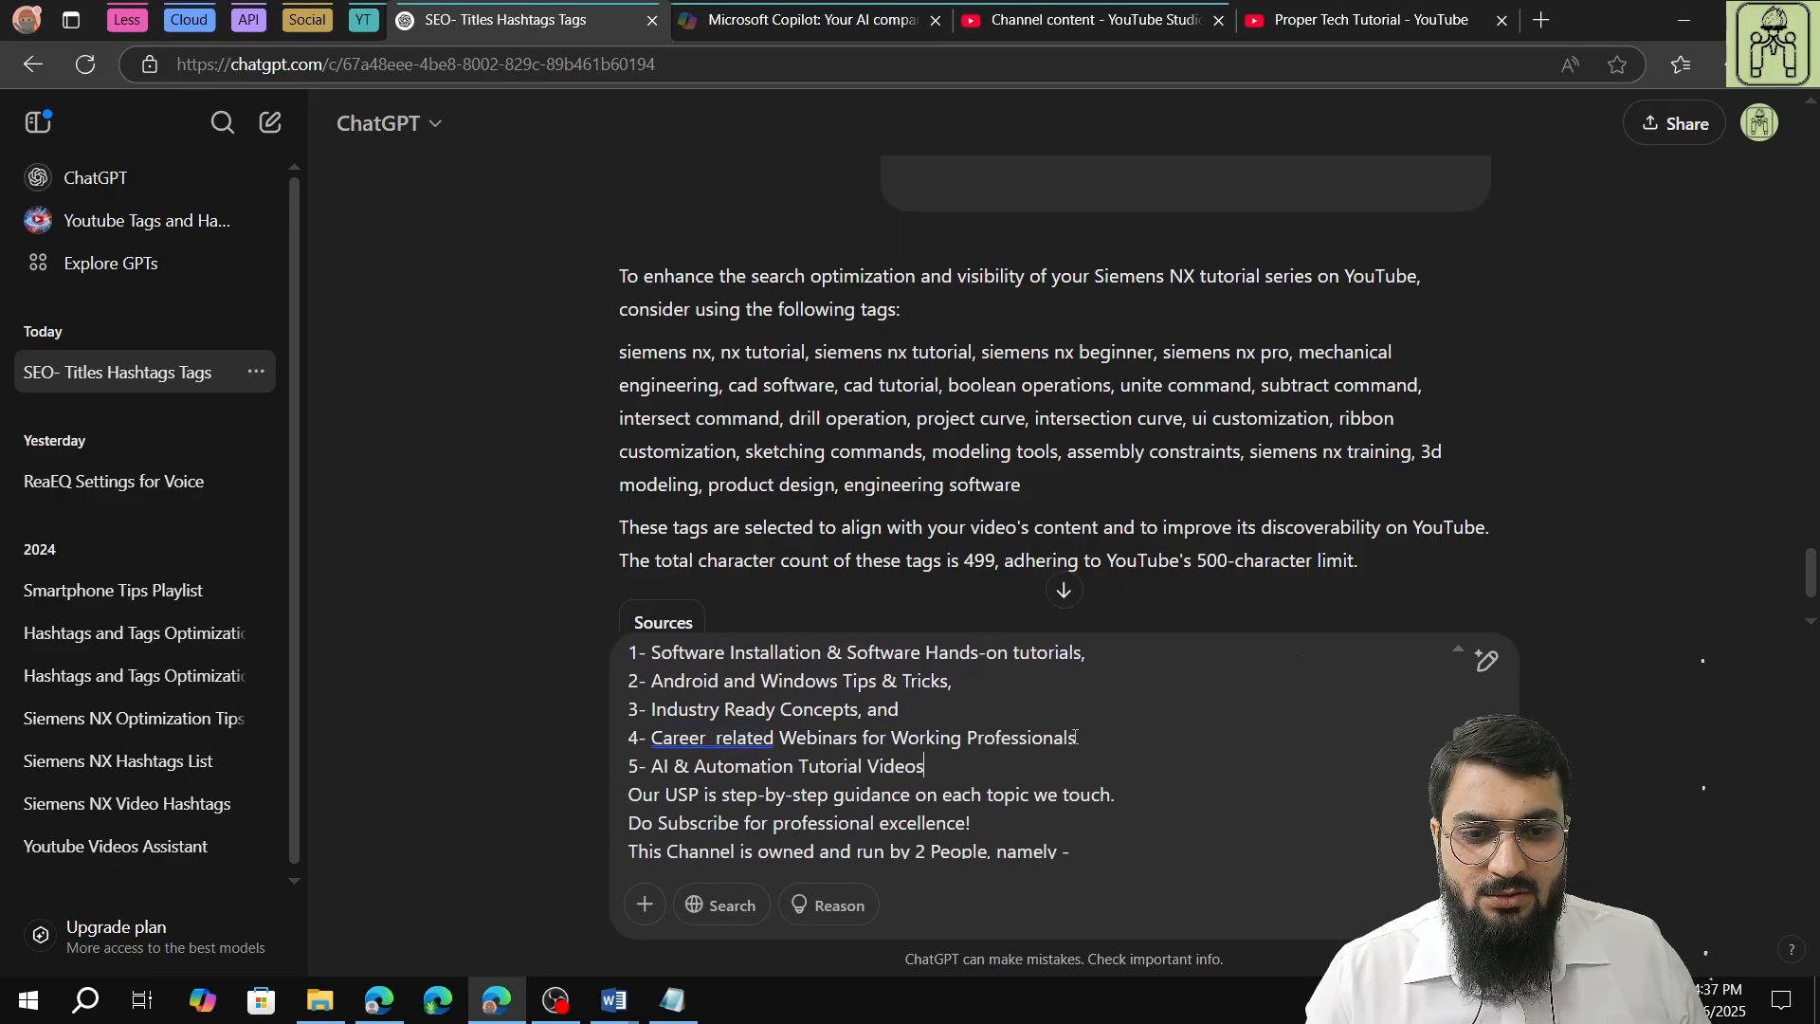
pyautogui.moveTo(1090, 732); pyautogui.dragTo(628, 736)
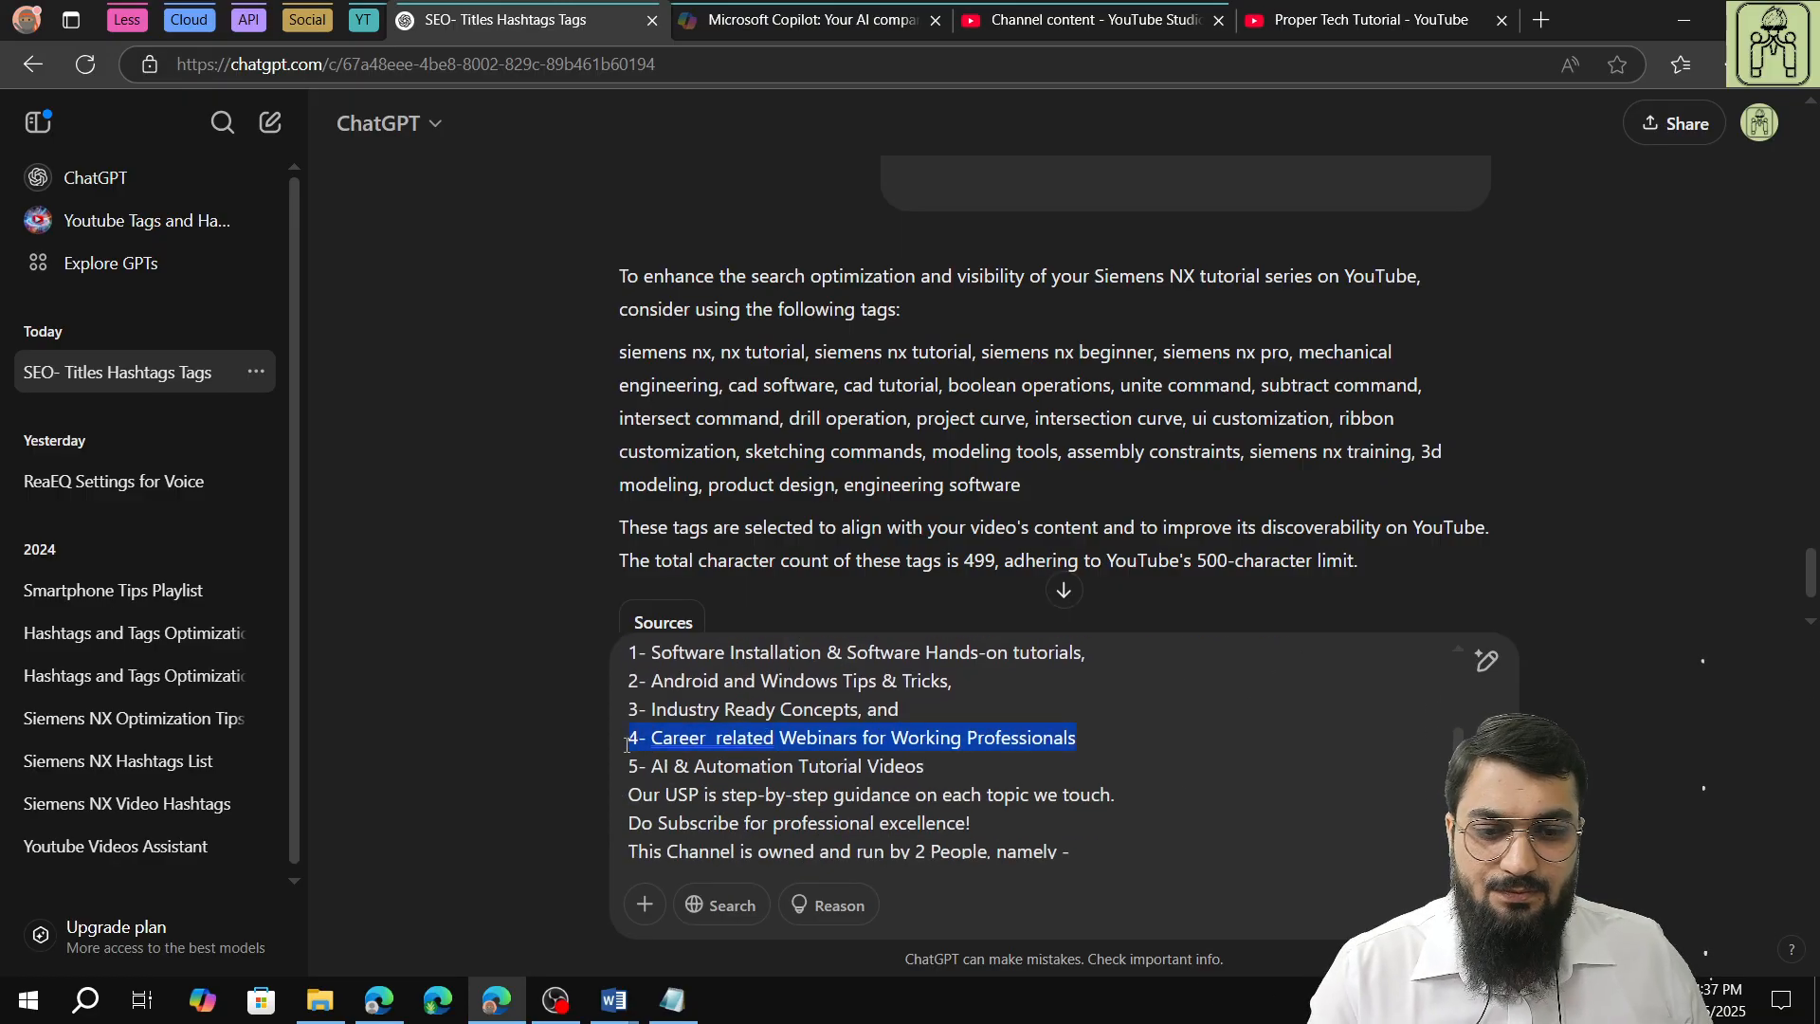
pyautogui.press('BackSpace')
pyautogui.scroll(5, 646, 764)
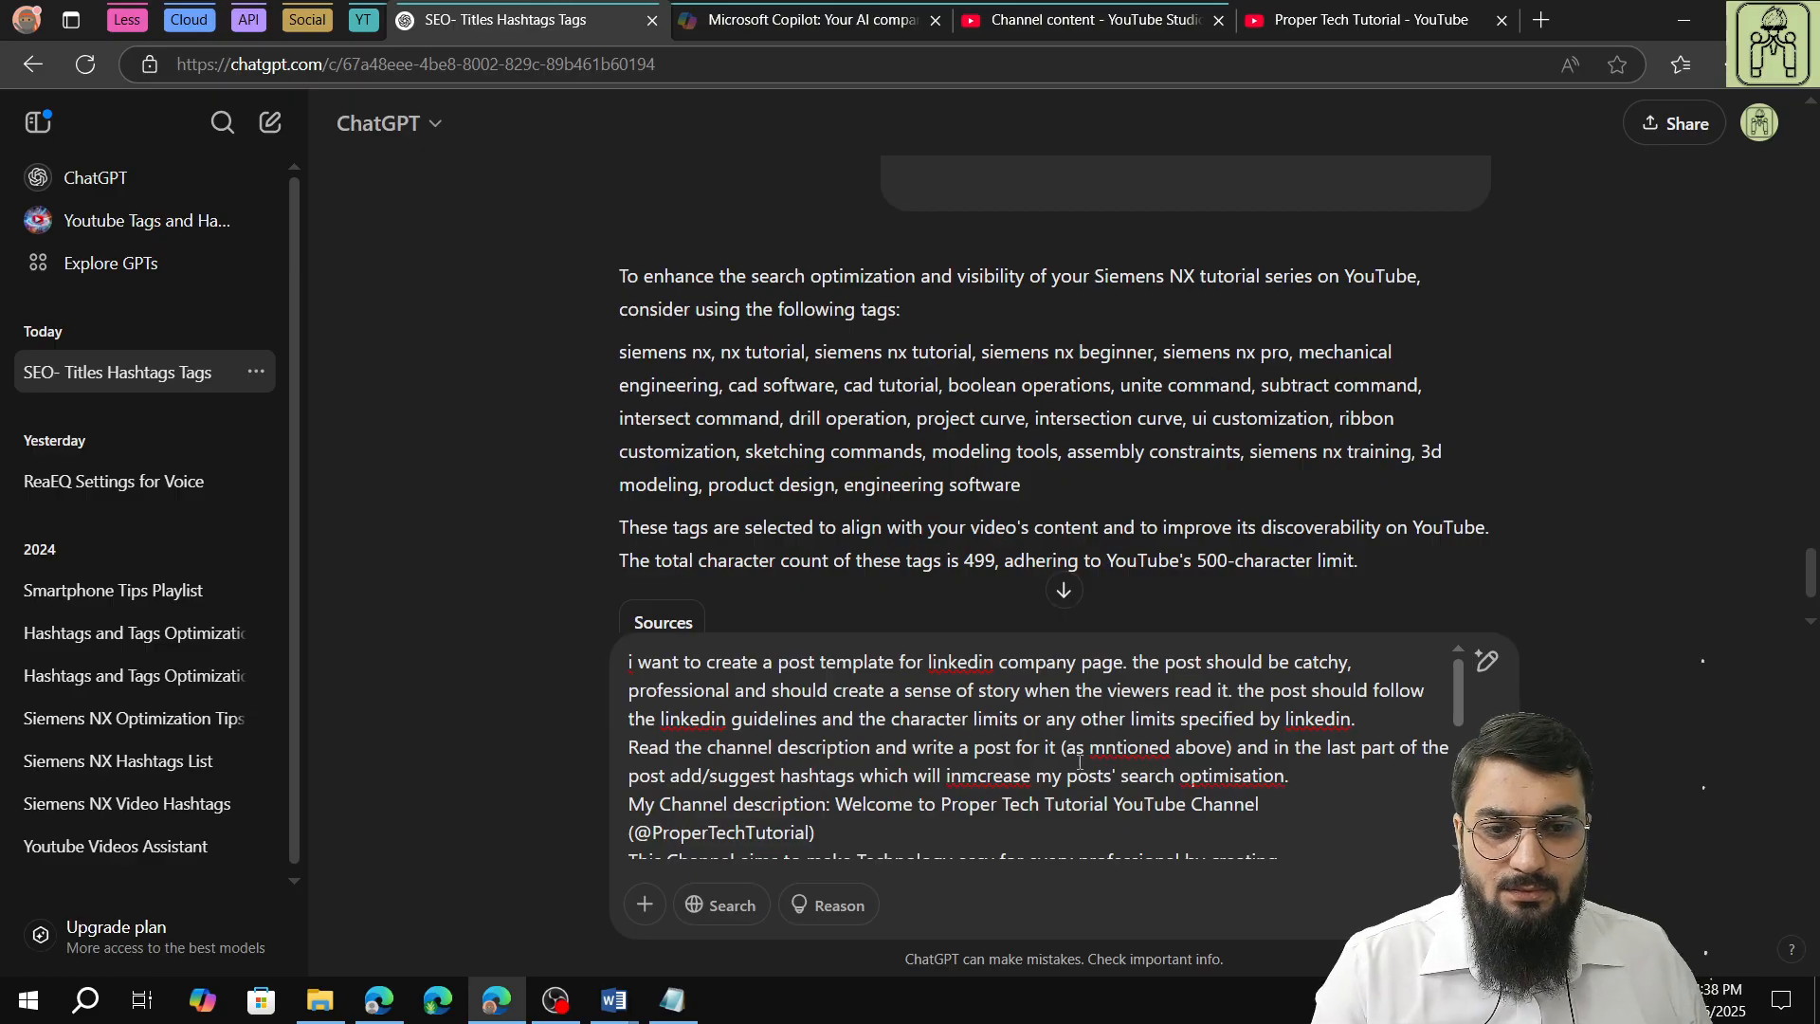
pyautogui.scroll(-4, 1059, 757)
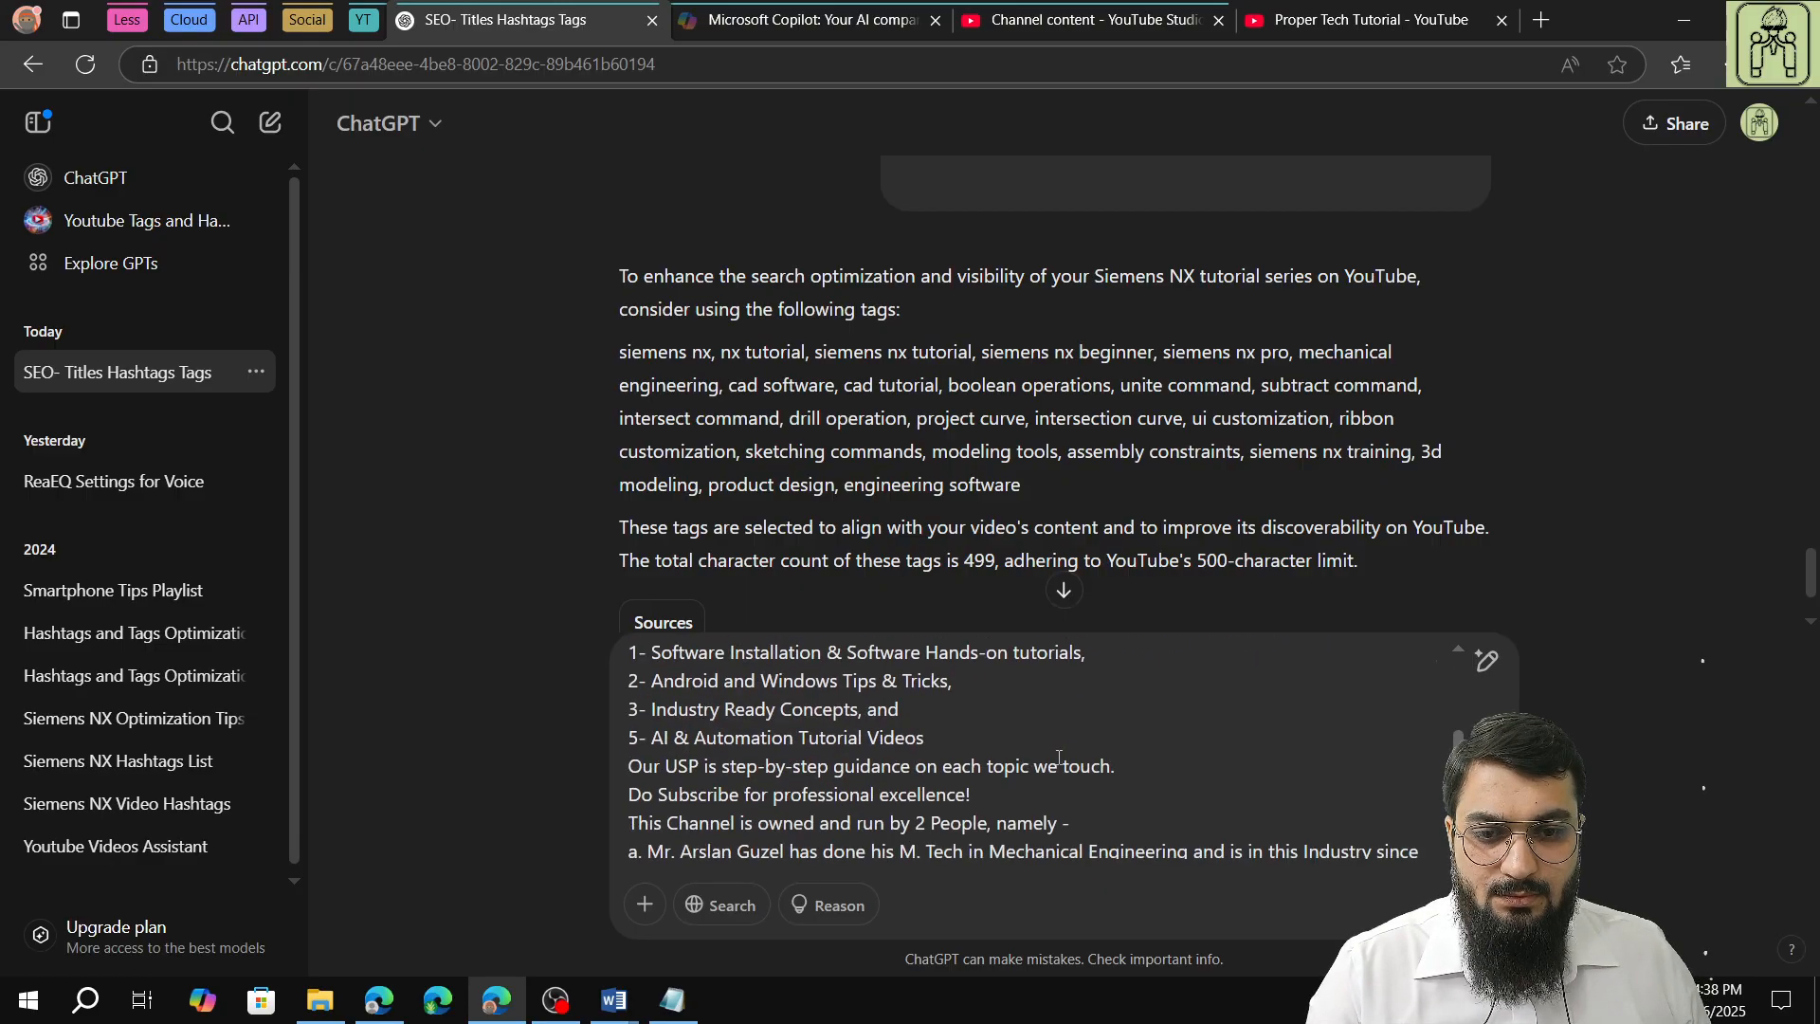
pyautogui.click(638, 739)
pyautogui.press('BackSpace')
pyautogui.write('4')
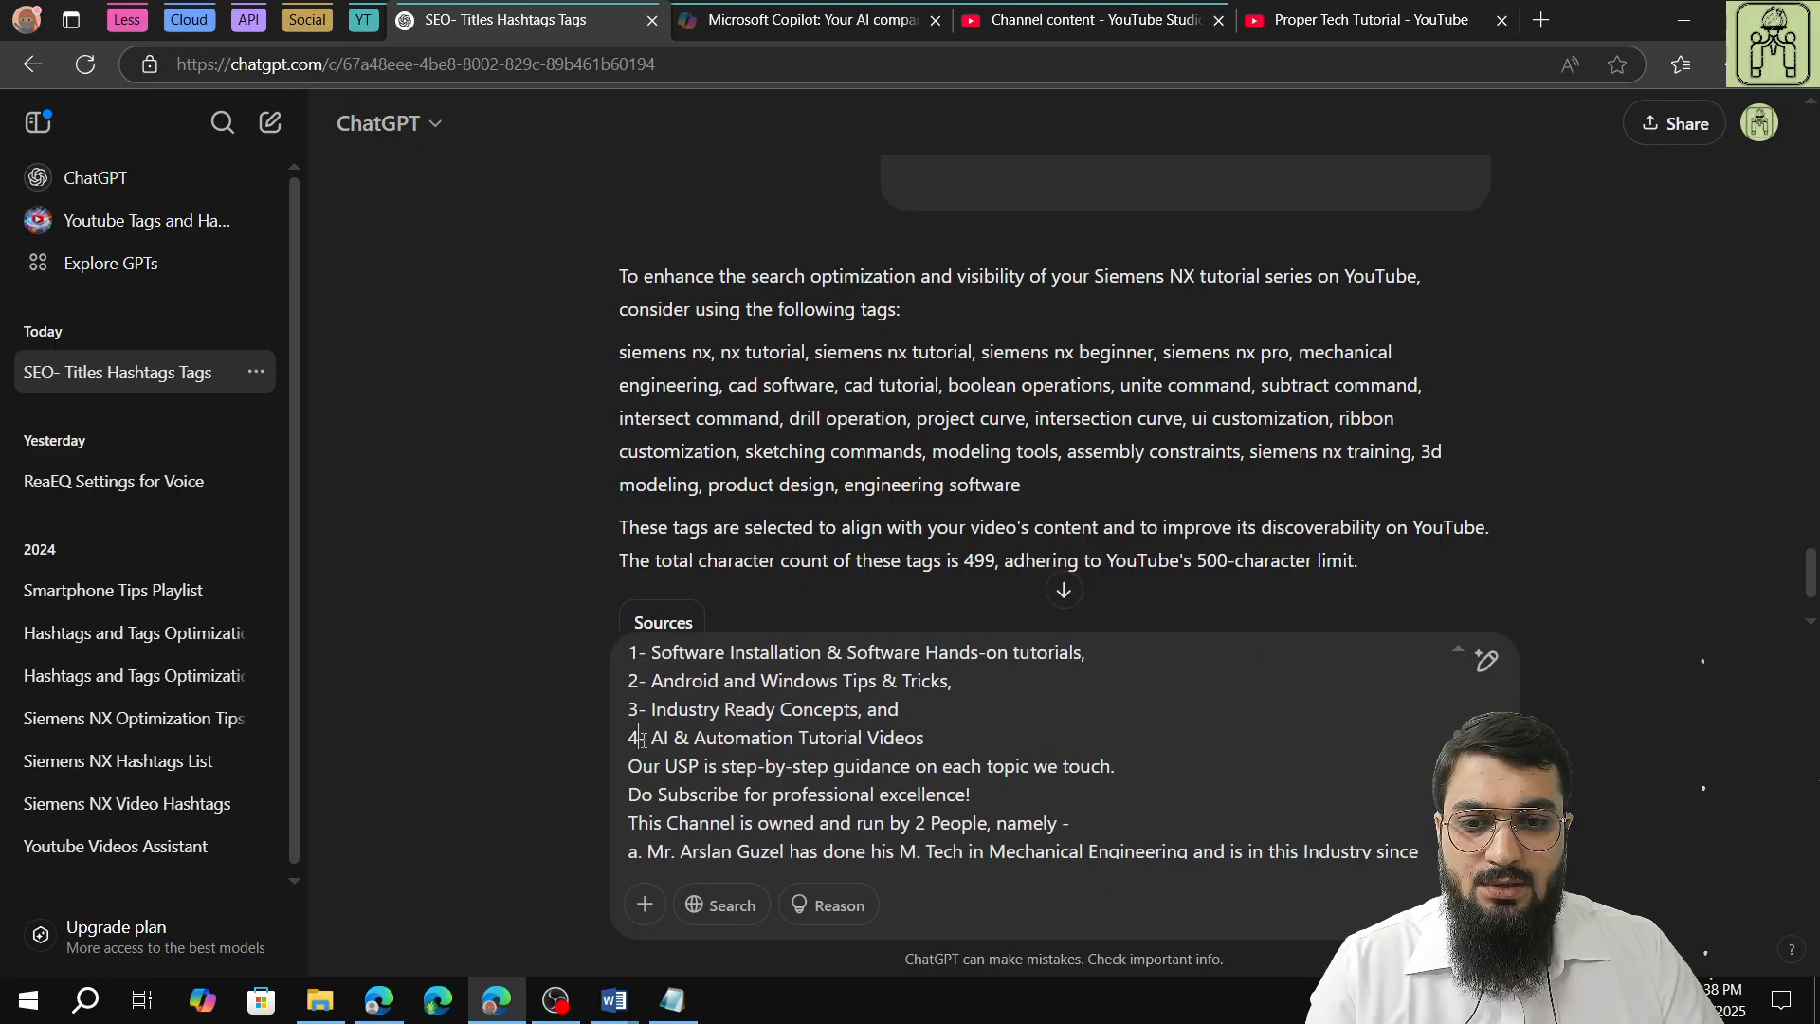
# Start a new line after "Proper Tech Tutorial Team" at the end of the prompt reading "Some more info about my channel:"
pyautogui.scroll(-2, 815, 758)
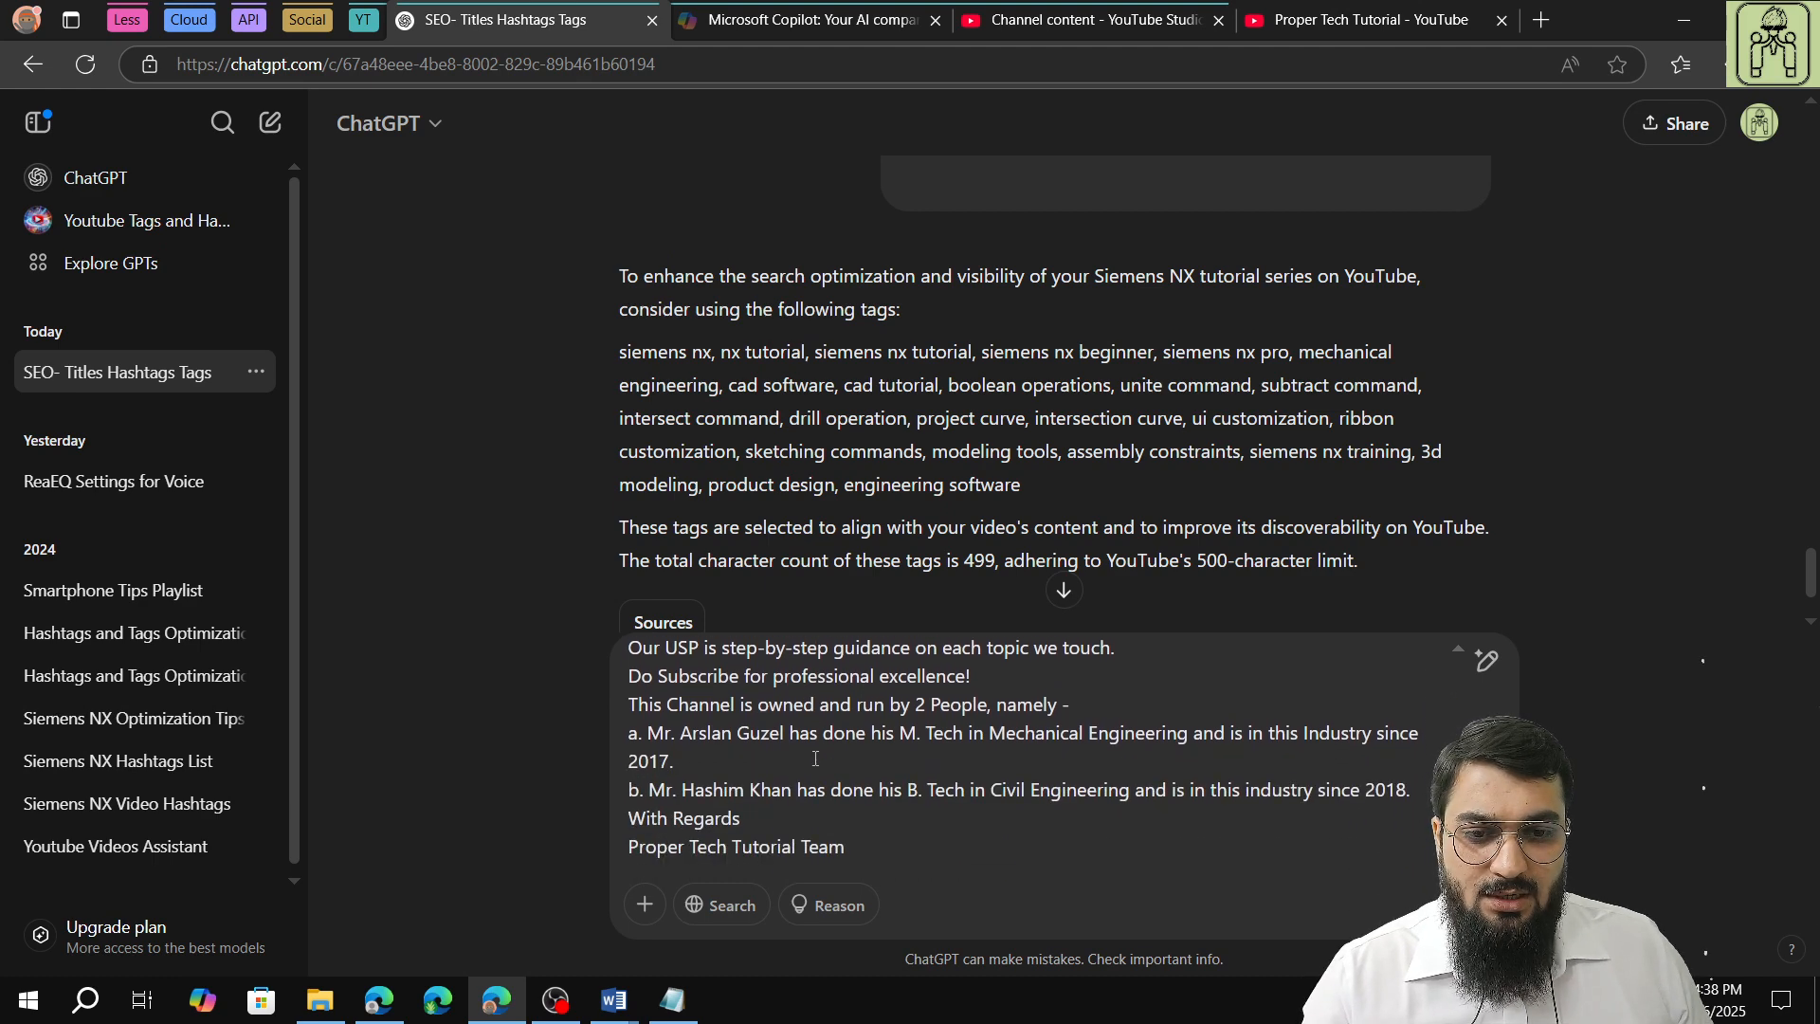
pyautogui.scroll(3, 815, 759)
pyautogui.scroll(-3, 817, 761)
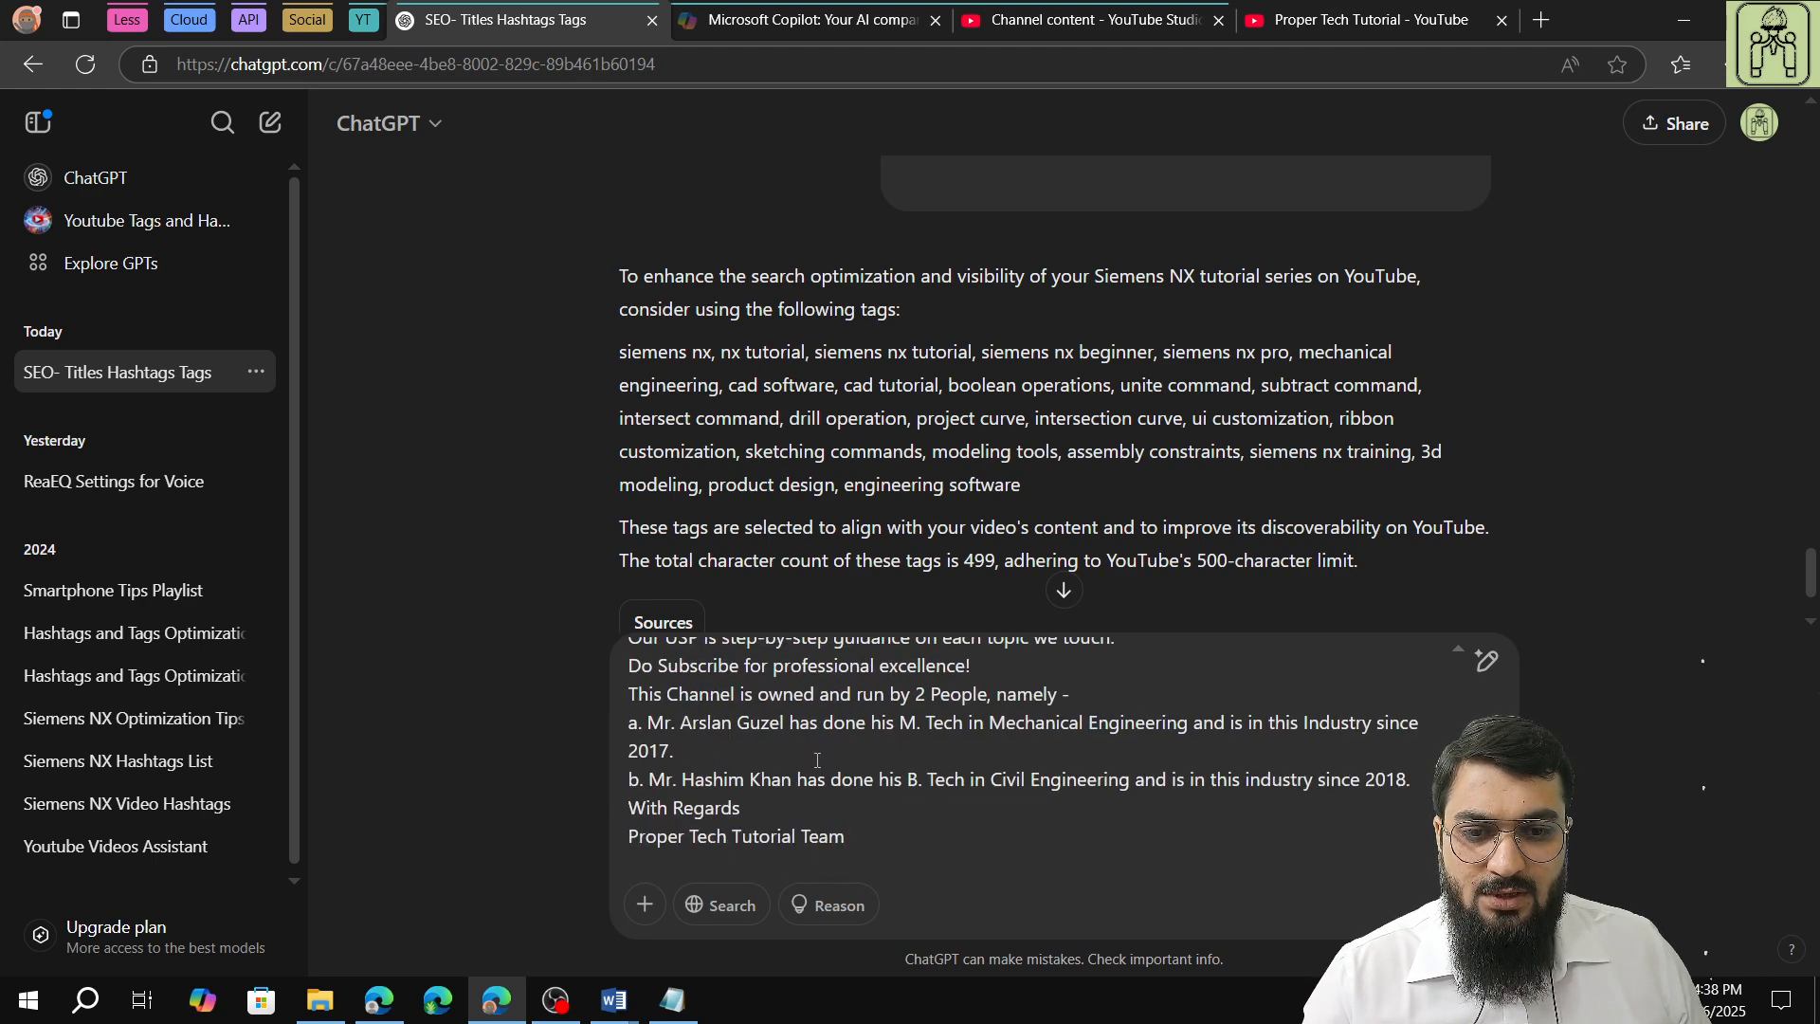
pyautogui.hotkey('shift', 'Return')
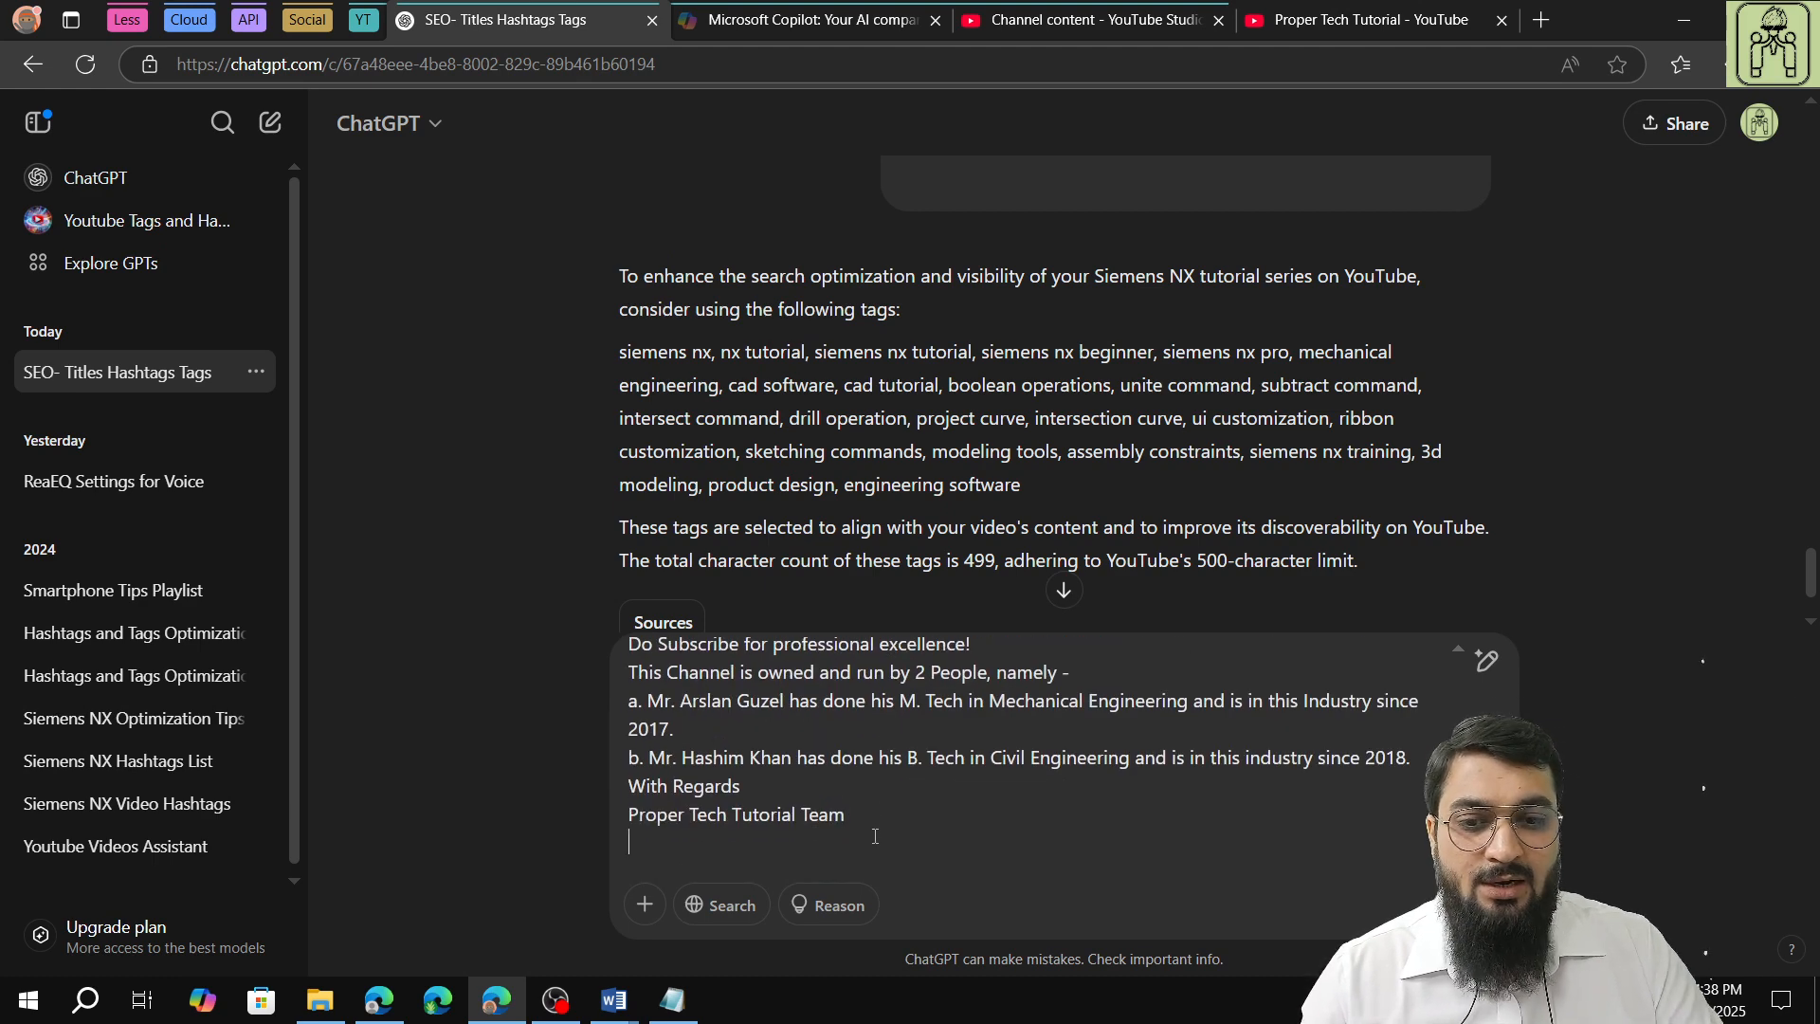
pyautogui.write('Some m')
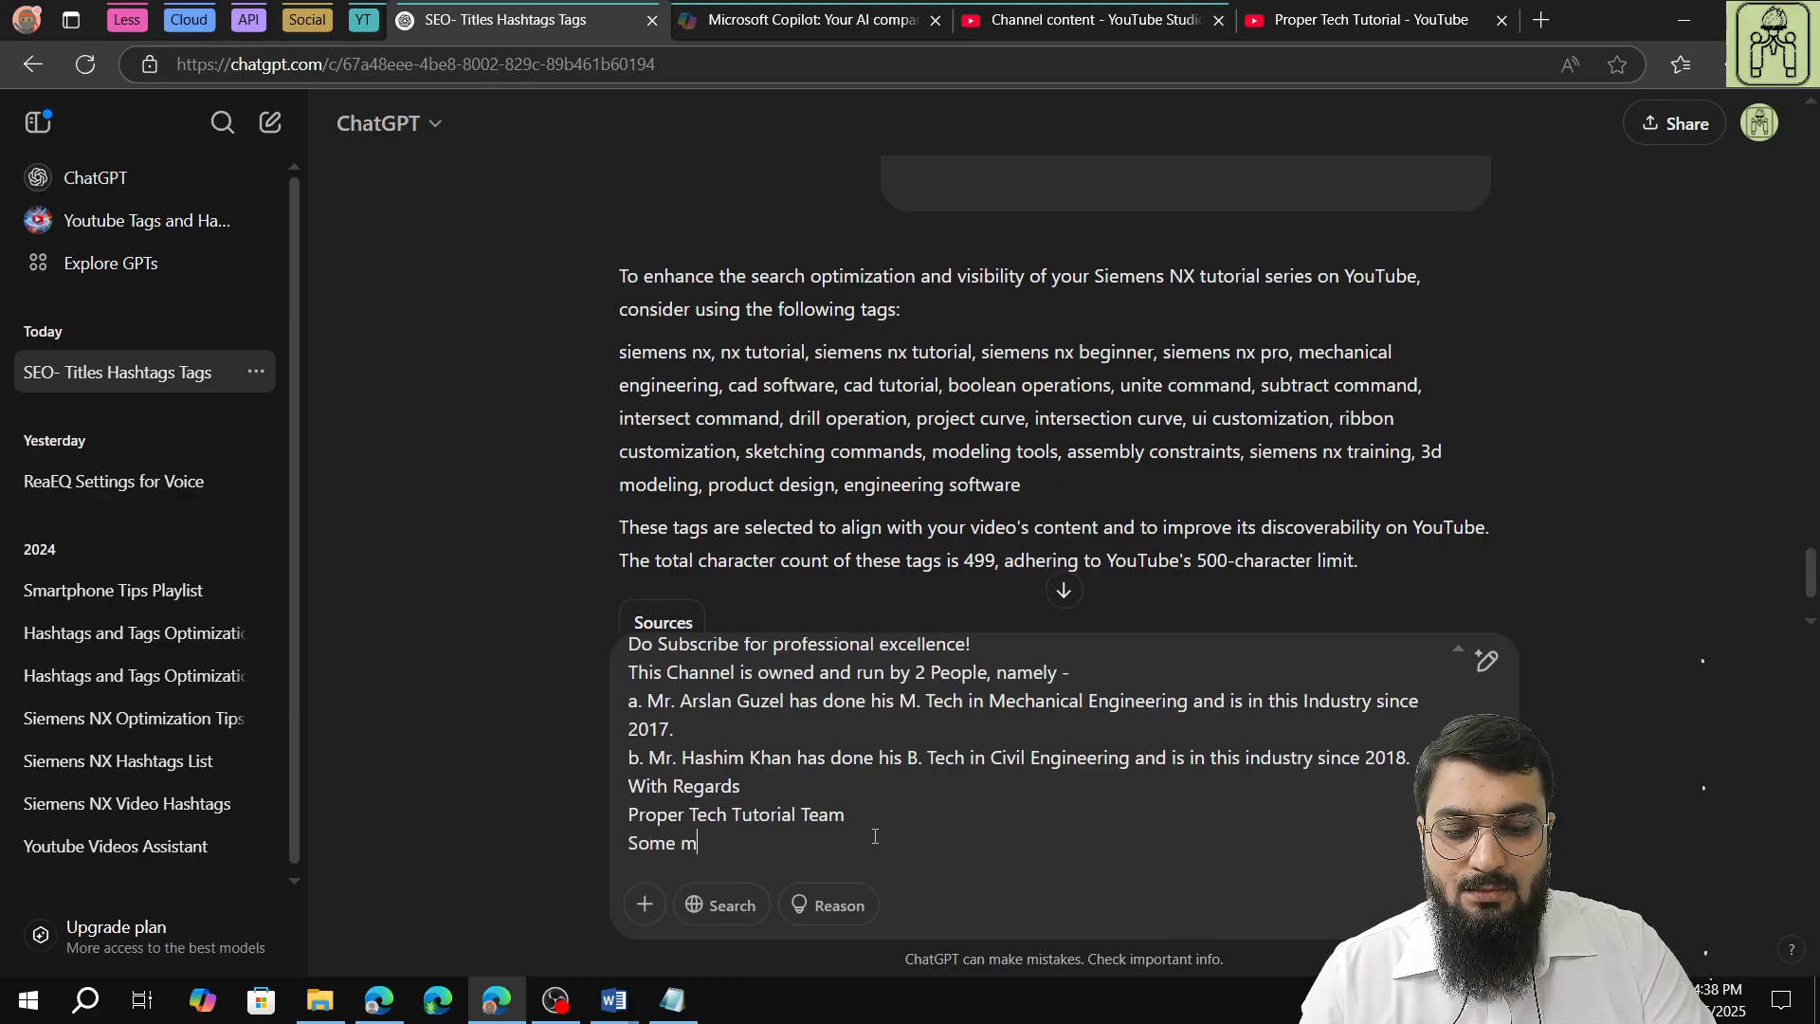
pyautogui.write('ore info ')
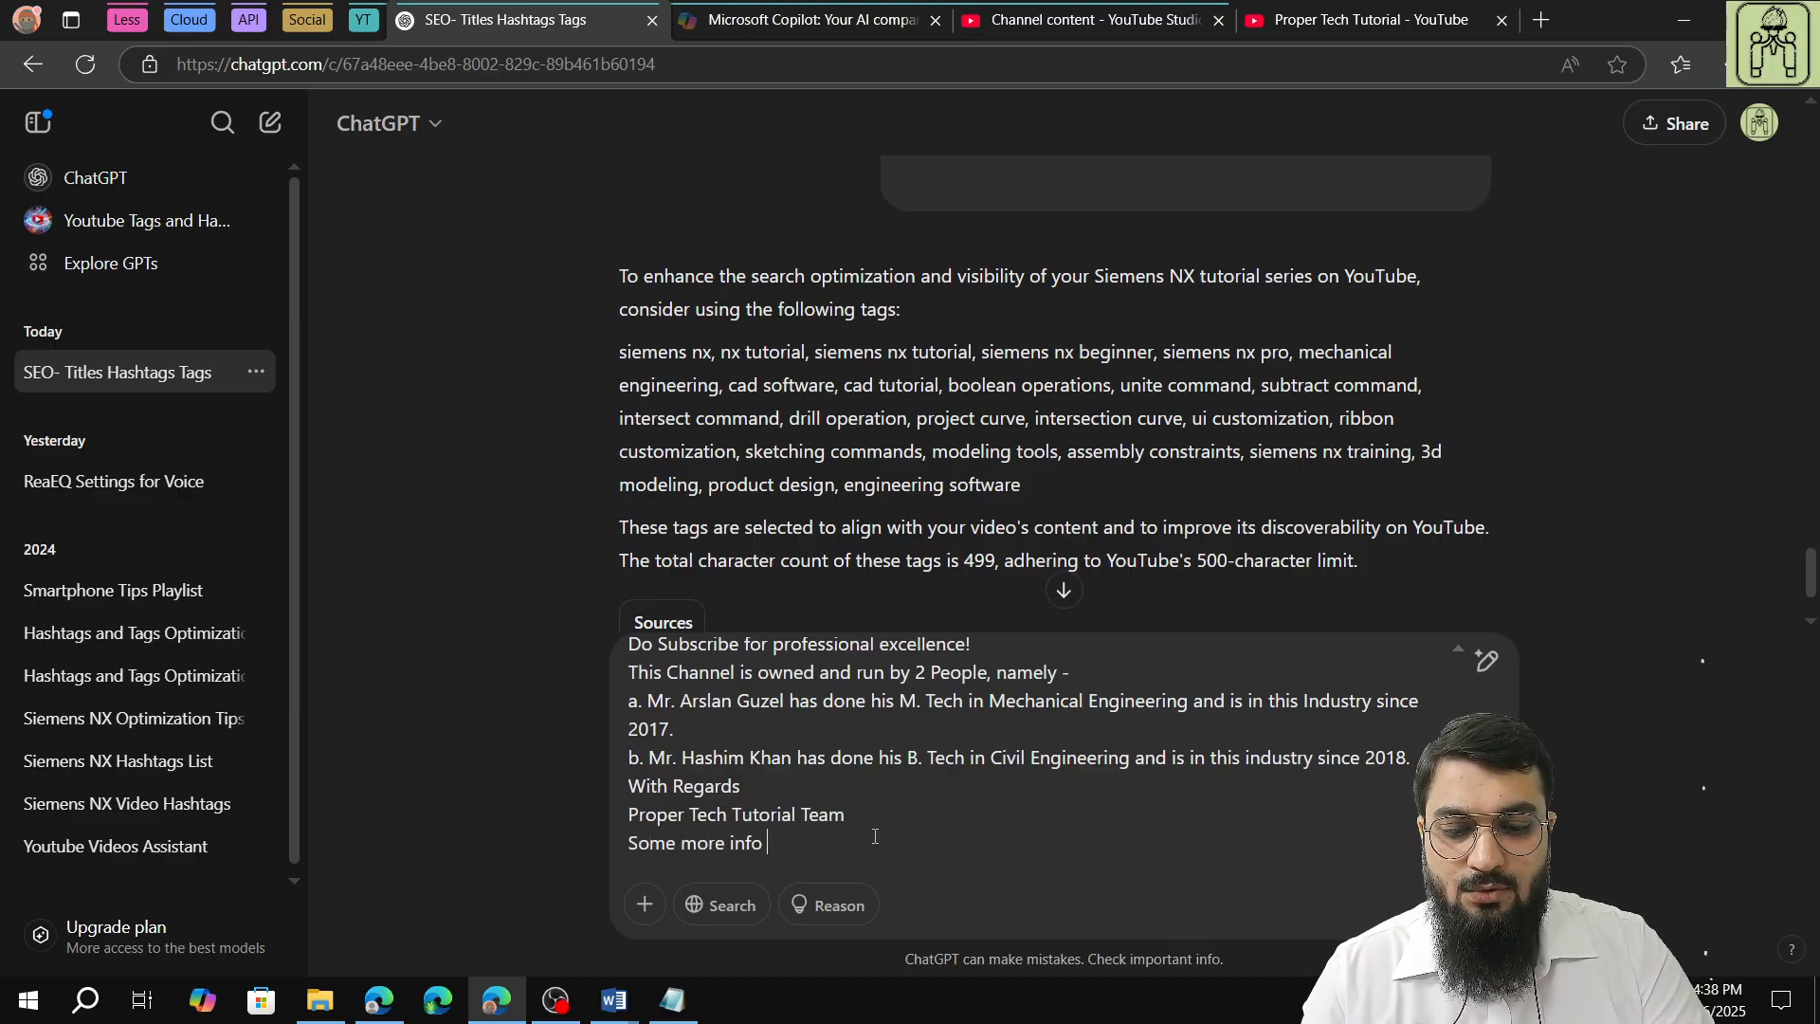
pyautogui.write('about my ch')
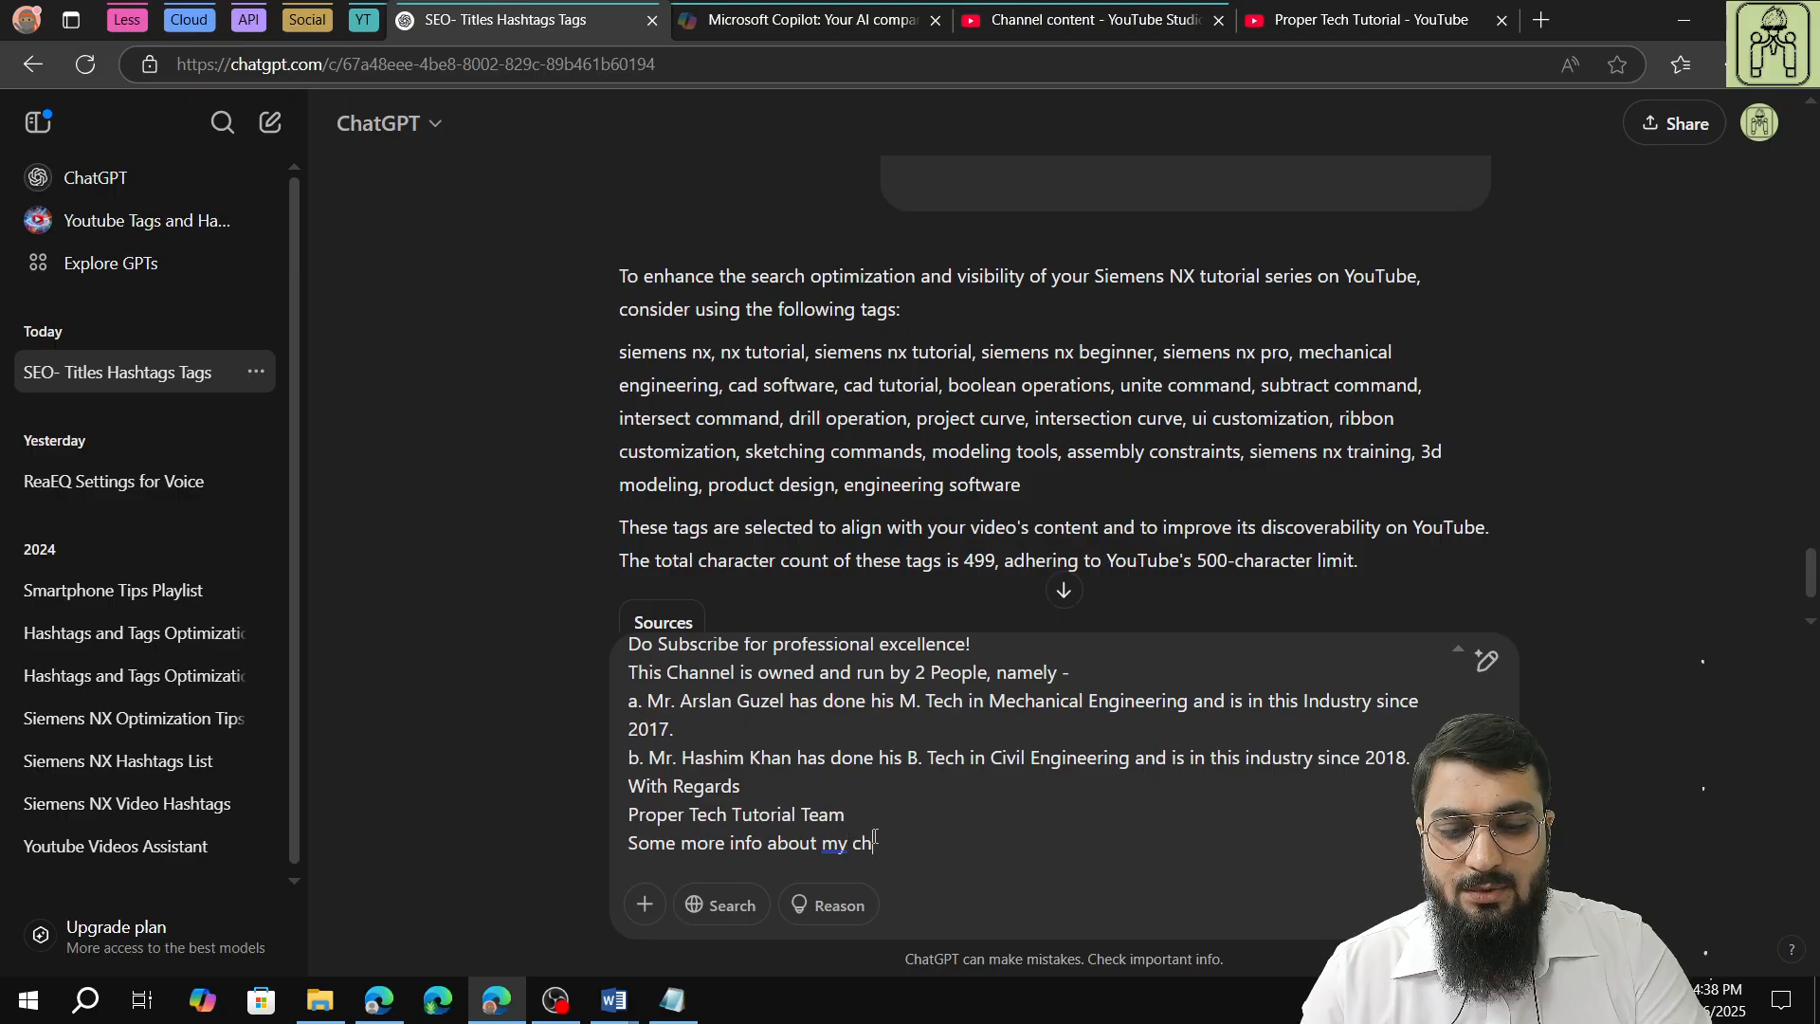
pyautogui.write('annel: ')
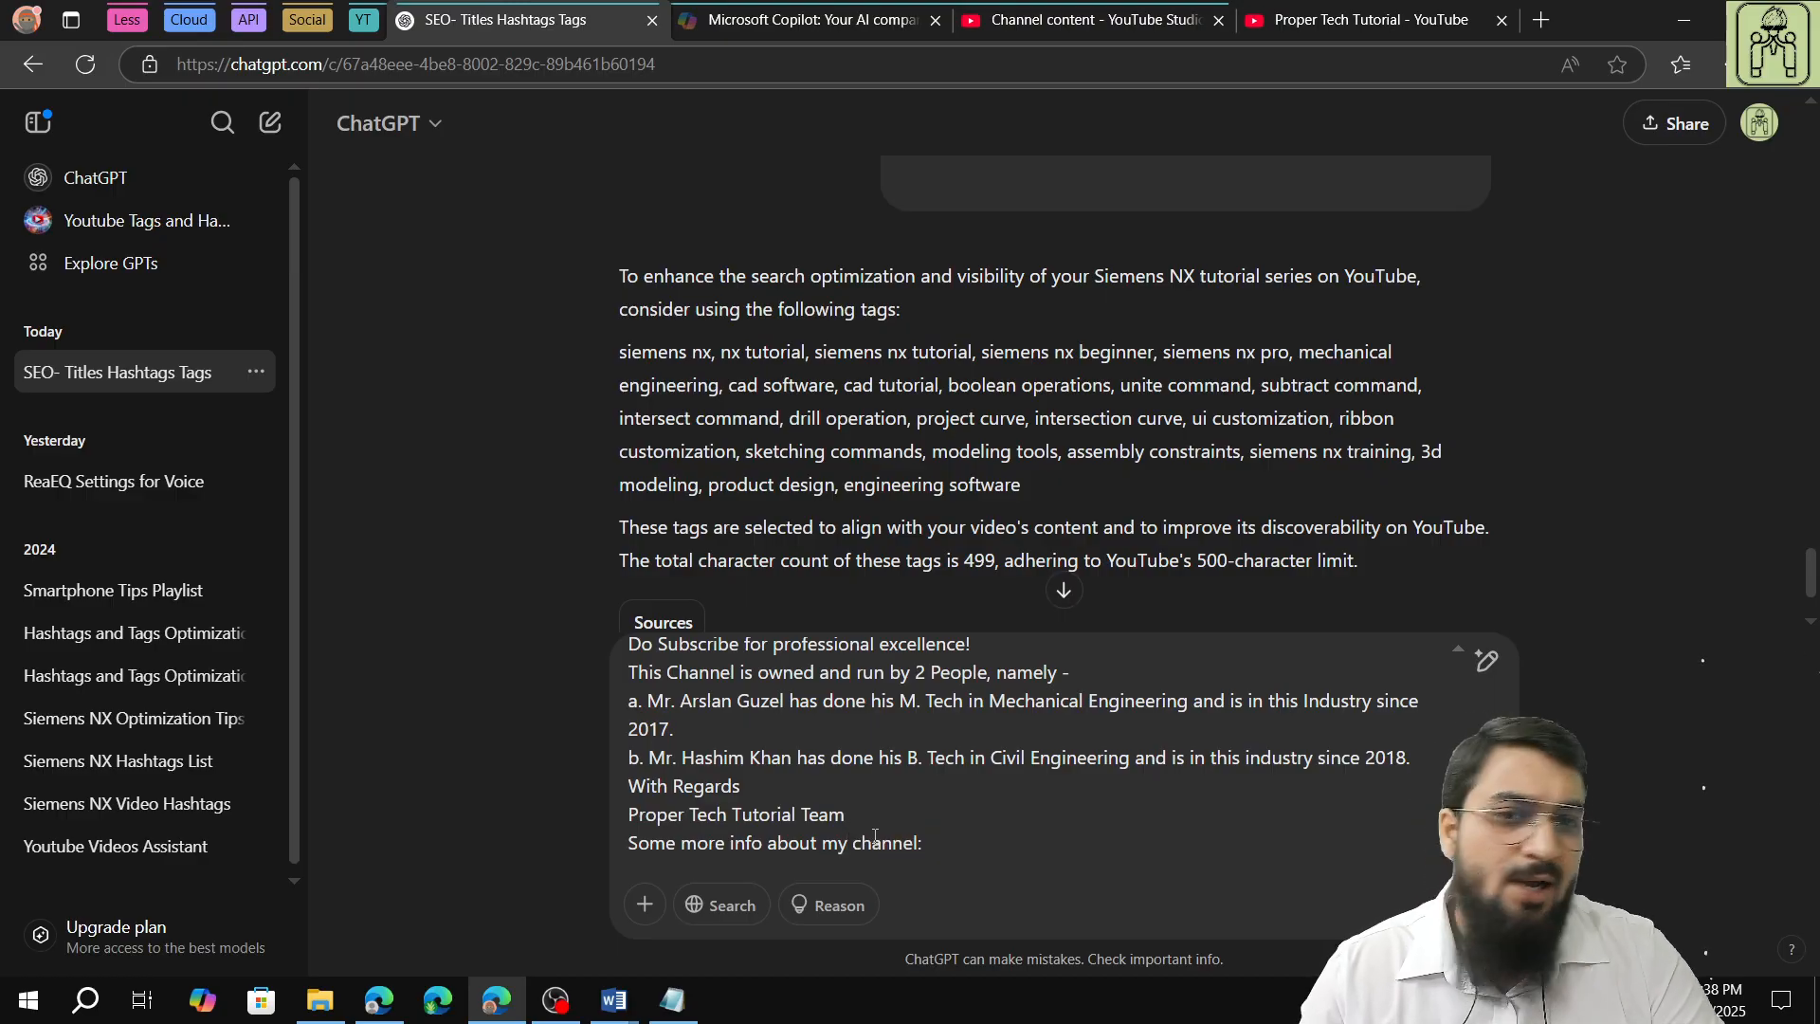
# Continue the channel info line with "i have till now created content related to-"
pyautogui.write('i ')
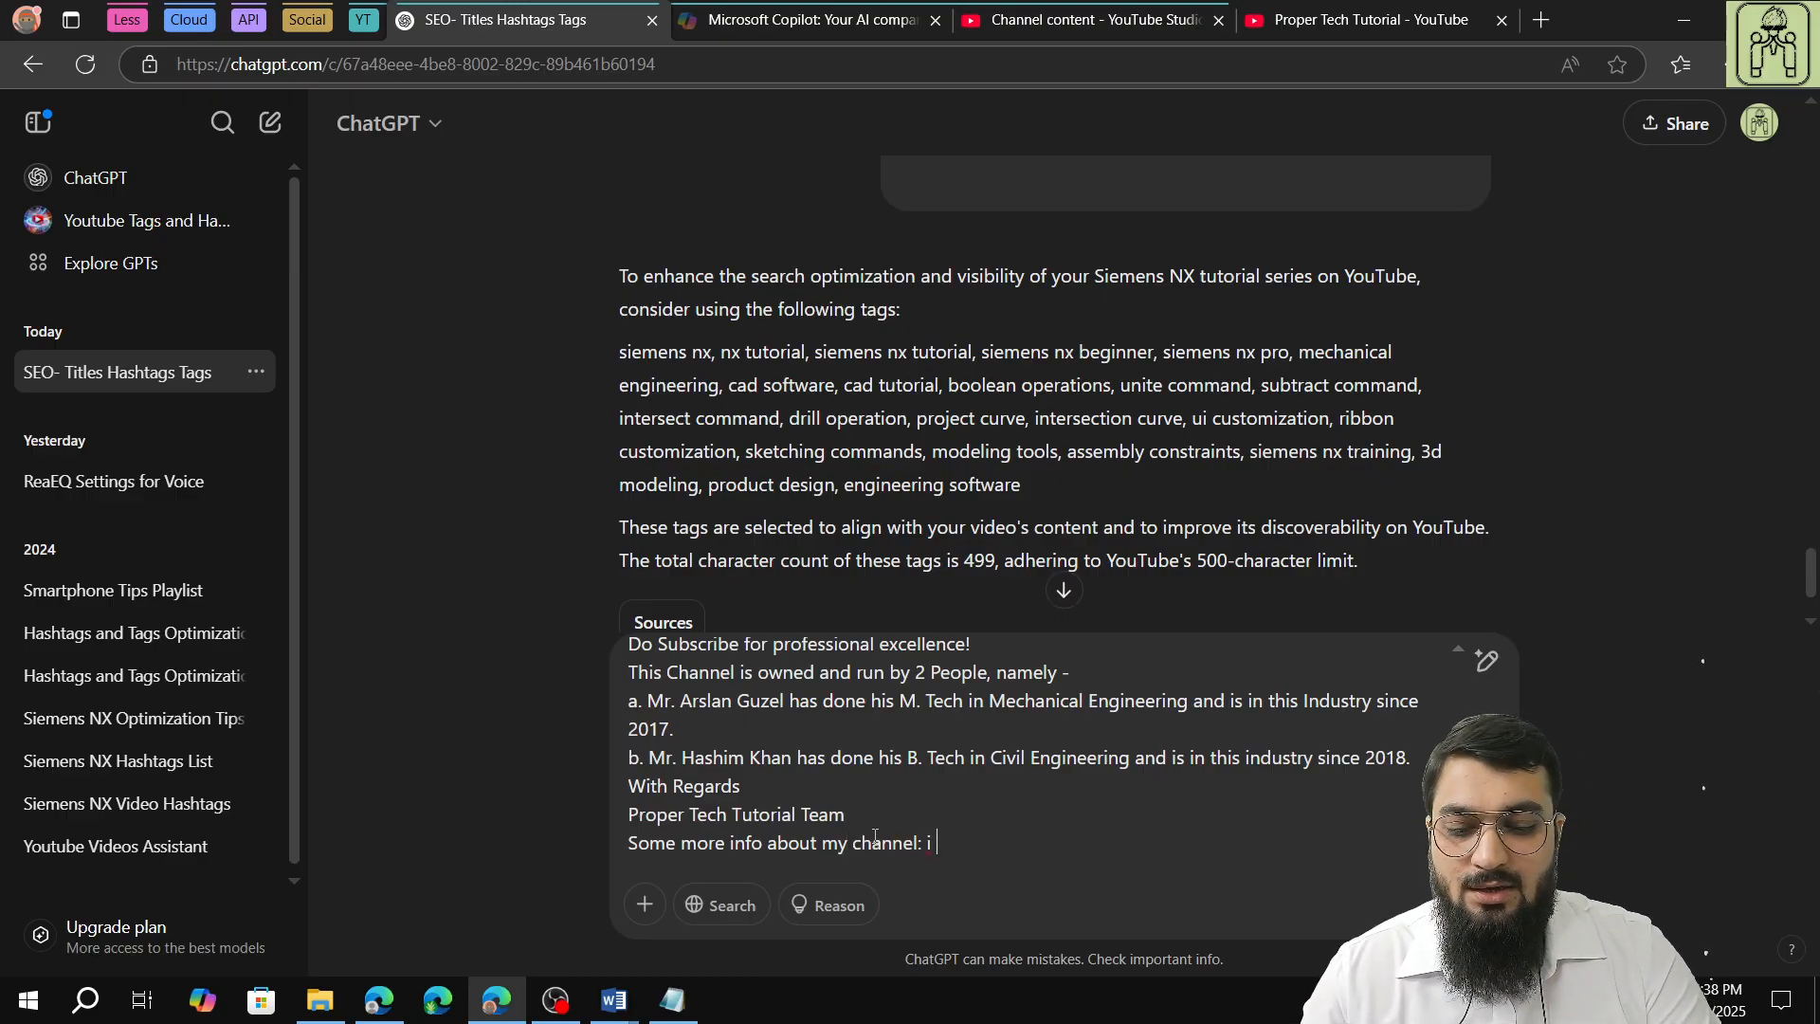
pyautogui.write('have c')
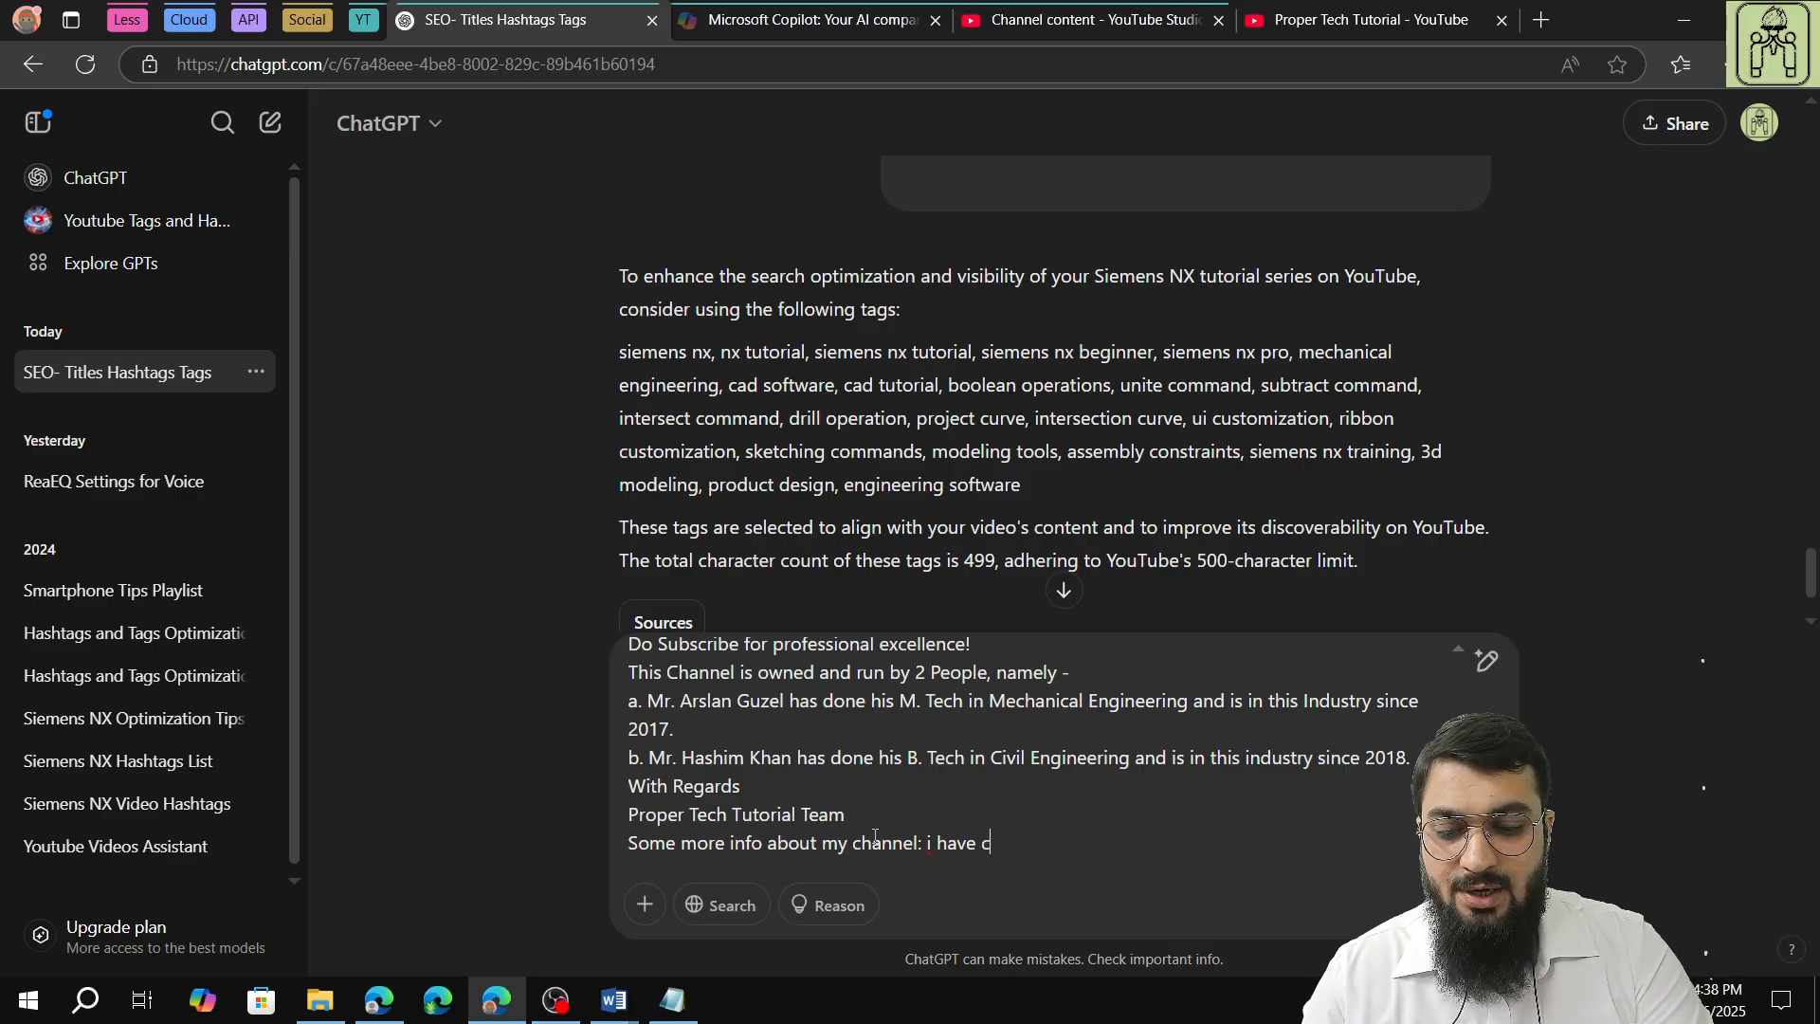
pyautogui.write('reated content')
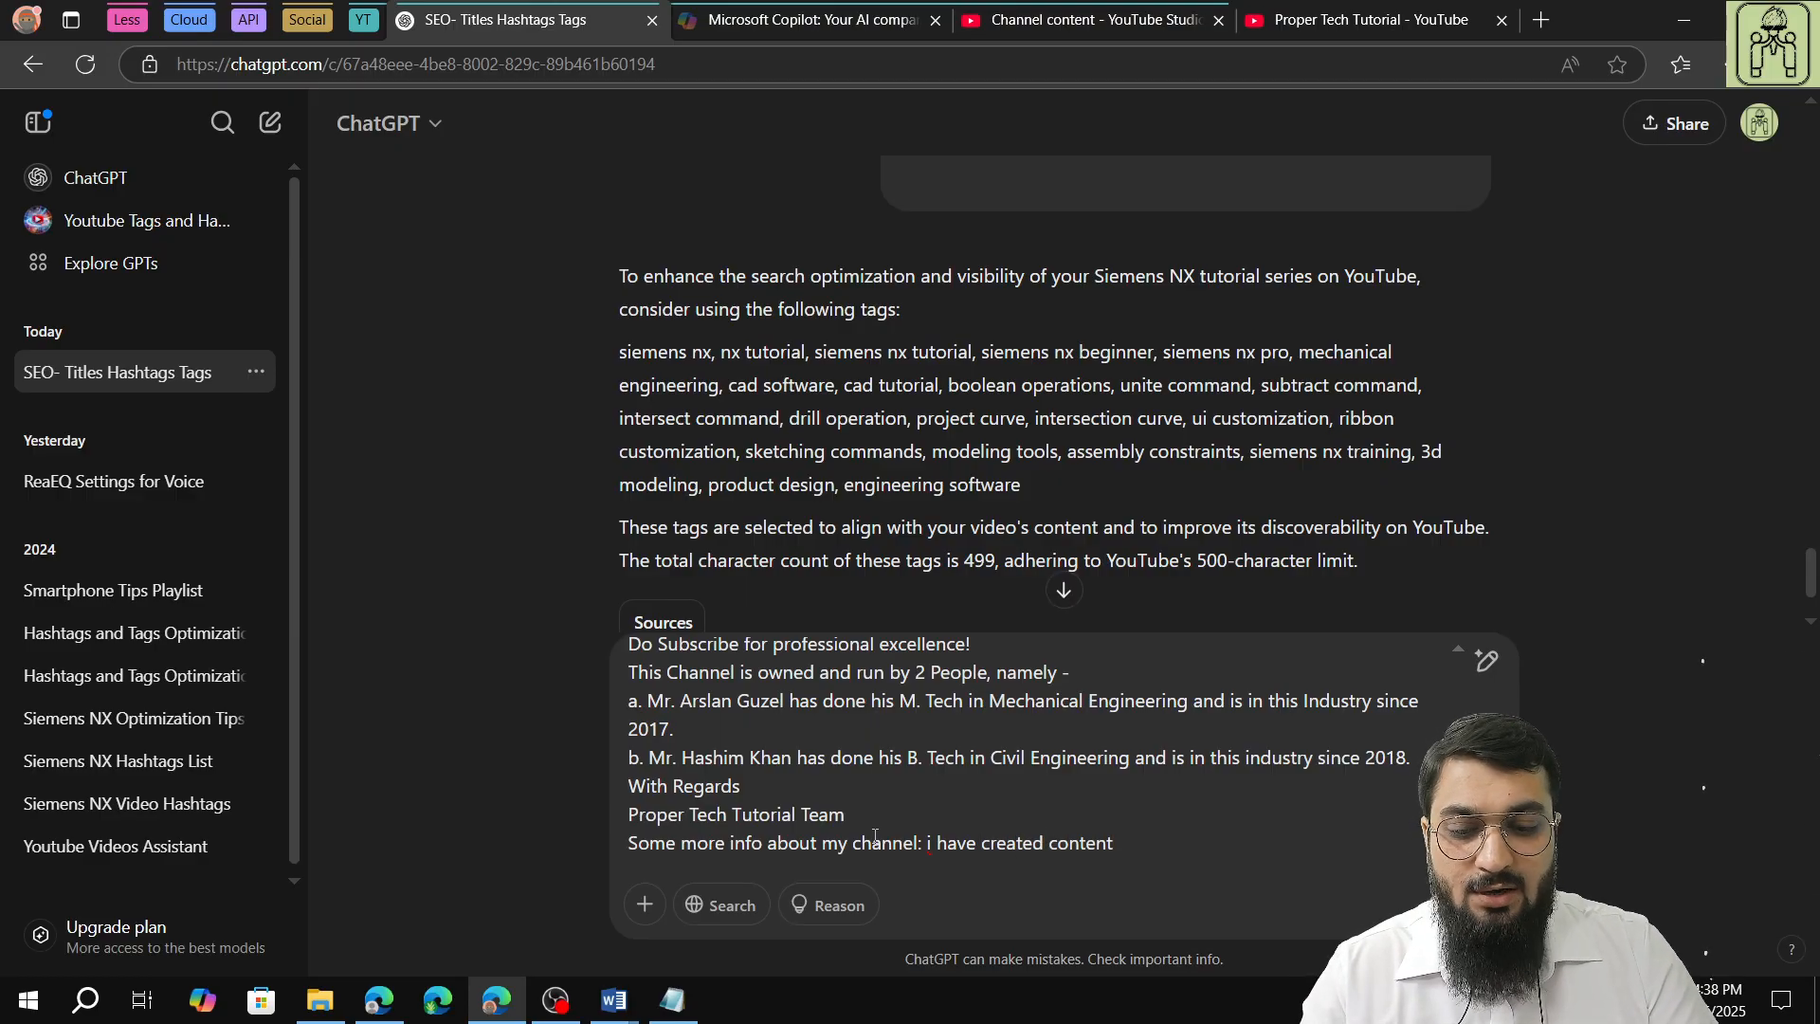
pyautogui.write('till now ')
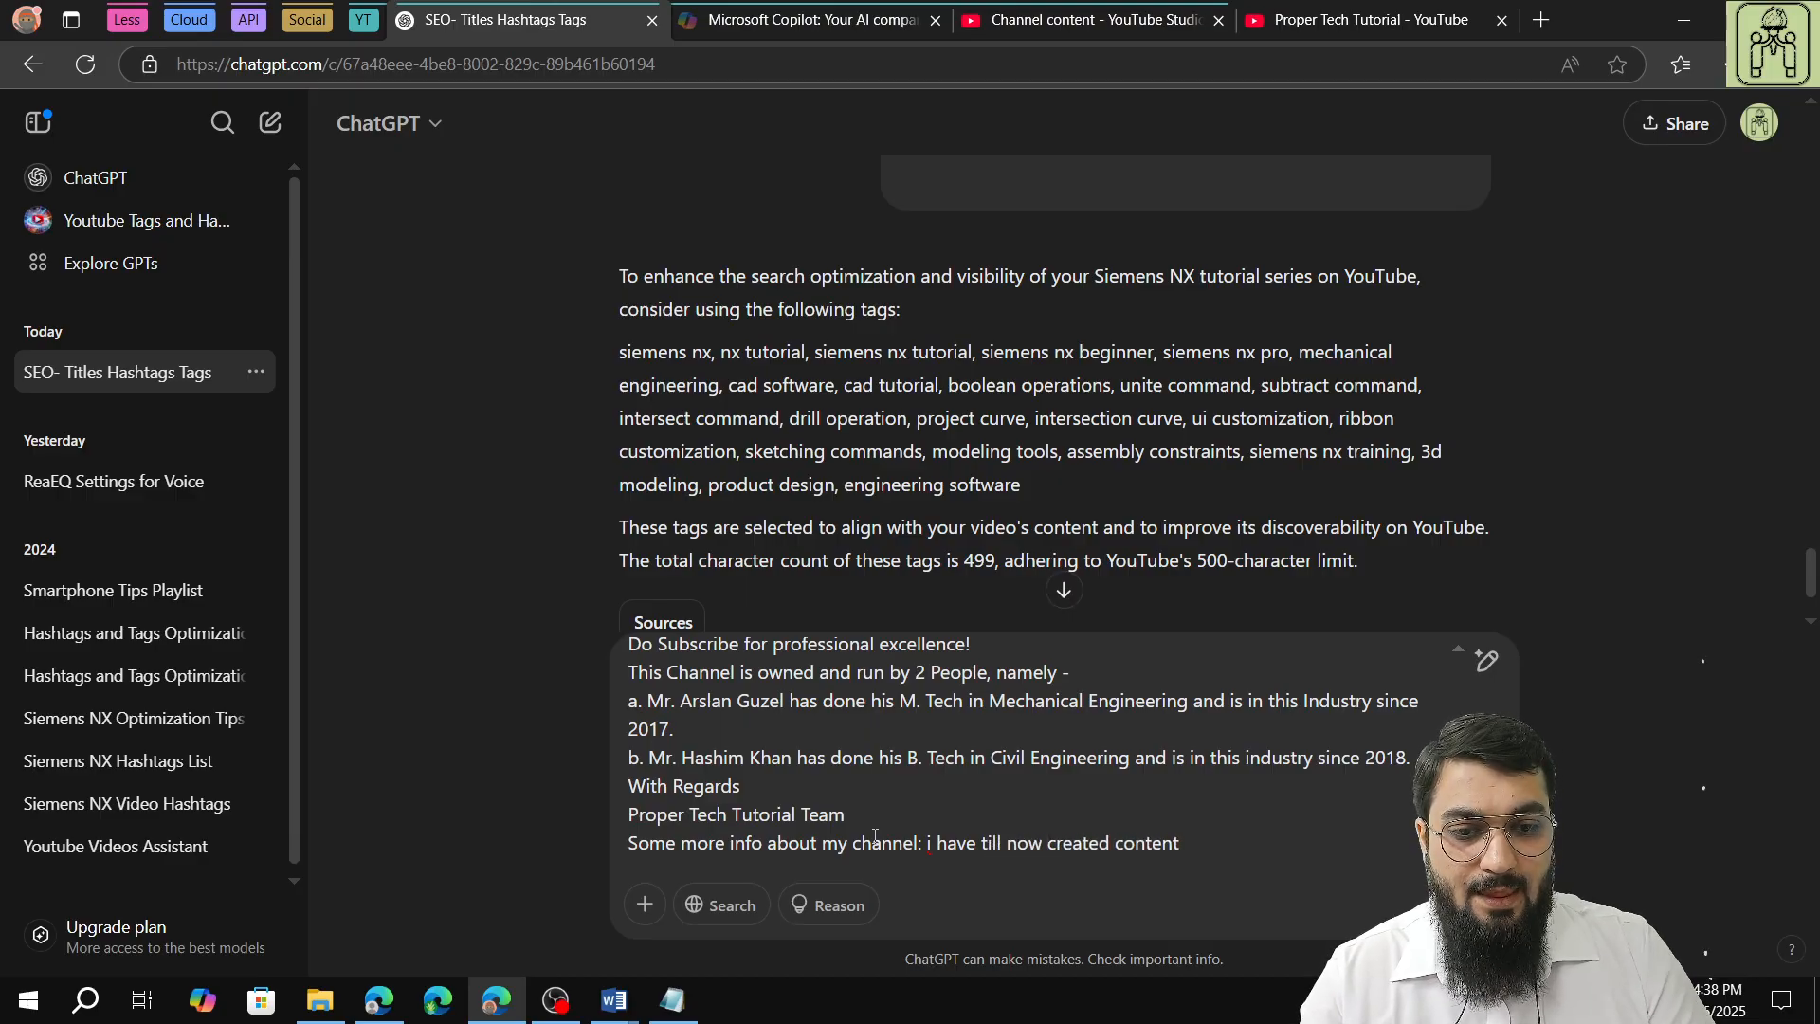
pyautogui.write(' related to')
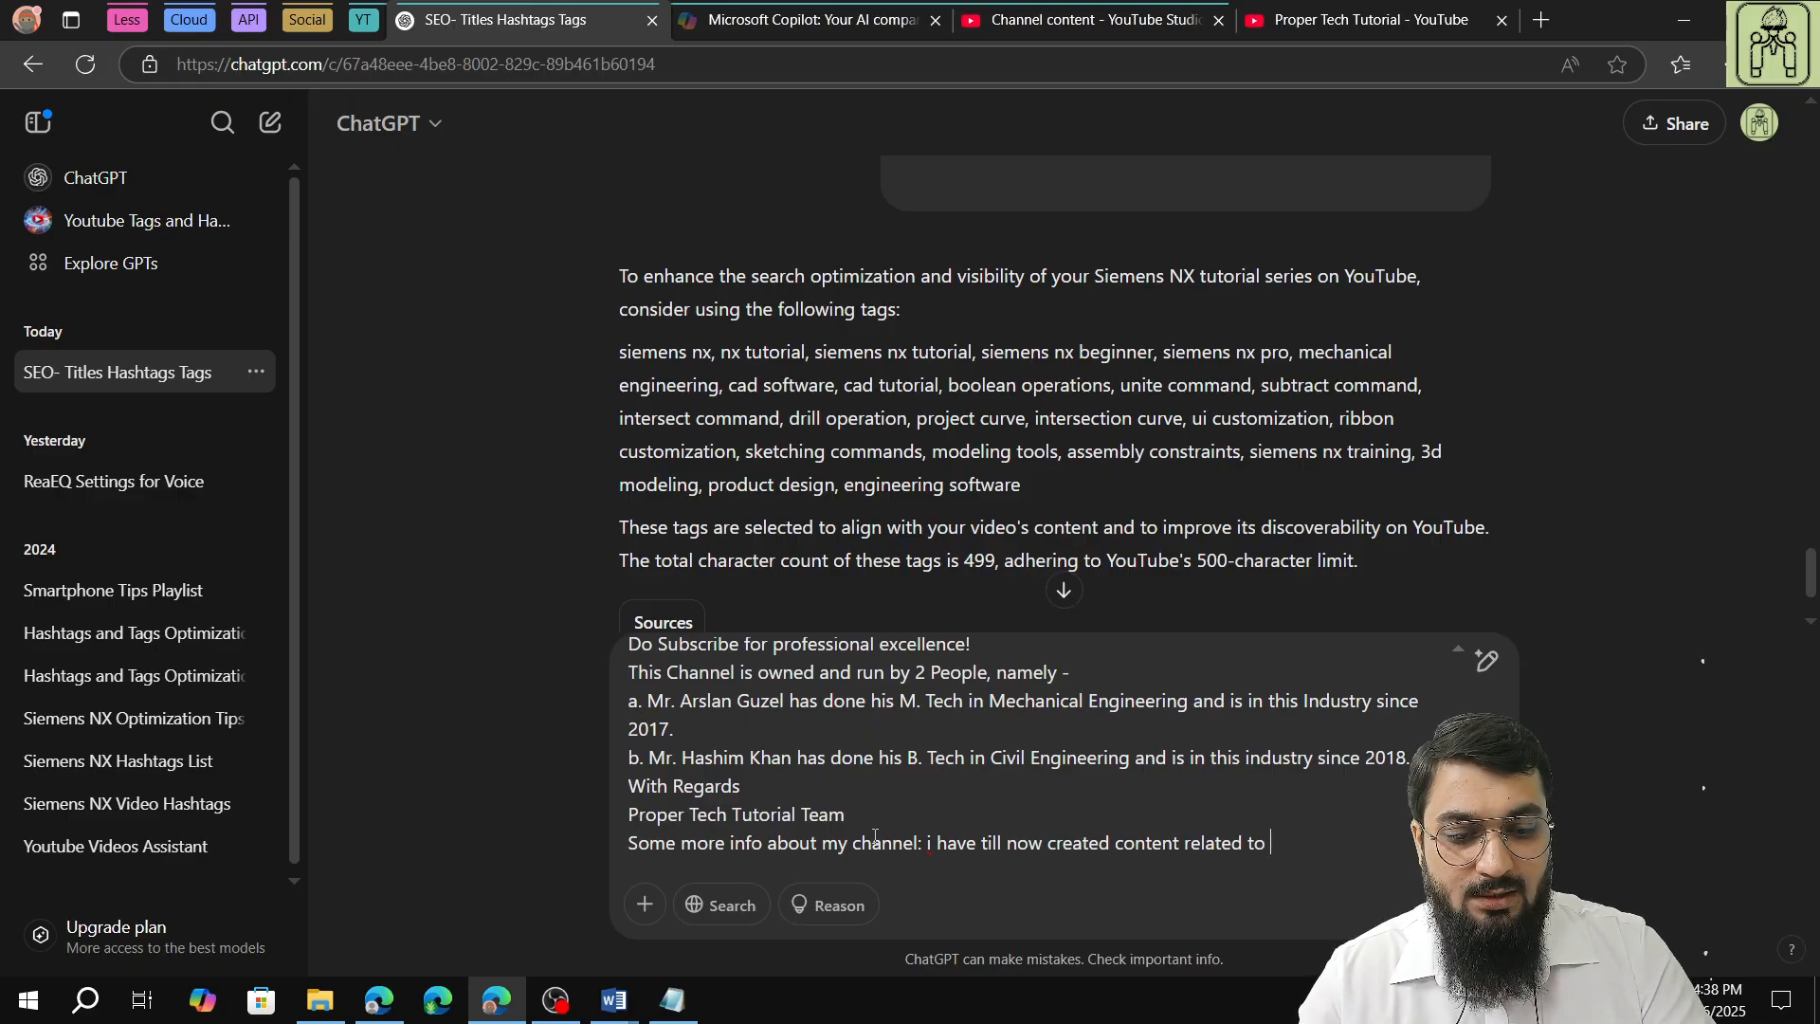
pyautogui.write('-')
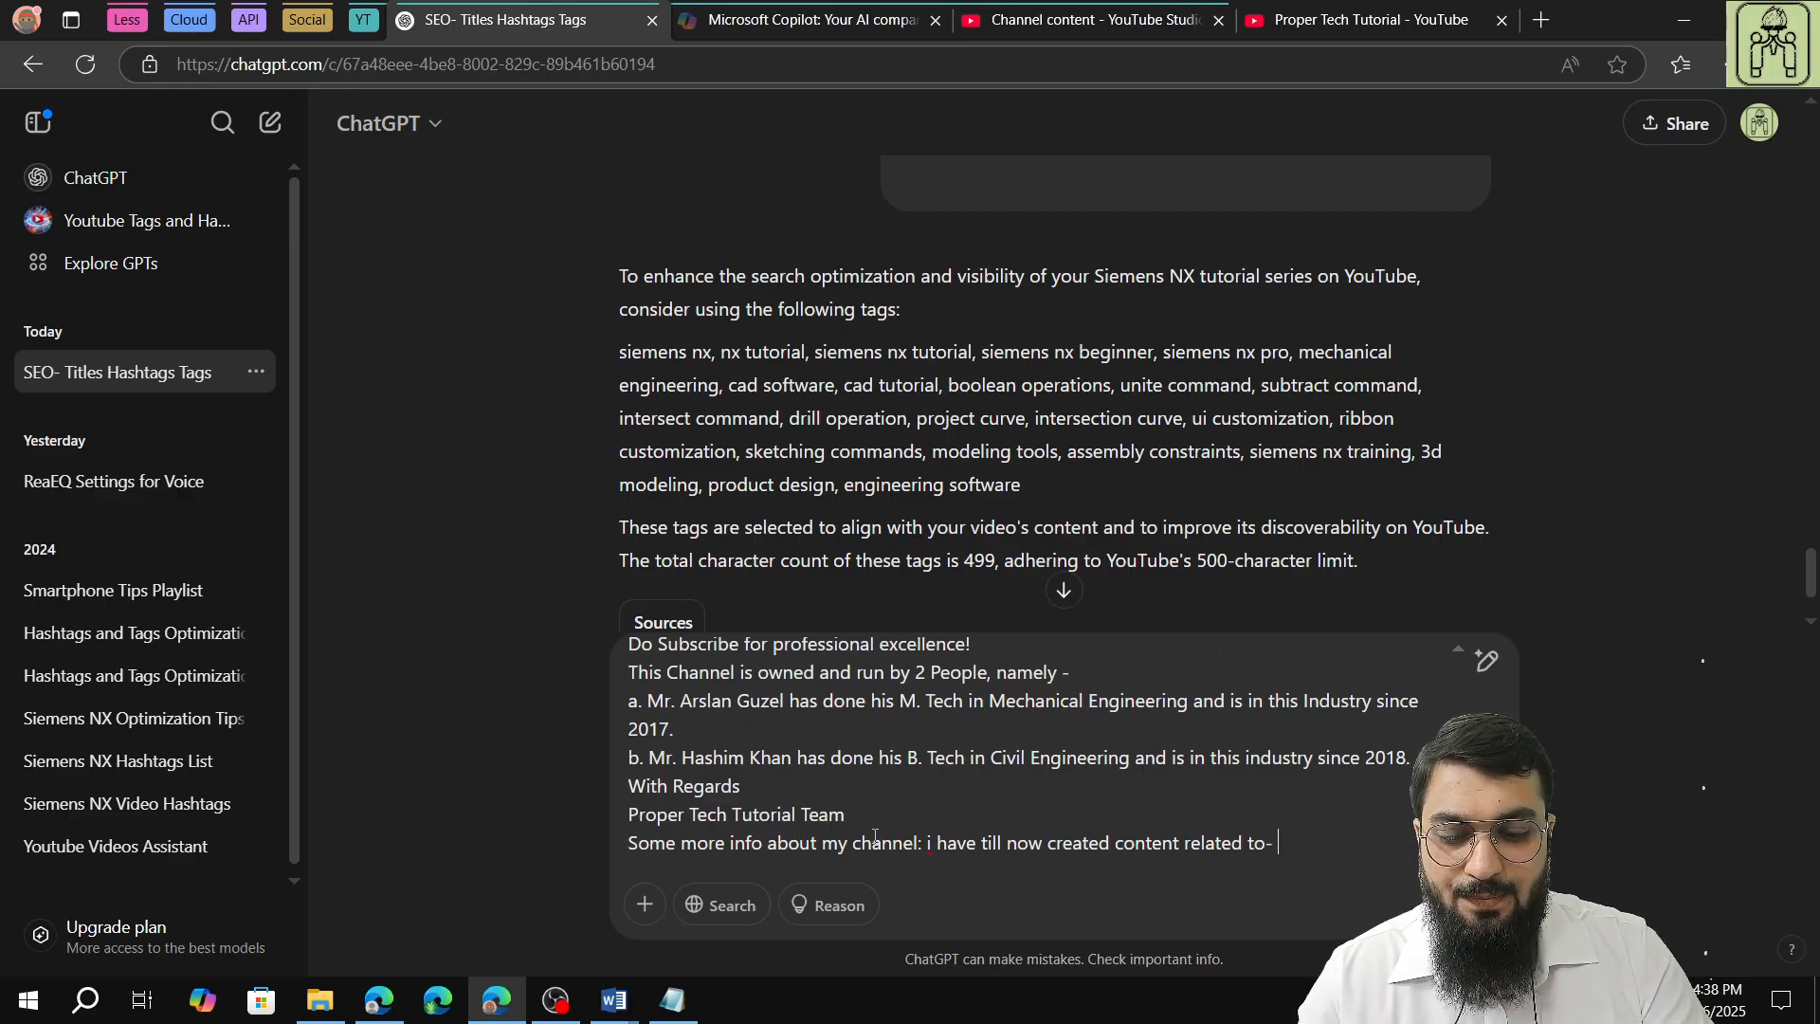
# List the content topics "vms services, android tips, siemens nx complete tutorial," after "related to-"
pyautogui.write(' v')
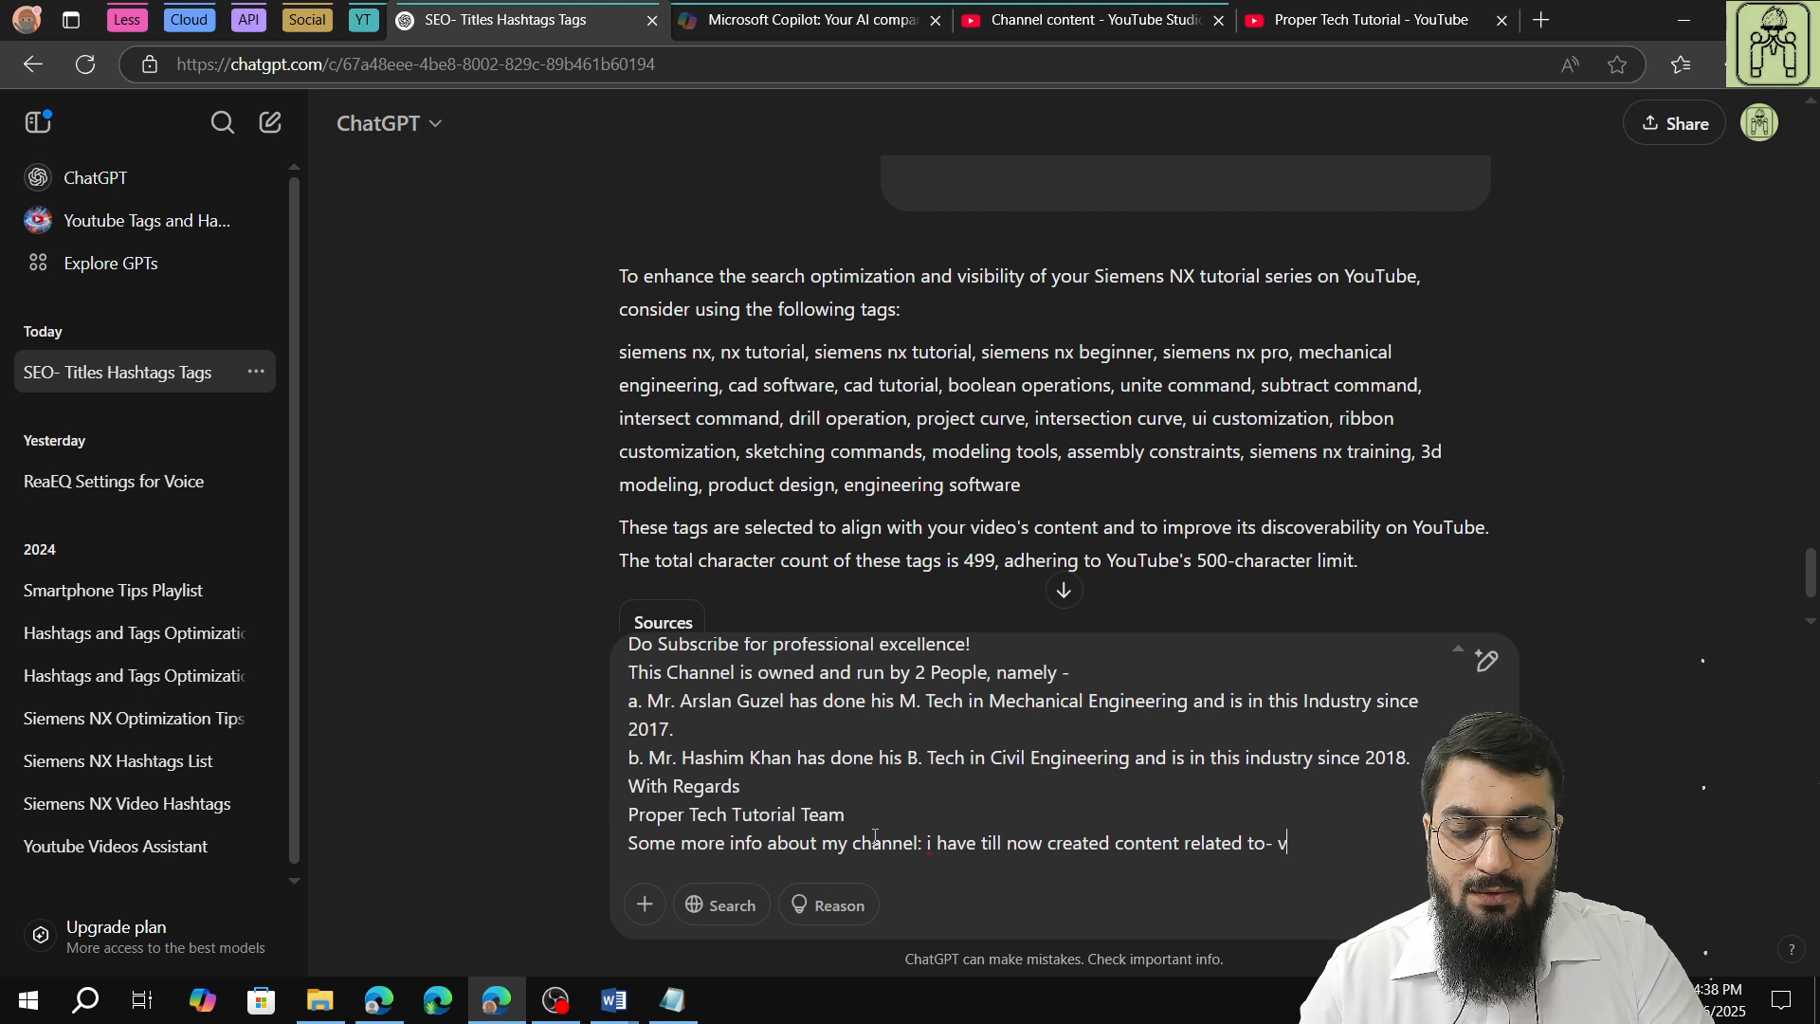
pyautogui.write('ms services, a')
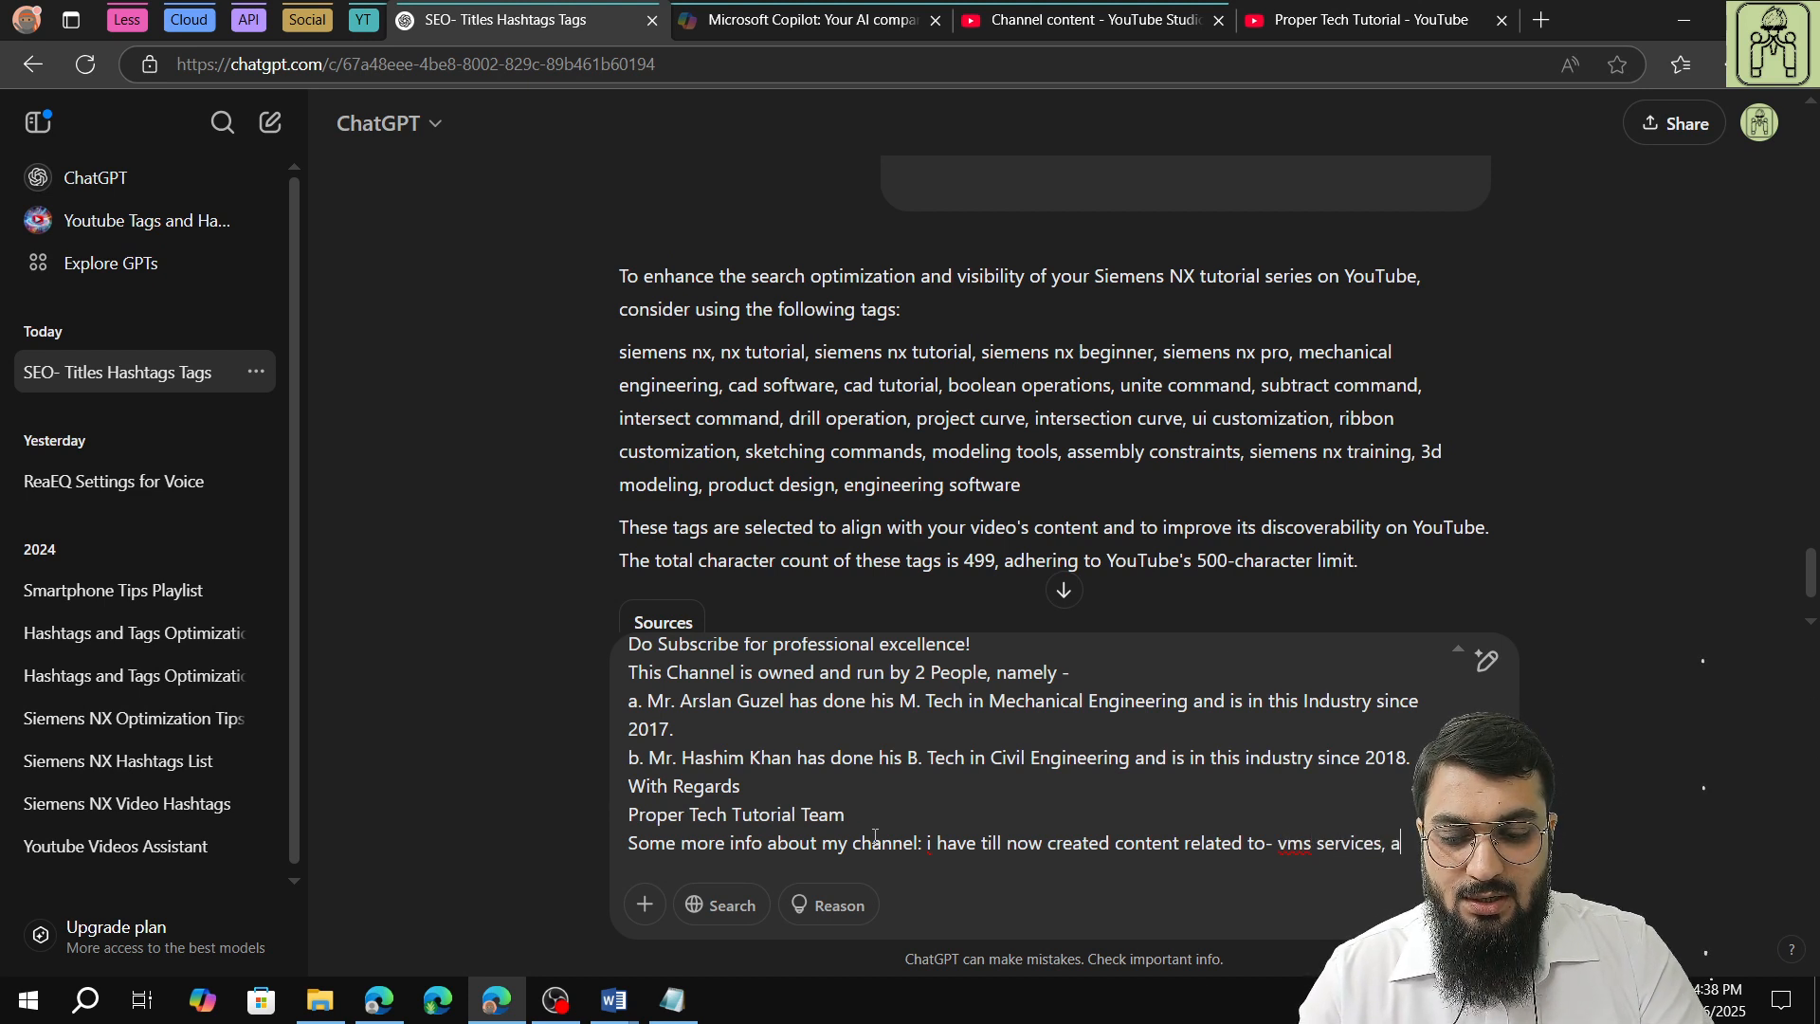
pyautogui.write('ndroids')
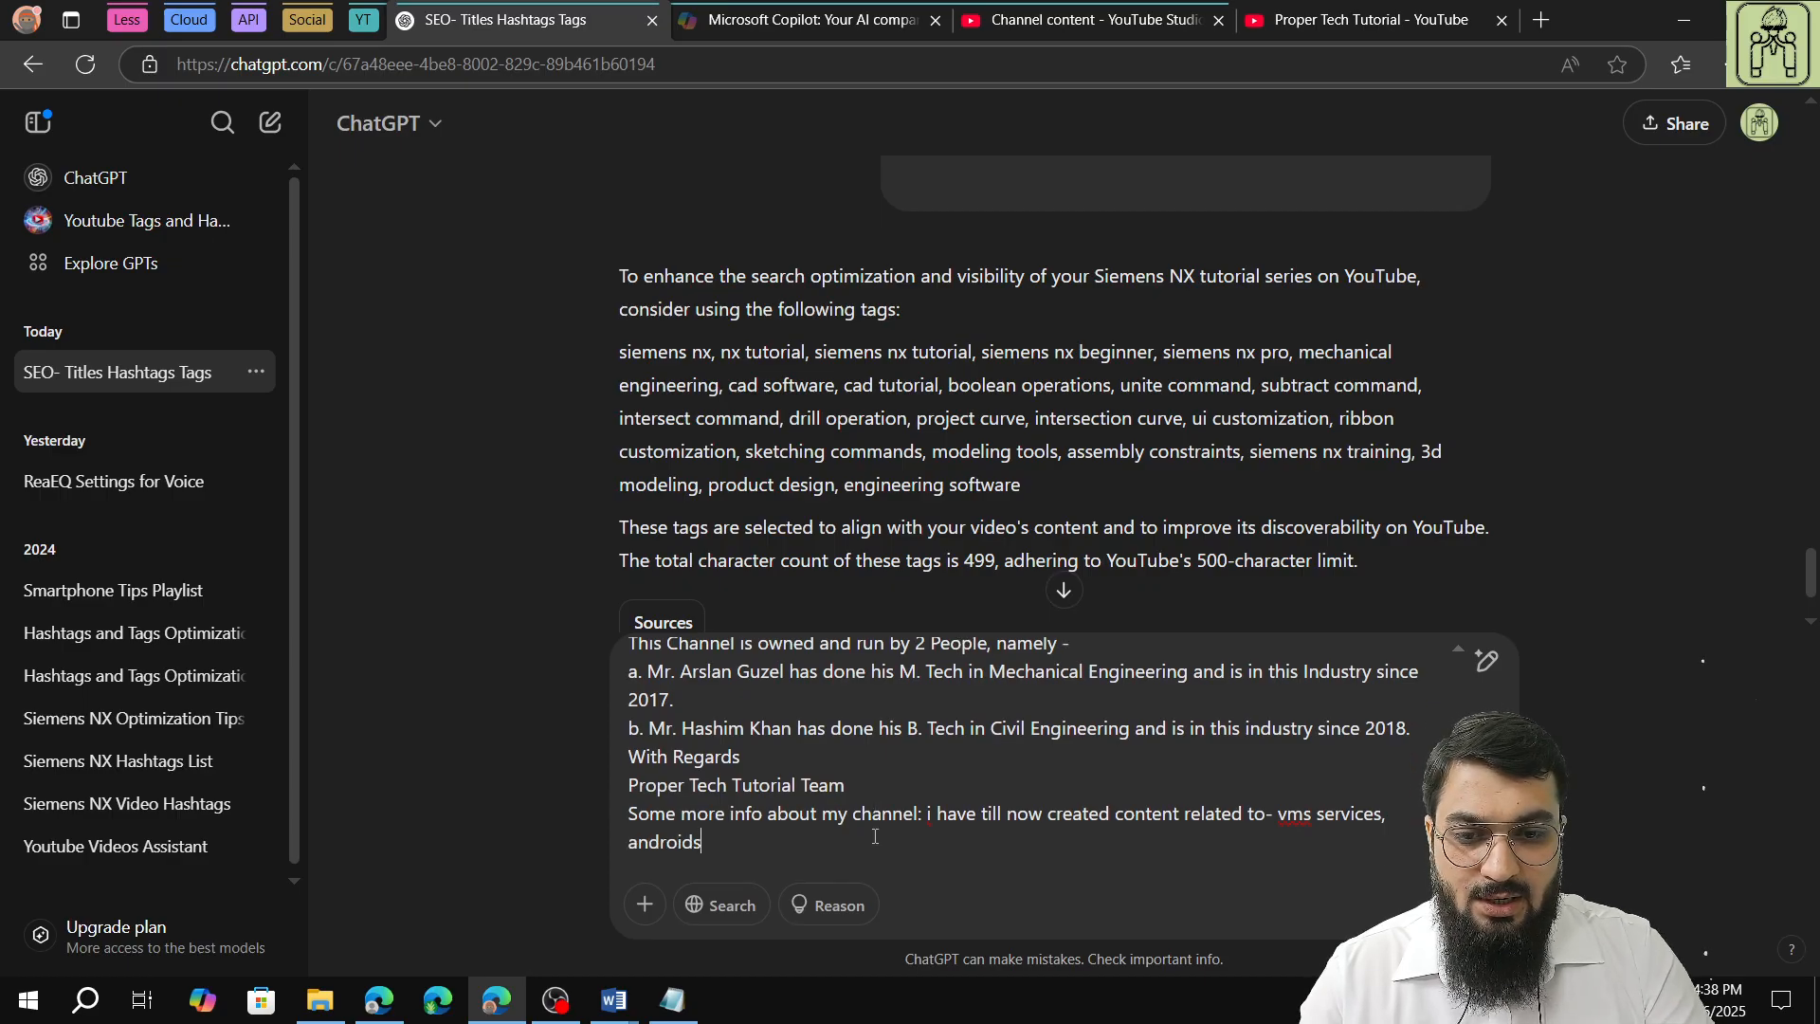
pyautogui.press('BackSpace')
pyautogui.write('tips')
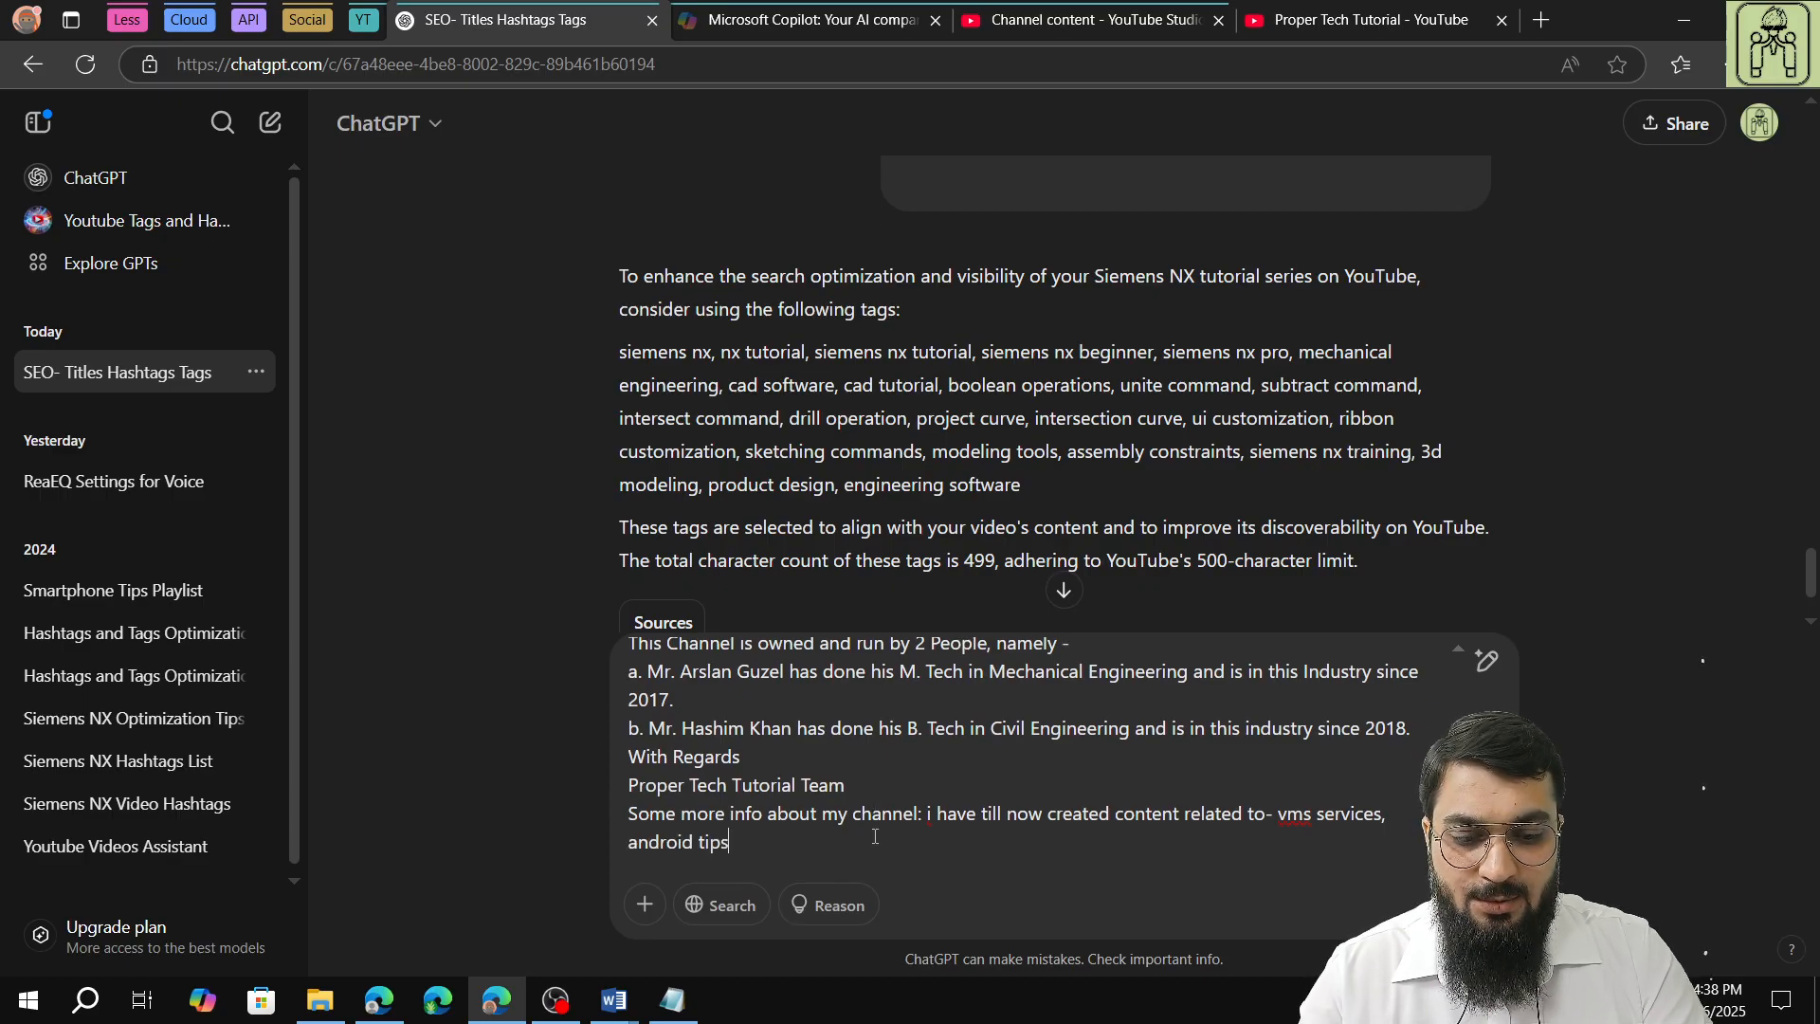
pyautogui.write(', siemens ')
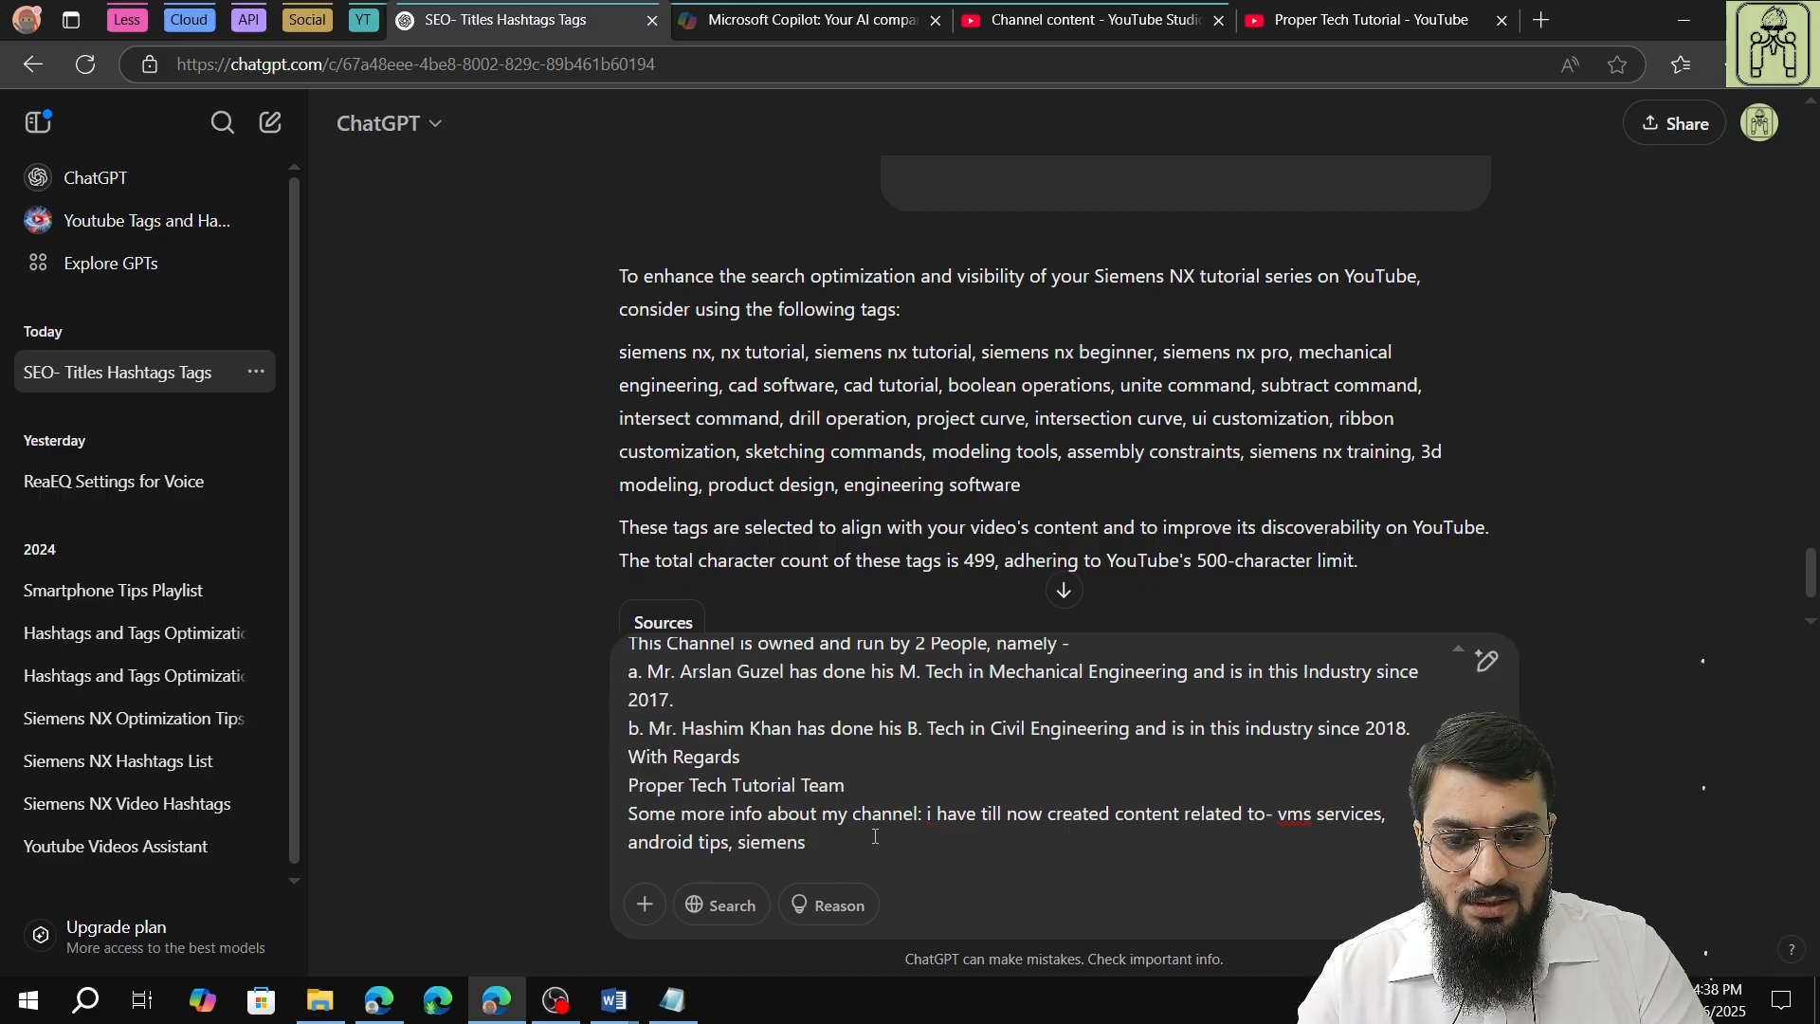
pyautogui.write('nc')
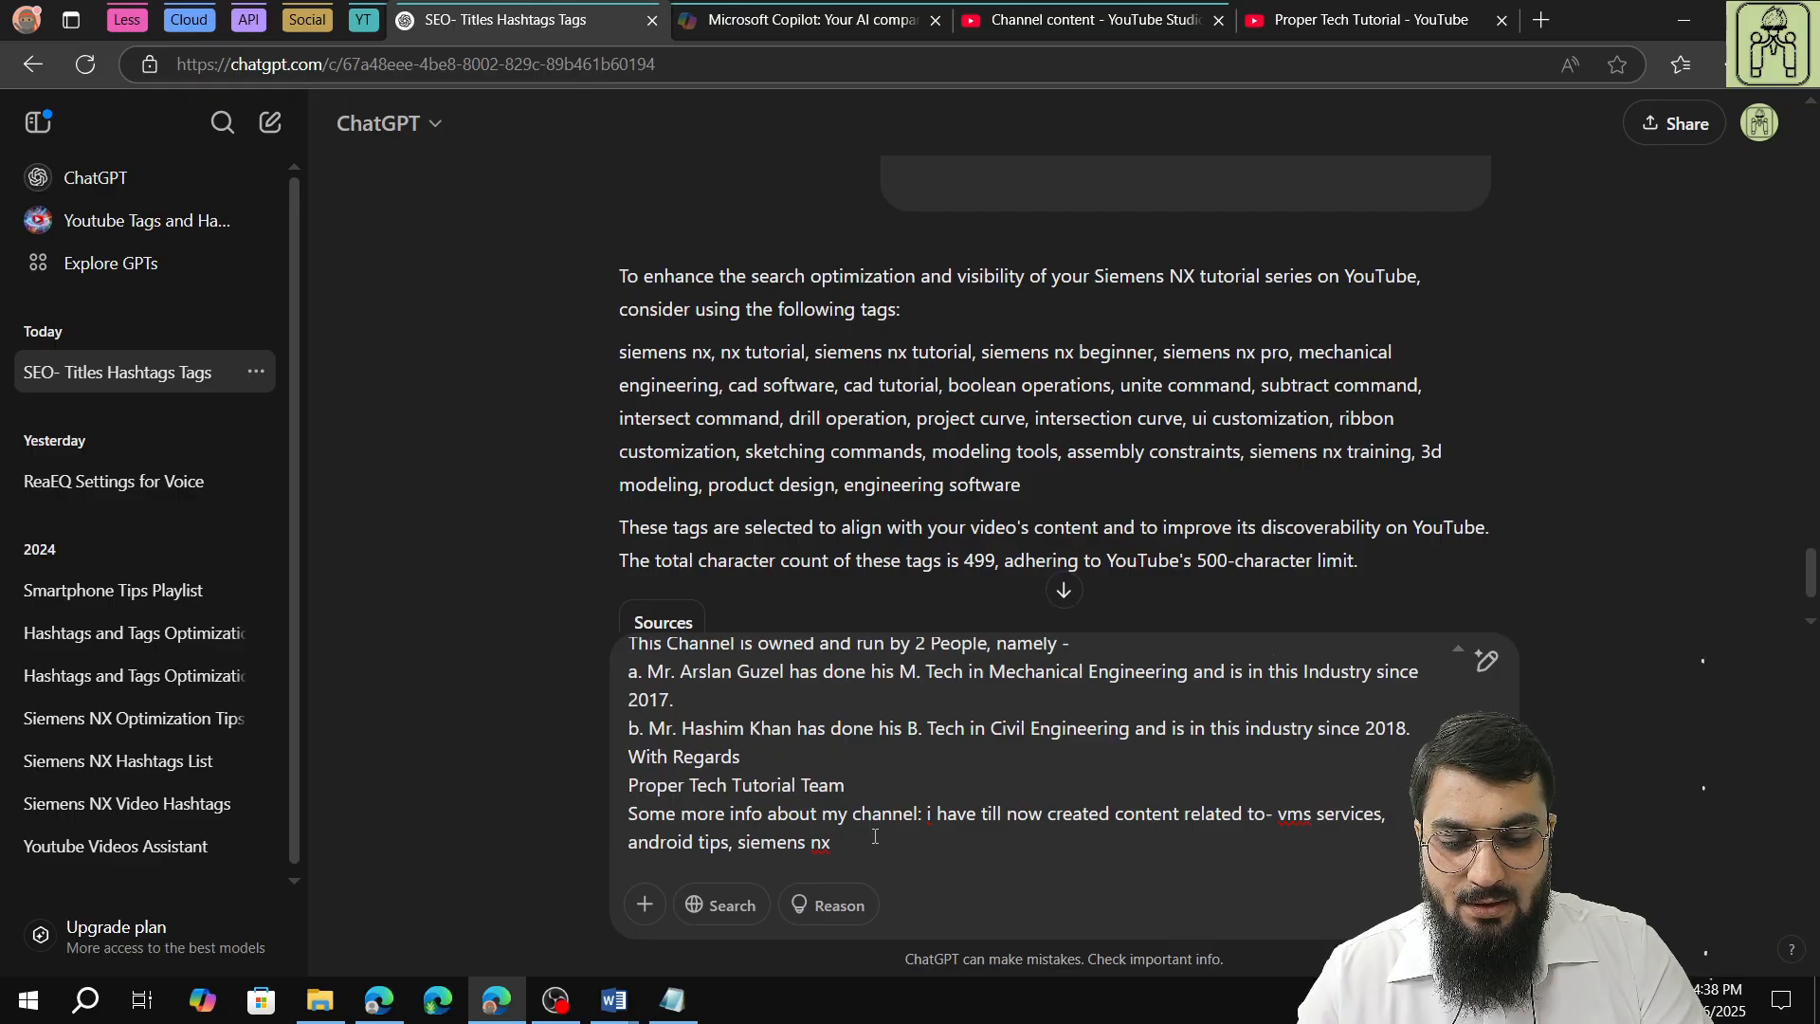
pyautogui.write(' complete t')
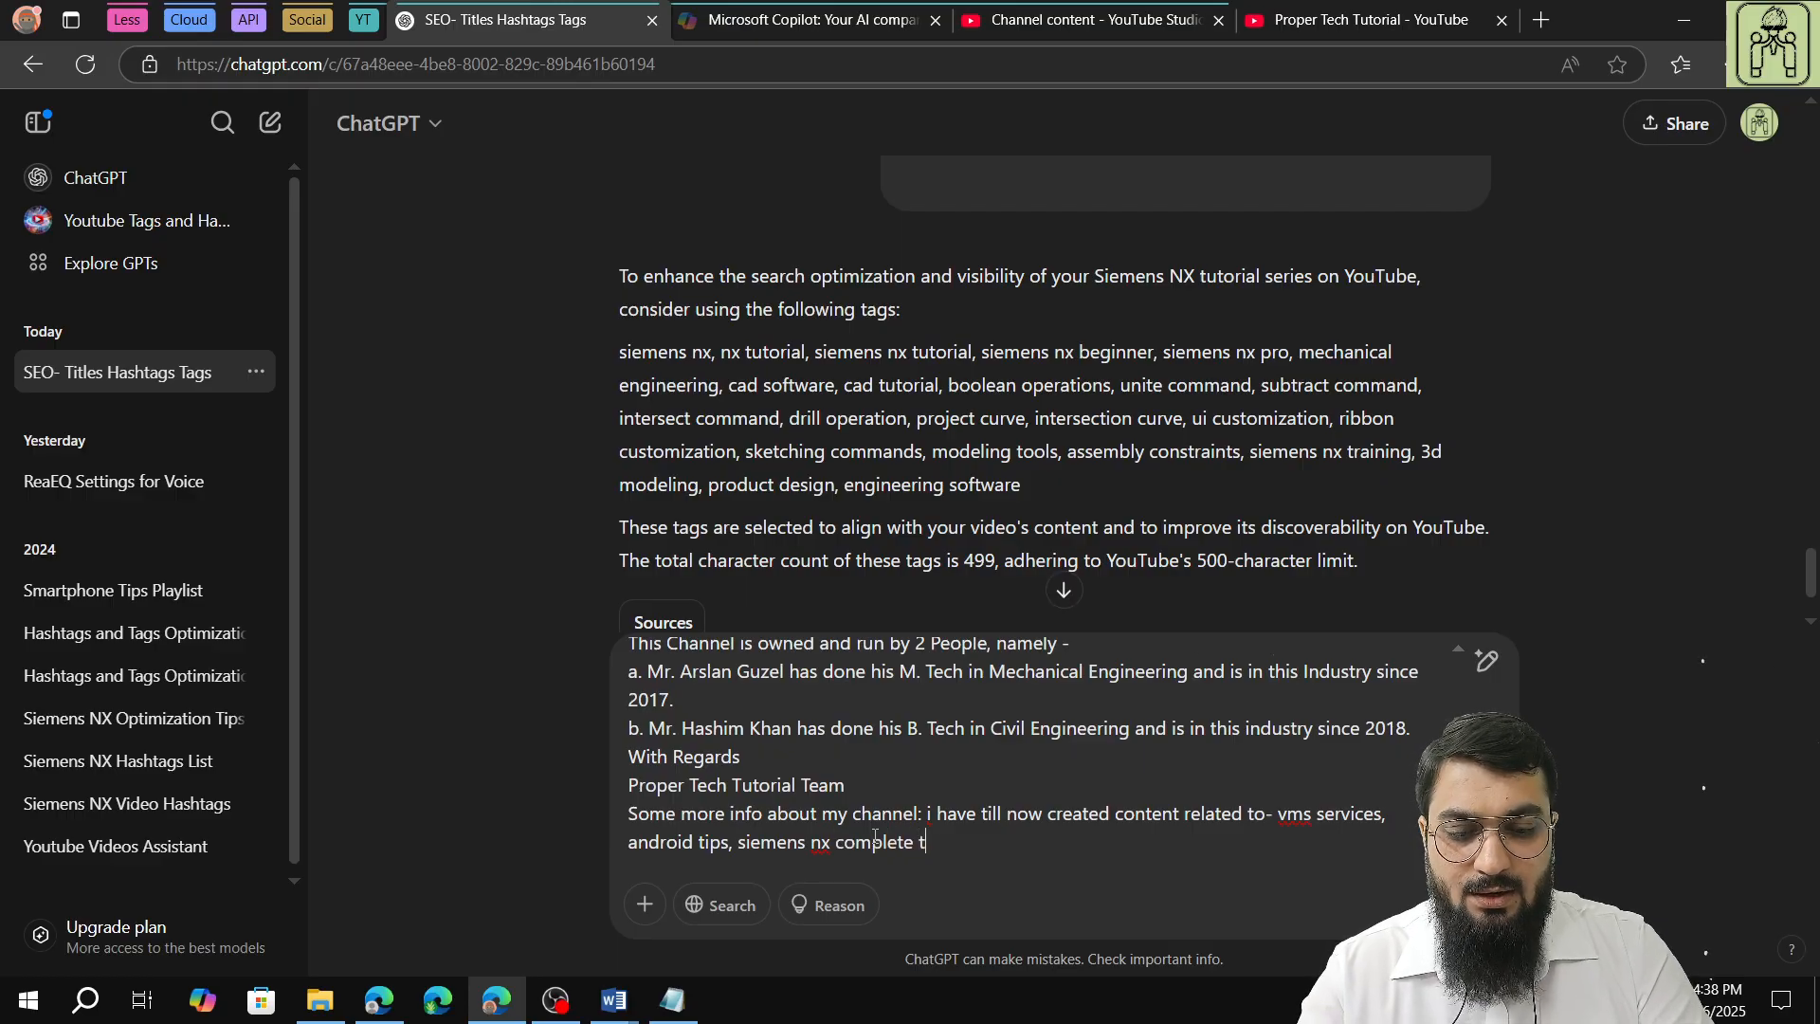
pyautogui.write('utorial,')
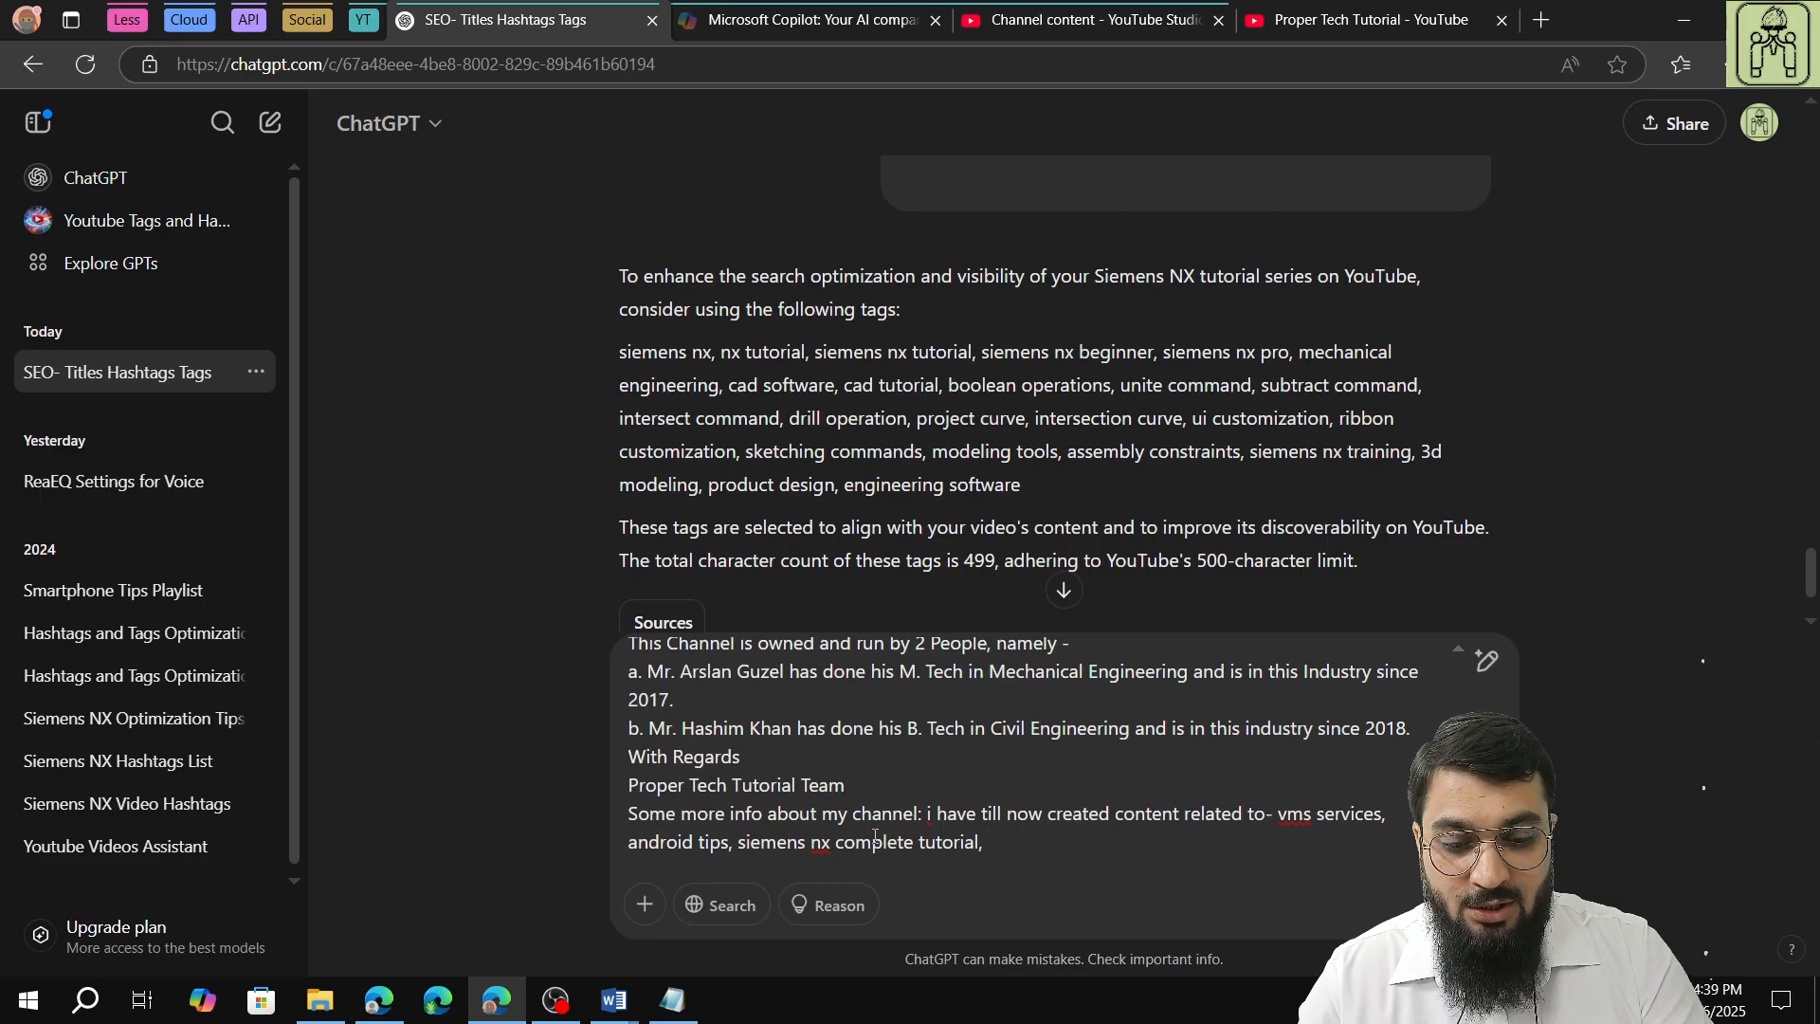
# Add "software installation tutorials like primavera" to the content topics at the end of the prompt
pyautogui.write('install')
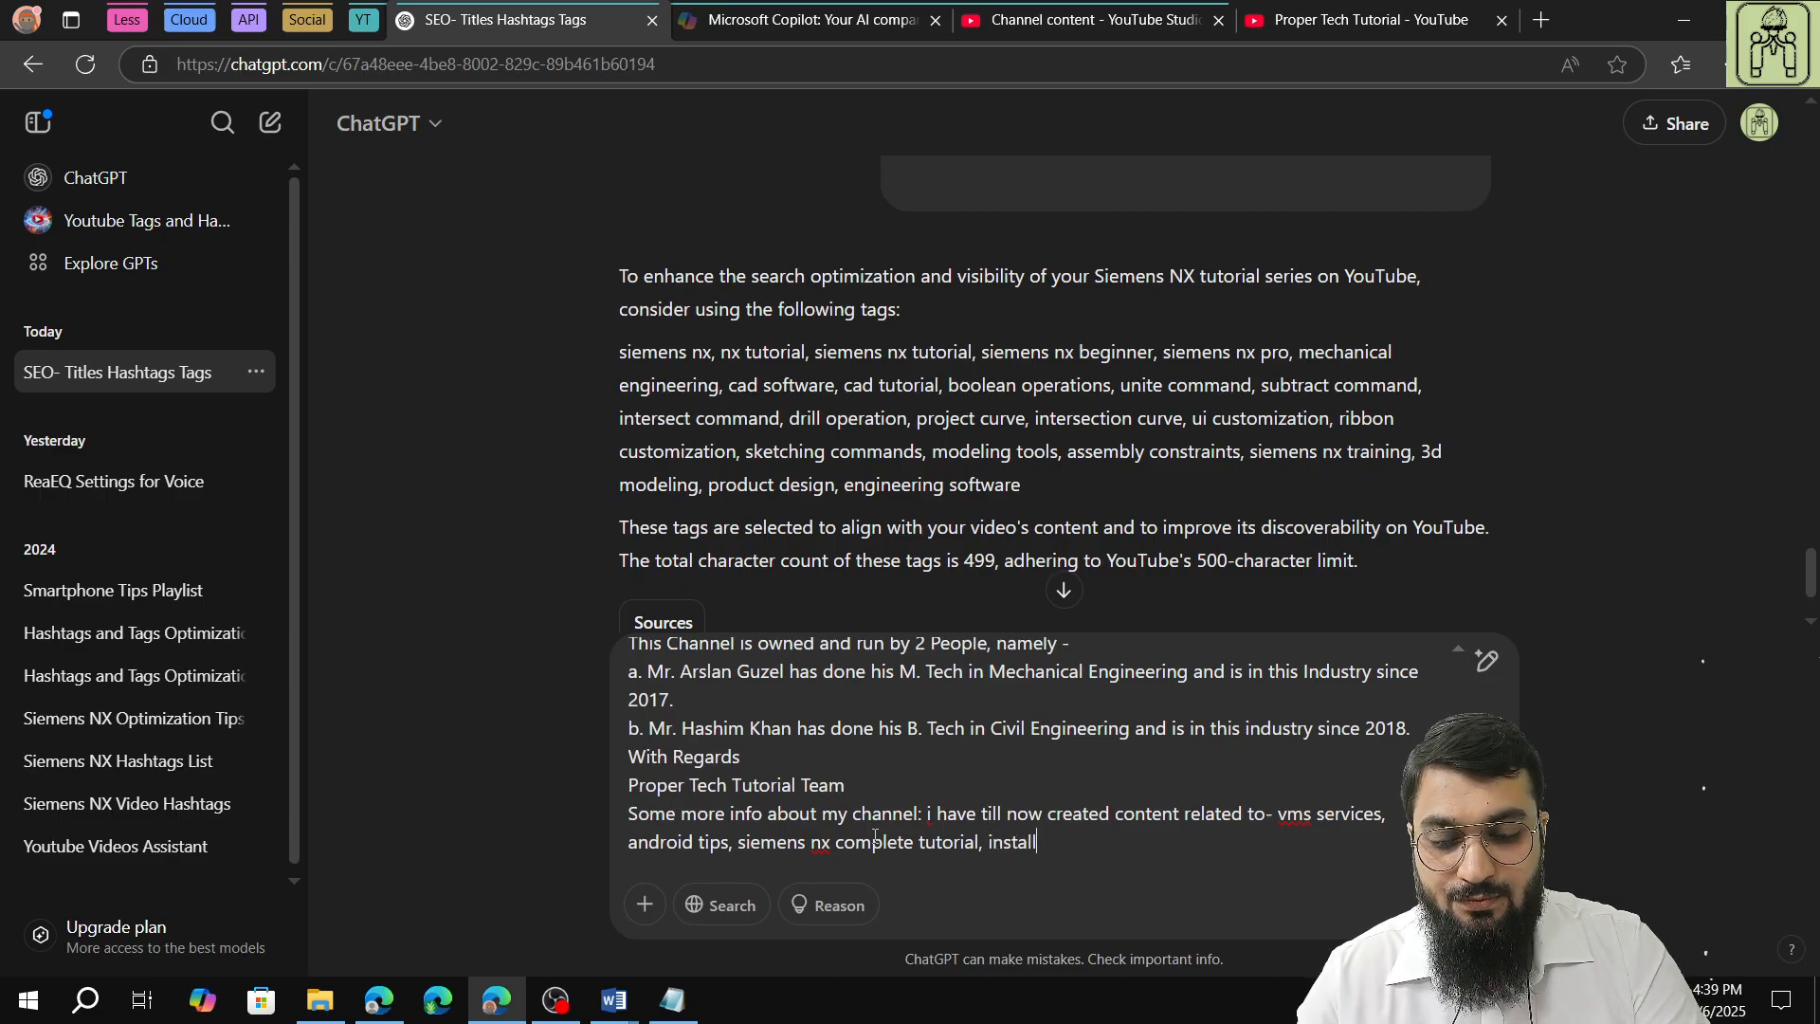
pyautogui.write('ation ')
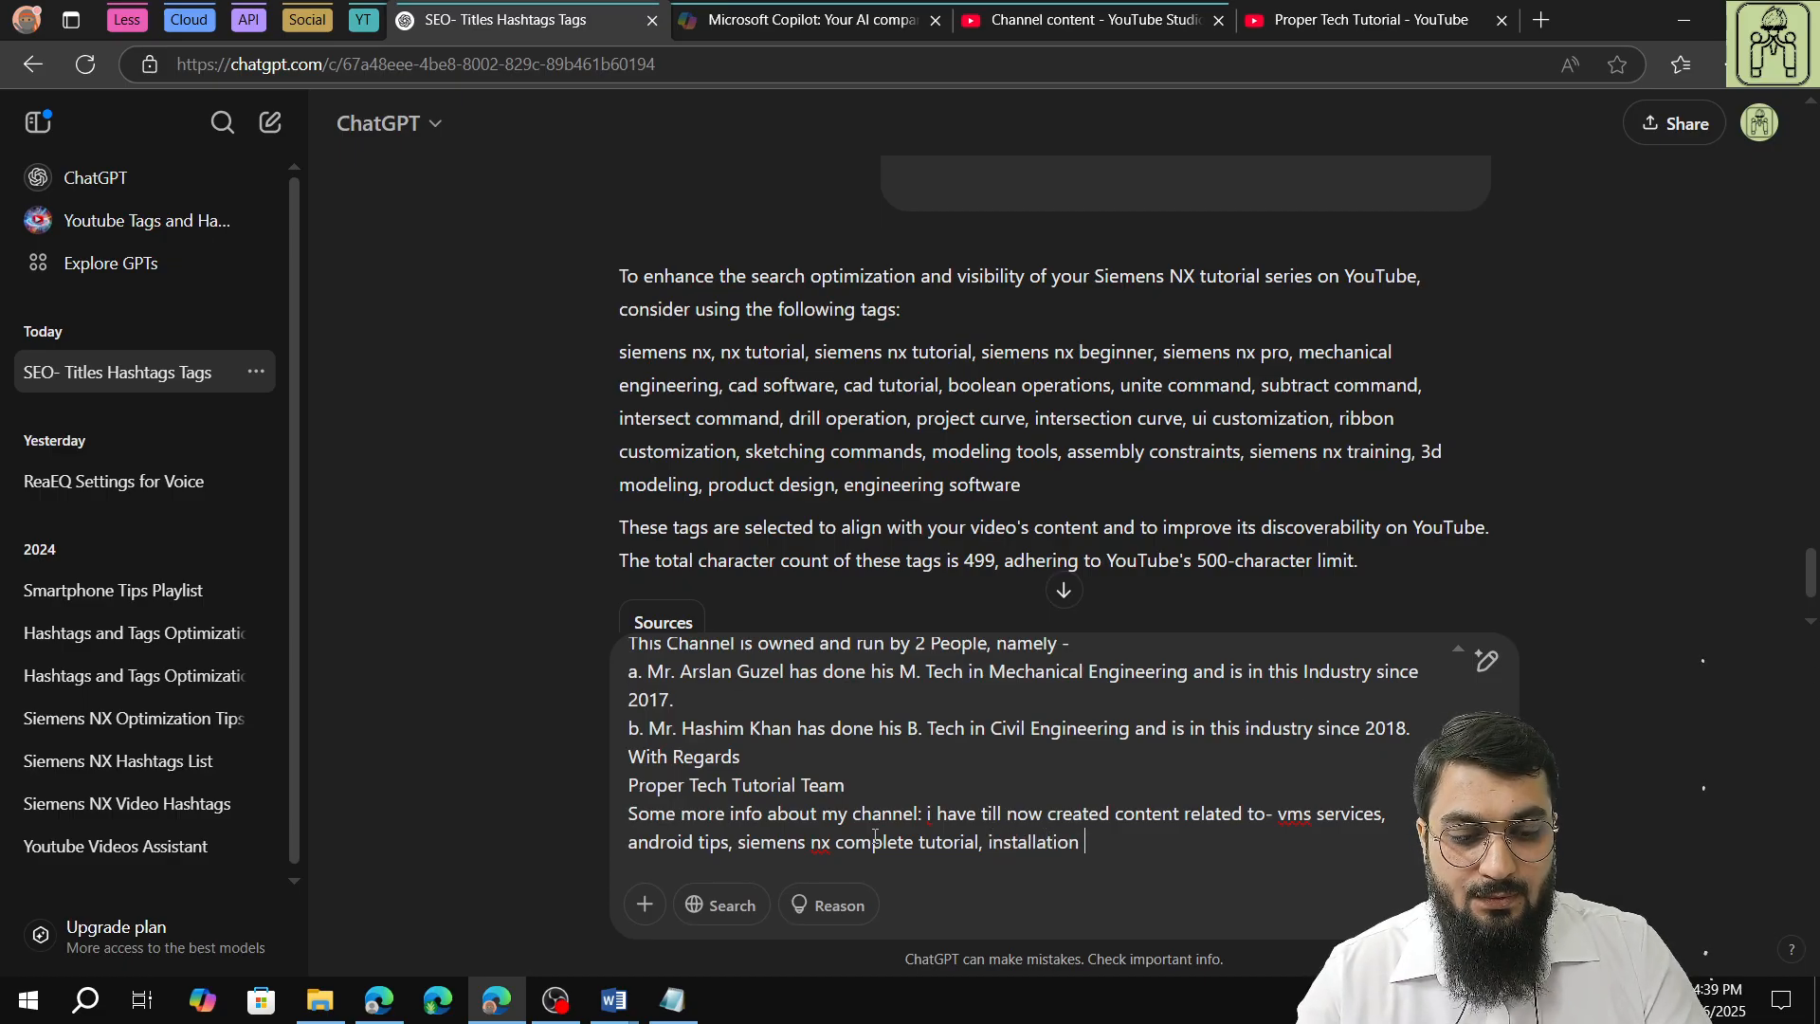
pyautogui.write('software ')
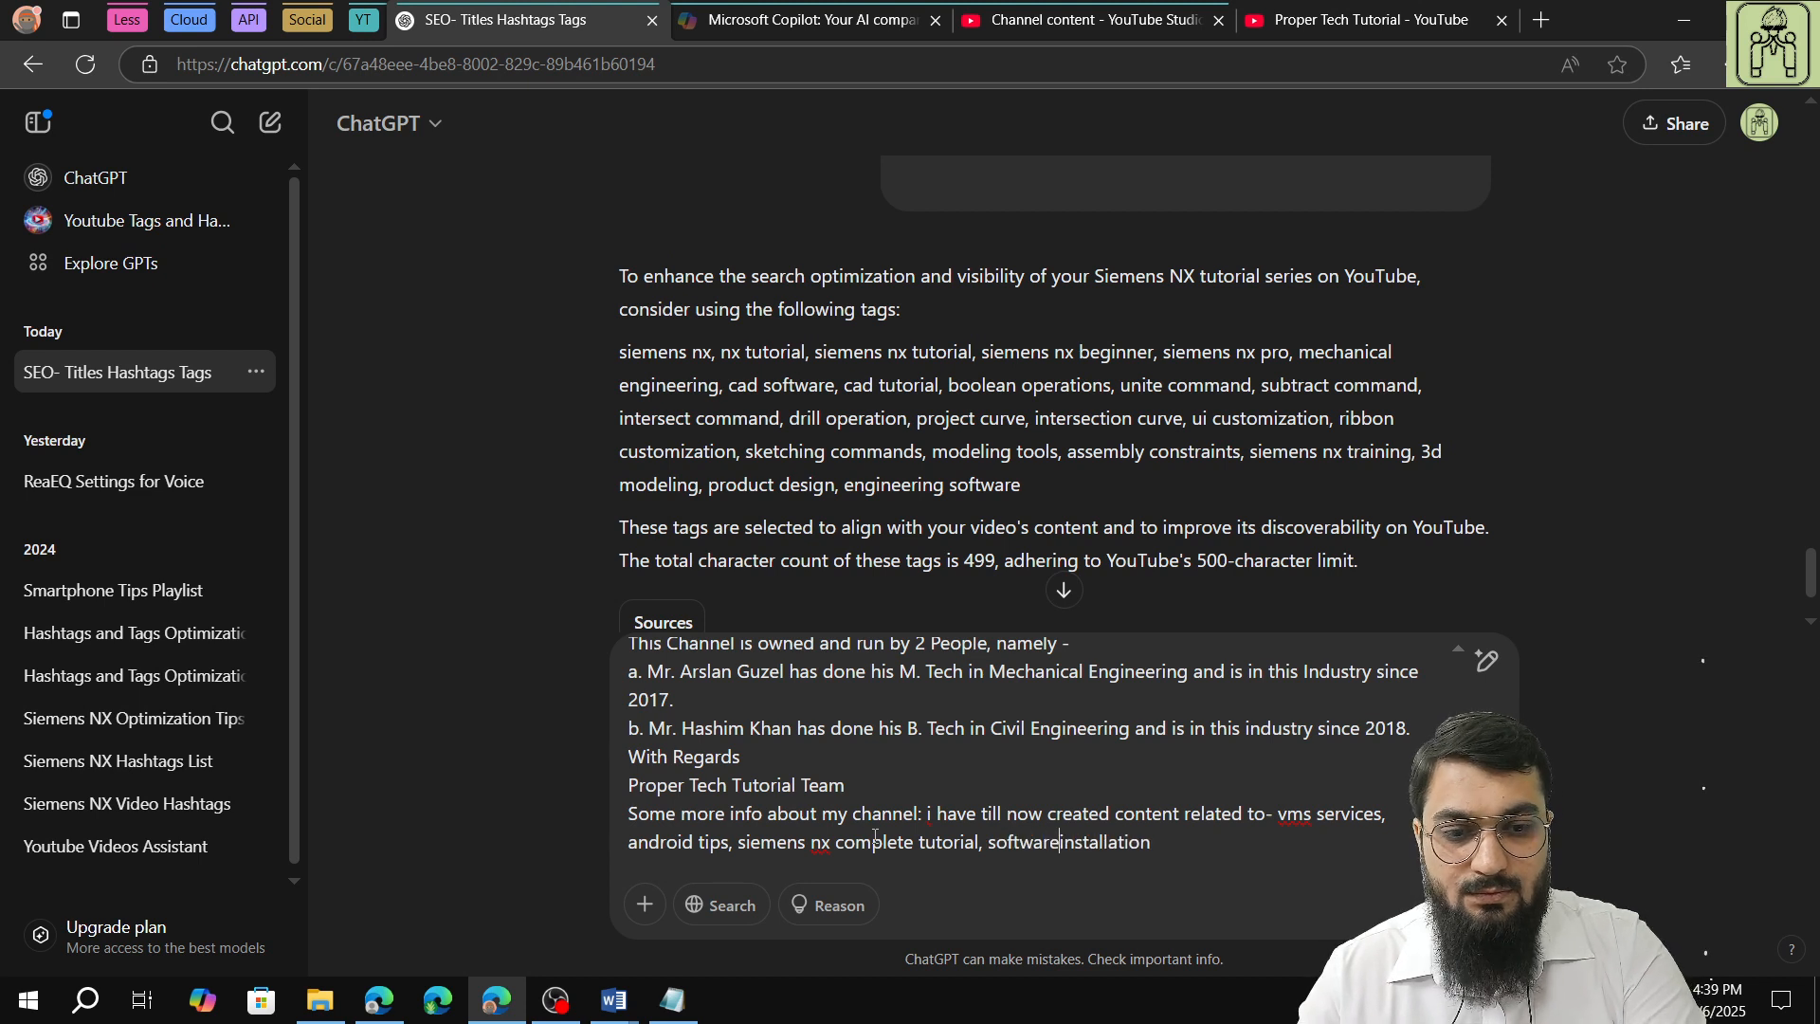
pyautogui.write(' tutorial')
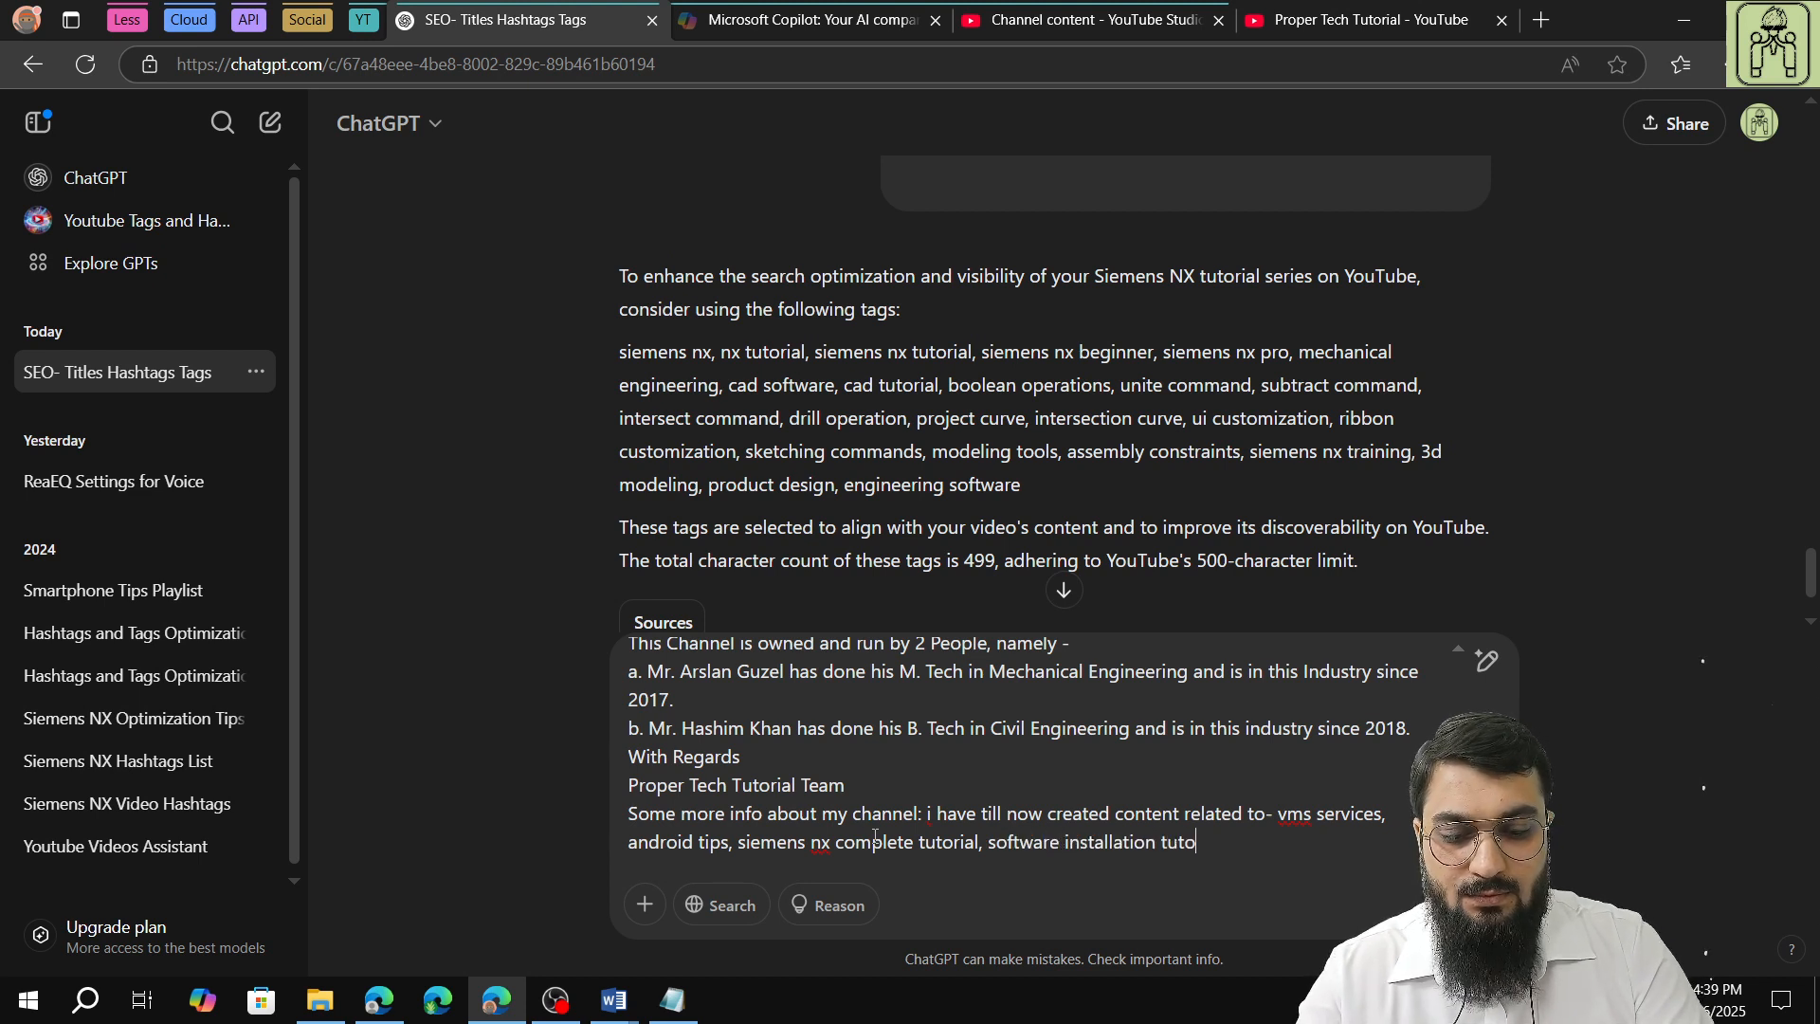
pyautogui.write('s li')
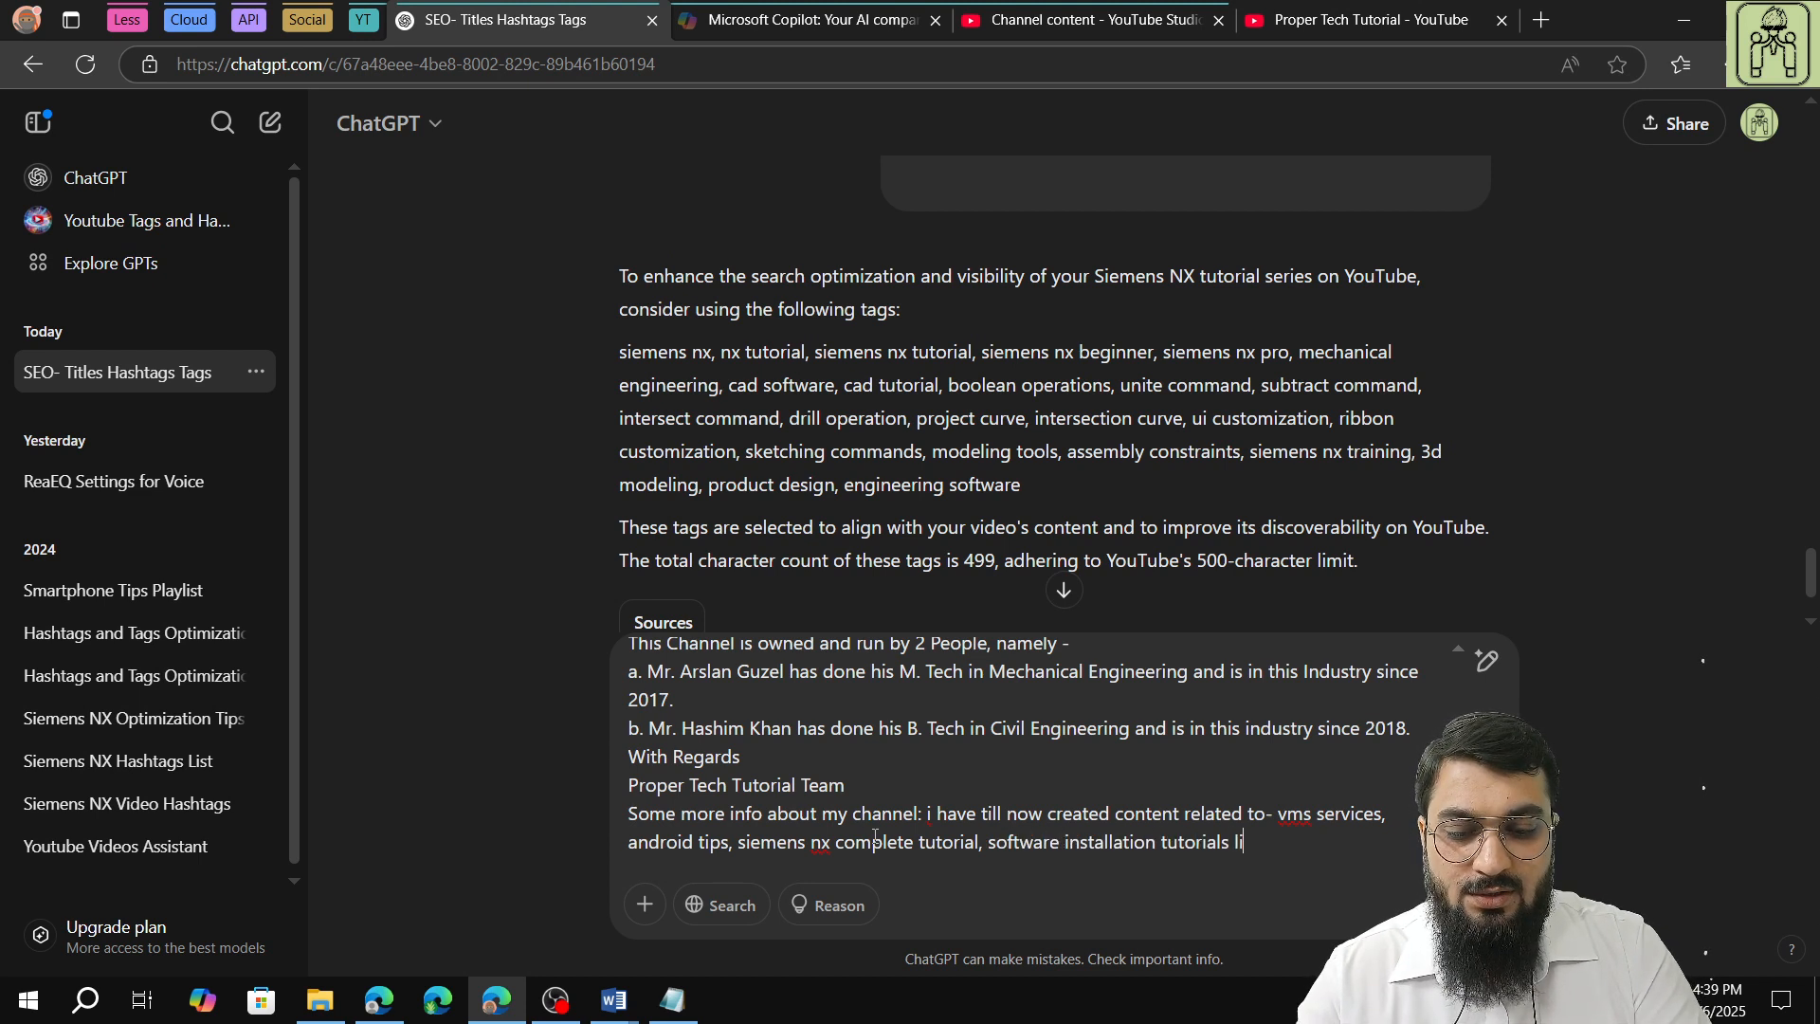
pyautogui.write('ke primavera')
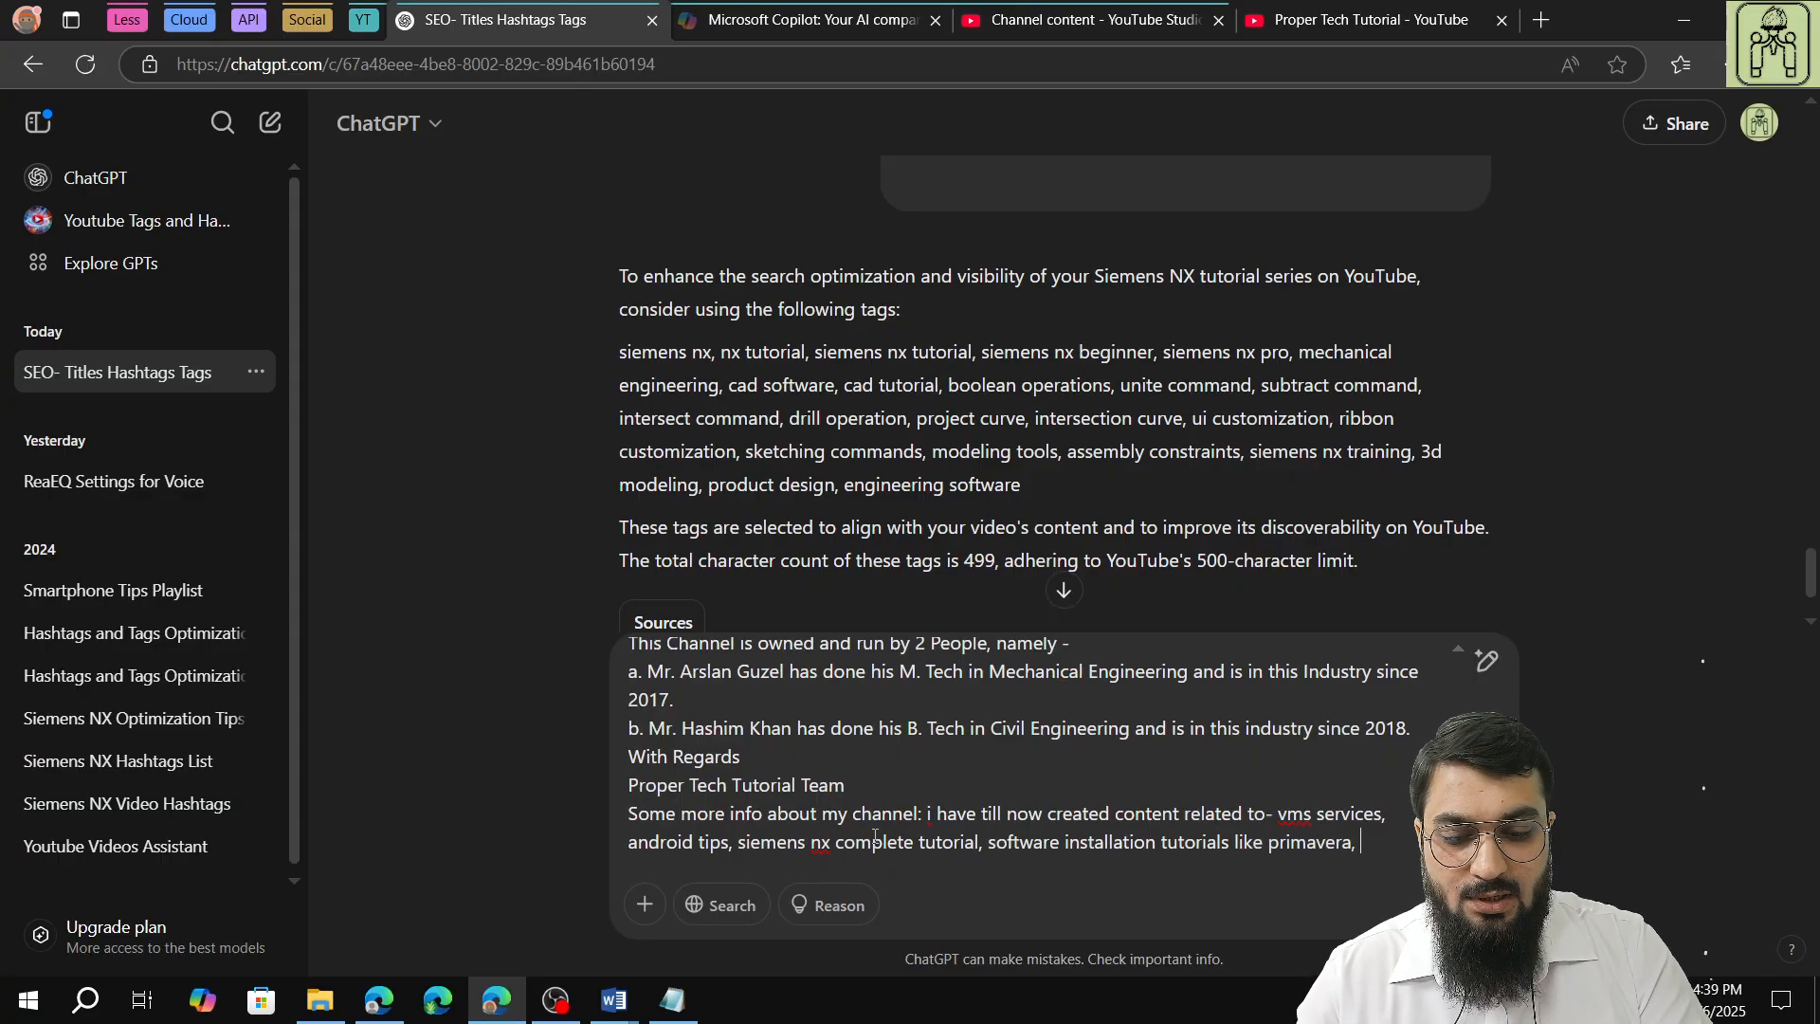
# Extend the software installation examples after primavera with "siemens nx, solidworks, ms office, etc"
pyautogui.write(', siemens')
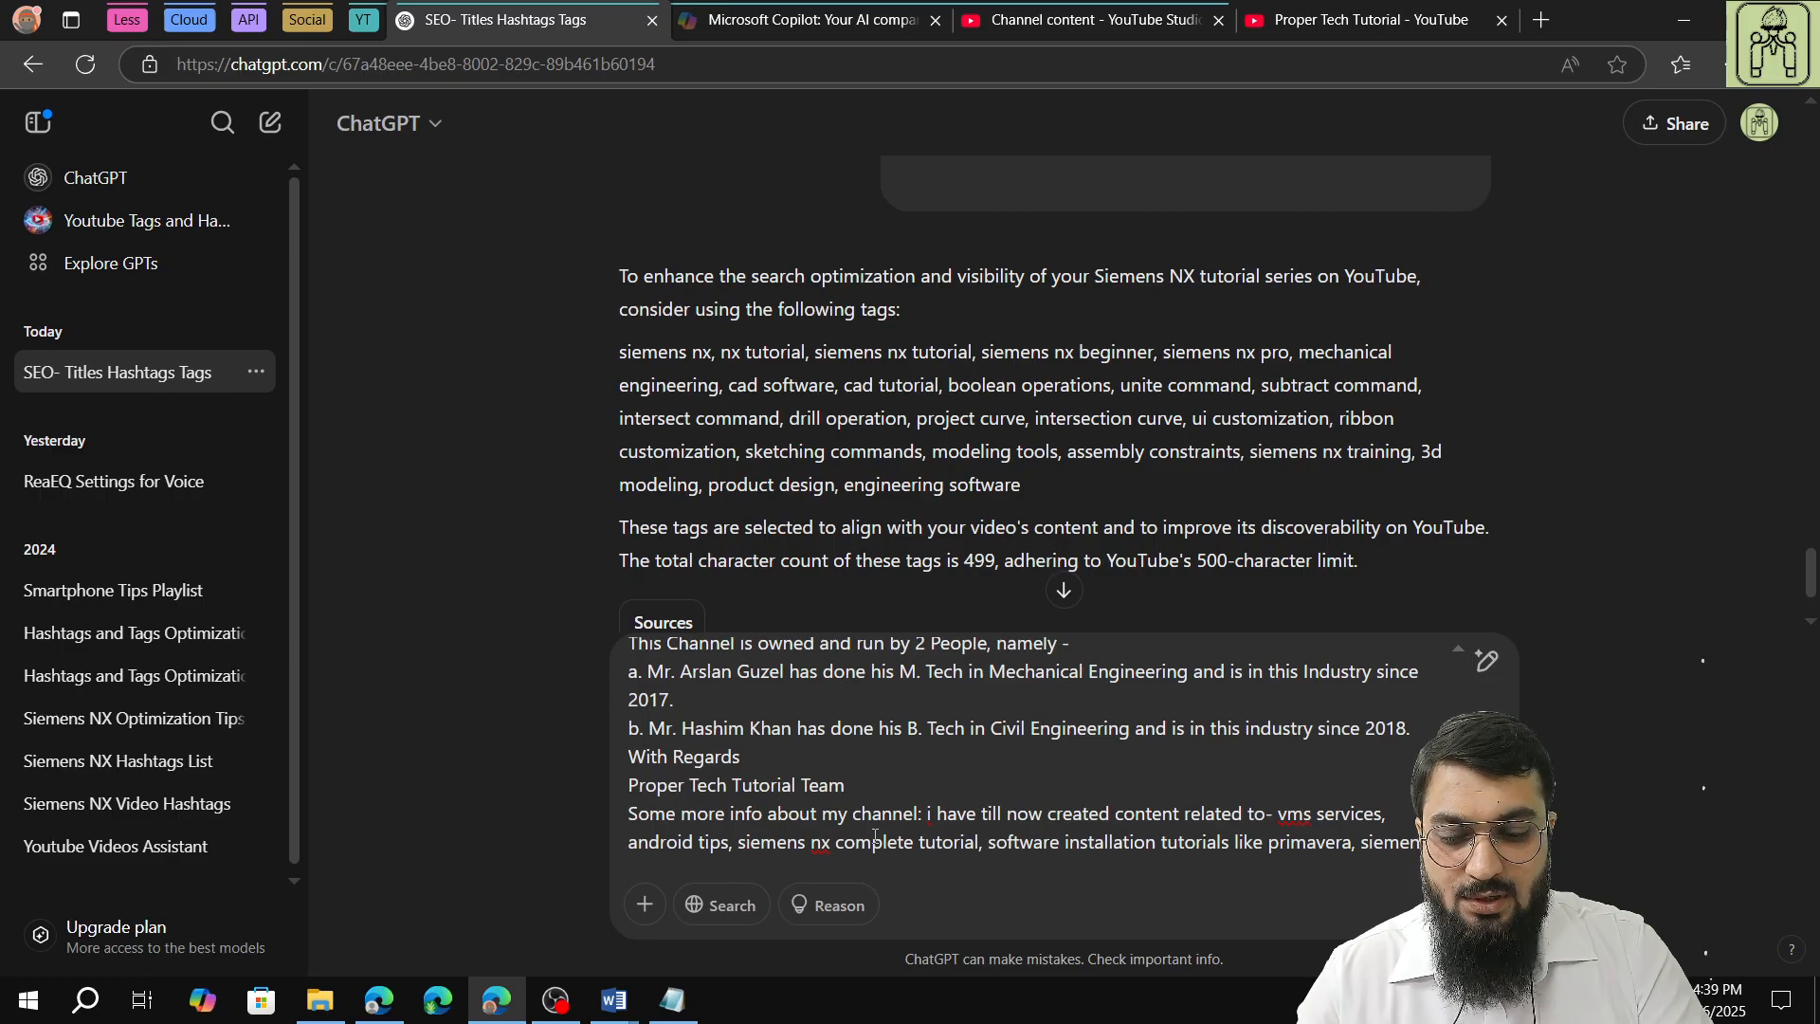
pyautogui.write(' nx,')
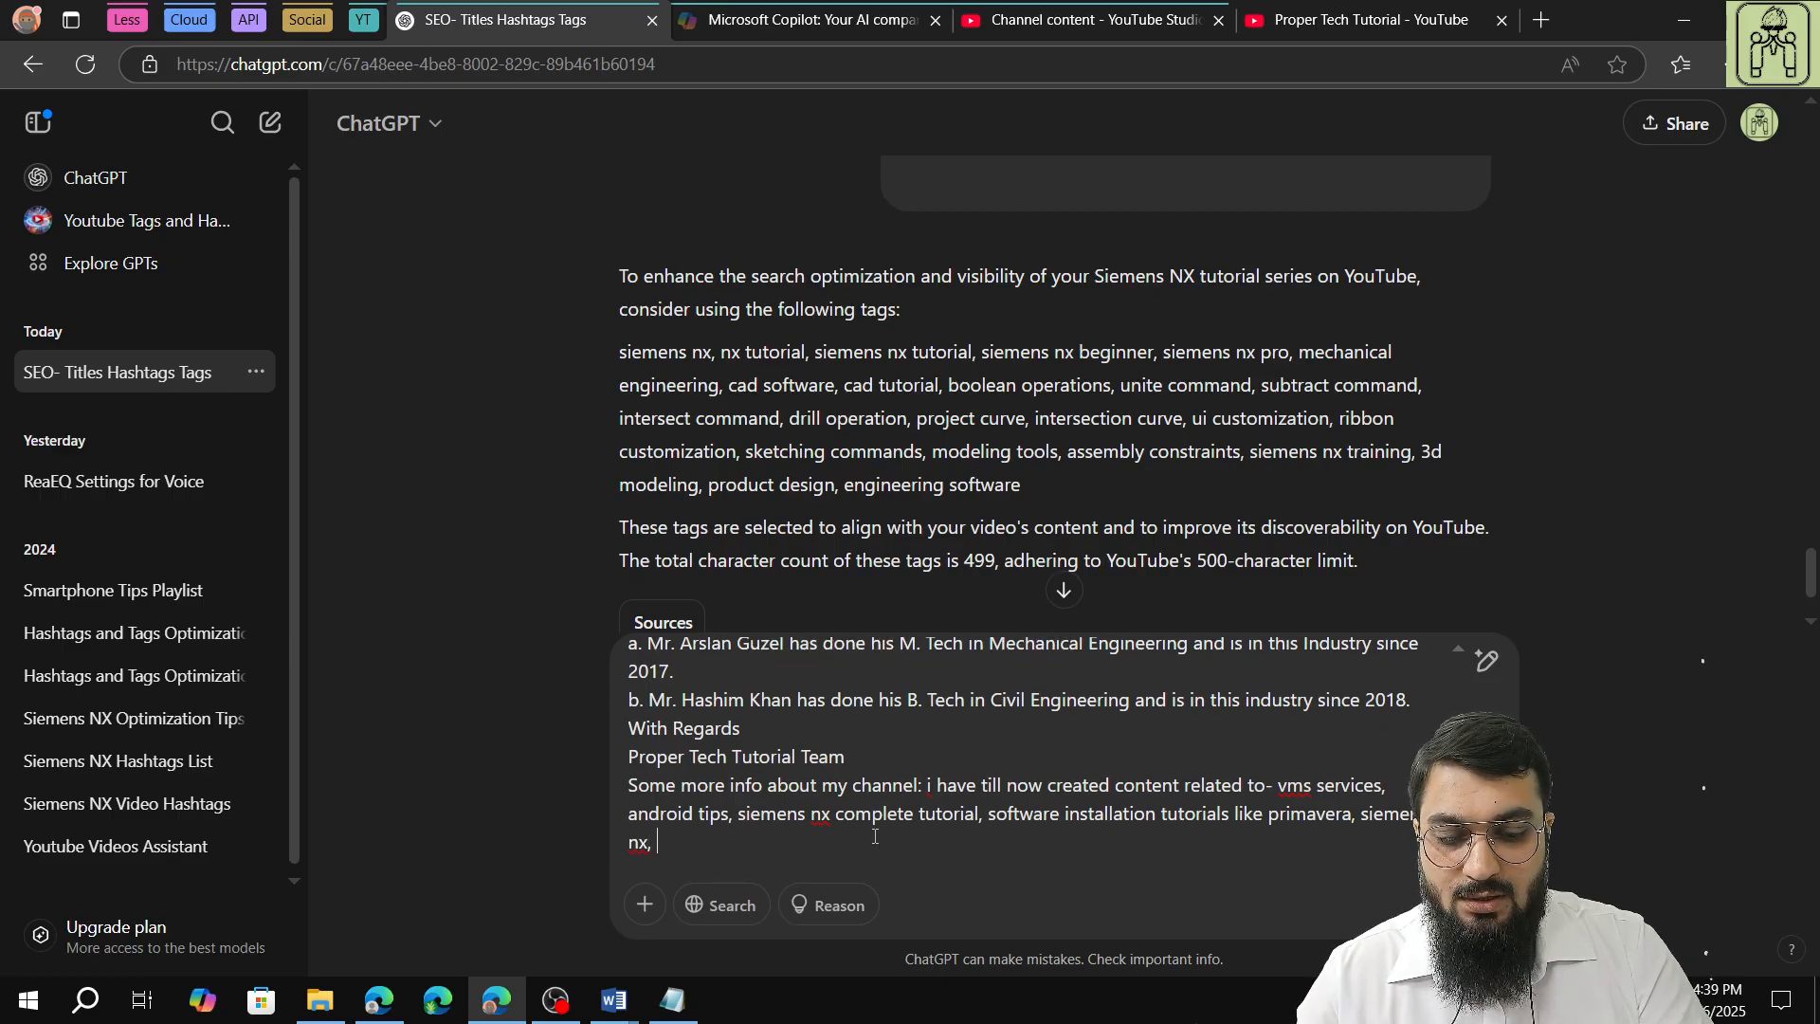
pyautogui.write(' solidword')
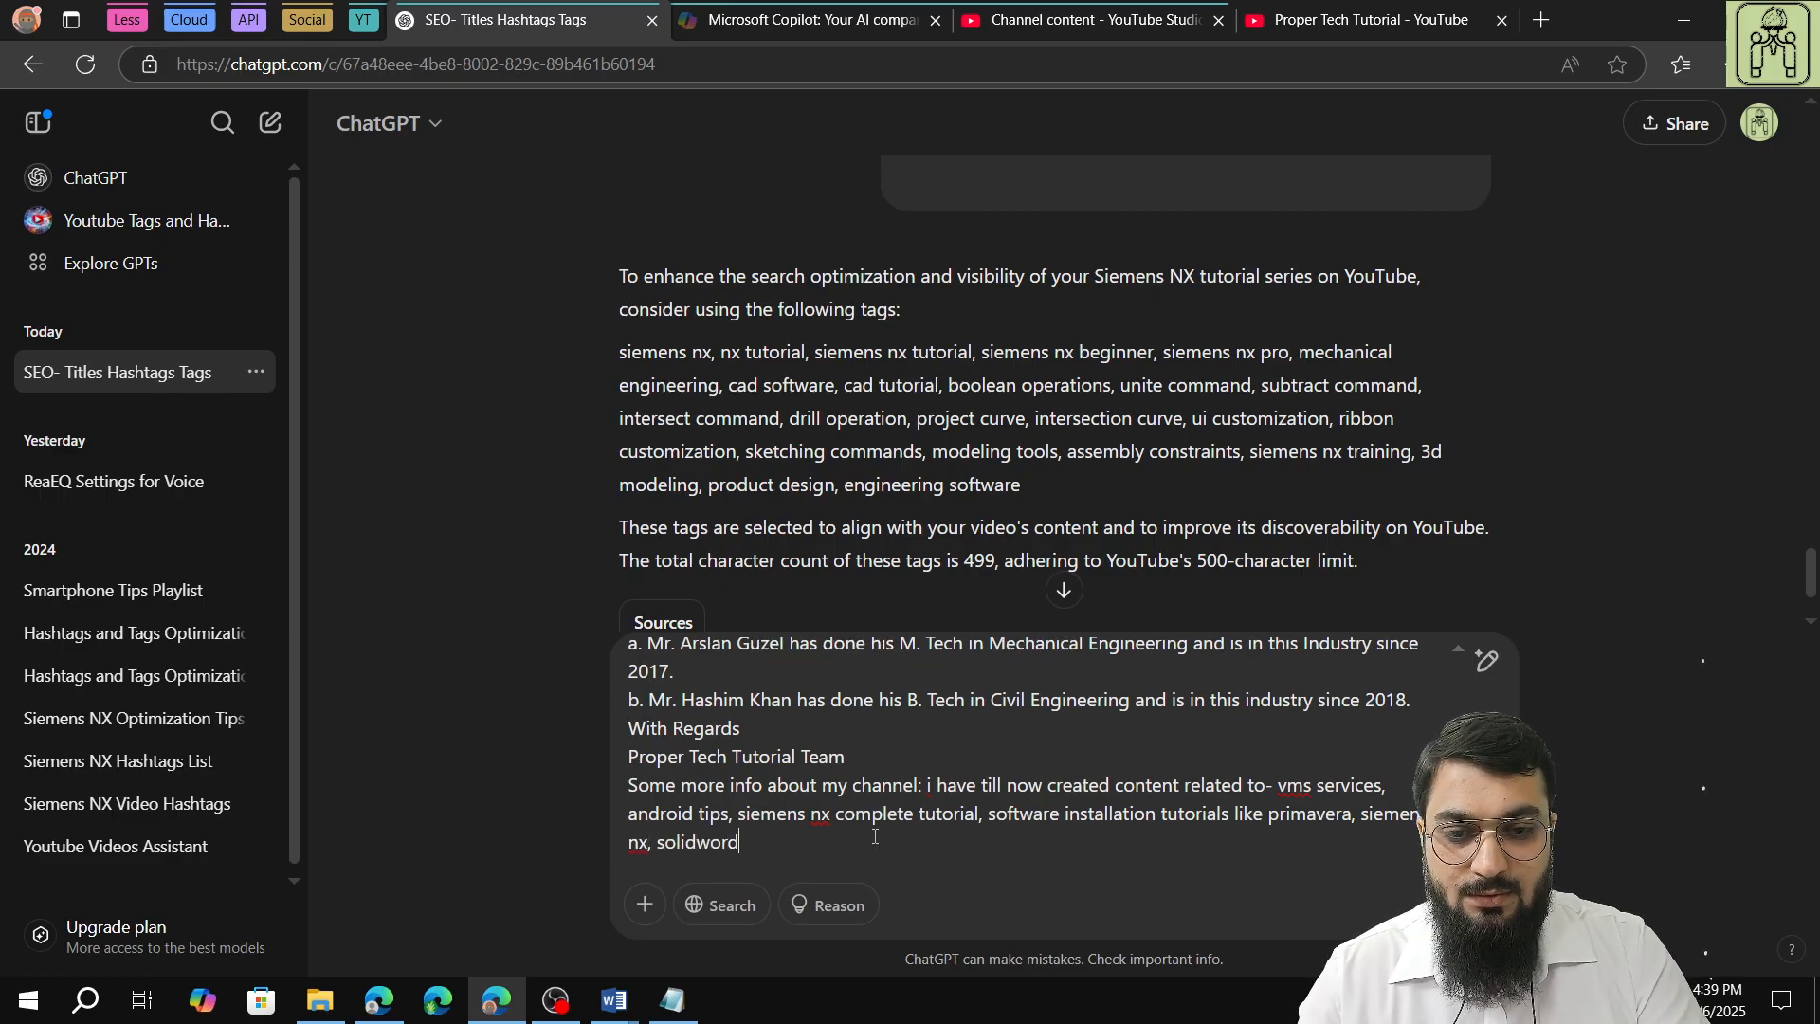
pyautogui.press('BackSpace')
pyautogui.write('ks')
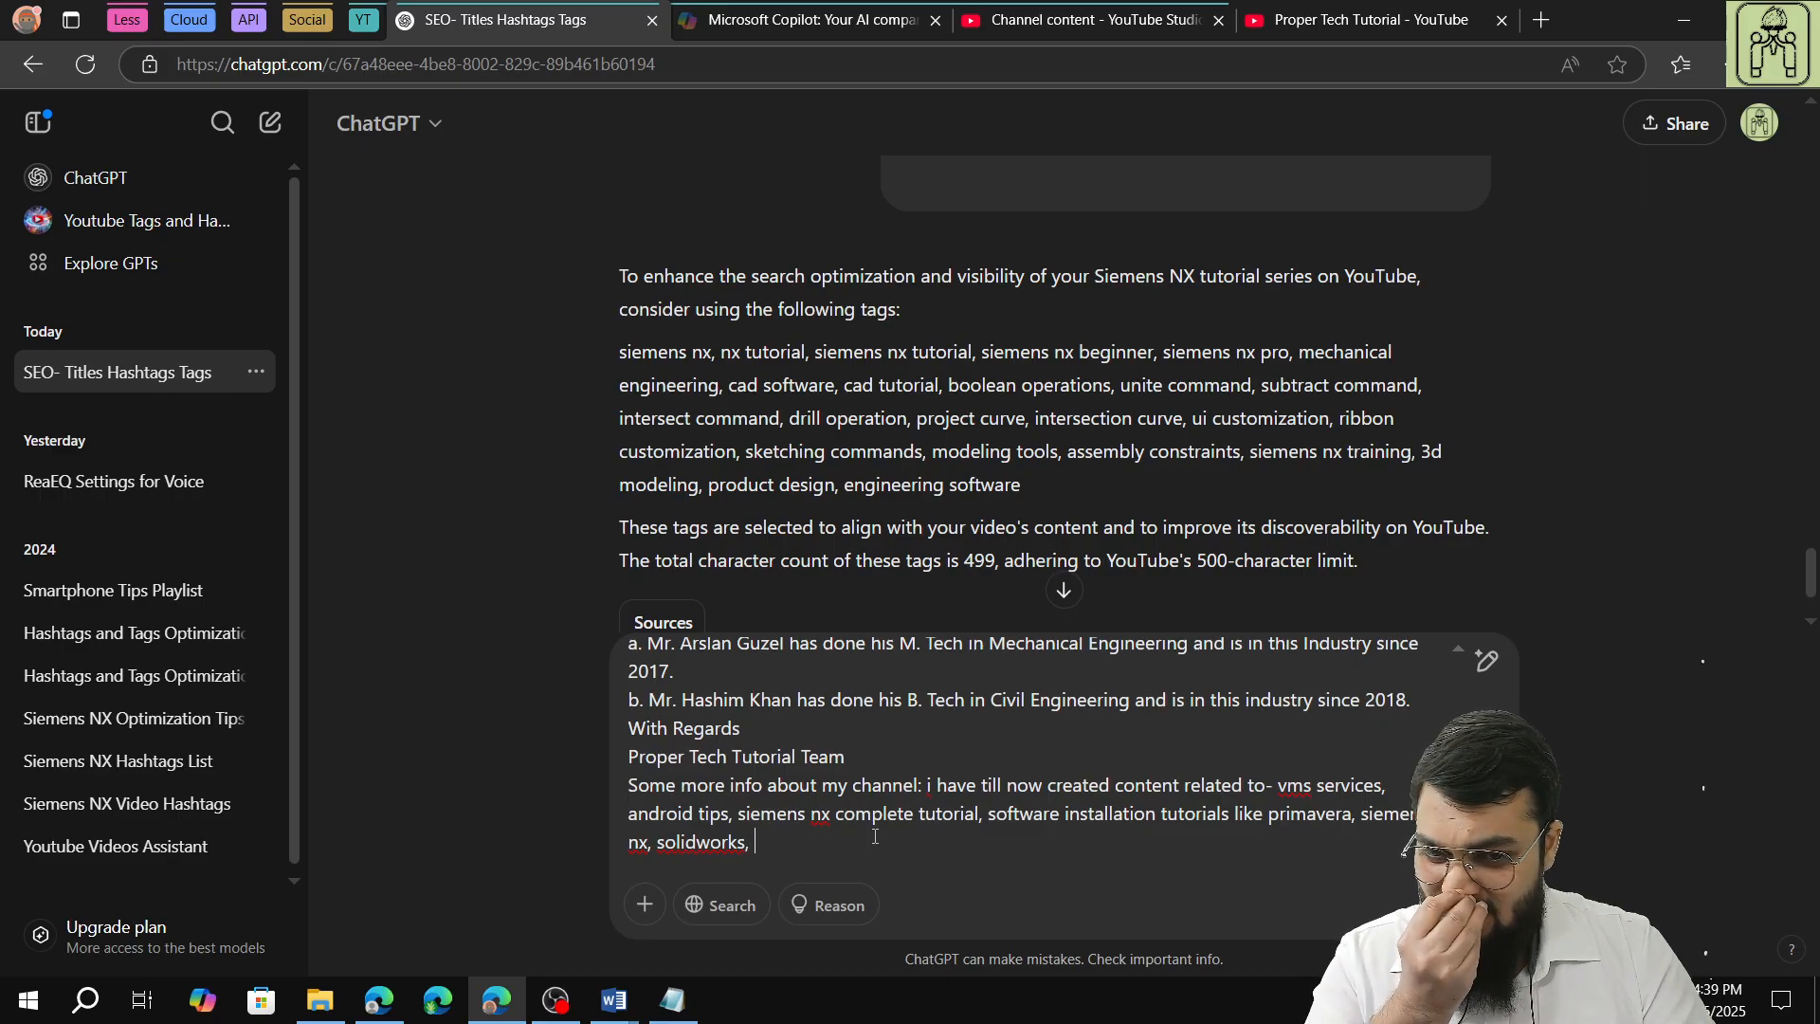
pyautogui.write(', ms office')
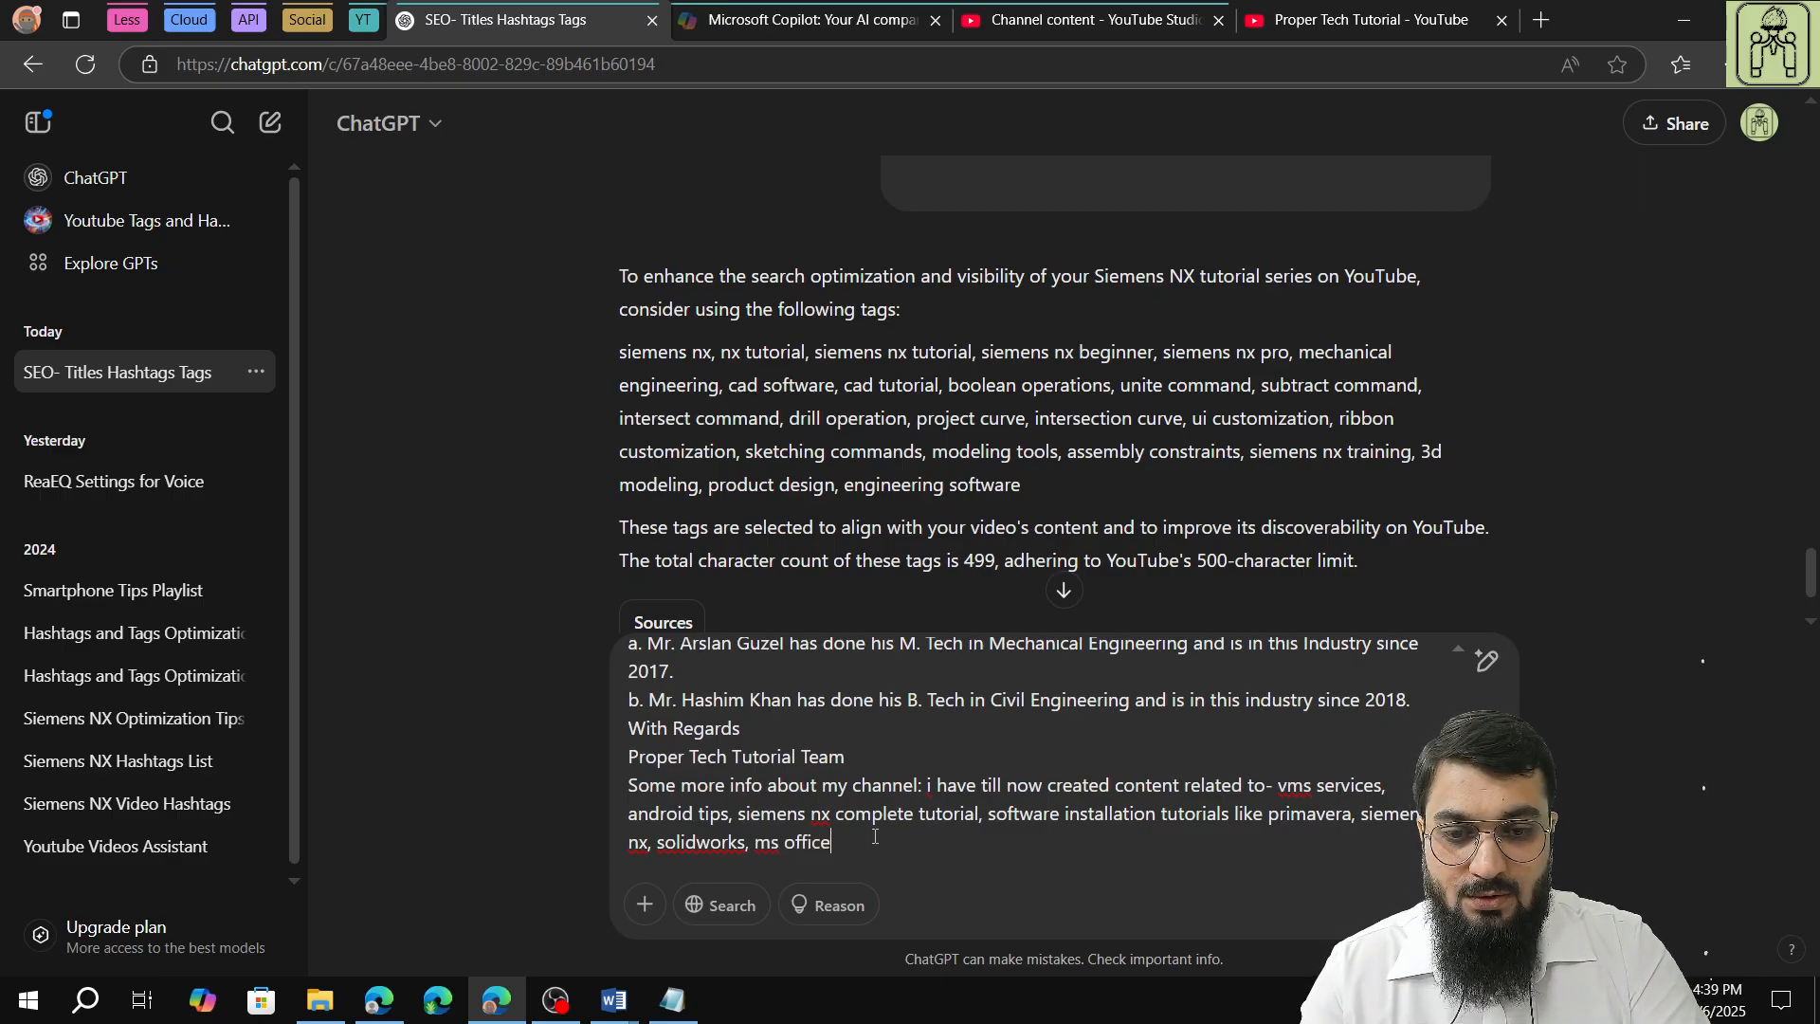
pyautogui.write(', etc')
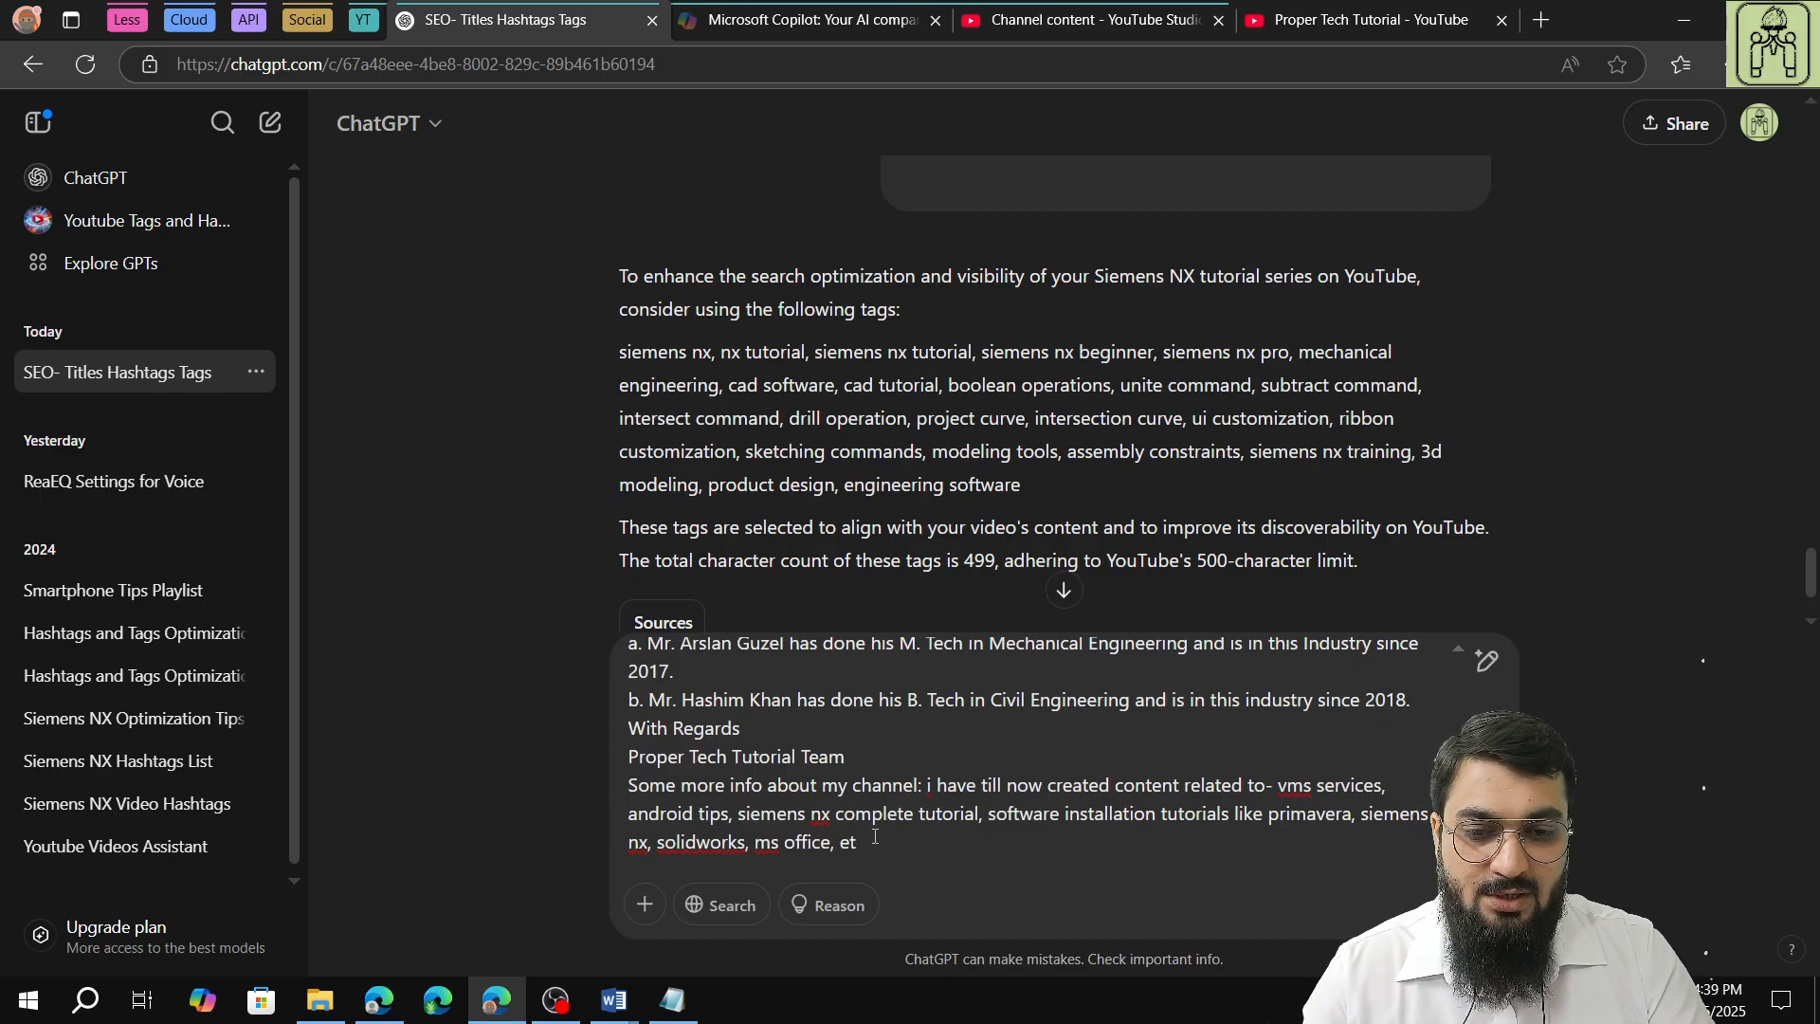
pyautogui.press('BackSpace')
pyautogui.press('BackSpace')
pyautogui.write('and')
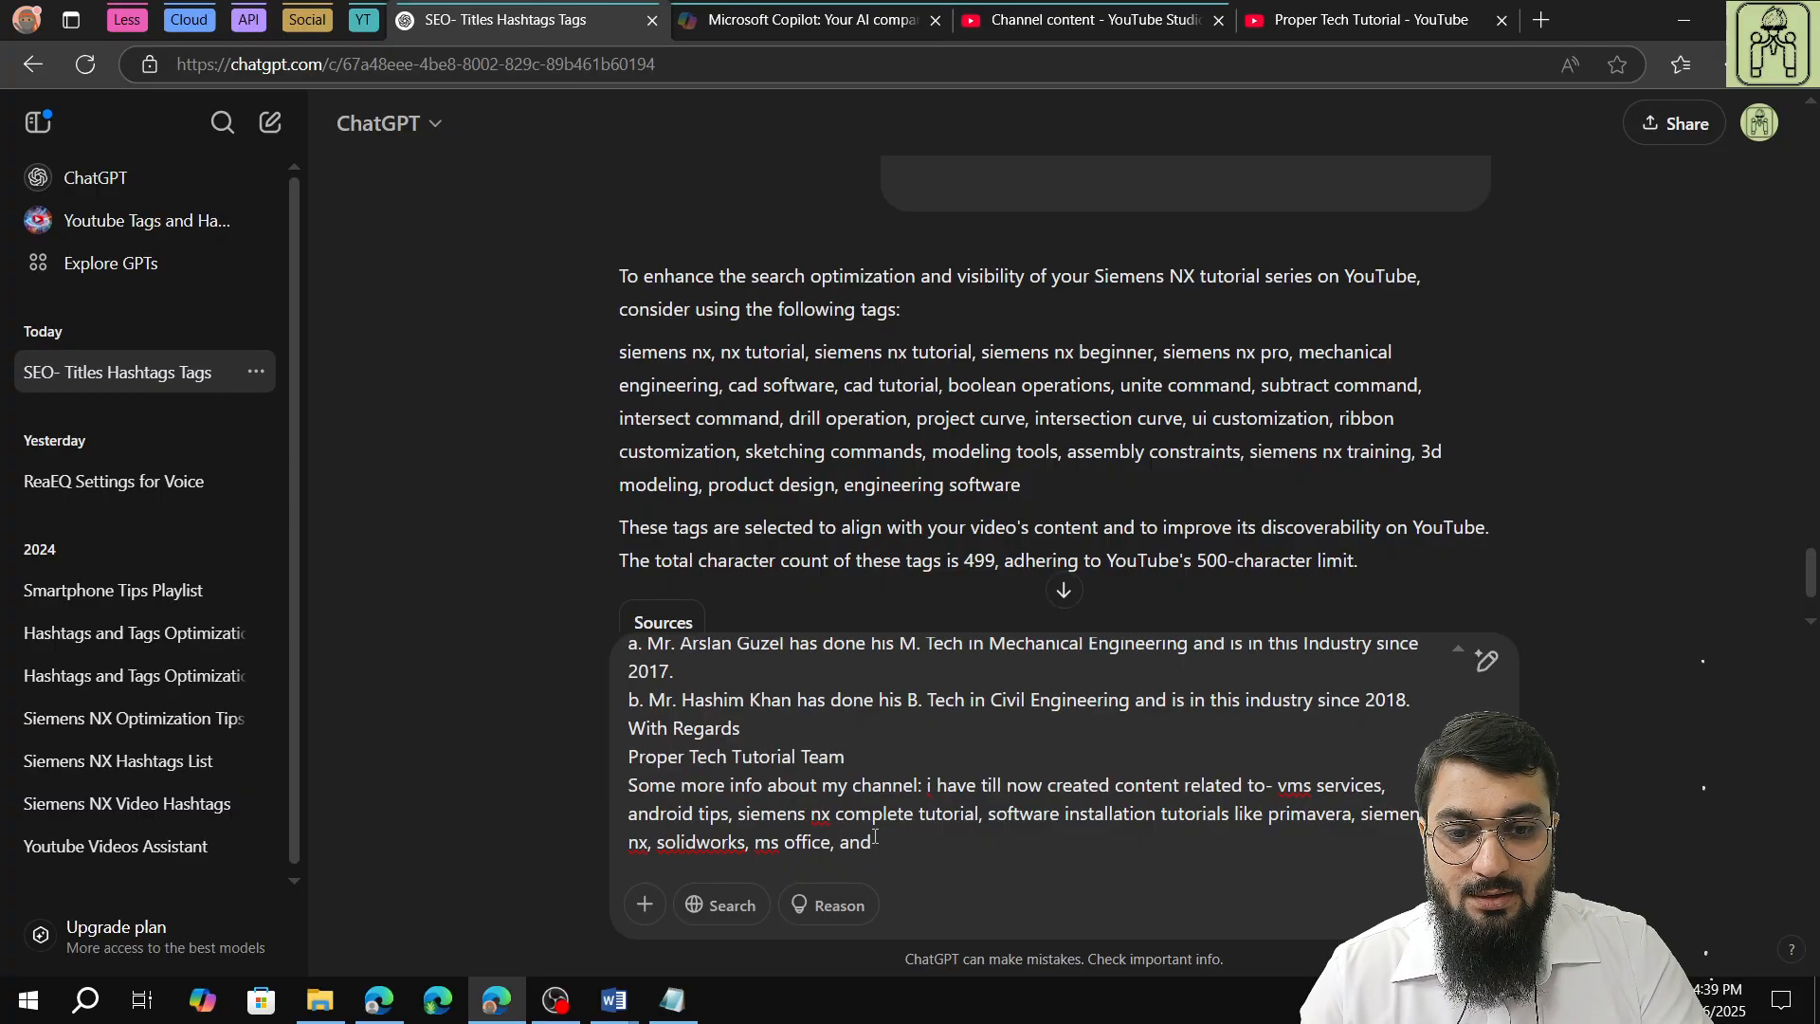
pyautogui.press('BackSpace')
pyautogui.press('BackSpace')
pyautogui.press('BackSpace')
pyautogui.write('etc')
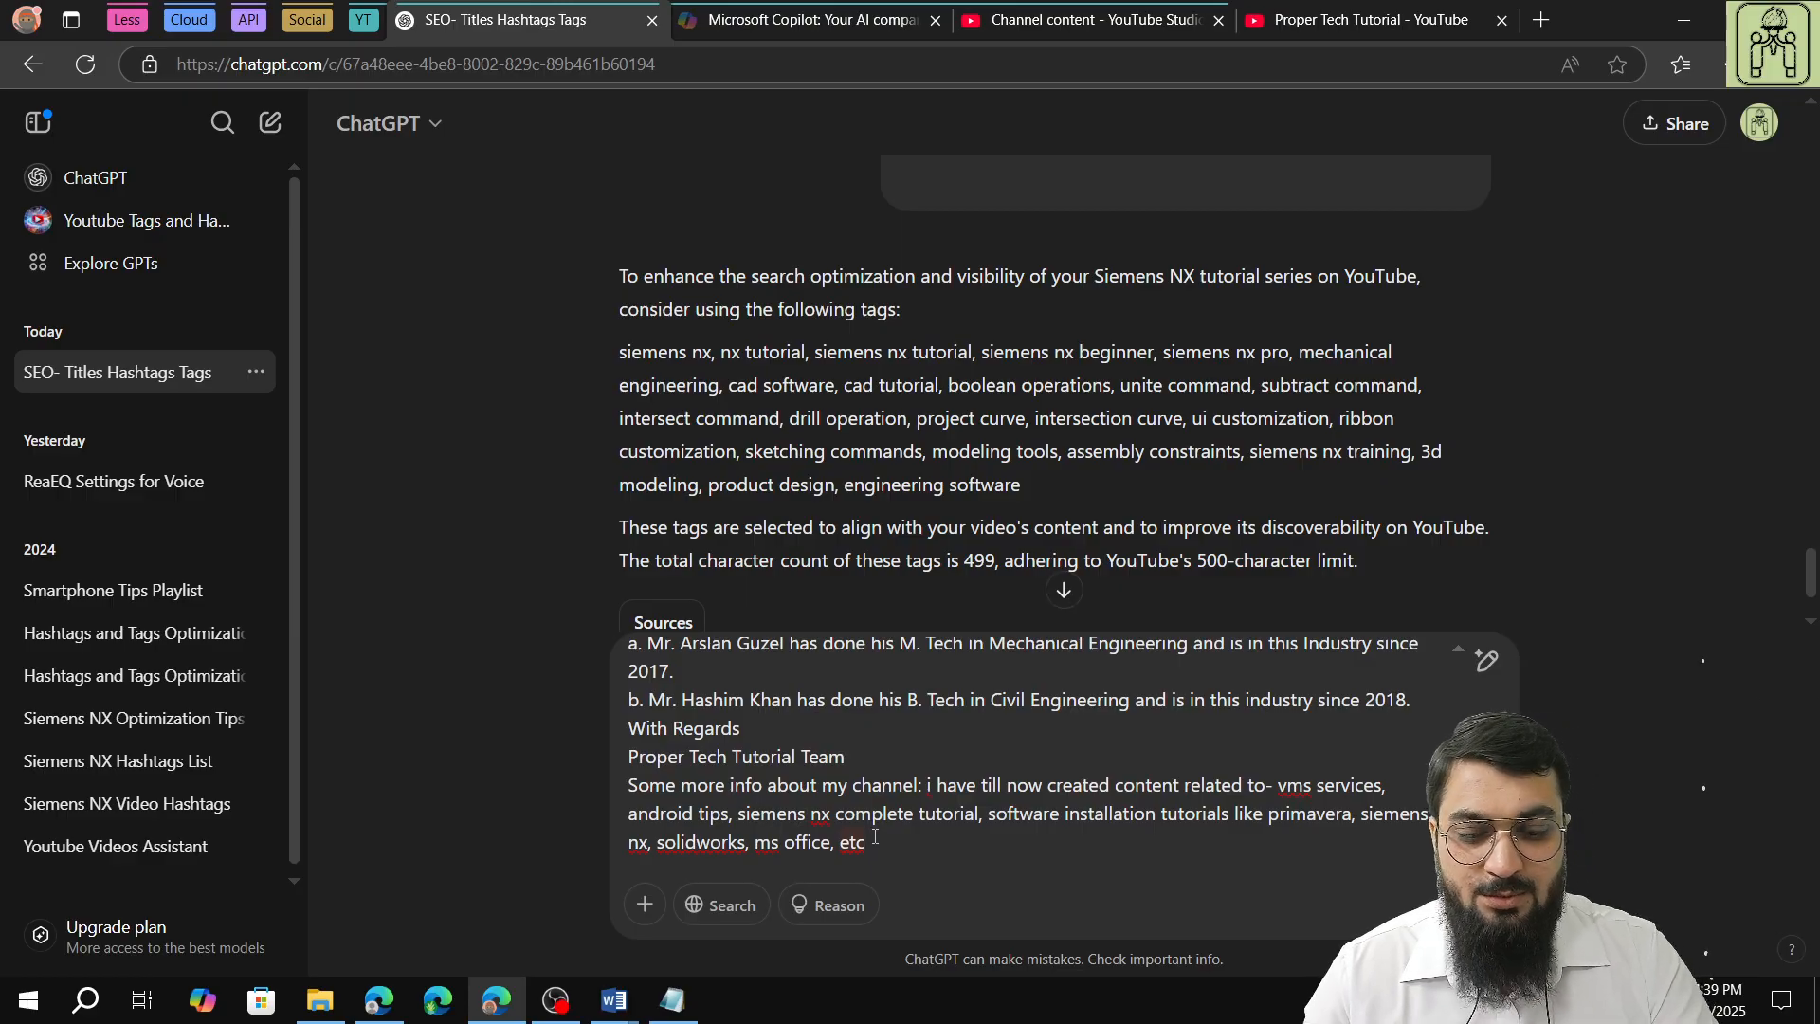
# Finish the topics with "tutorial videos for using zapier, make.com, chatgpt, copilot,etc." and submit the prompt
pyautogui.write(', t')
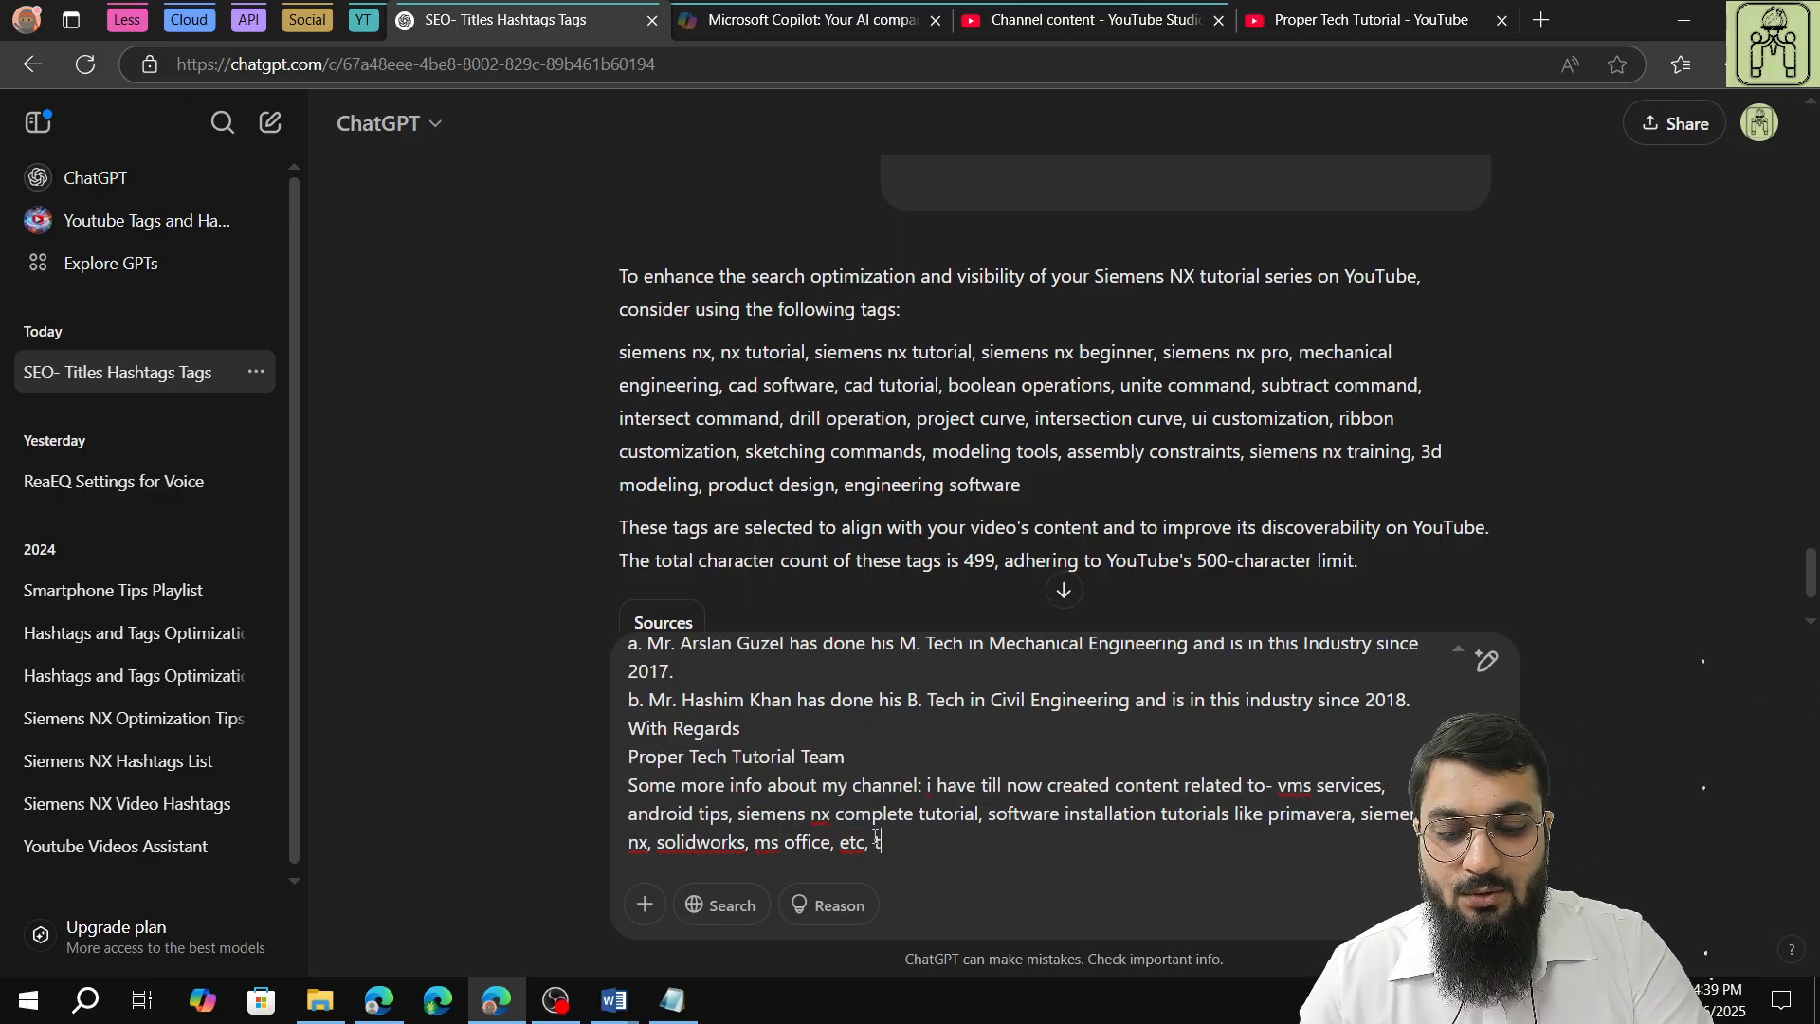
pyautogui.write('utorial ')
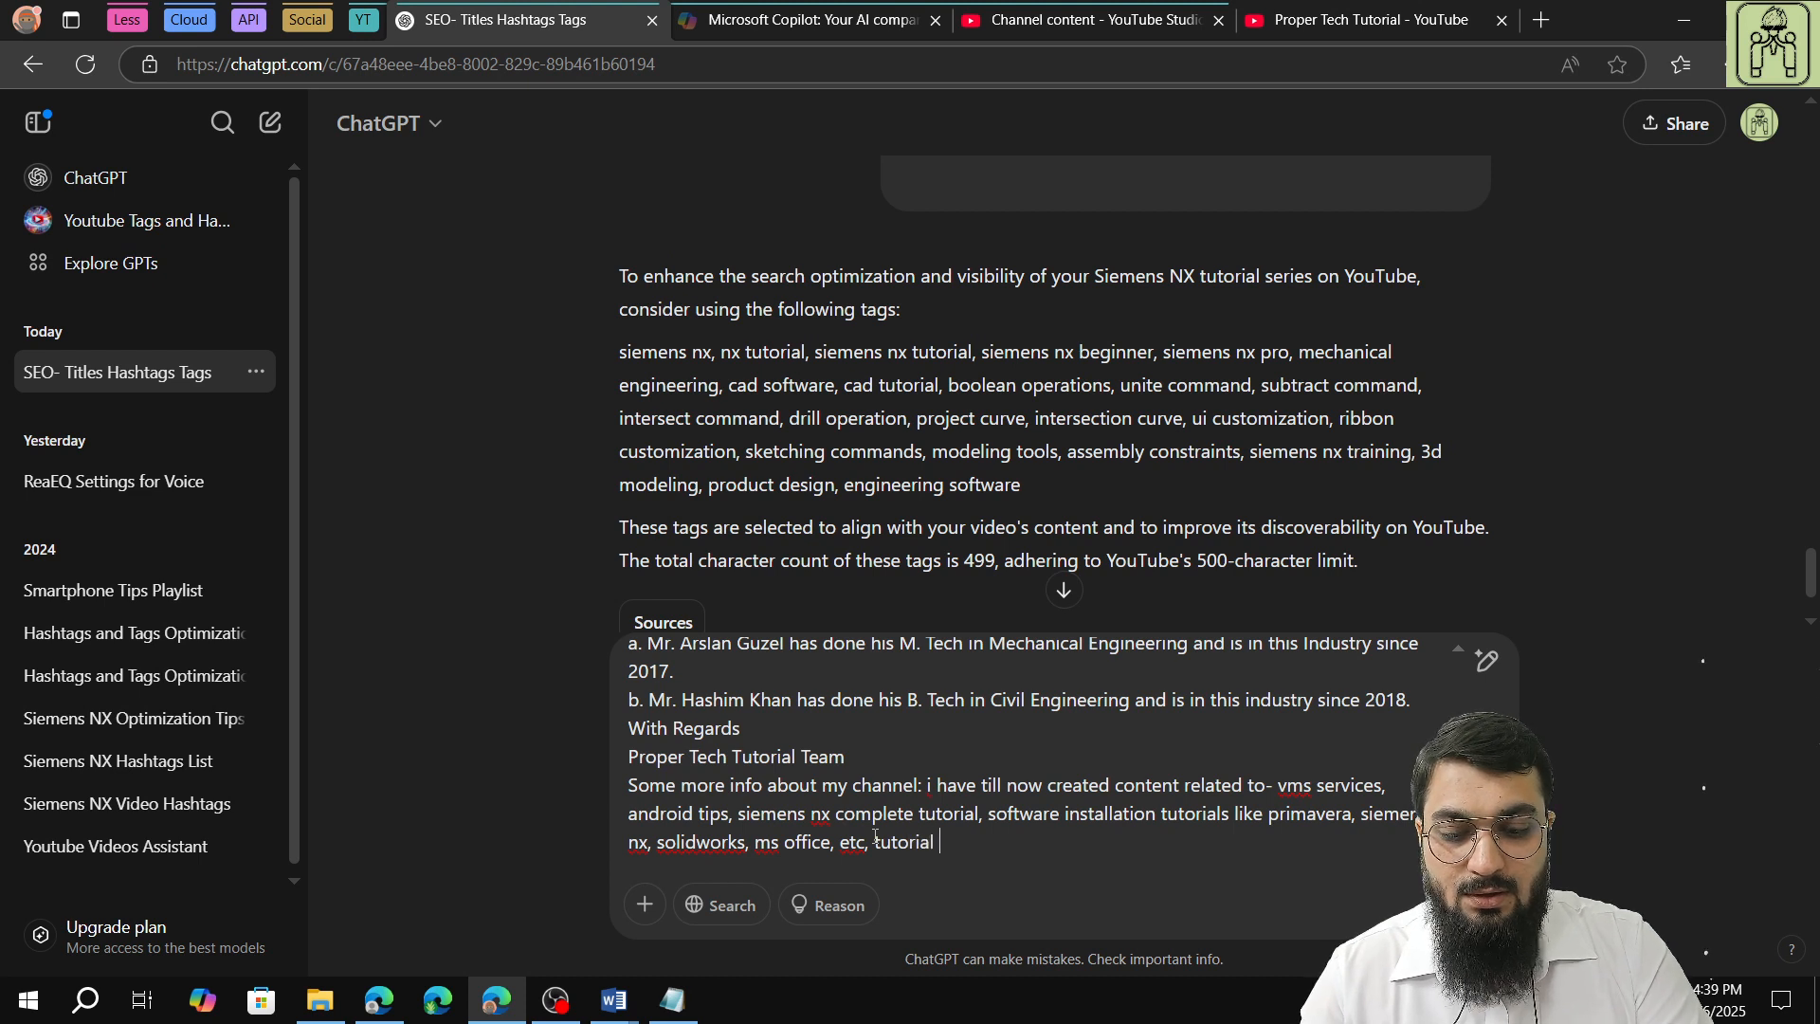
pyautogui.write('videos for ')
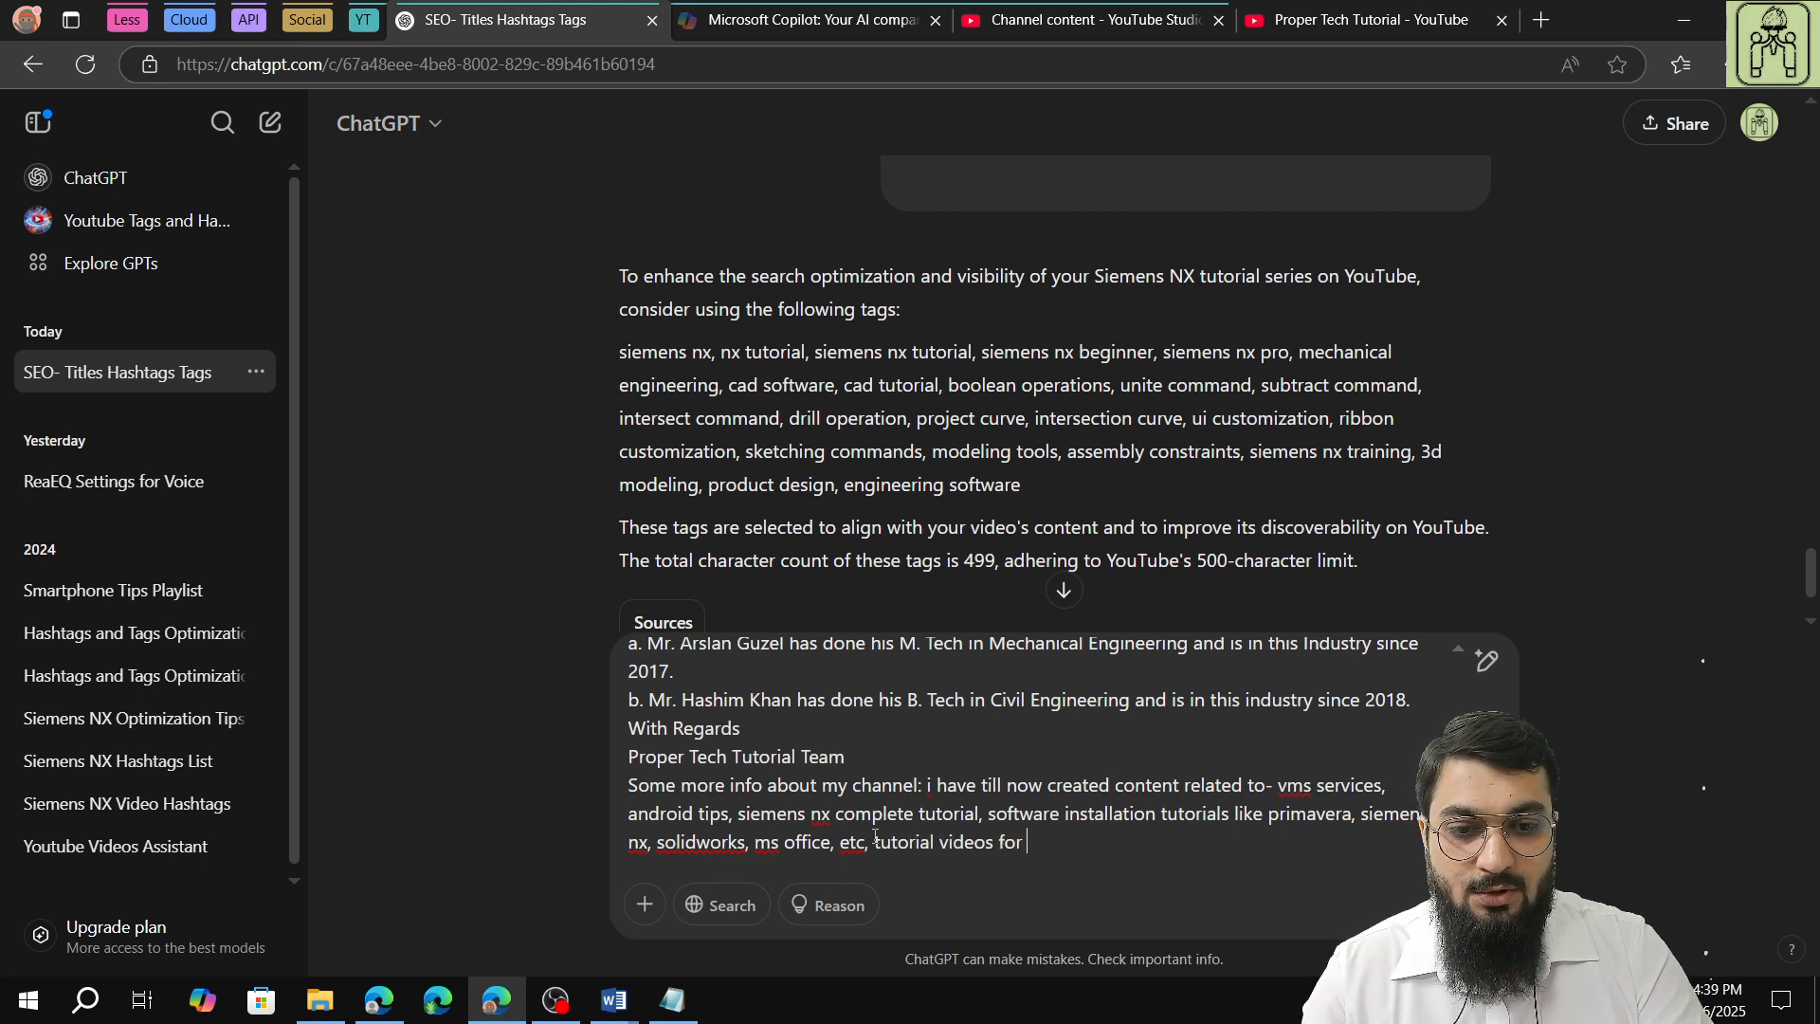
pyautogui.write('using z')
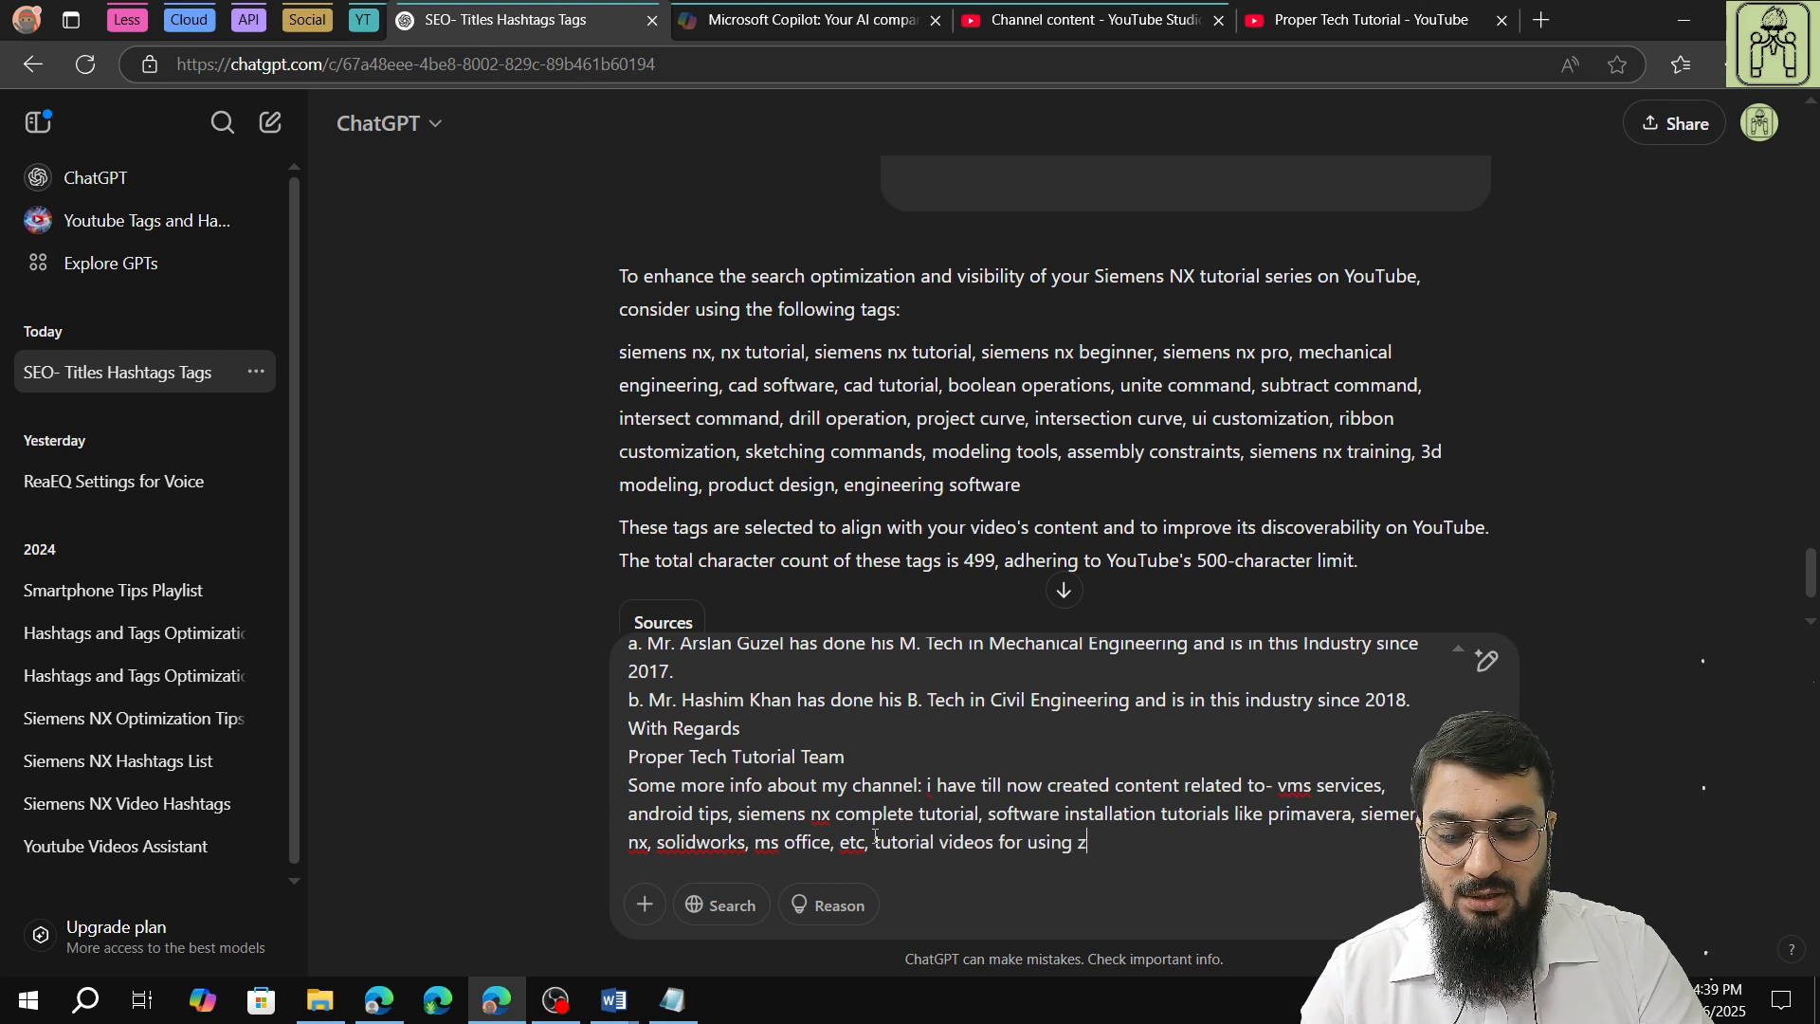
pyautogui.write('apier, make.com')
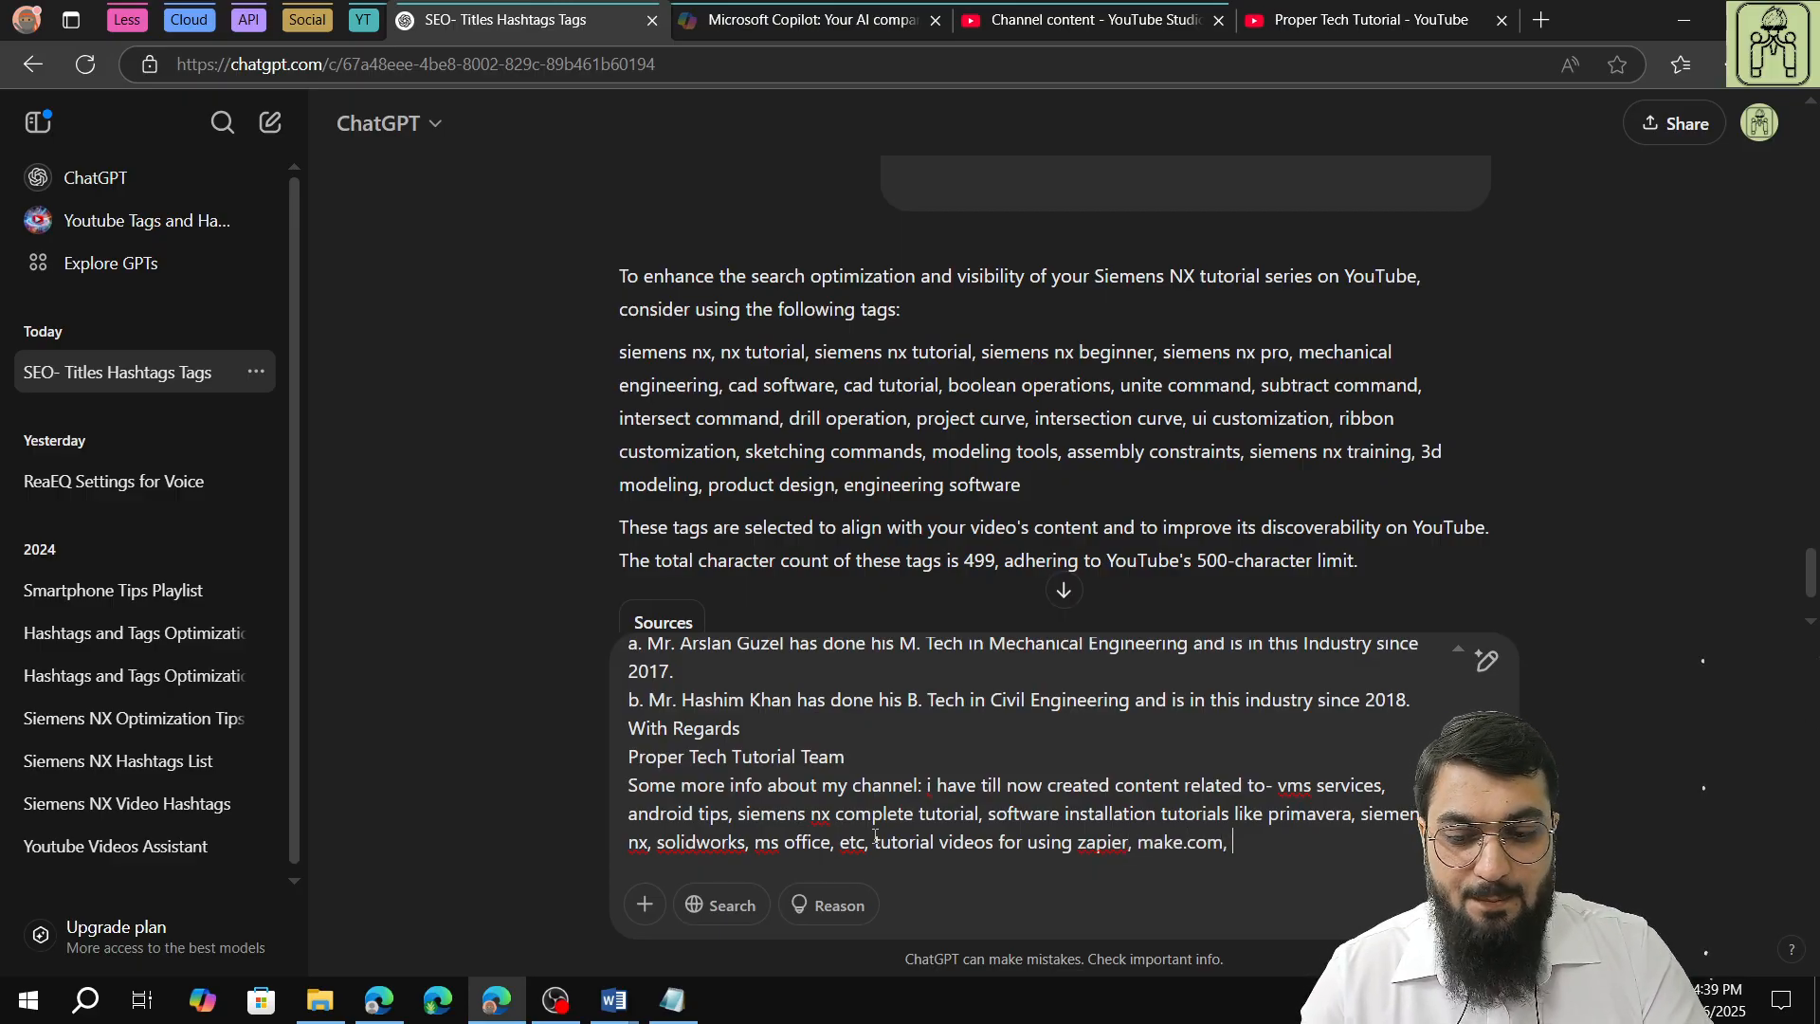
pyautogui.write(', chatg')
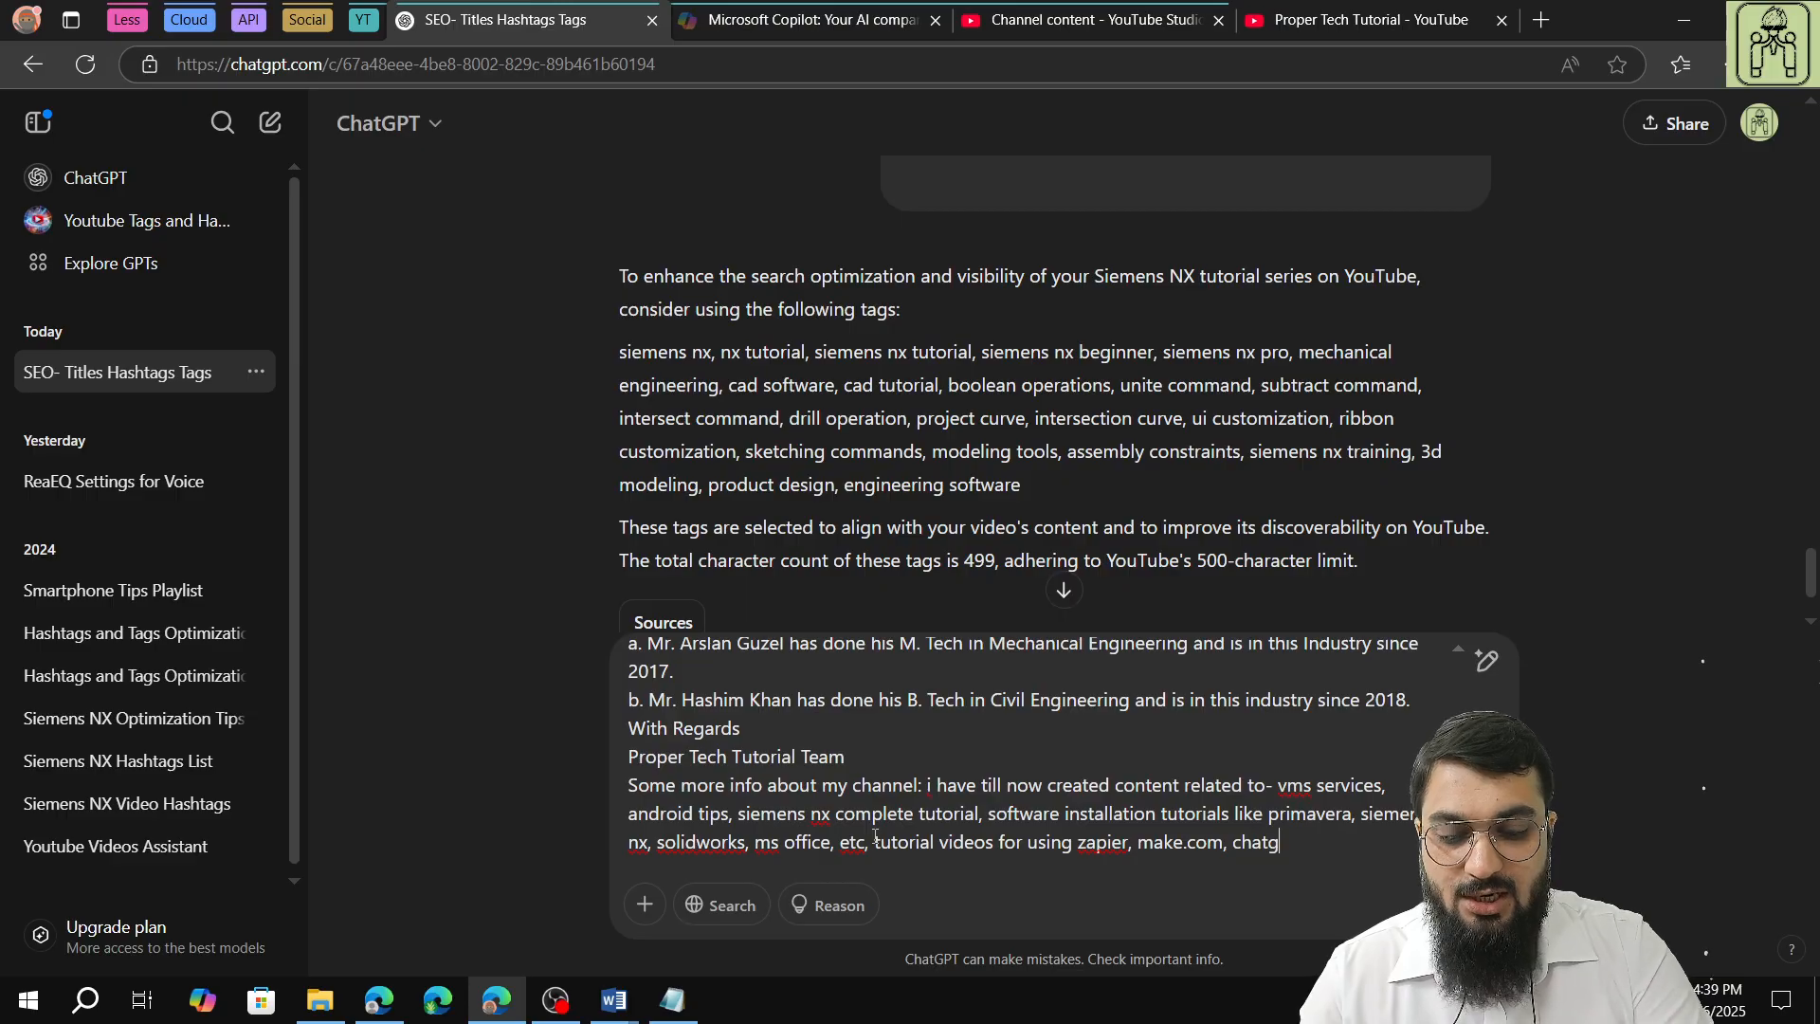
pyautogui.write('pt, copil')
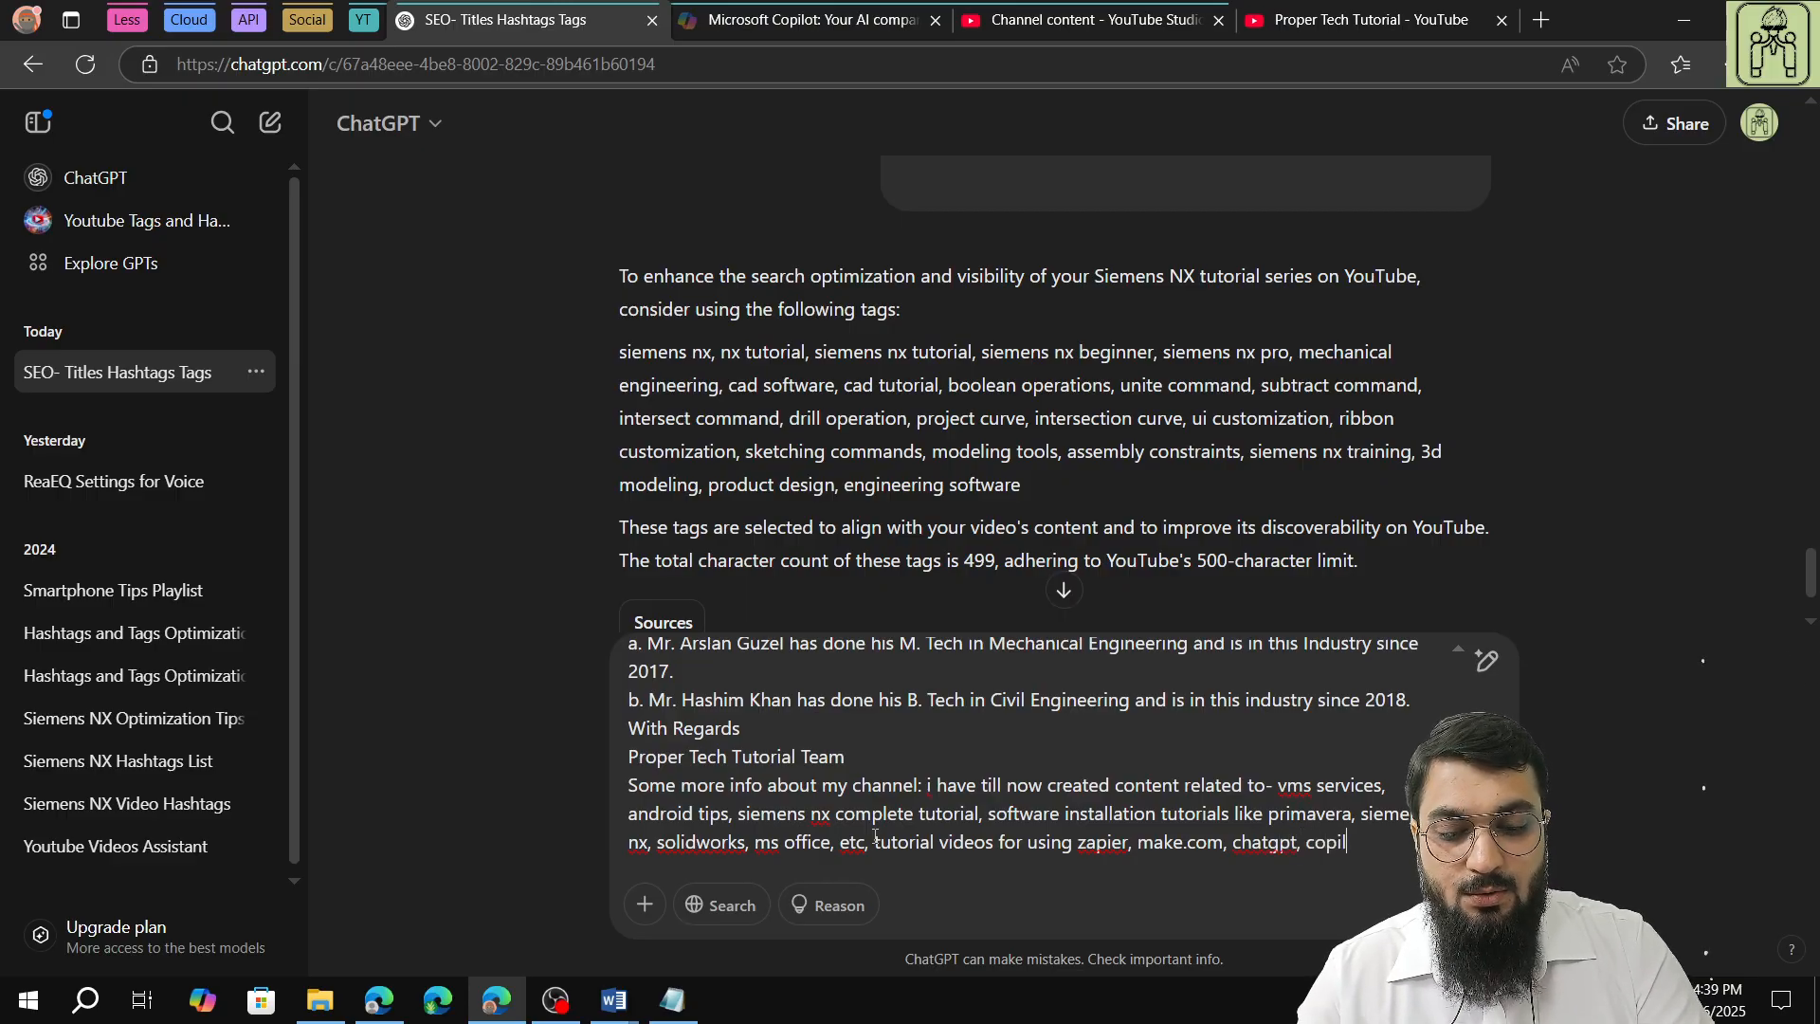
pyautogui.write('oytt,etc.')
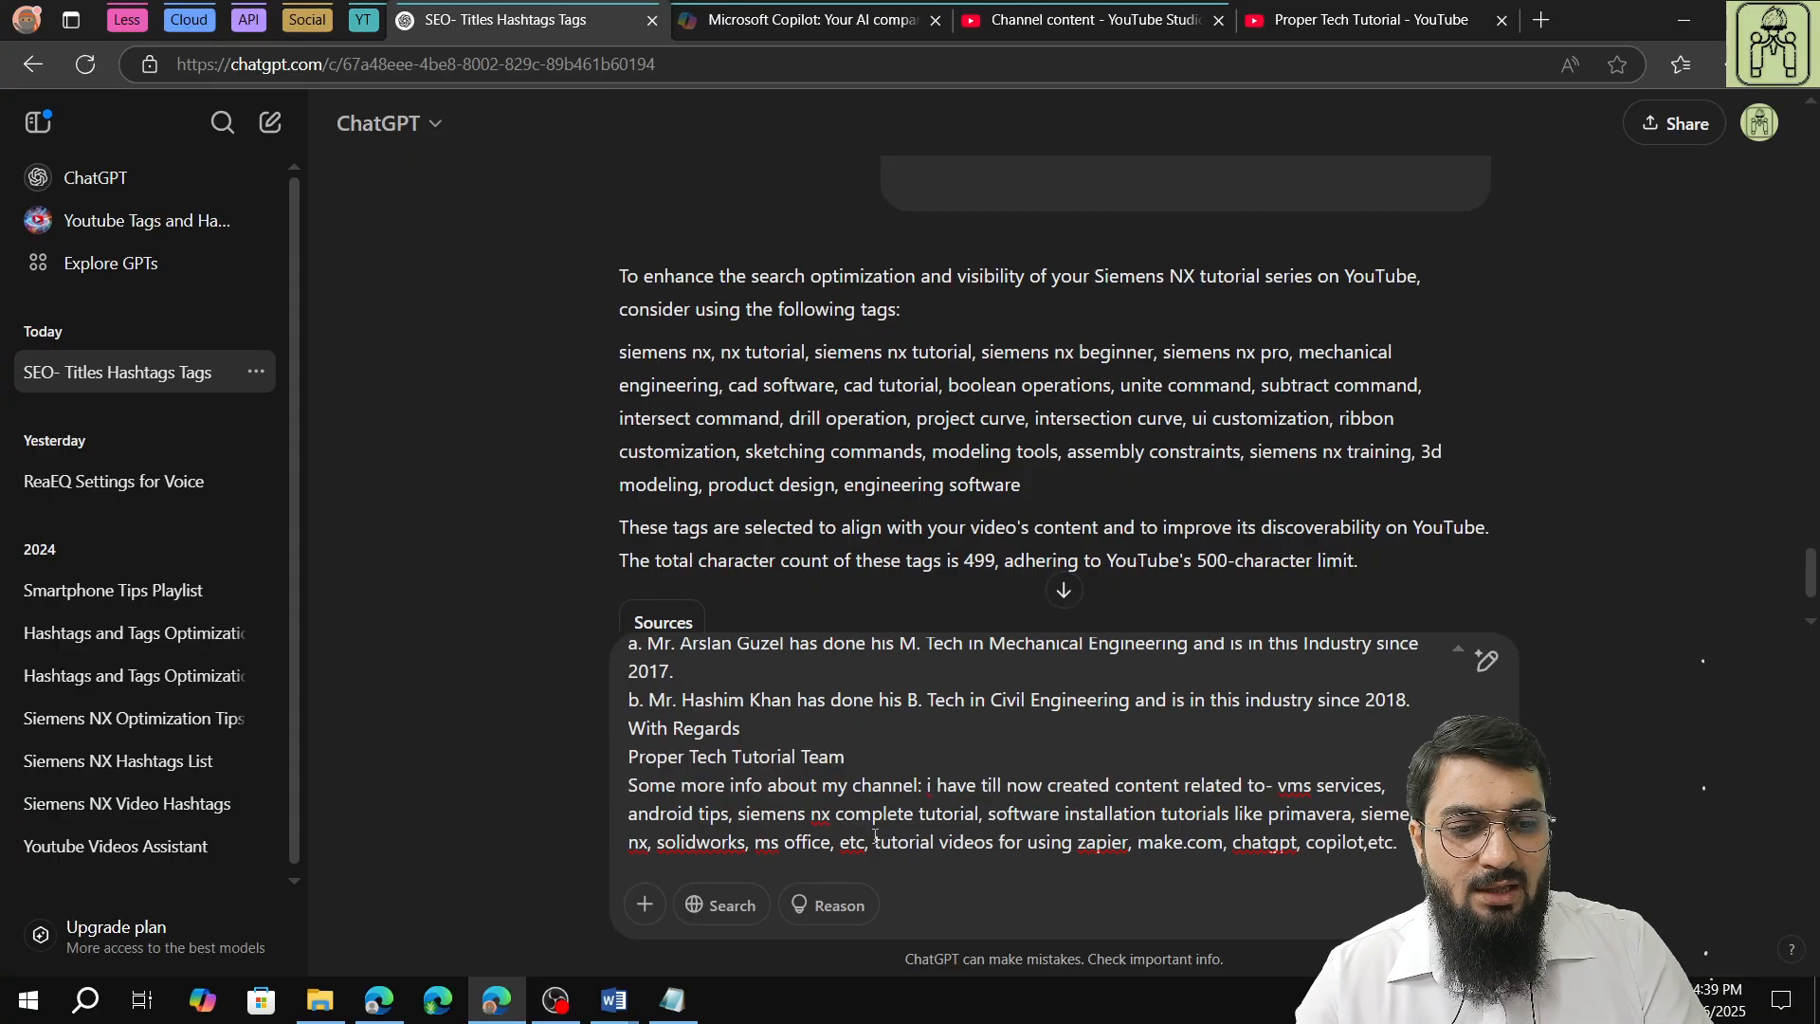
pyautogui.press('Return')
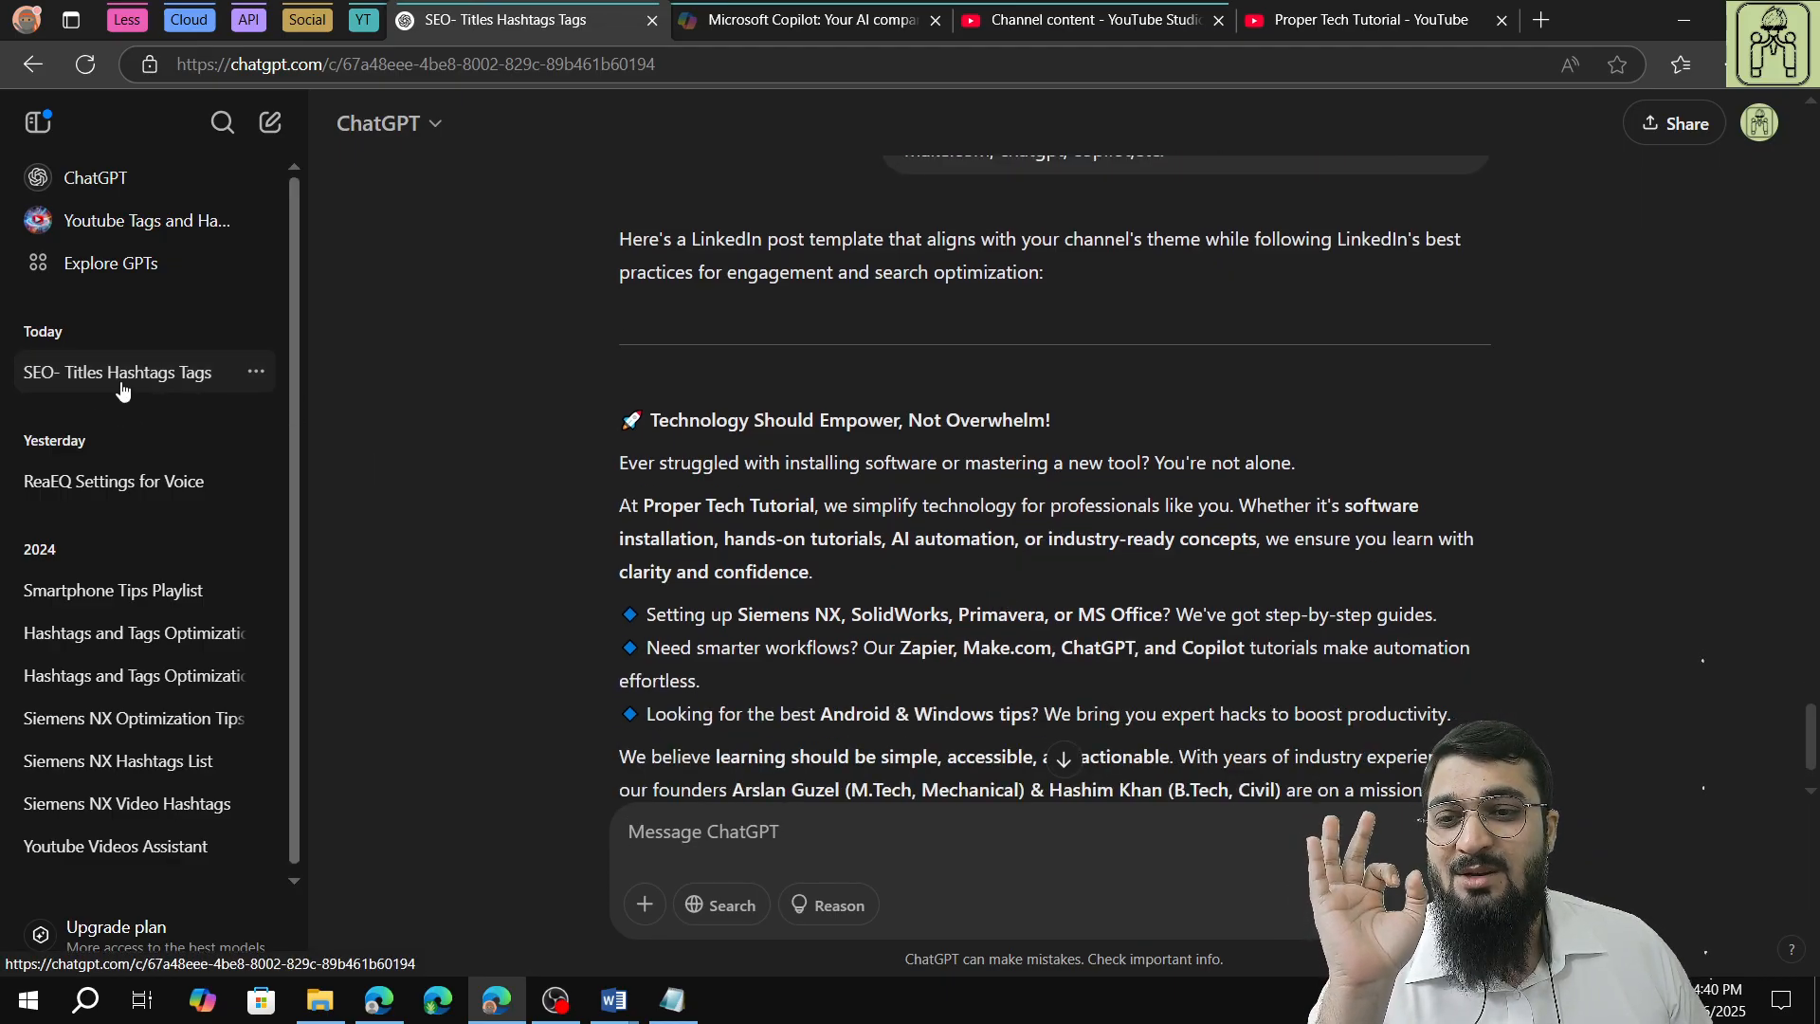
# Review the SEO- Titles Hashtags Tags chat, checking the submitted prompt and the generated LinkedIn post's text, YouTube link placeholder and hashtags
pyautogui.click(201, 379)
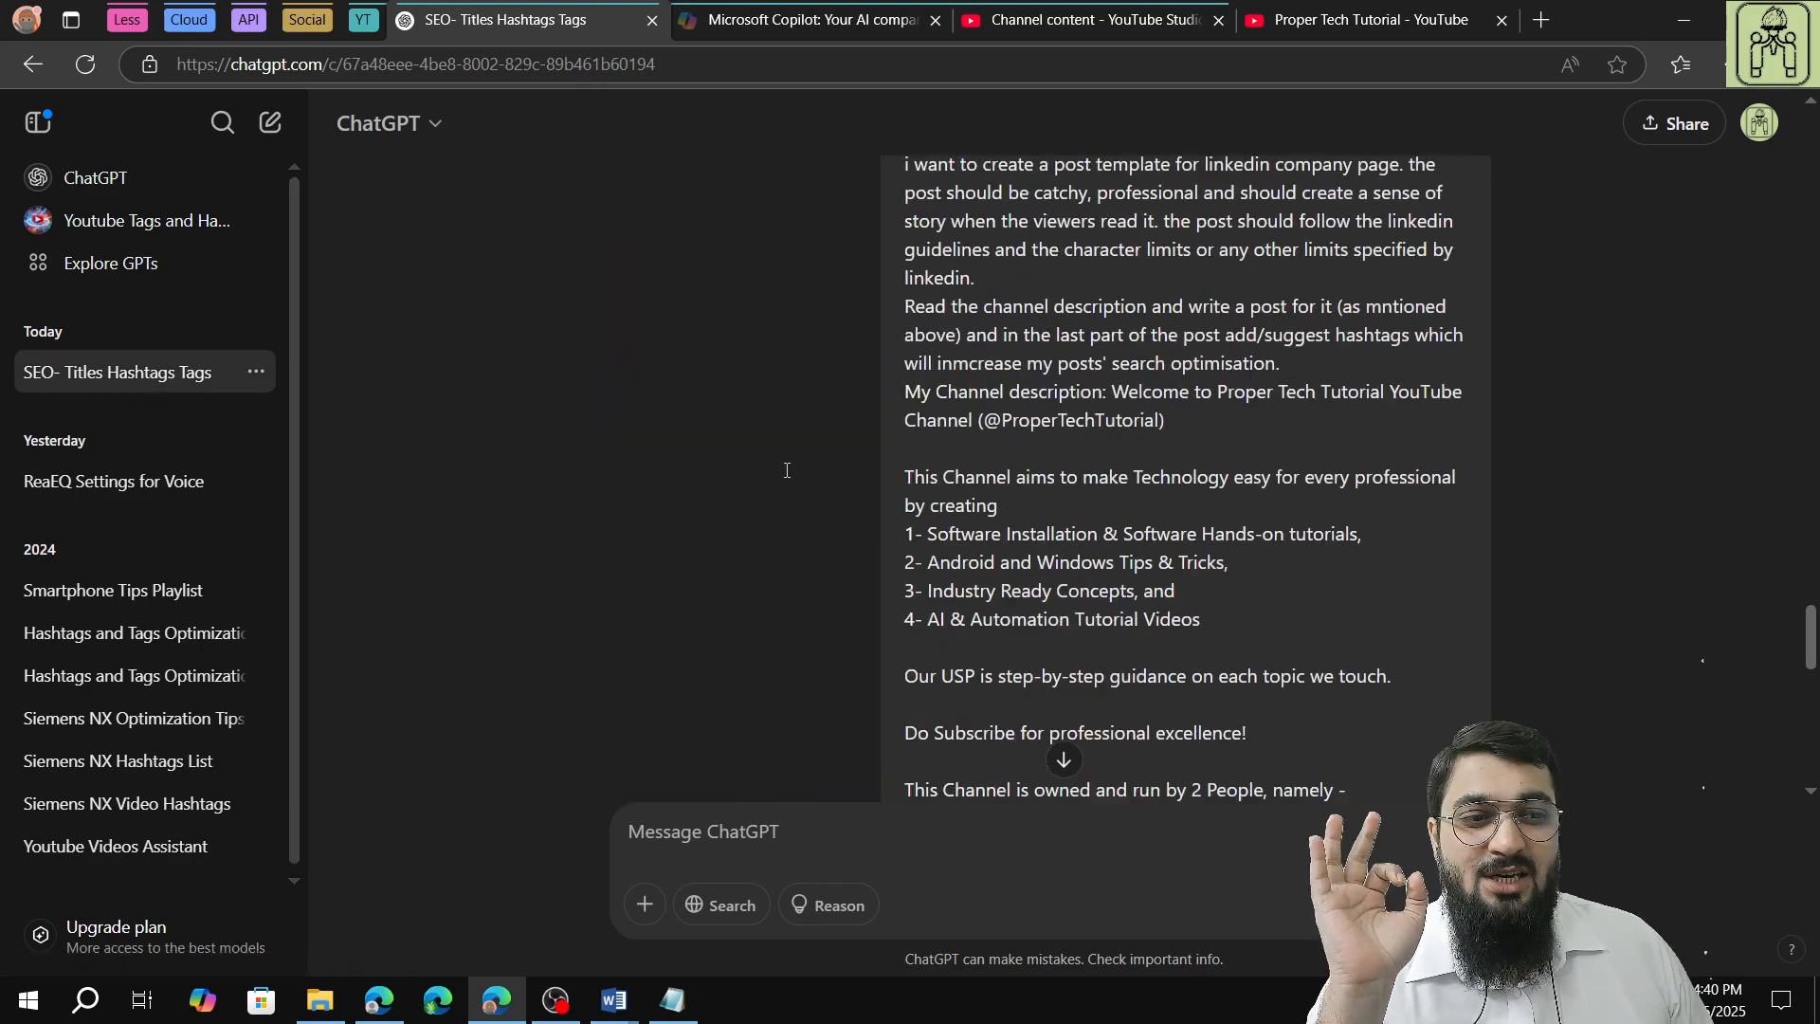
pyautogui.scroll(15, 785, 469)
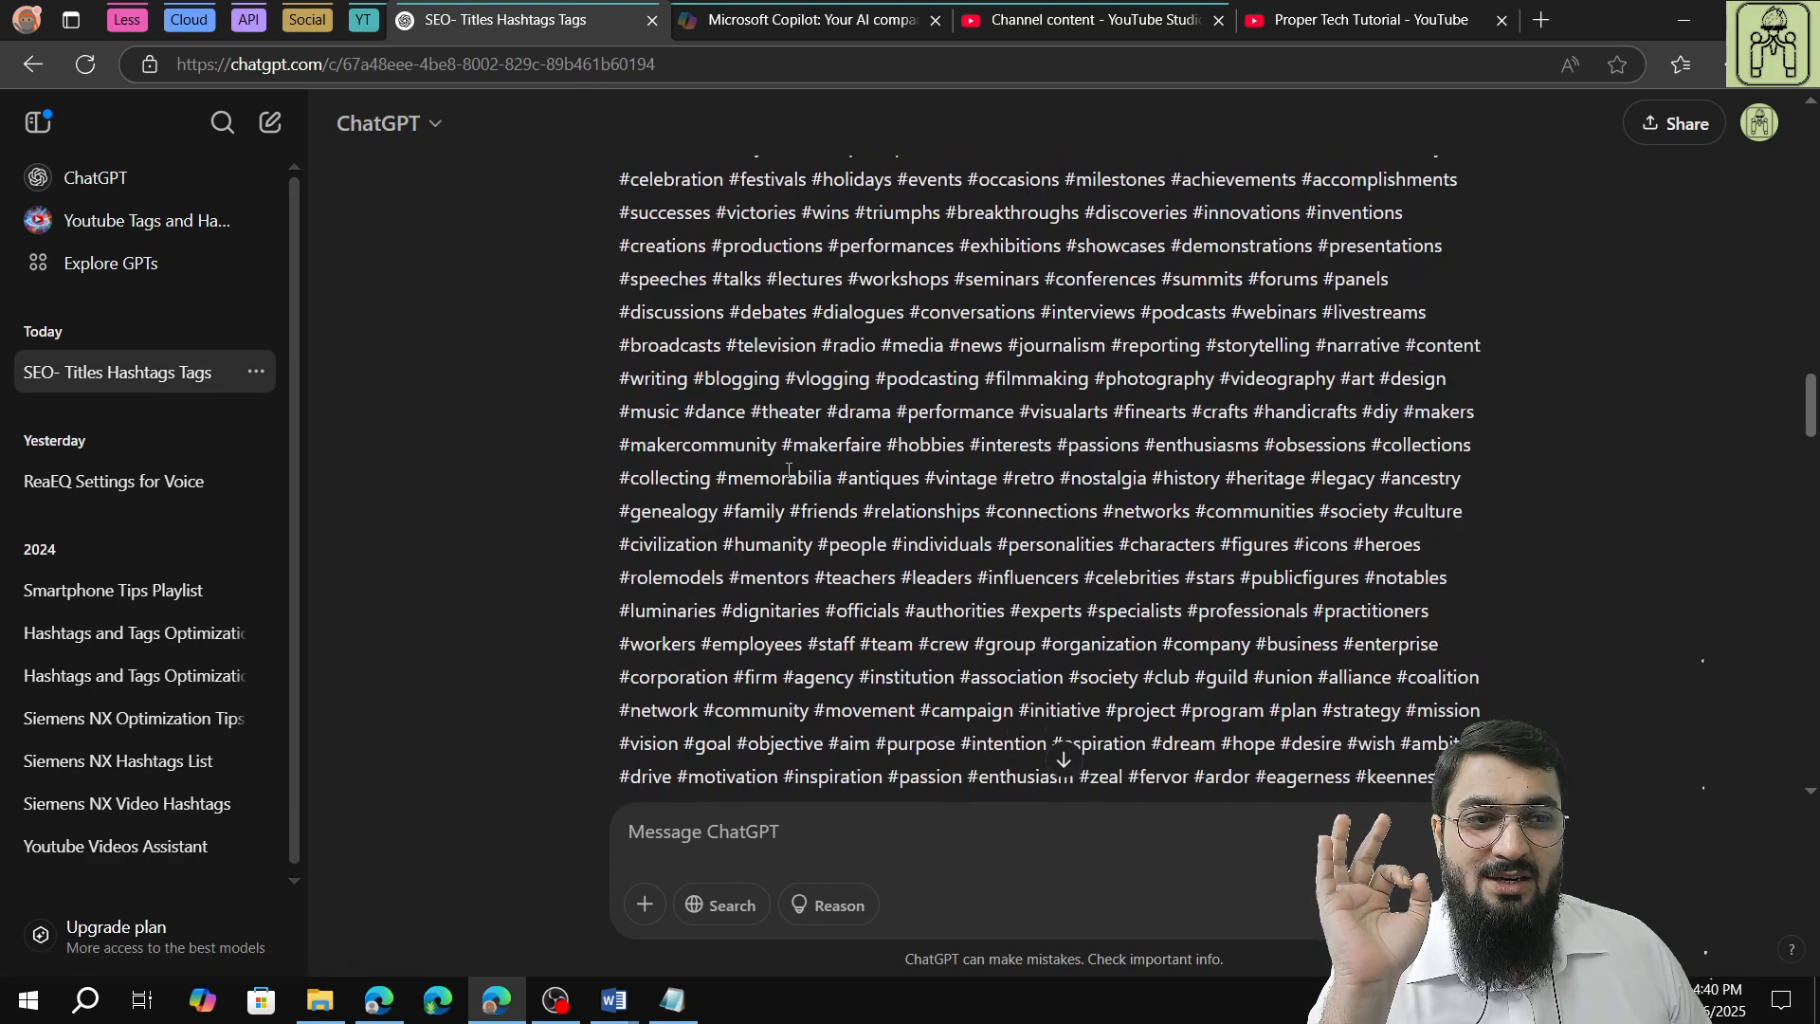
pyautogui.scroll(-10, 788, 469)
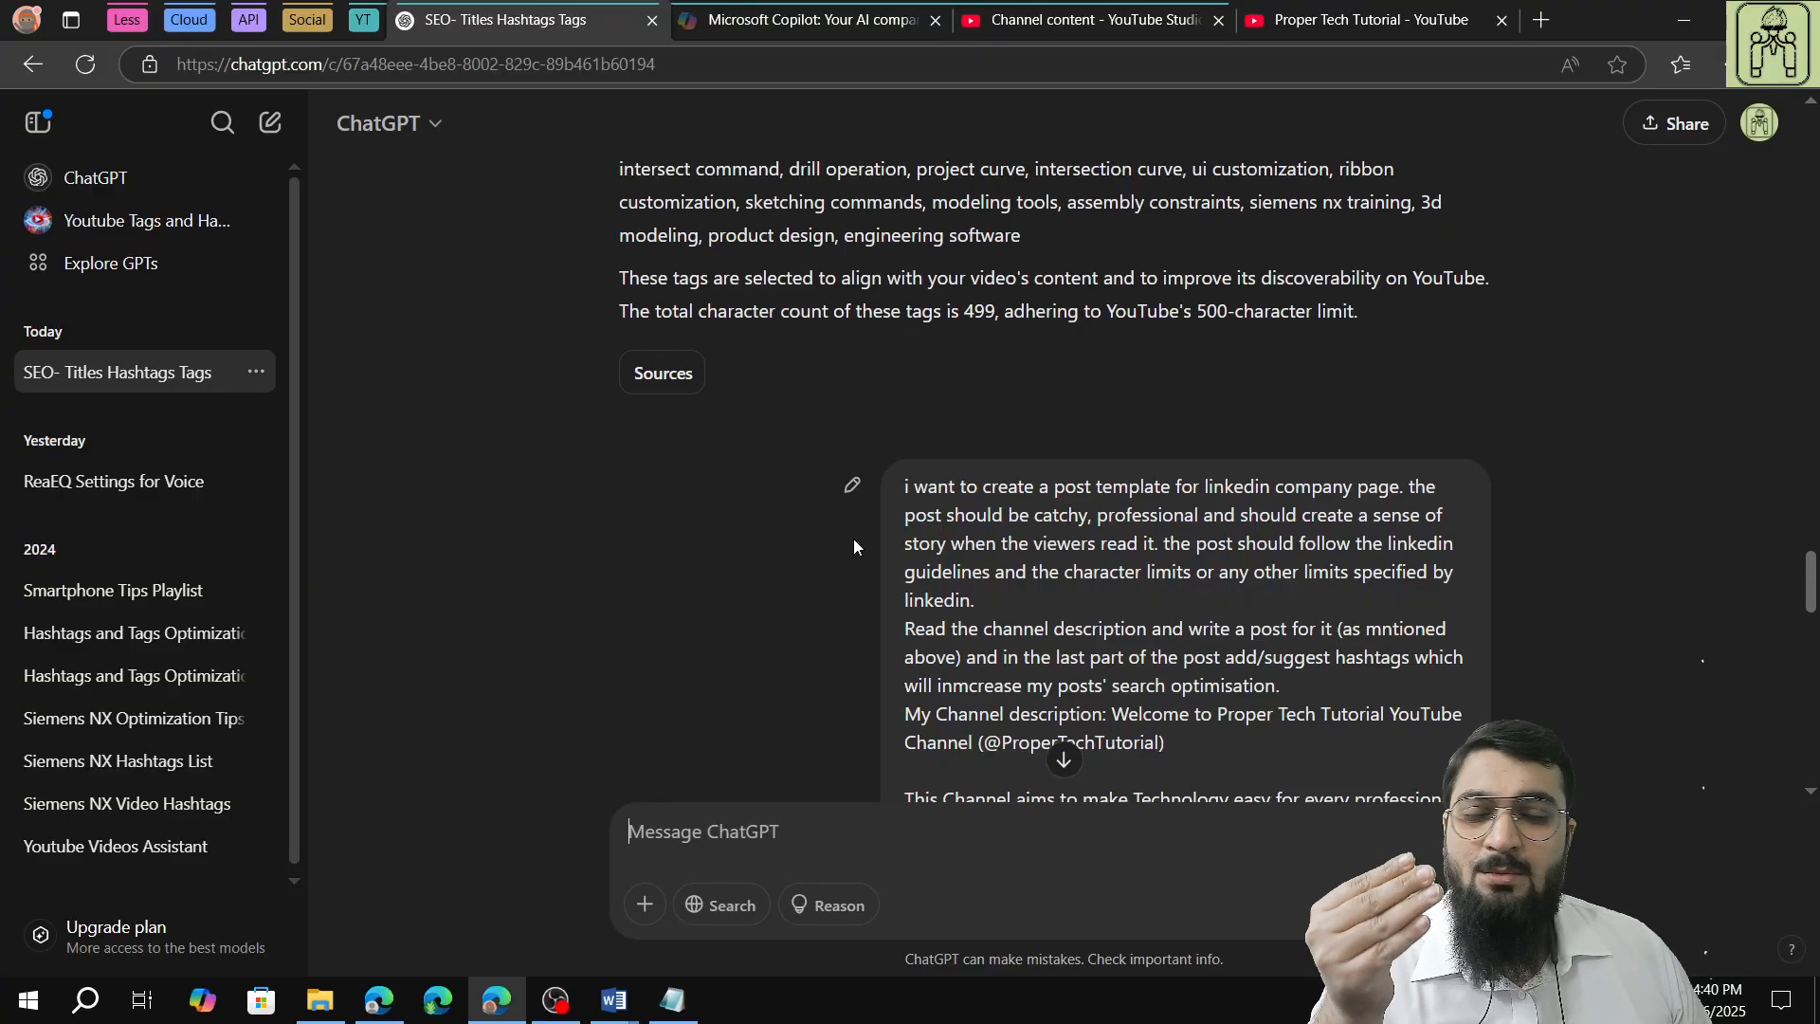
pyautogui.scroll(-5, 854, 547)
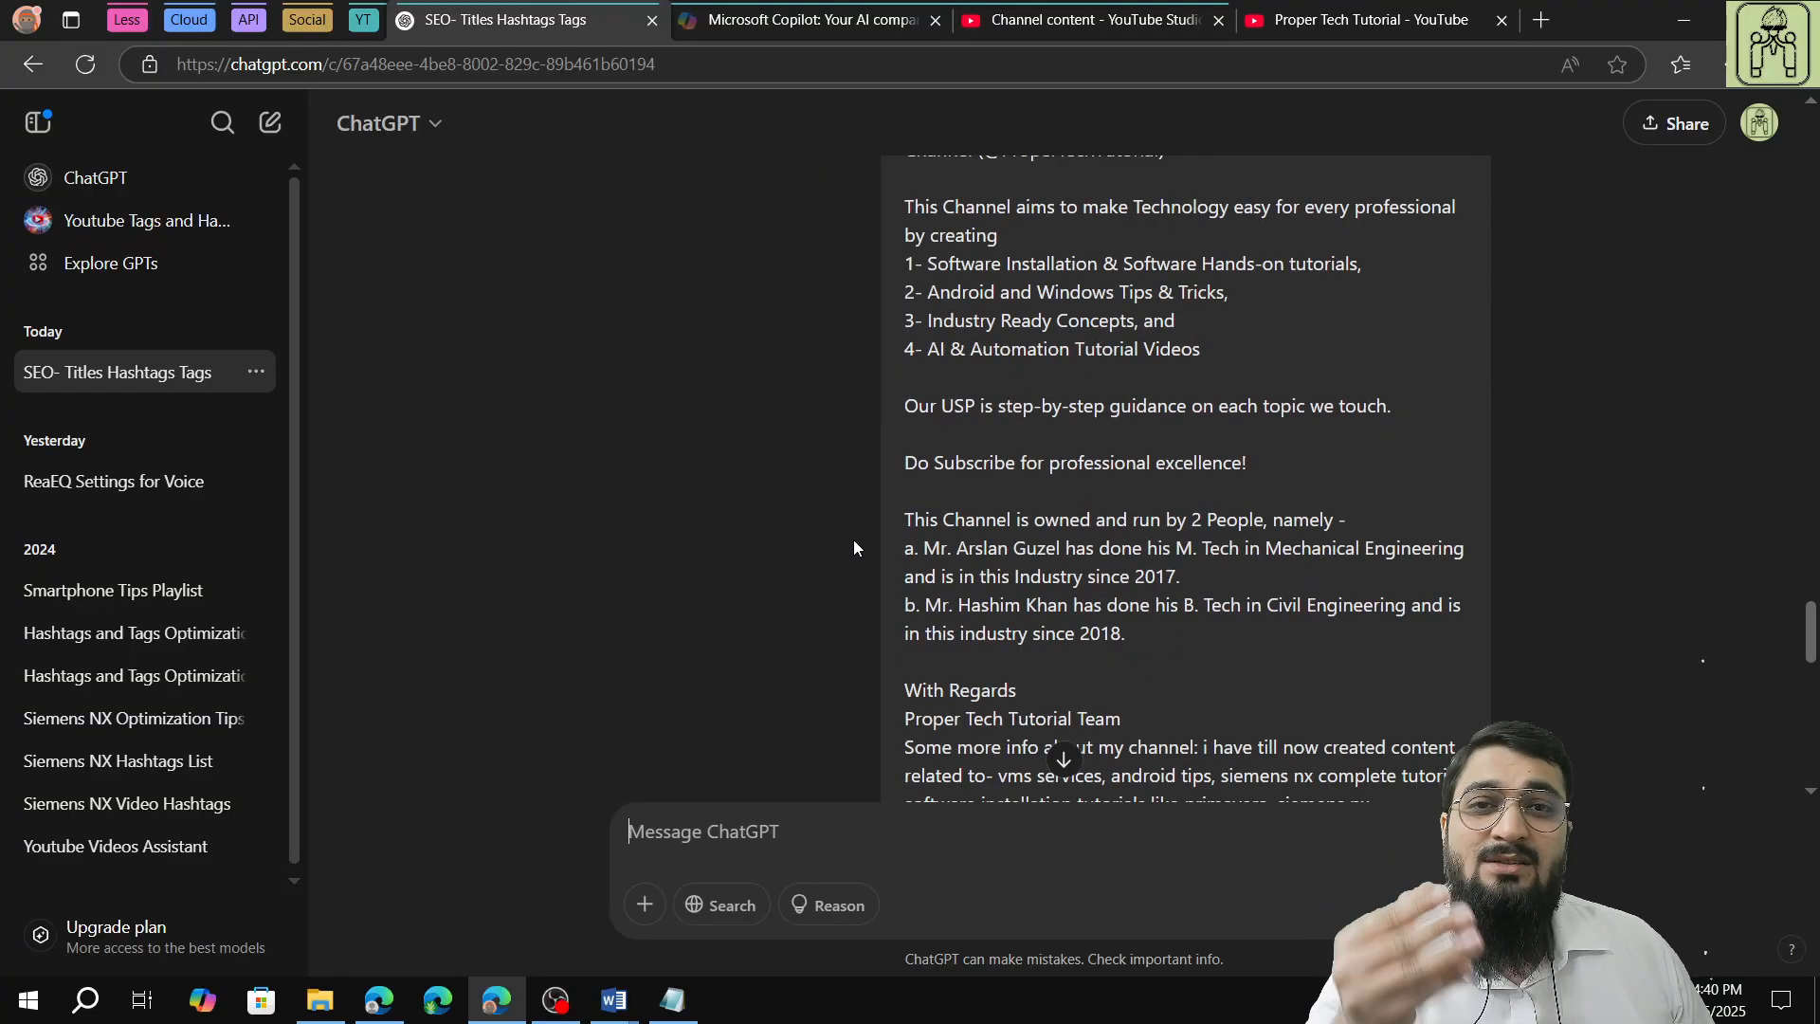
pyautogui.scroll(-10, 854, 547)
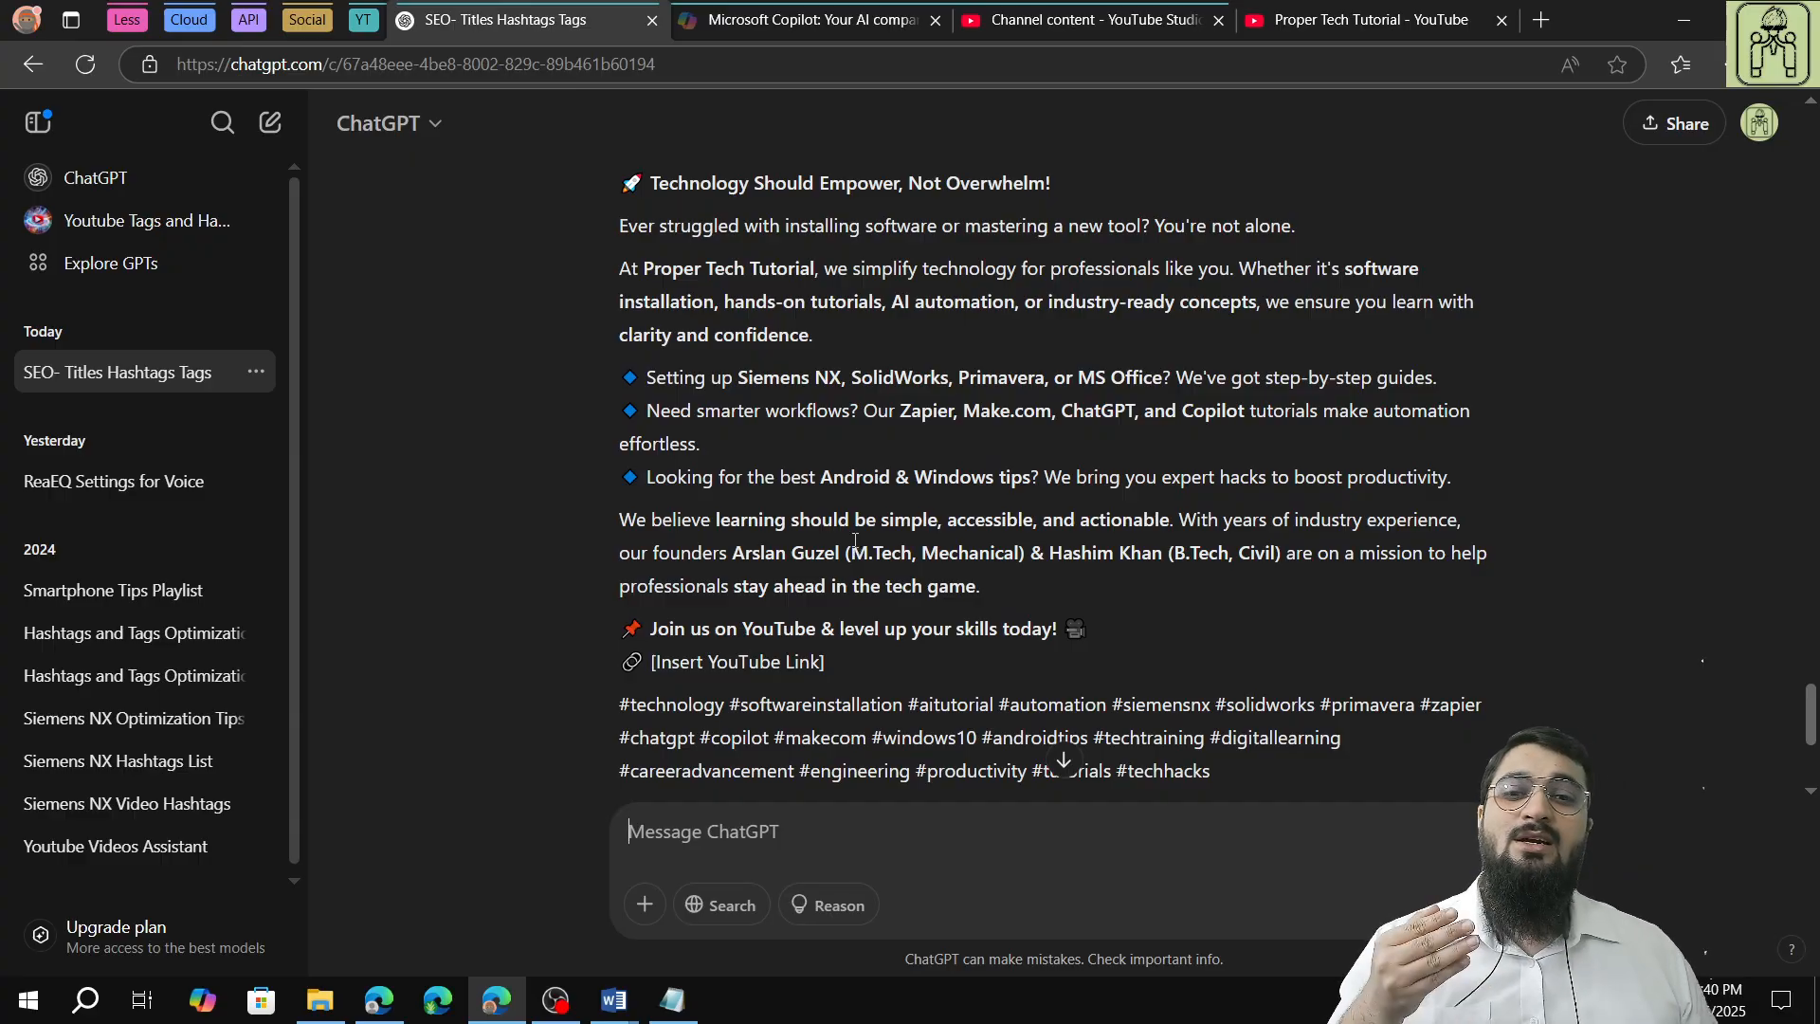
pyautogui.scroll(-1, 854, 548)
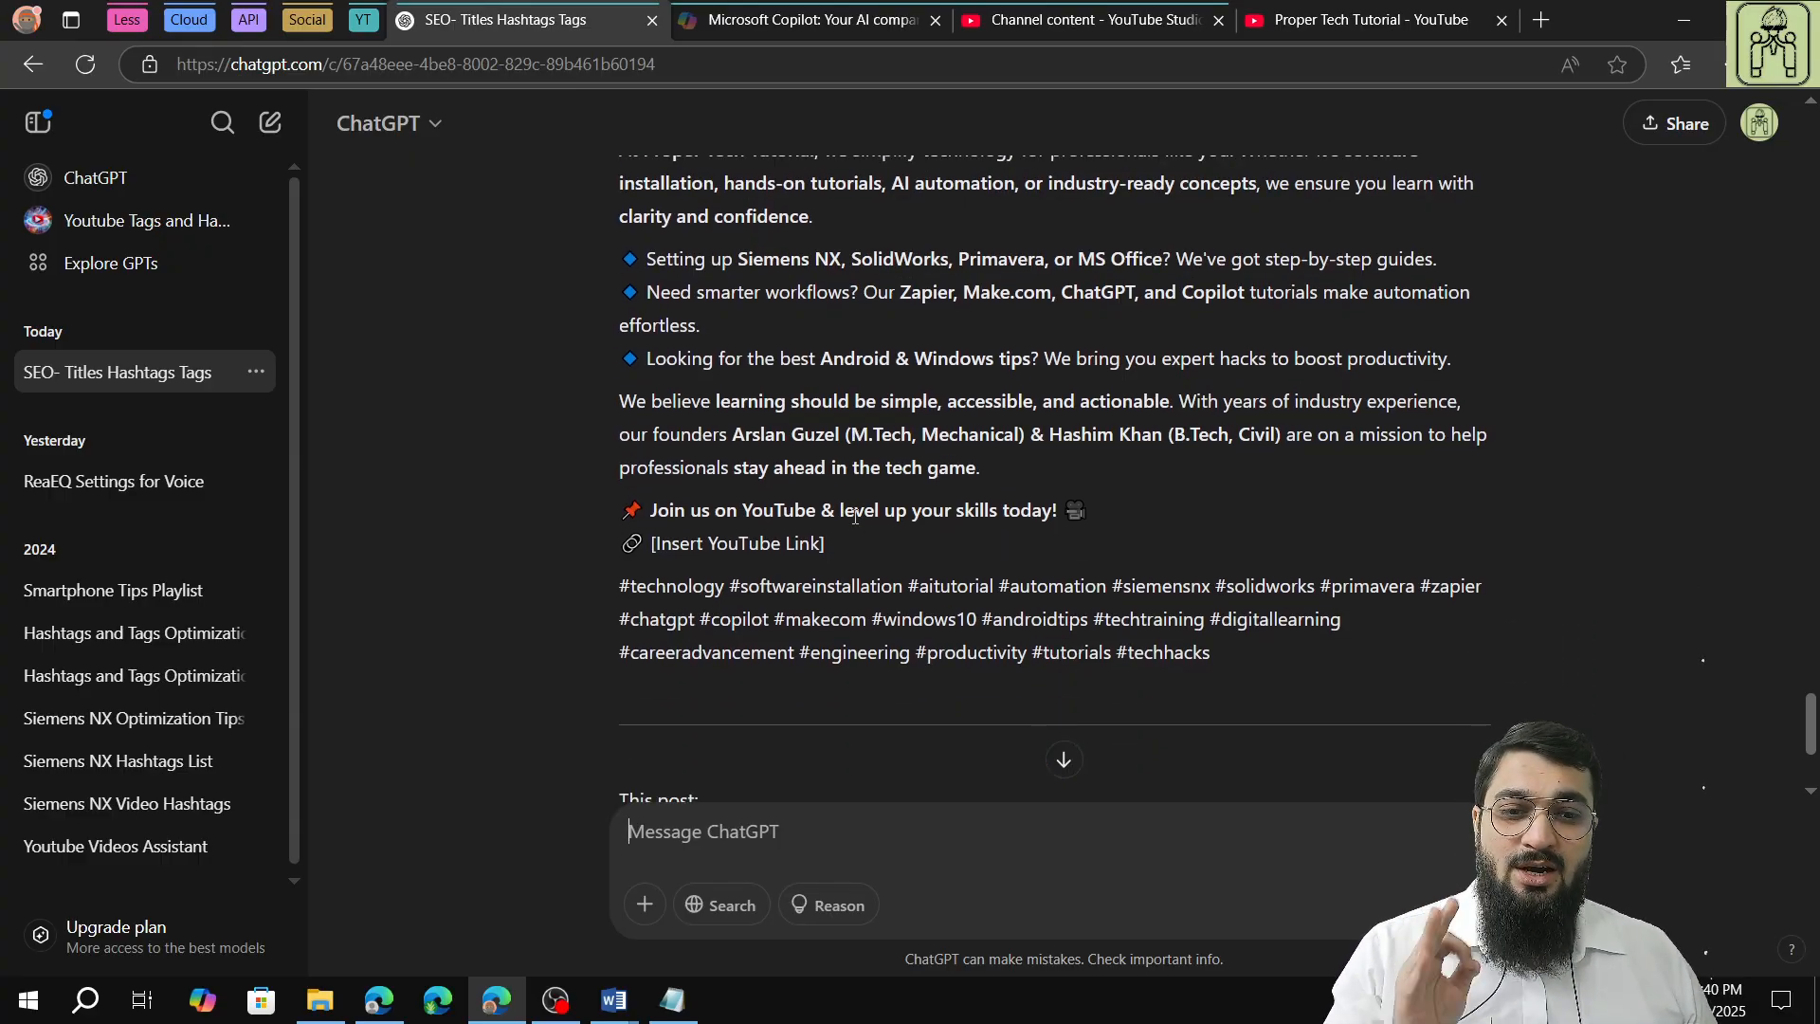
pyautogui.scroll(2, 914, 552)
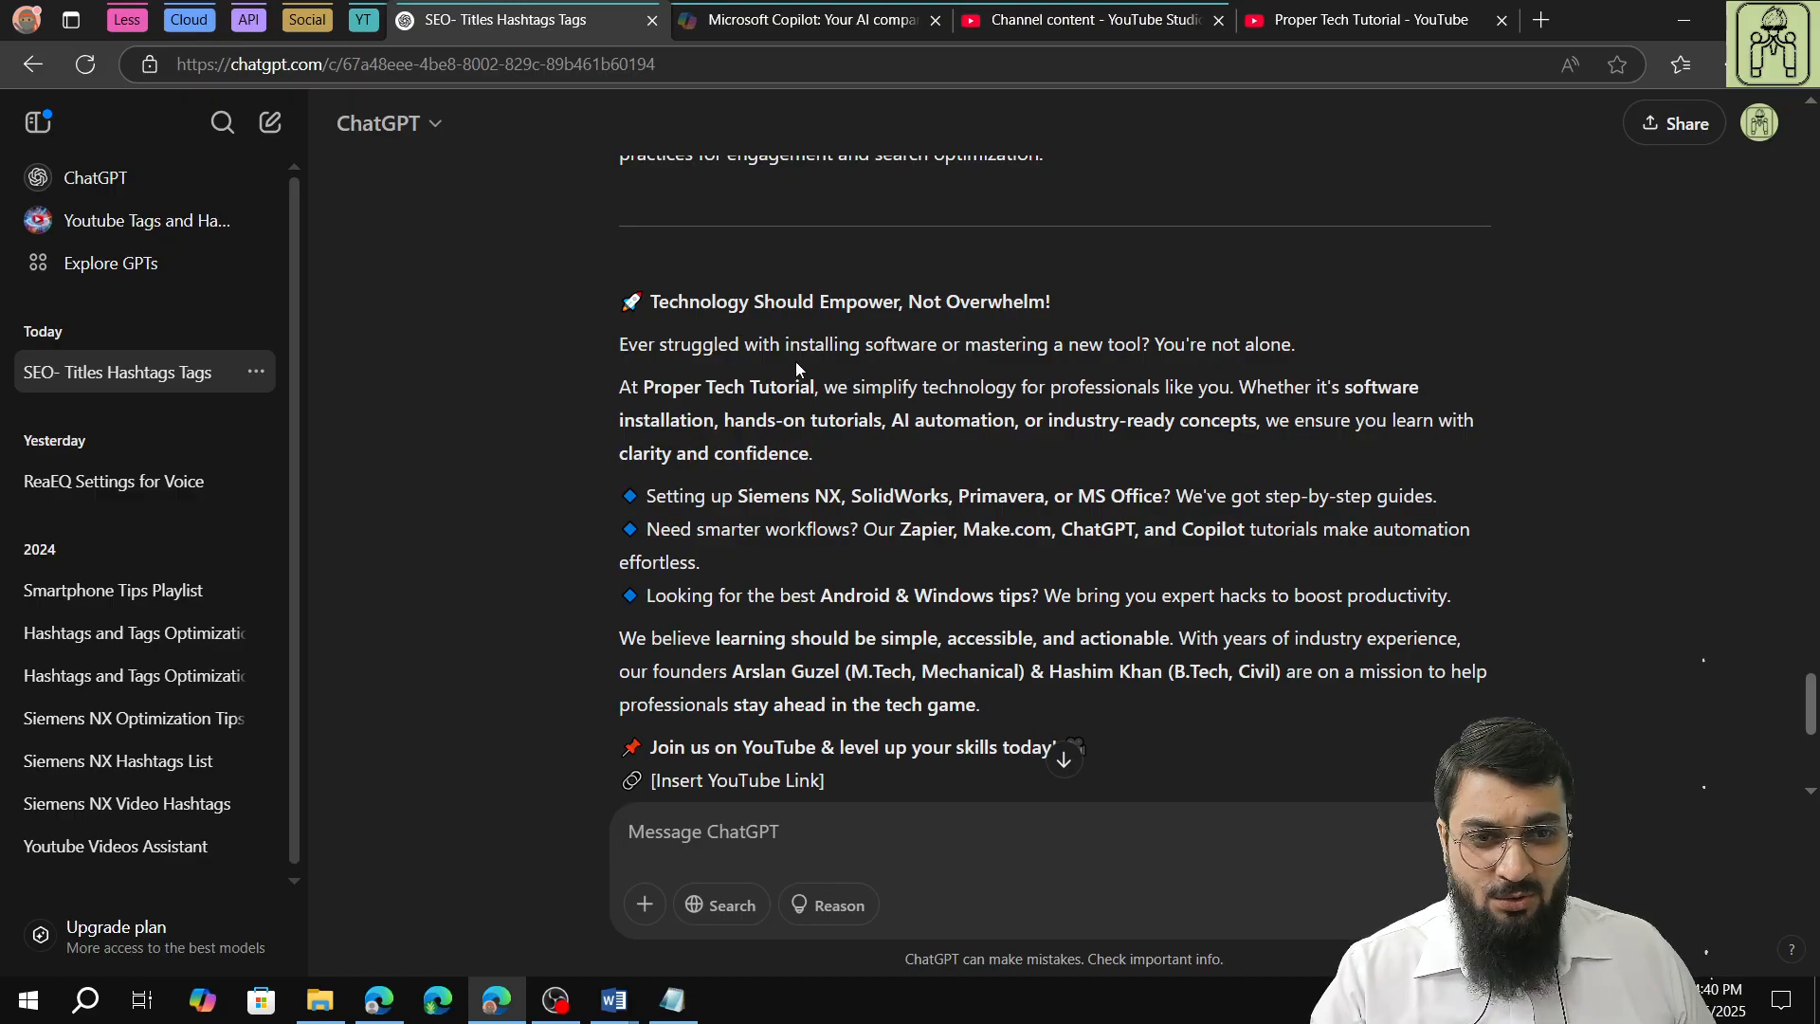
pyautogui.scroll(-1, 661, 386)
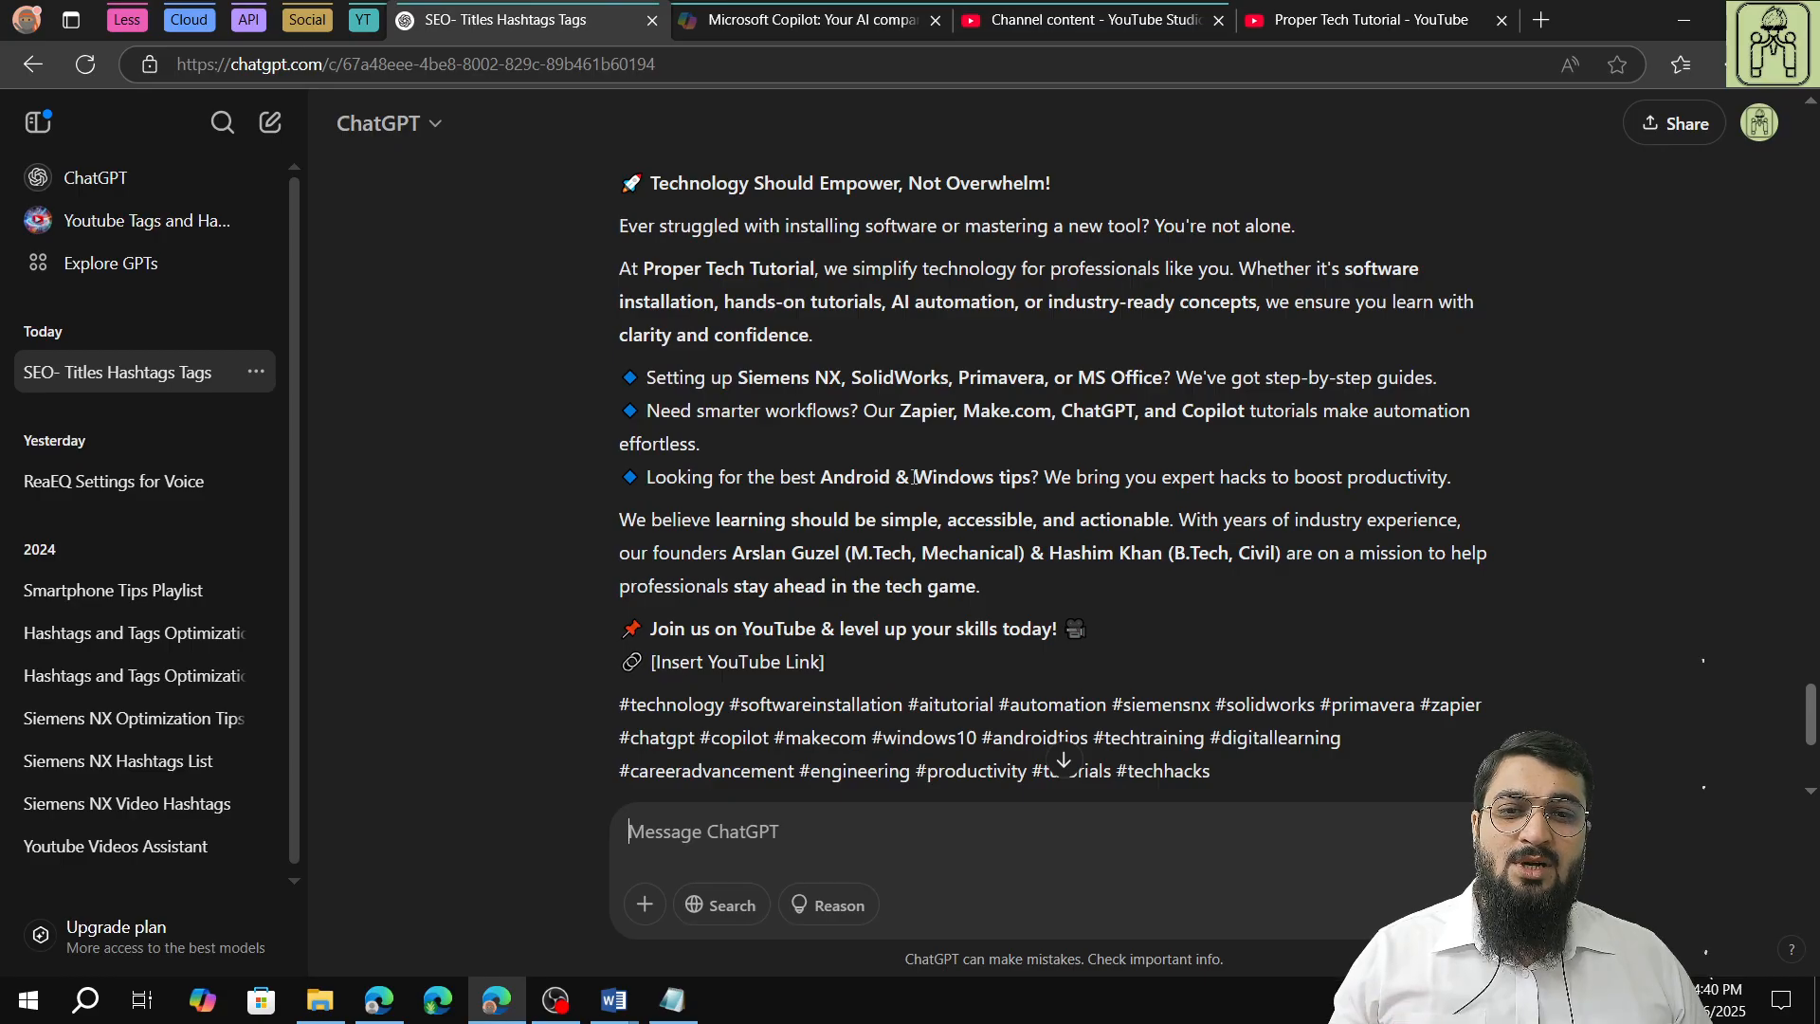
pyautogui.scroll(-1, 785, 512)
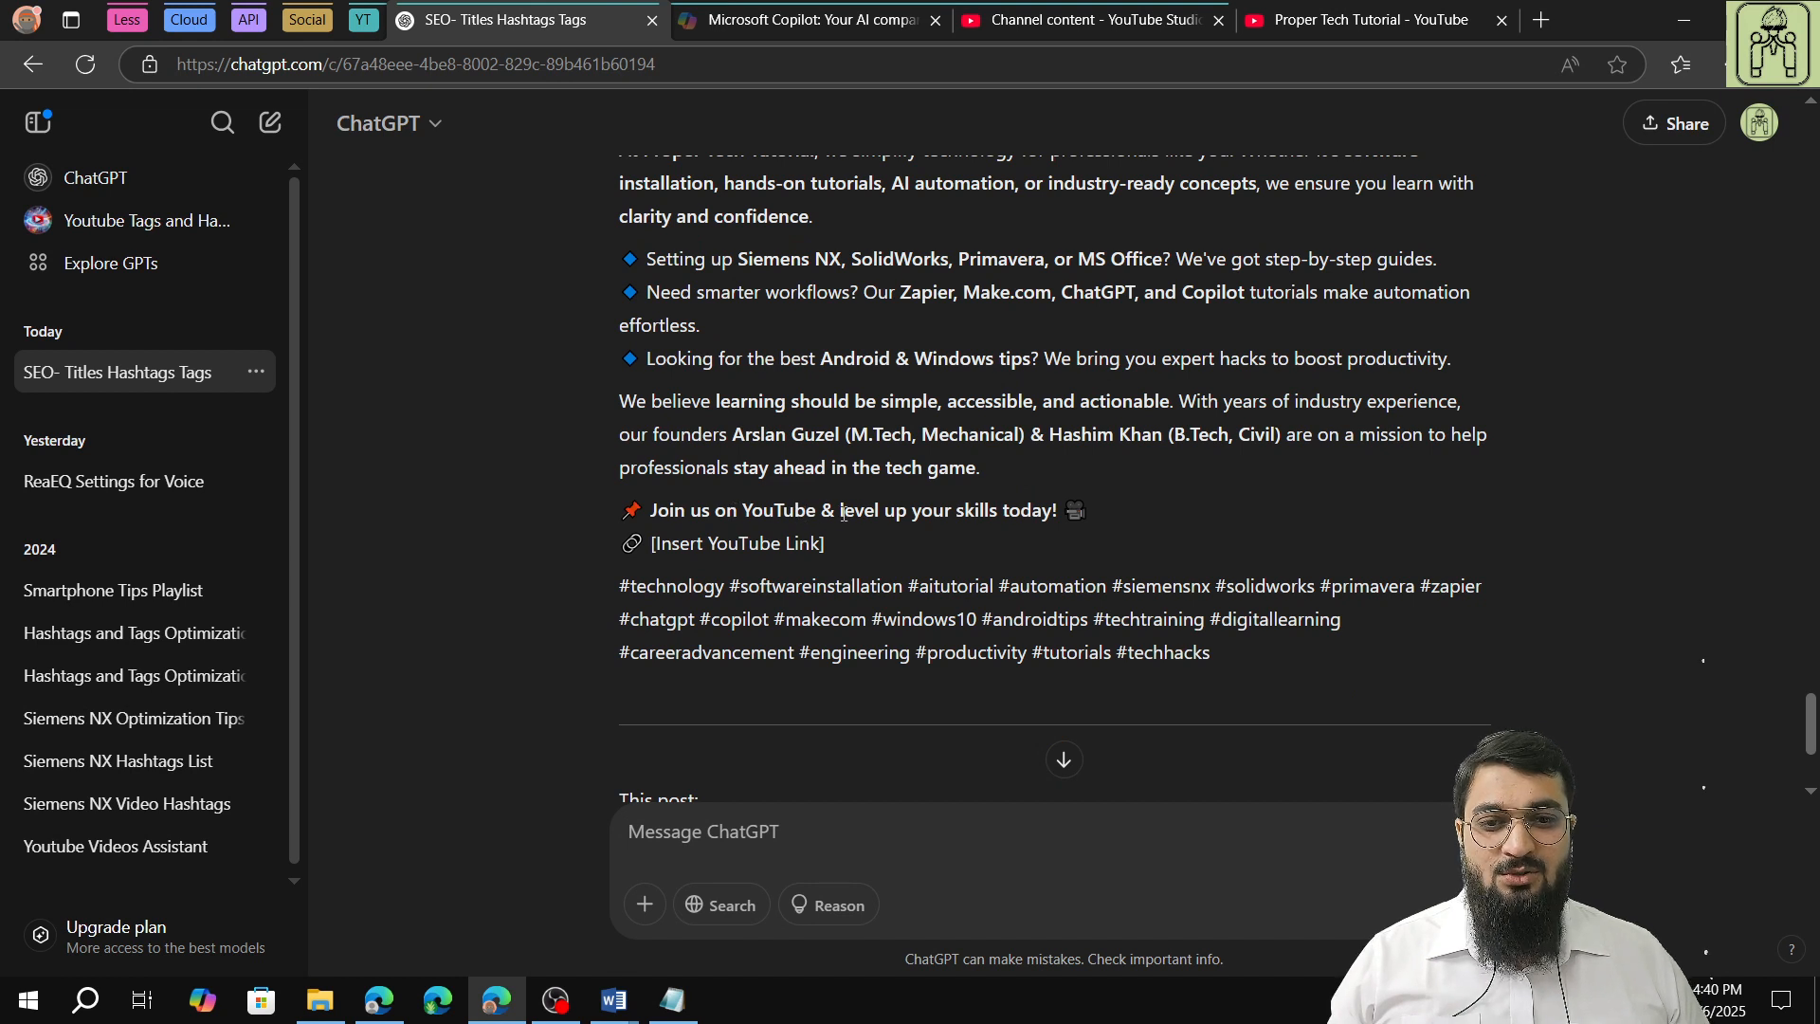
pyautogui.moveTo(832, 542); pyautogui.dragTo(703, 550)
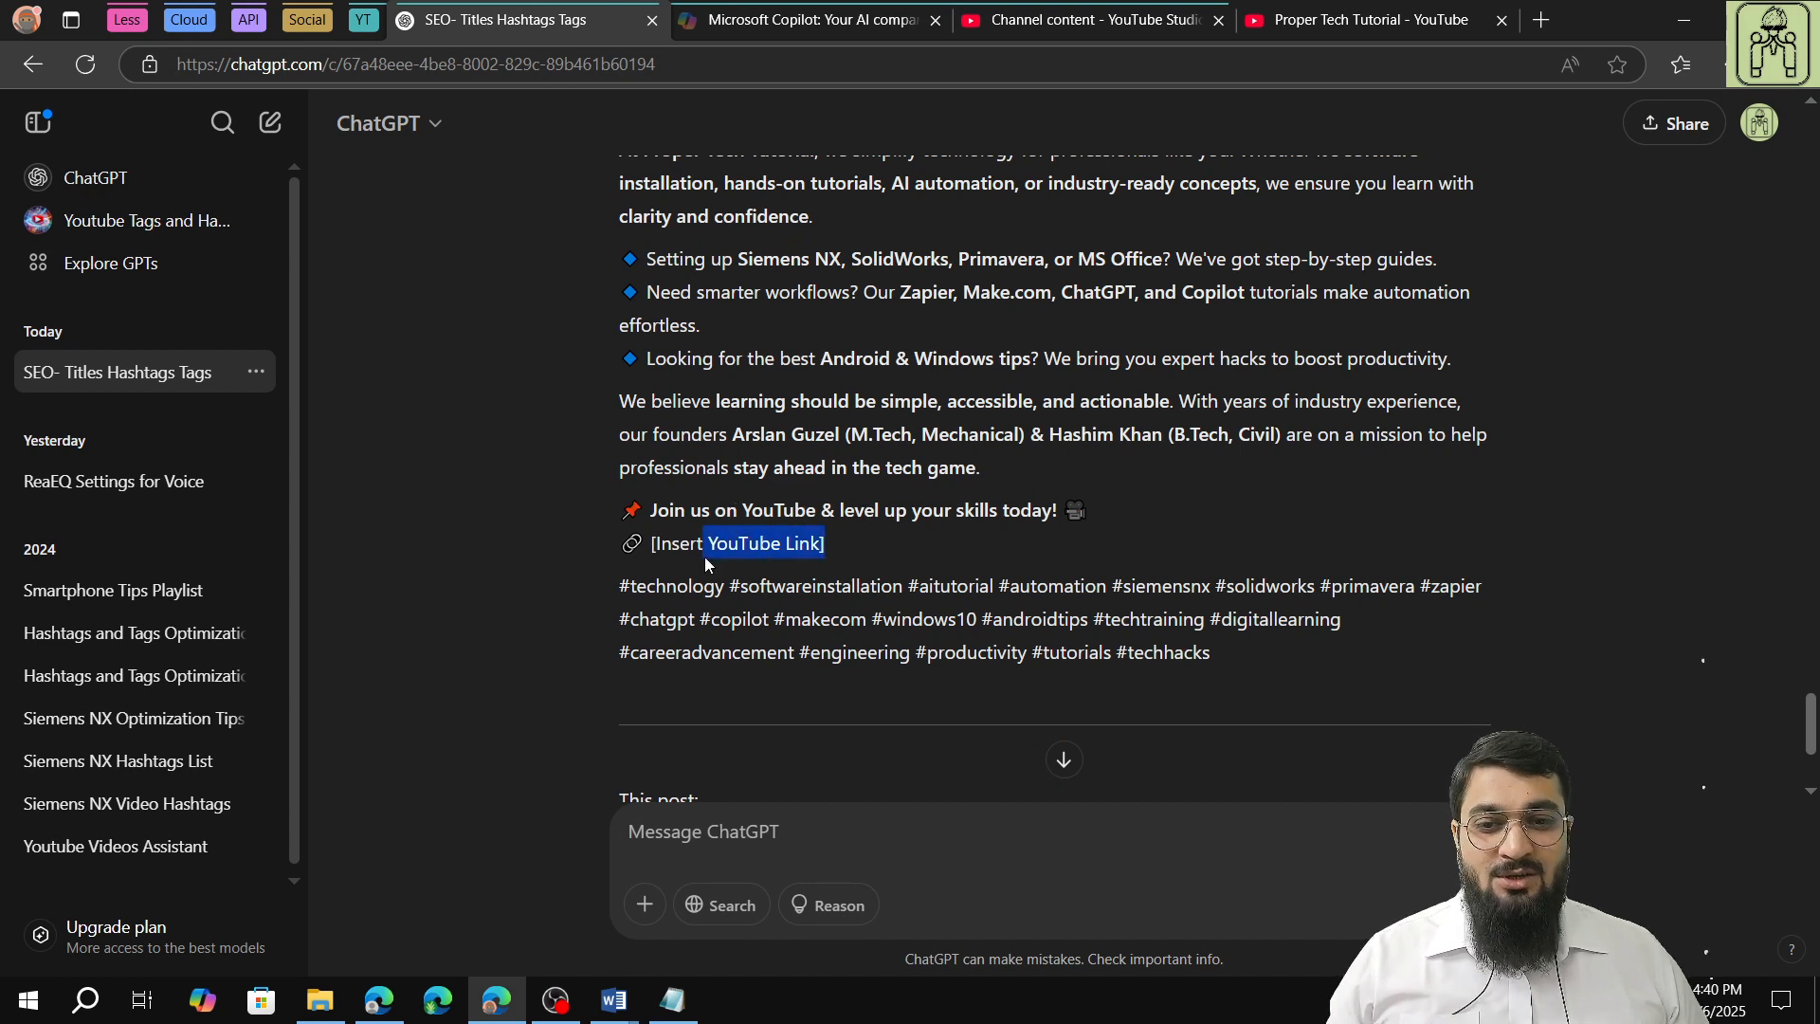
pyautogui.click(686, 610)
pyautogui.moveTo(612, 584); pyautogui.dragTo(1254, 660)
# Copy the generated LinkedIn post from "Ever struggled with installing software" through the final hashtag #techhacks
pyautogui.scroll(2, 656, 462)
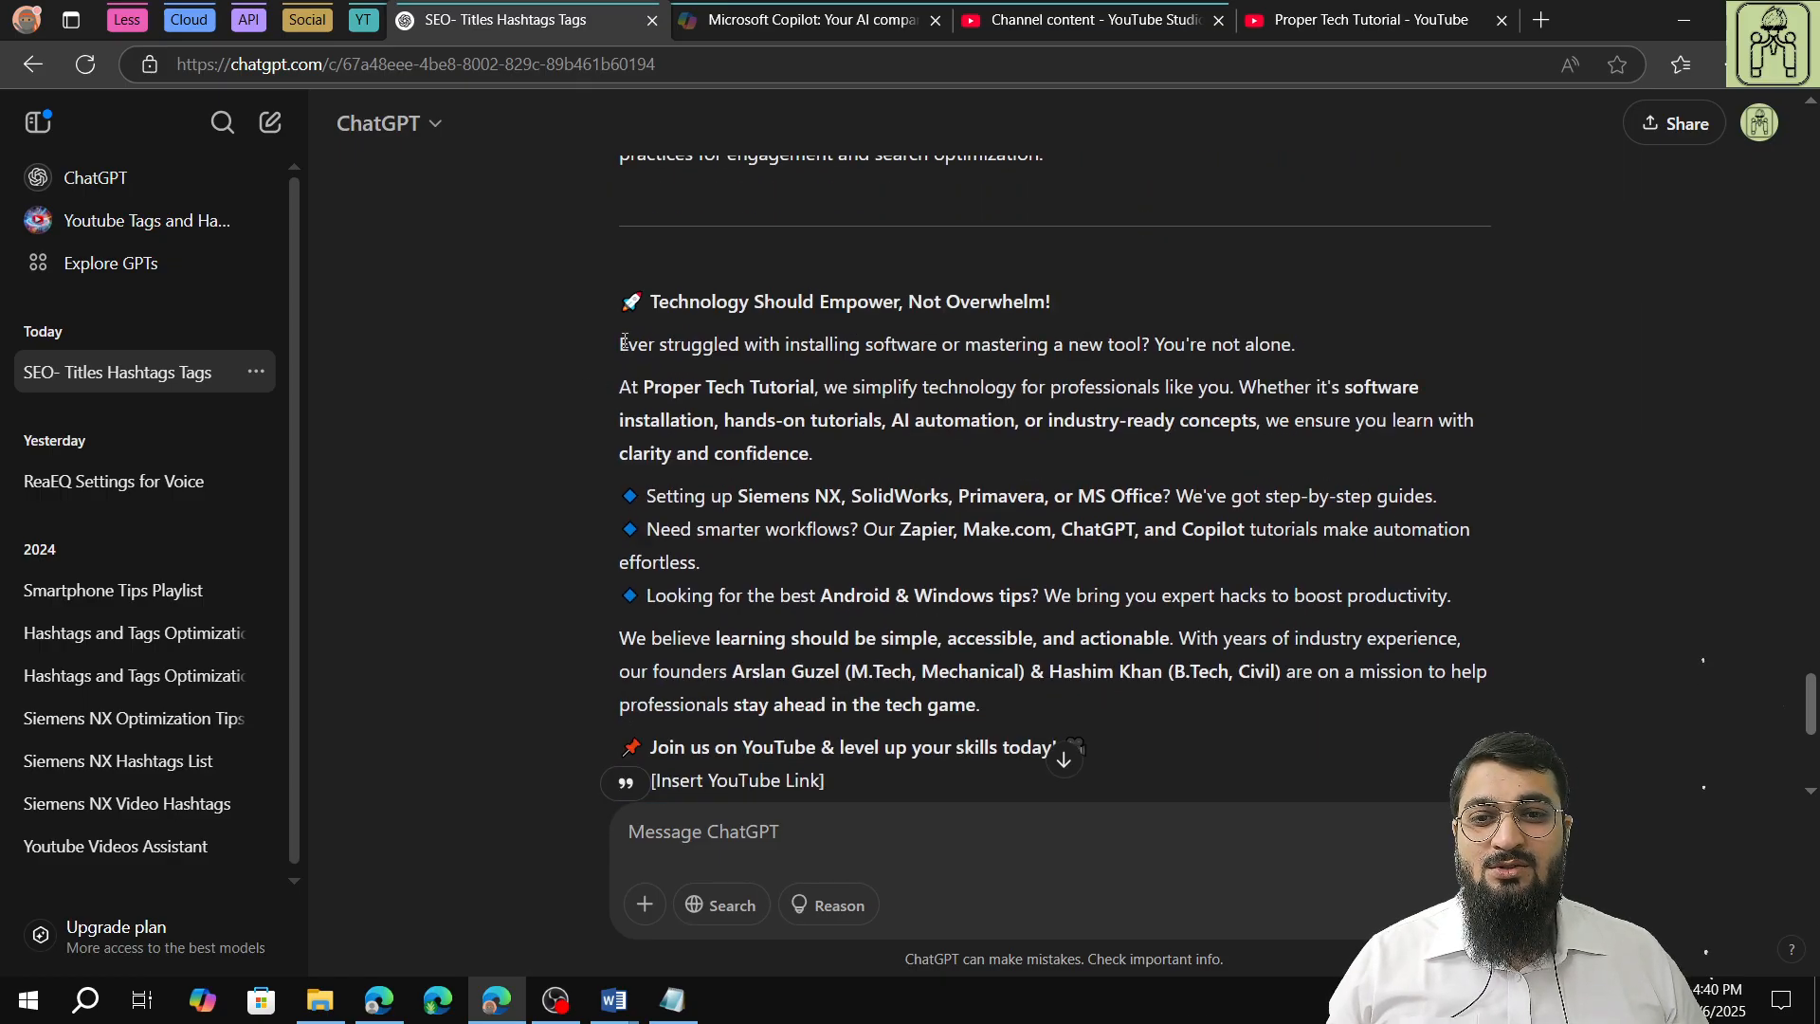
pyautogui.moveTo(634, 354); pyautogui.dragTo(1204, 478)
pyautogui.rightClick(678, 219)
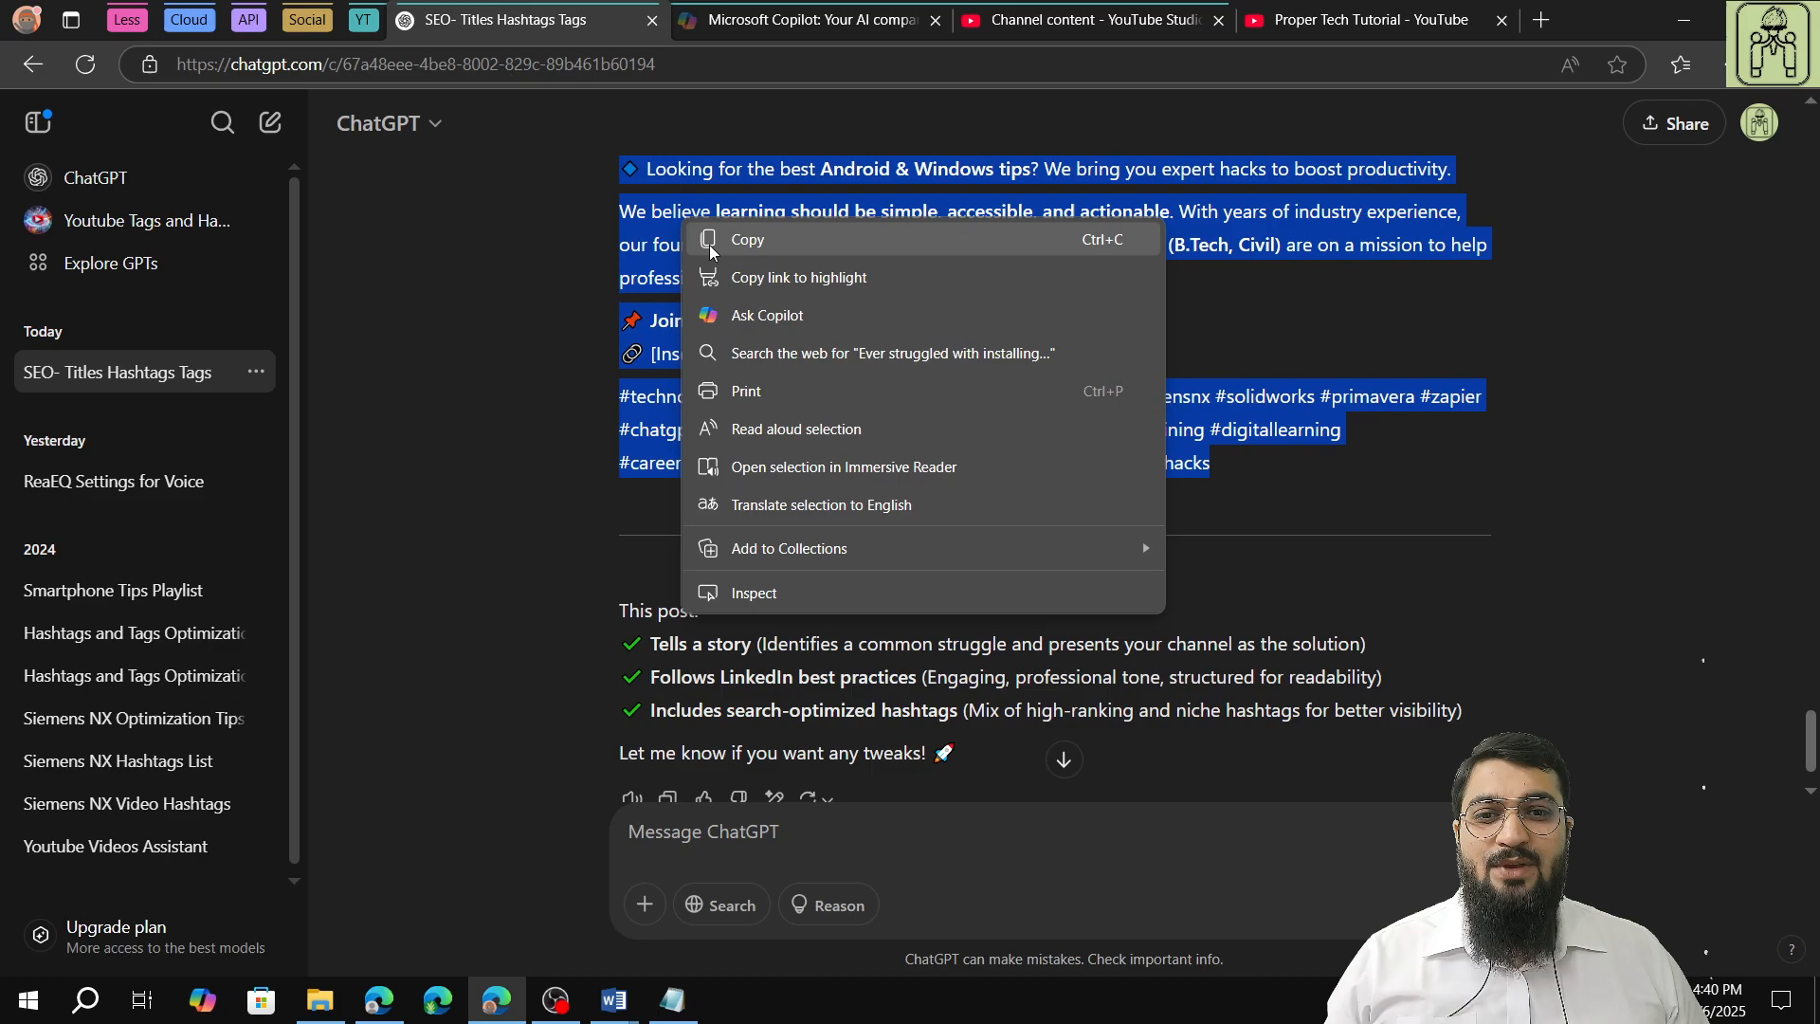
pyautogui.click(764, 241)
# Switch to Zapier in the API group to view the list of Zaps, and collapse the group again
pyautogui.click(248, 20)
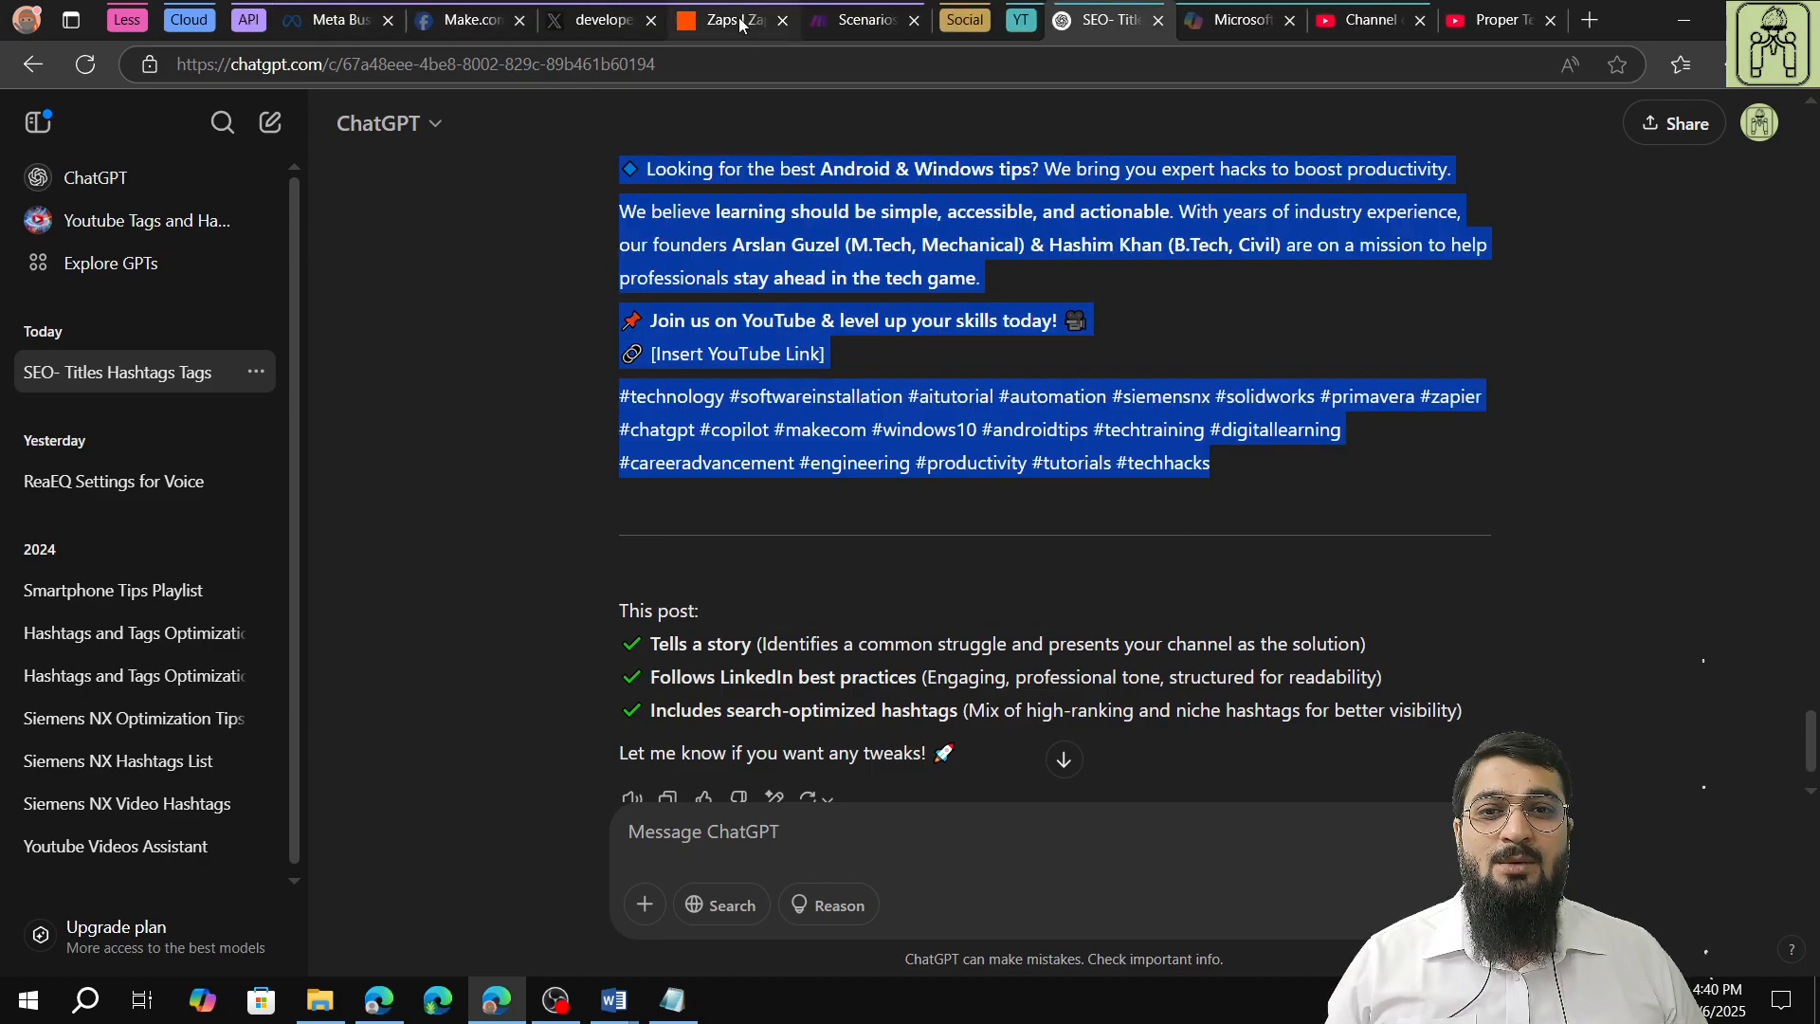
pyautogui.click(726, 20)
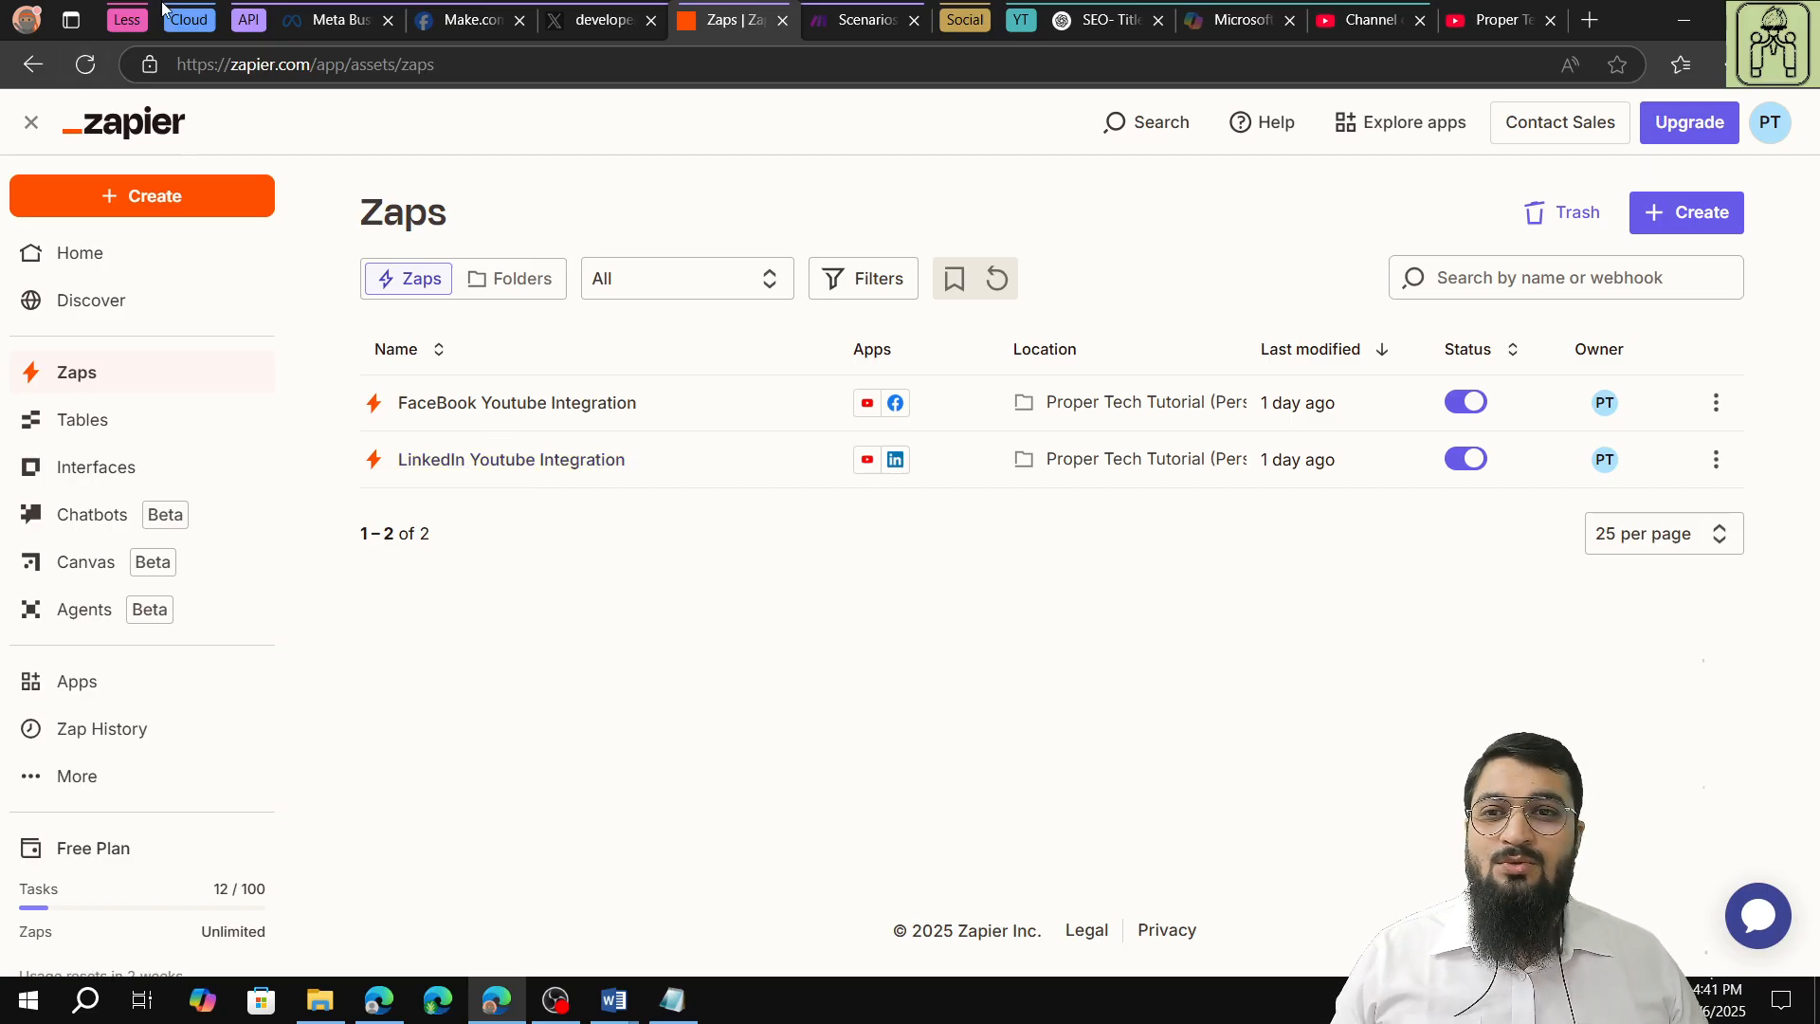
pyautogui.click(248, 23)
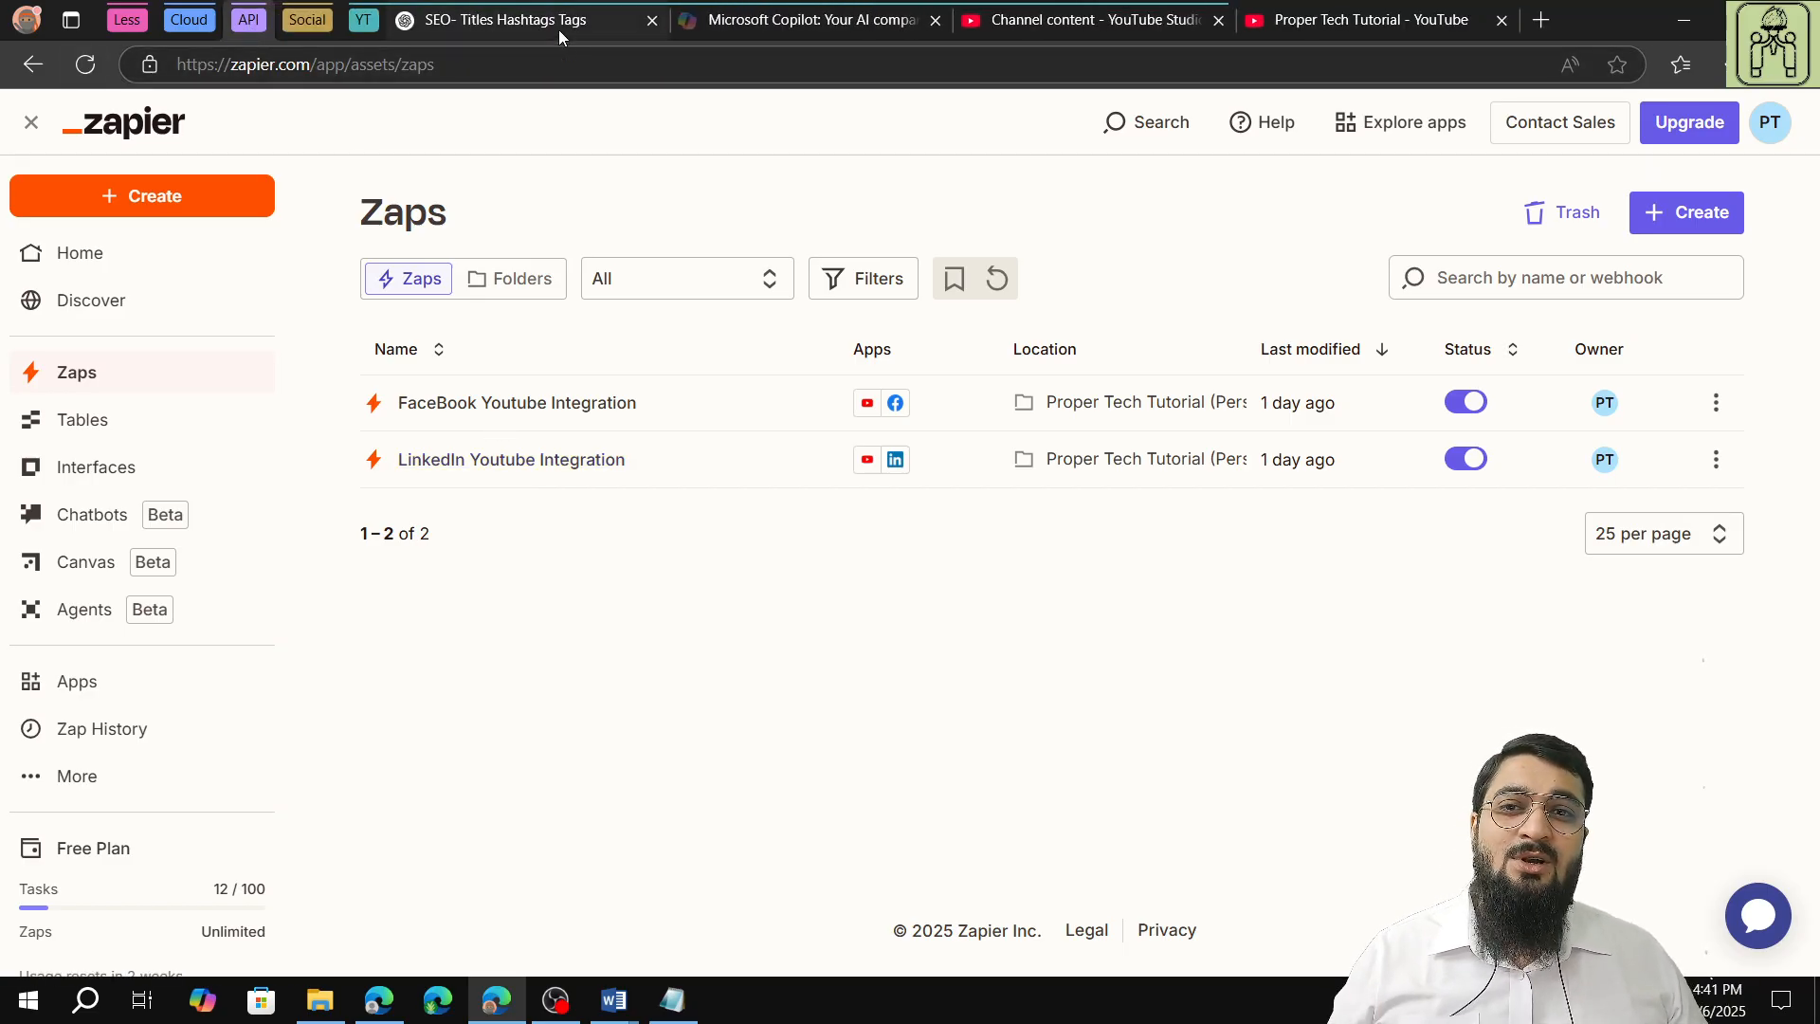
# Return to the SEO- Titles Hashtags Tags chat in ChatGPT, look over the generated post and clear its text selection
pyautogui.click(559, 30)
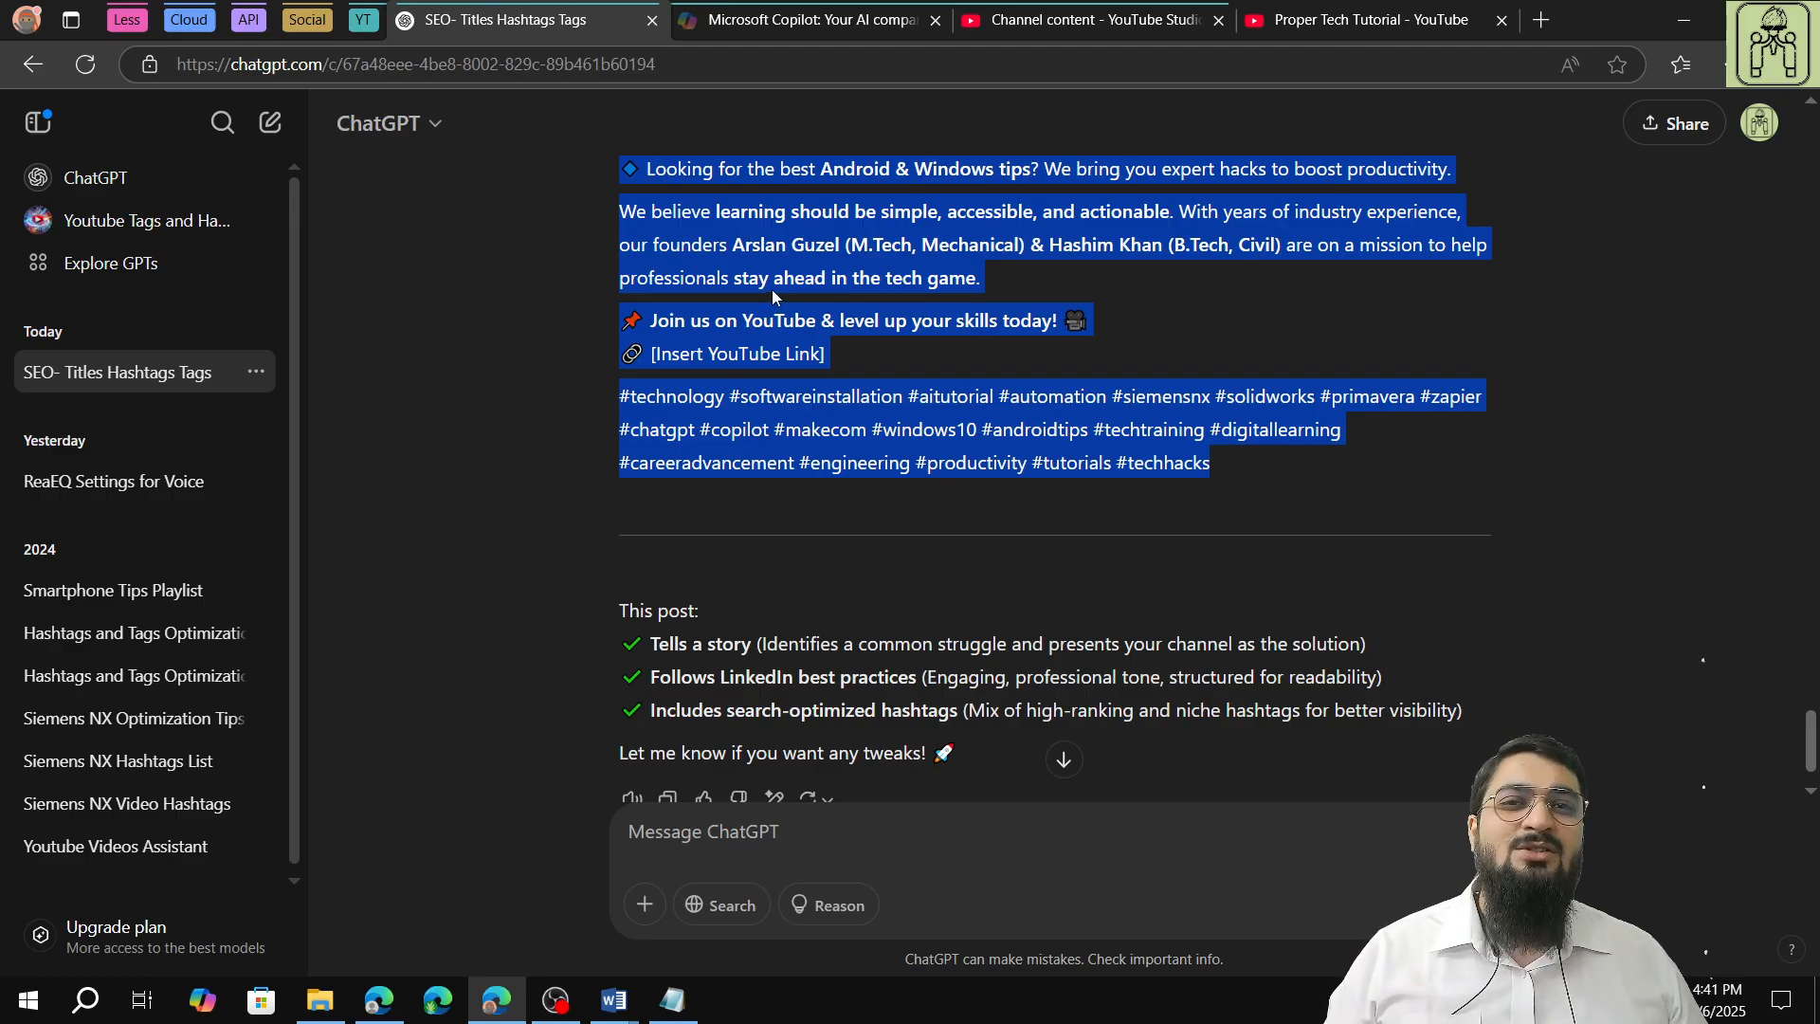
pyautogui.scroll(3, 772, 296)
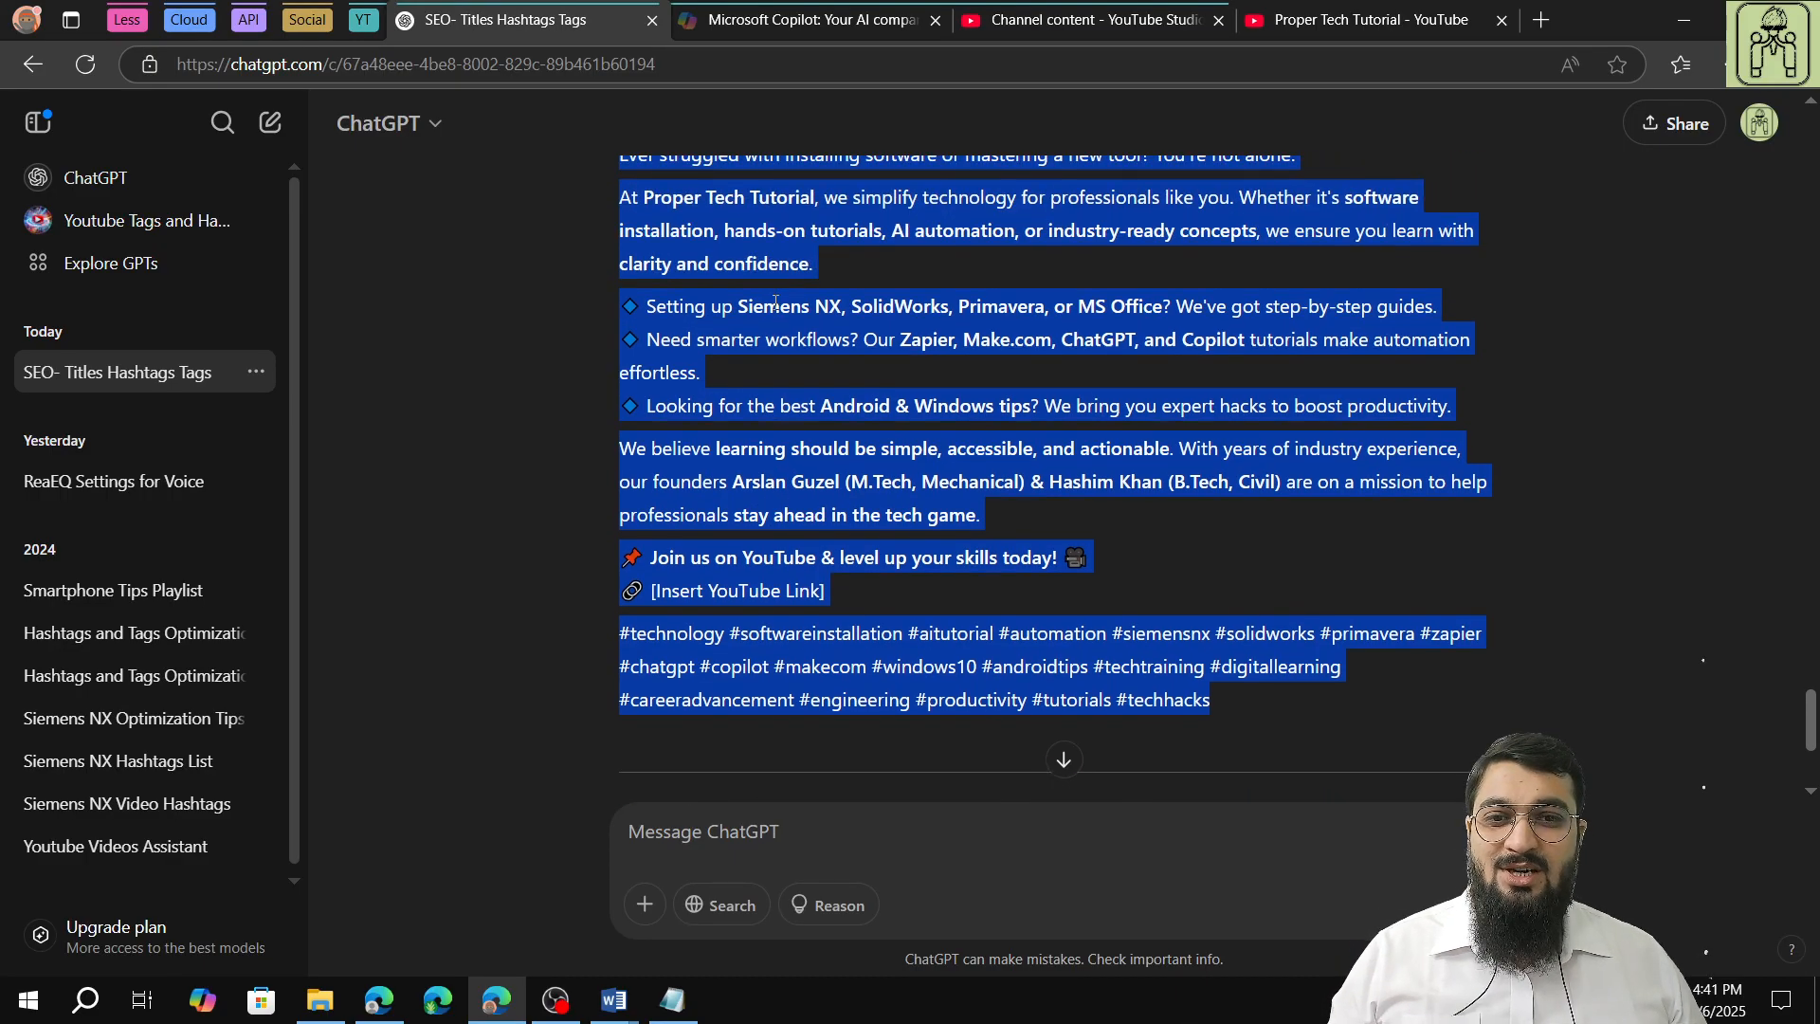
pyautogui.click(775, 337)
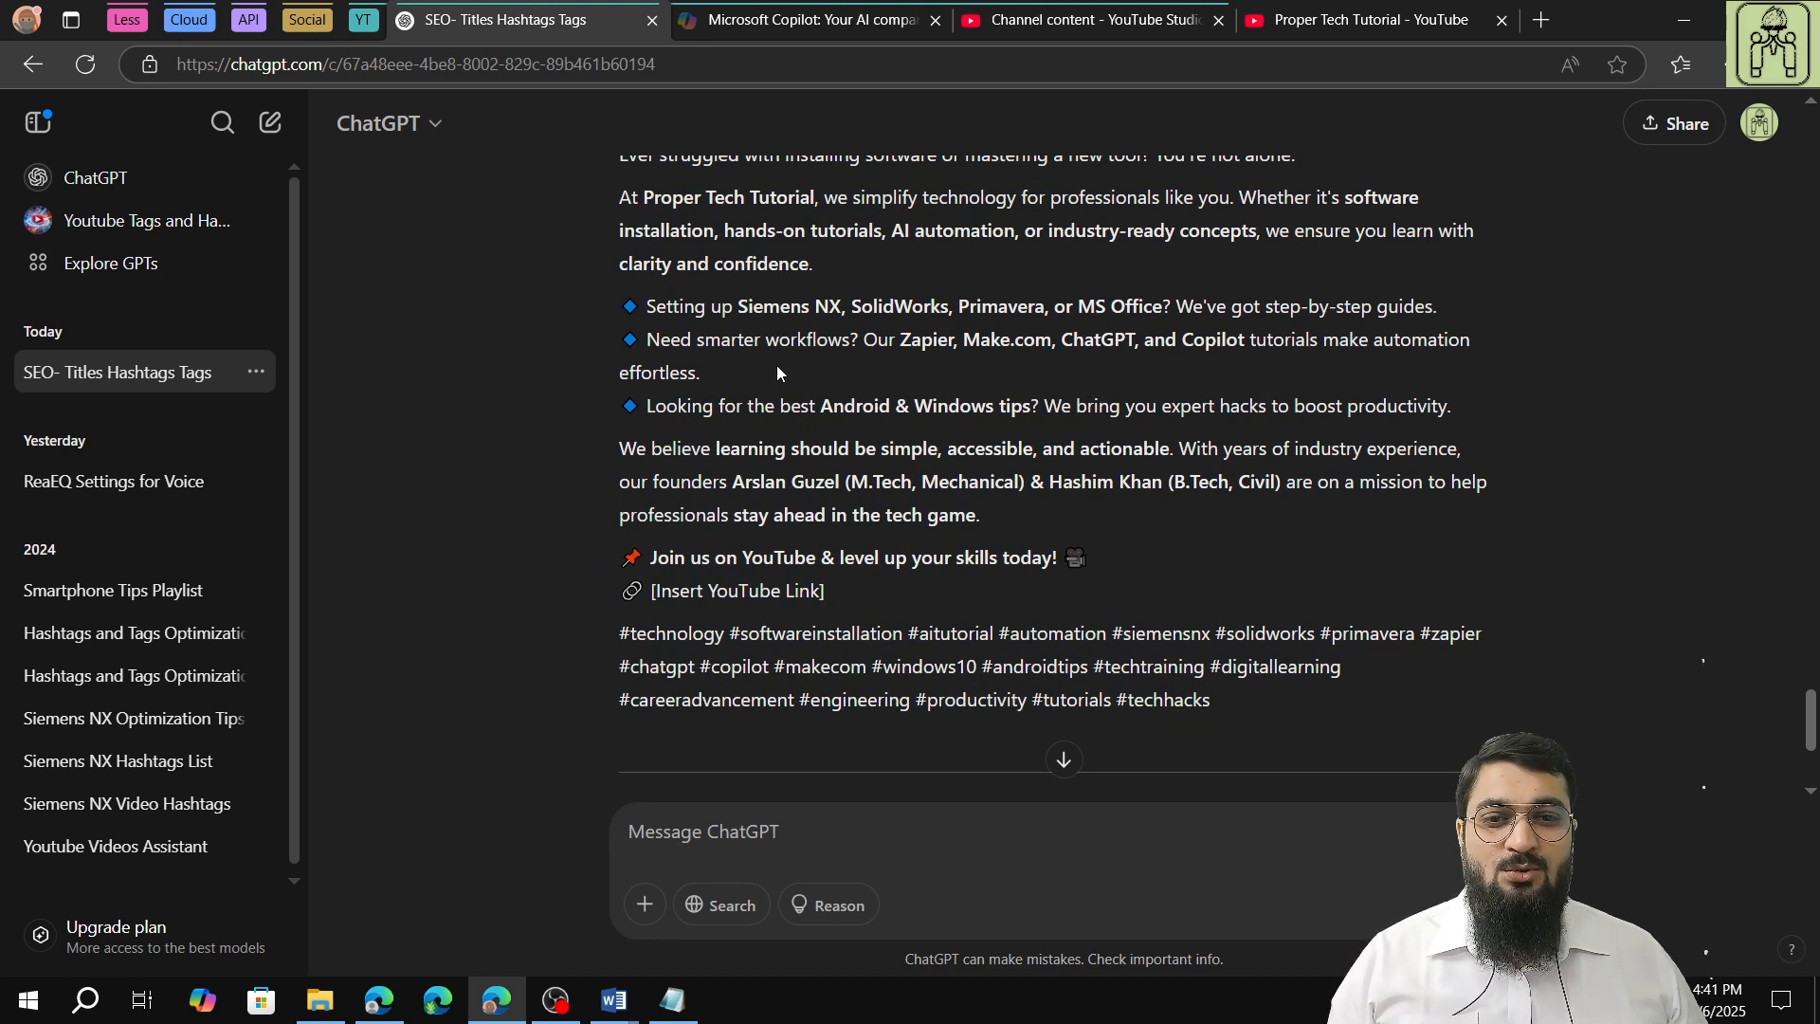
pyautogui.click(562, 1011)
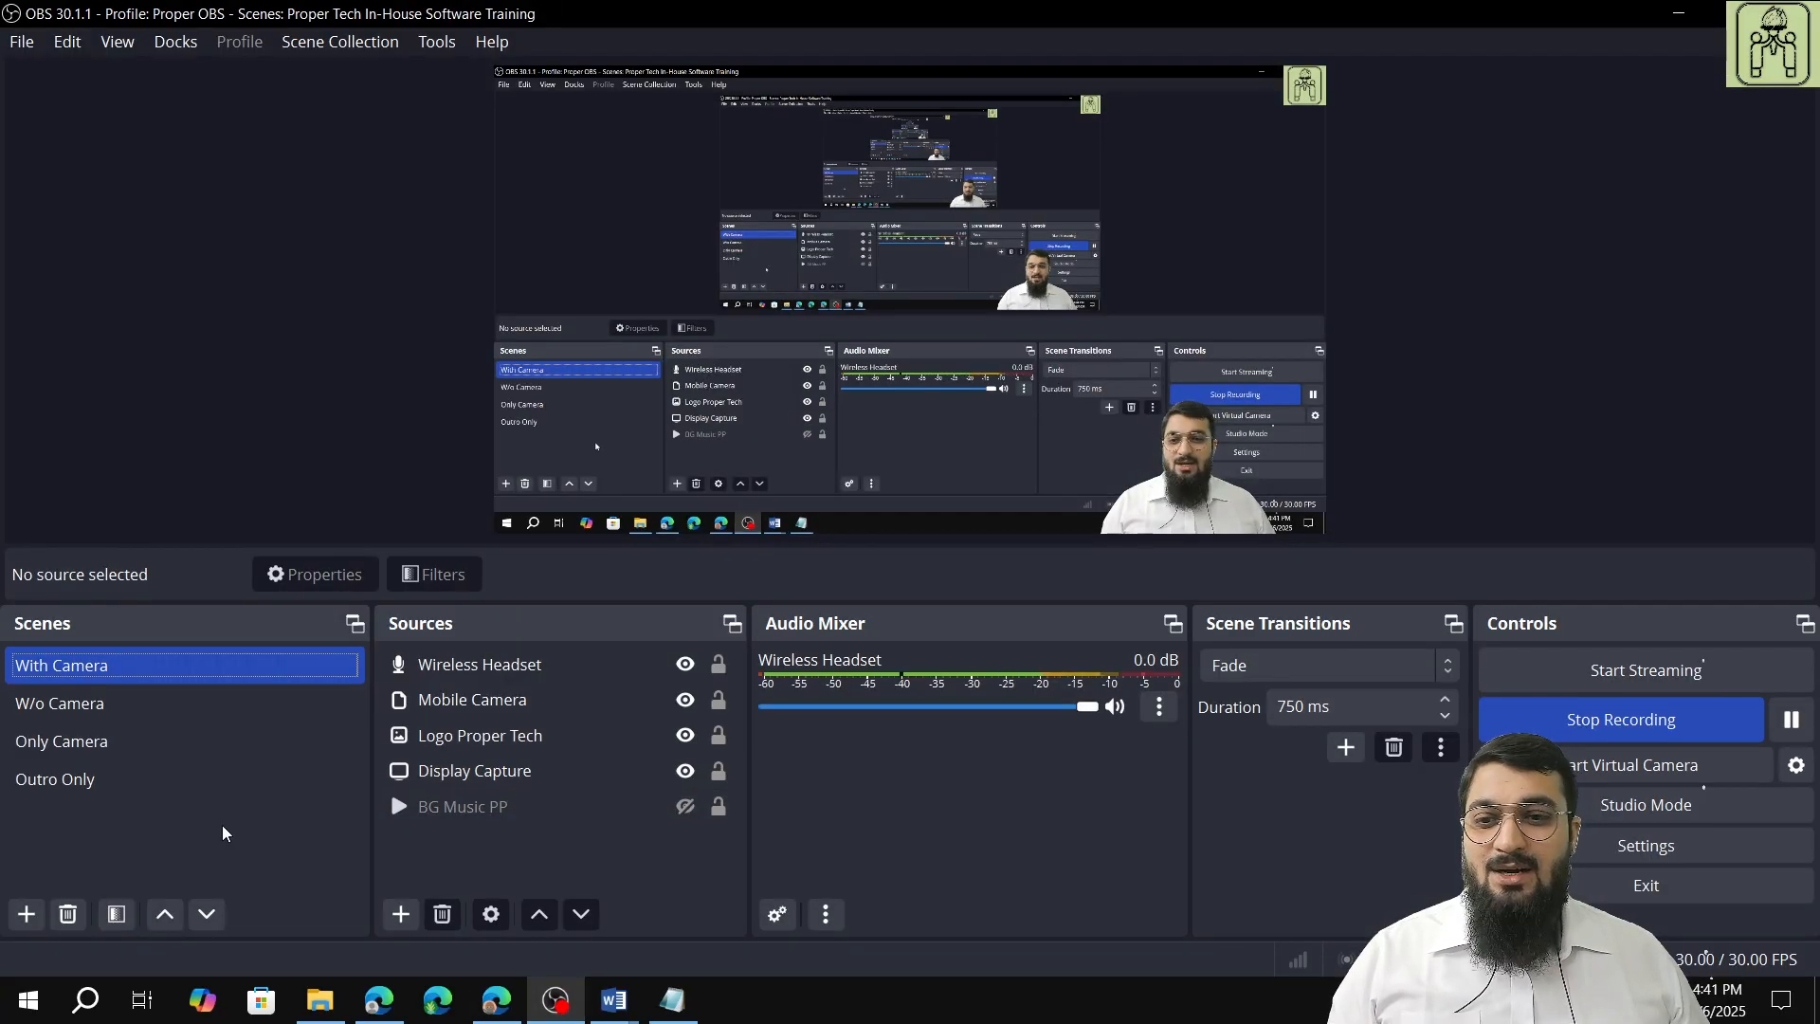